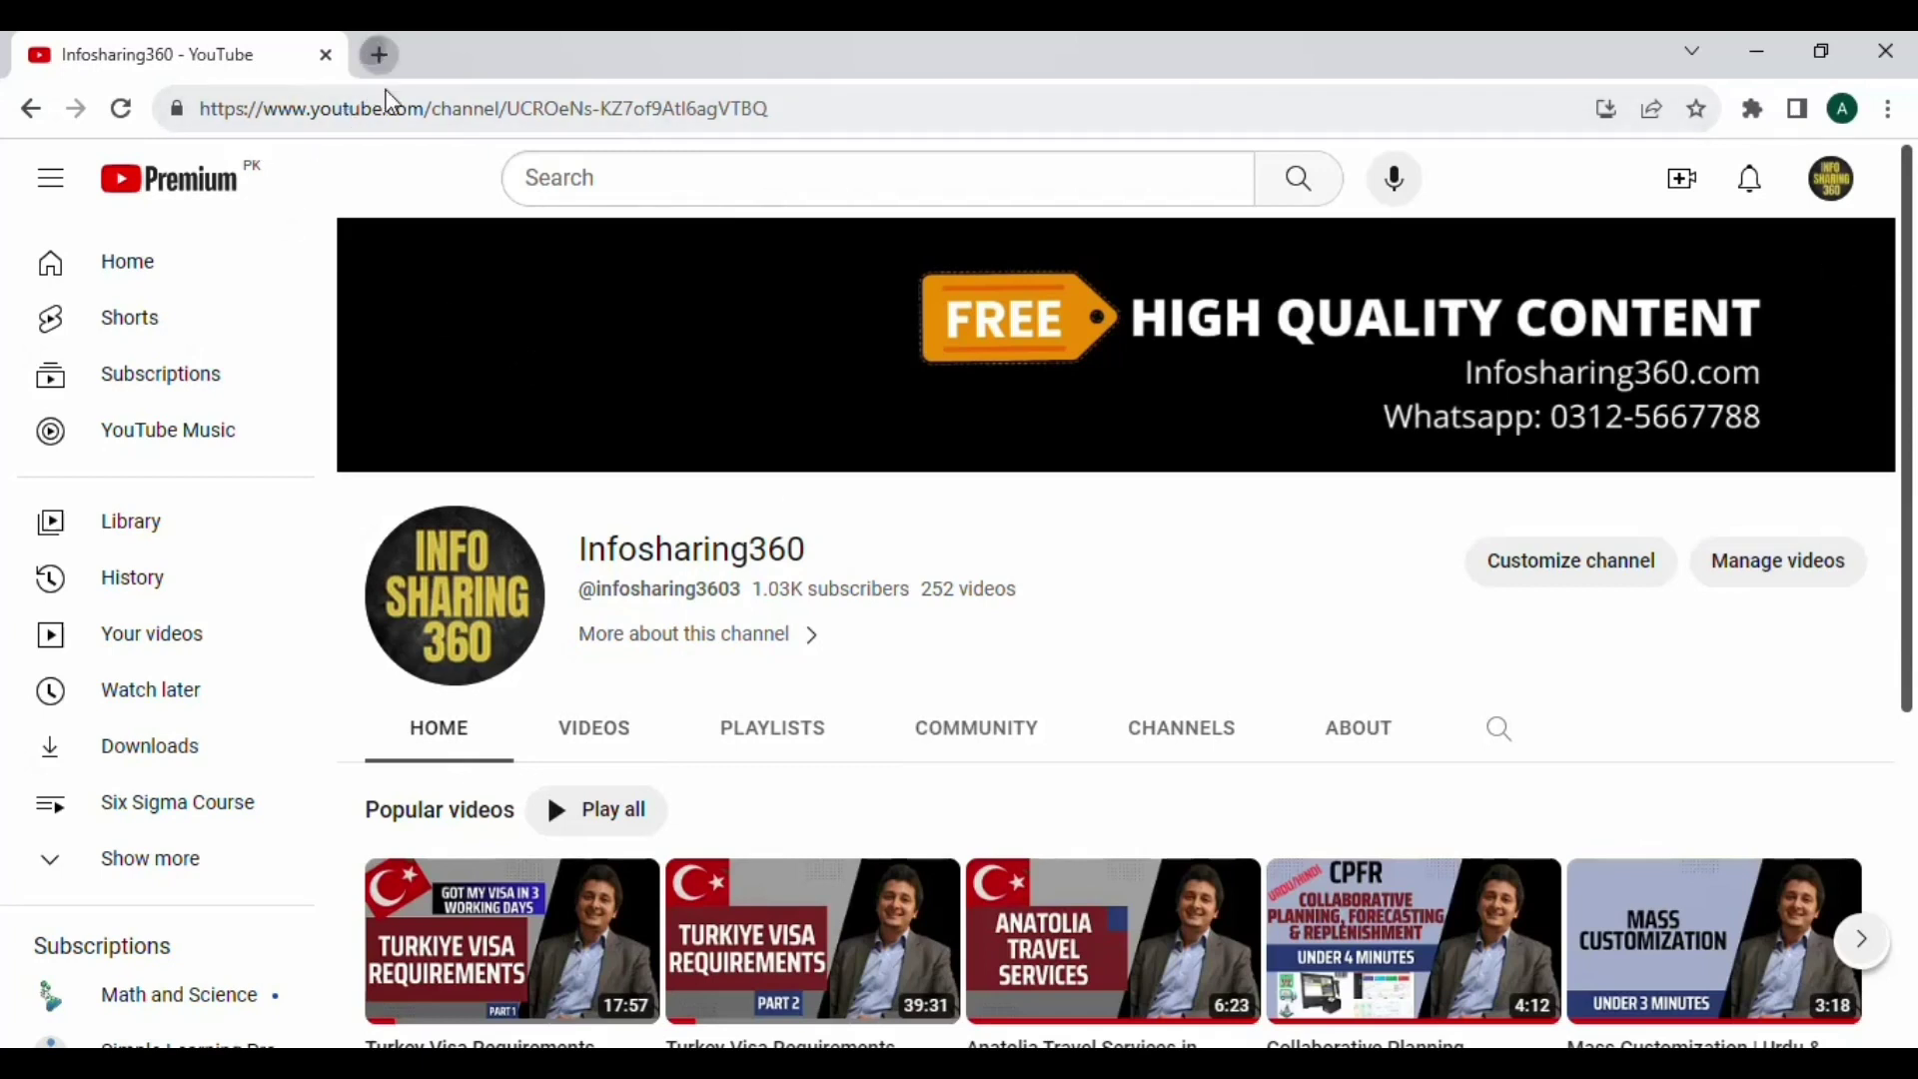
# Step: Search Google for "fbr login" in a new tab, open the IRIS 2.0 - FBR site and dismiss its scam warning
pyautogui.click(379, 55)
pyautogui.click(714, 609)
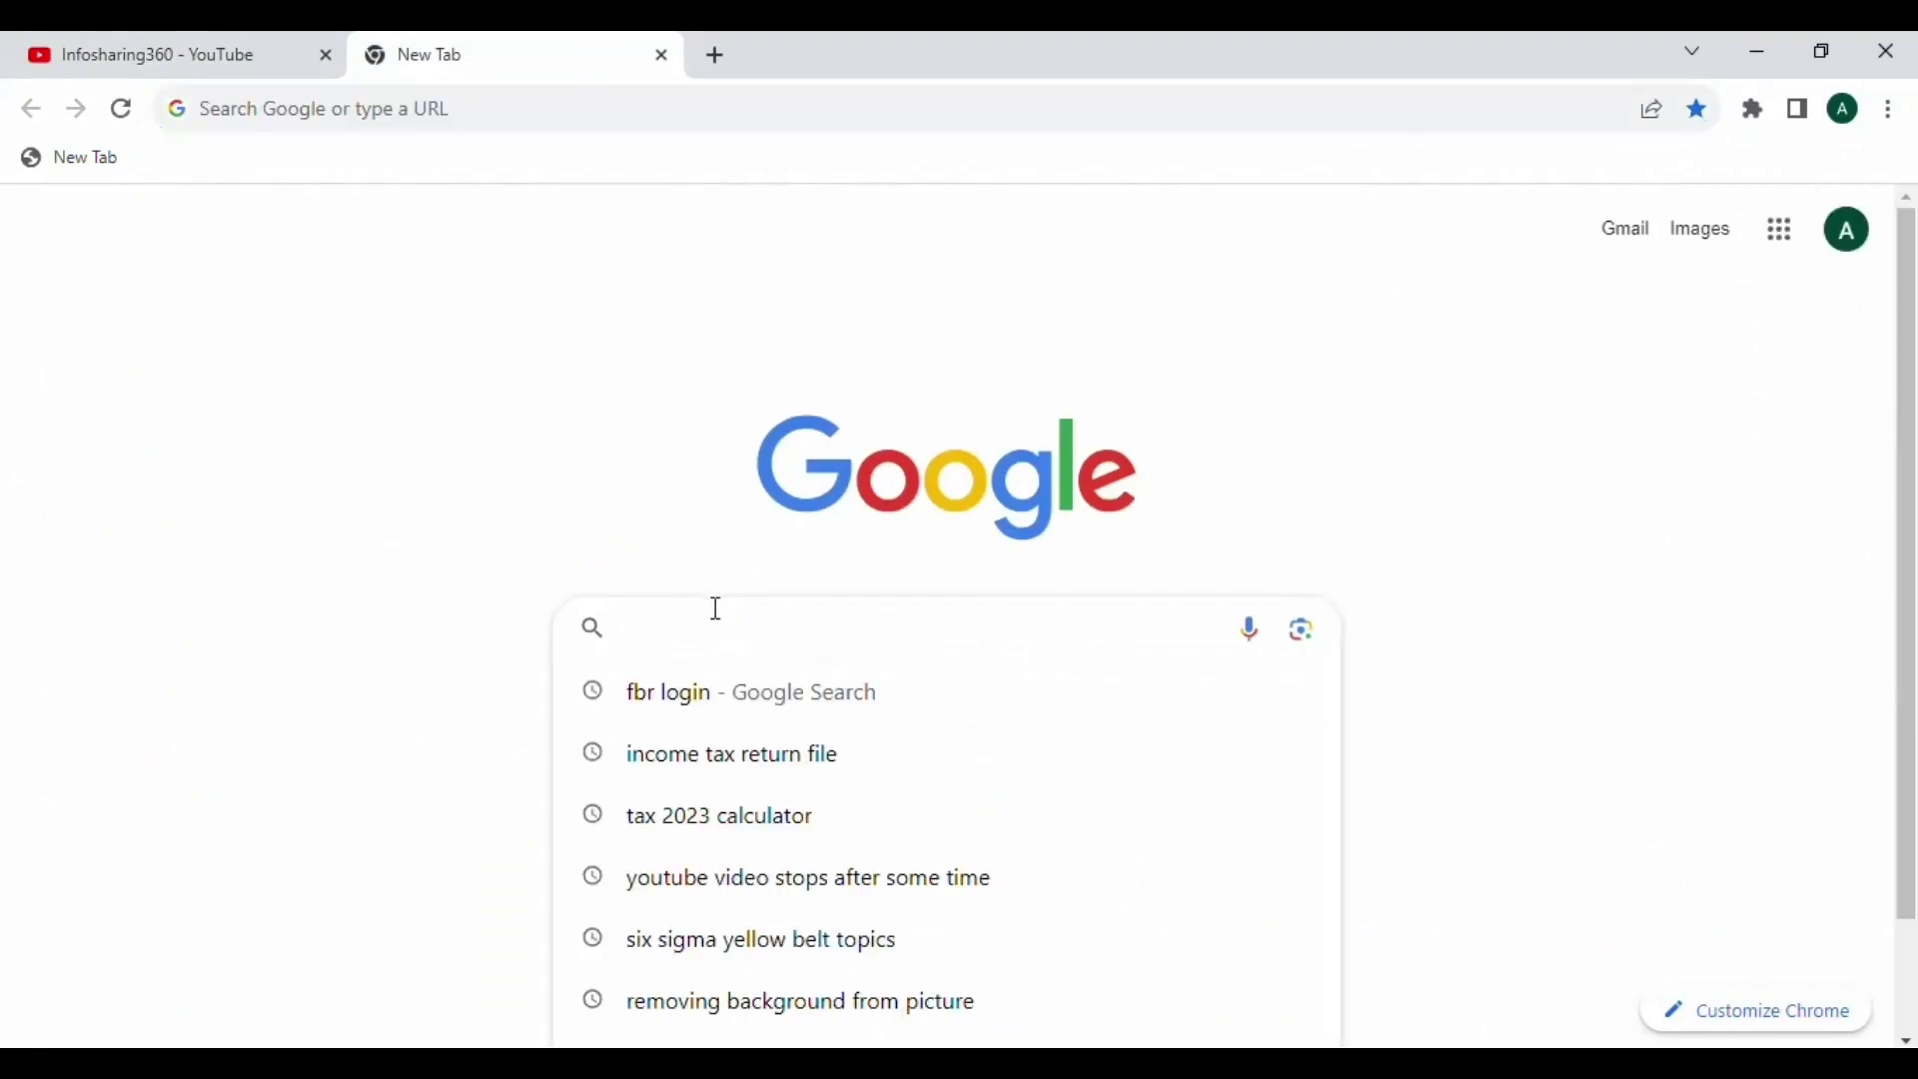
pyautogui.write('fbr')
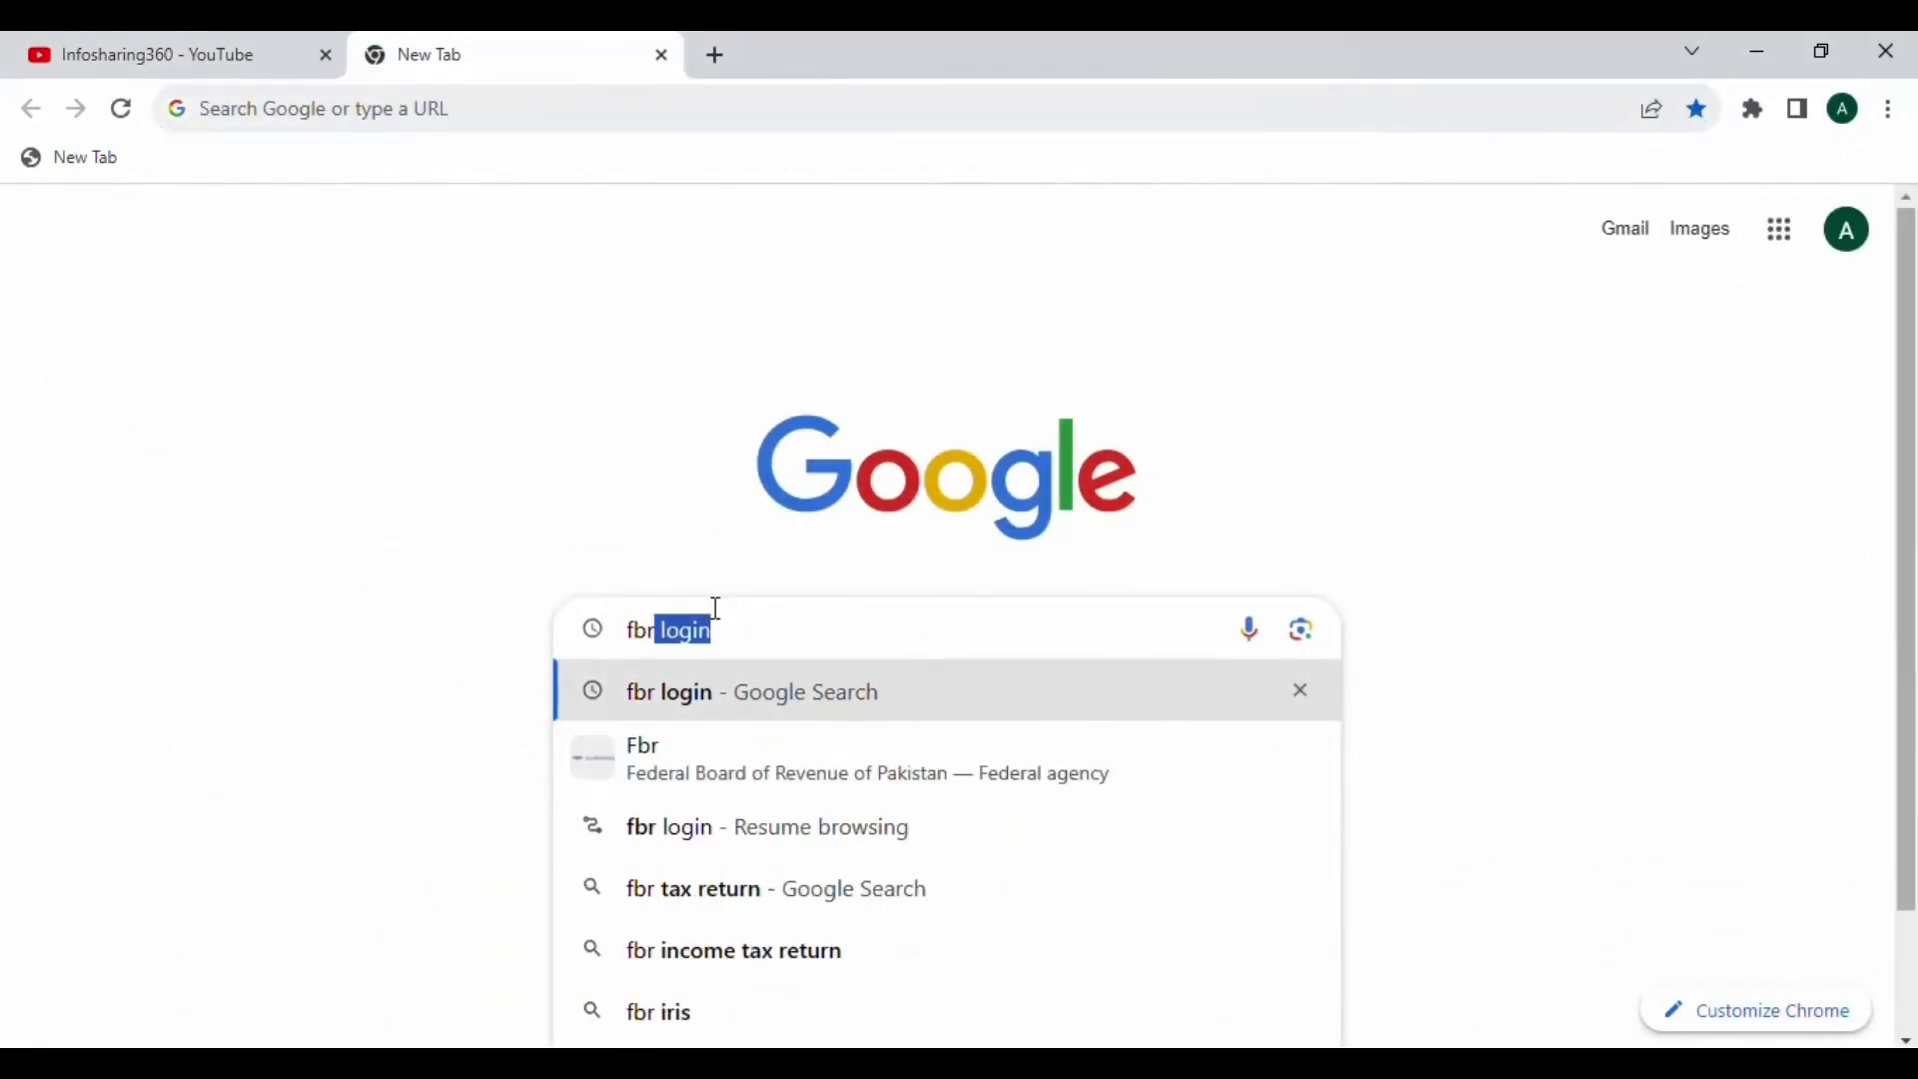
pyautogui.press('Return')
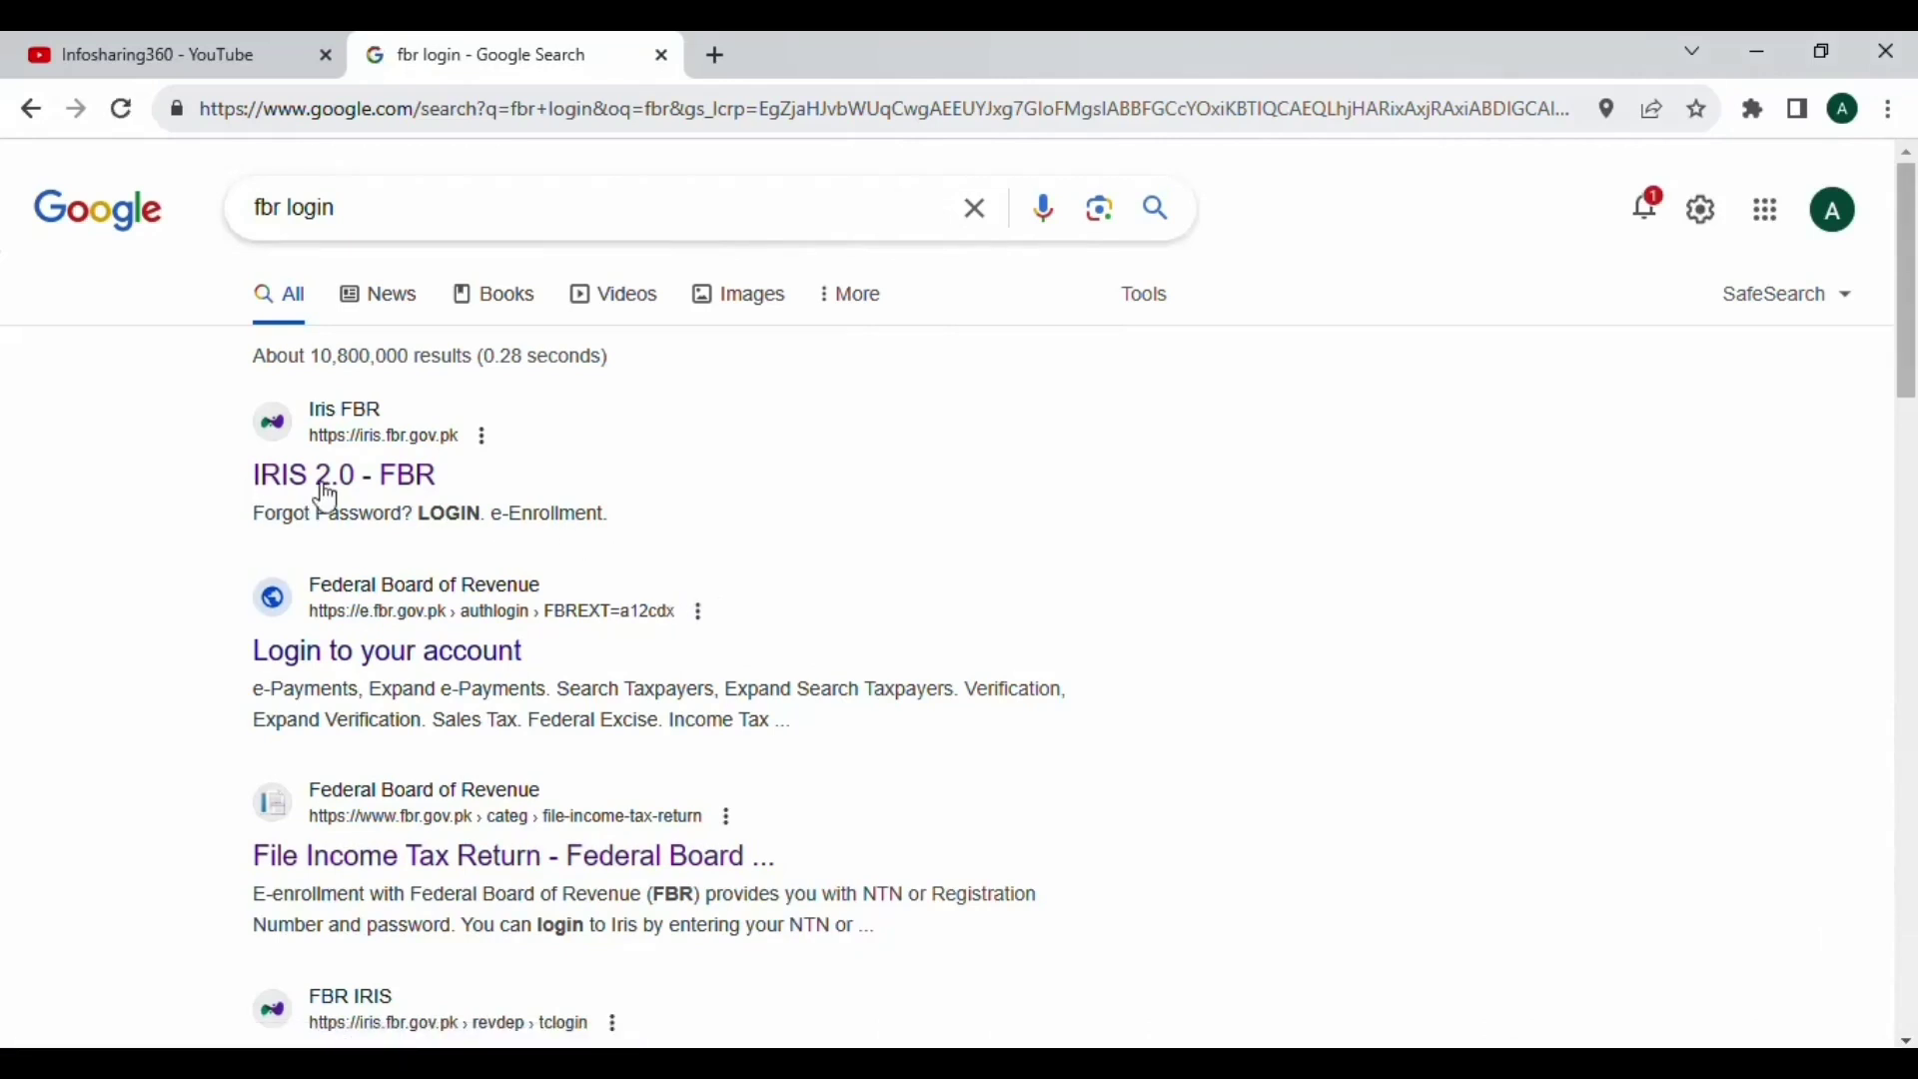
pyautogui.click(406, 494)
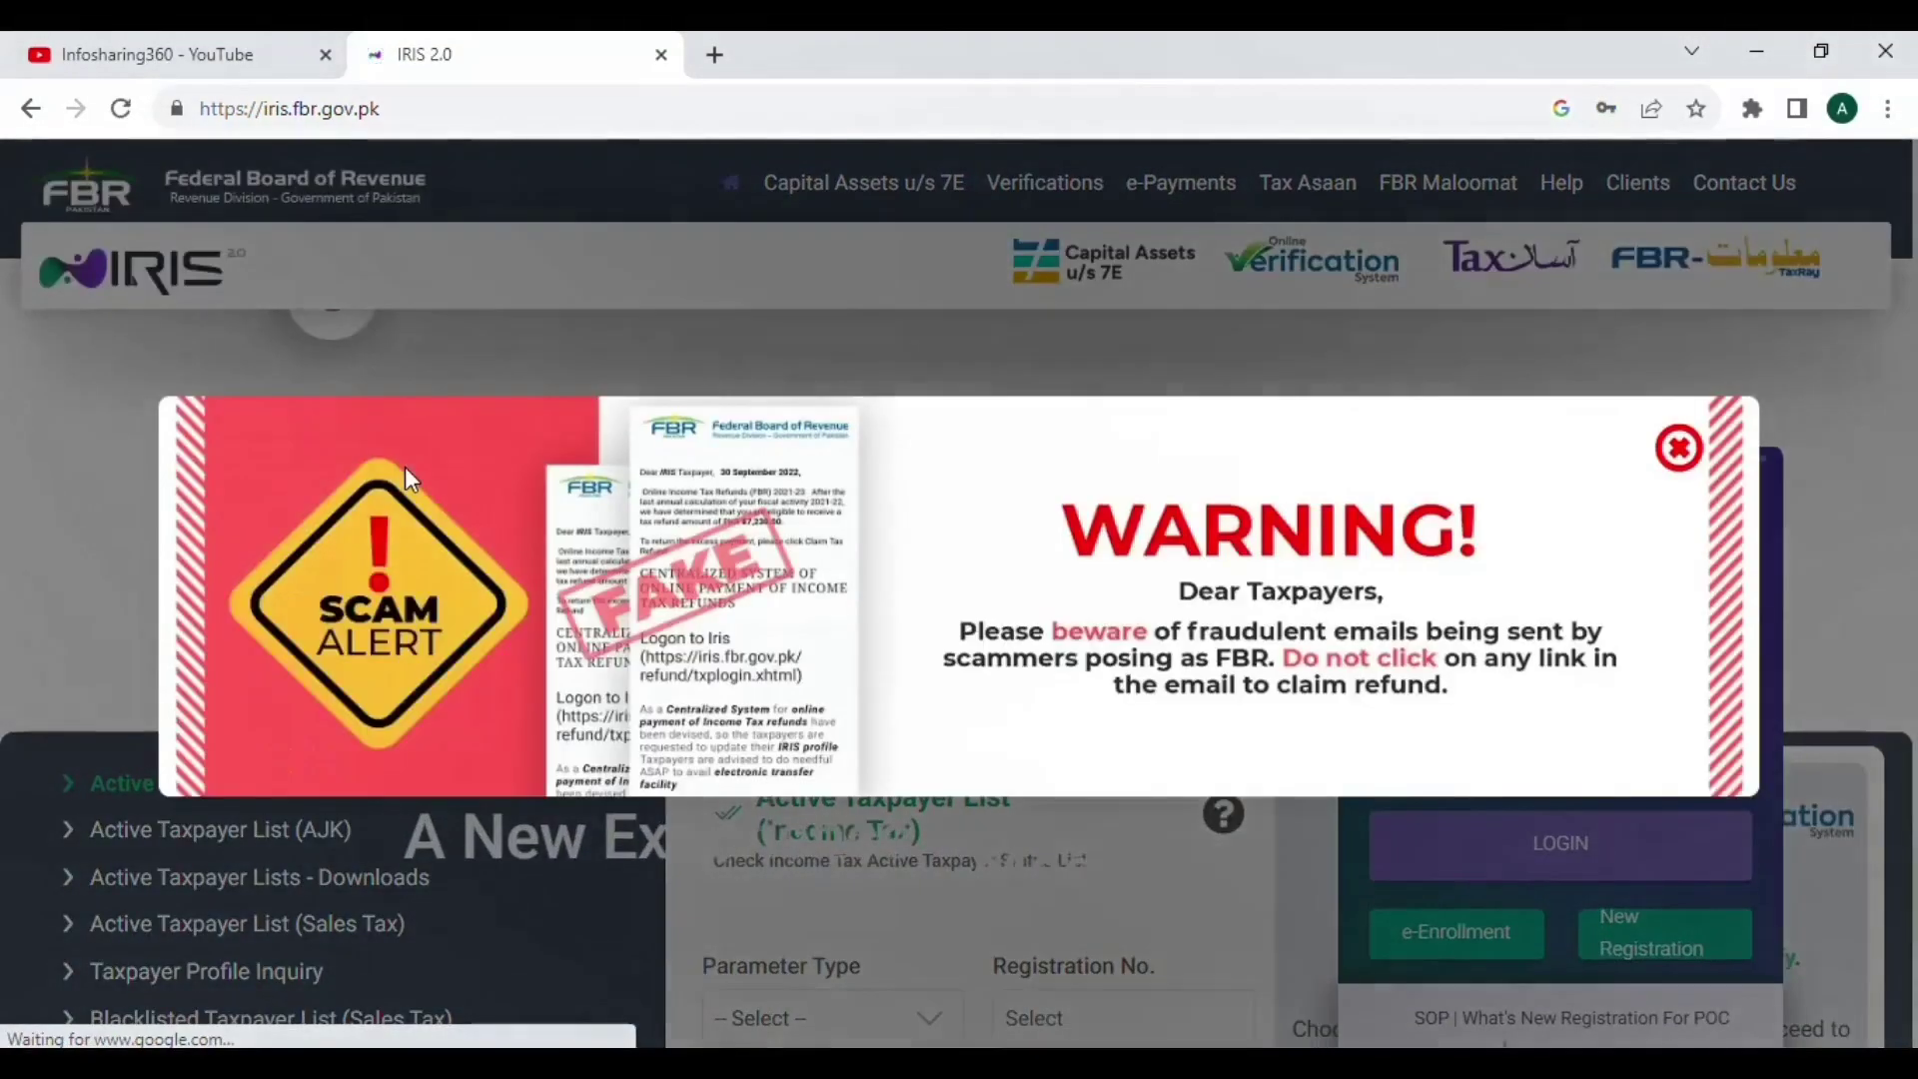
pyautogui.click(1678, 448)
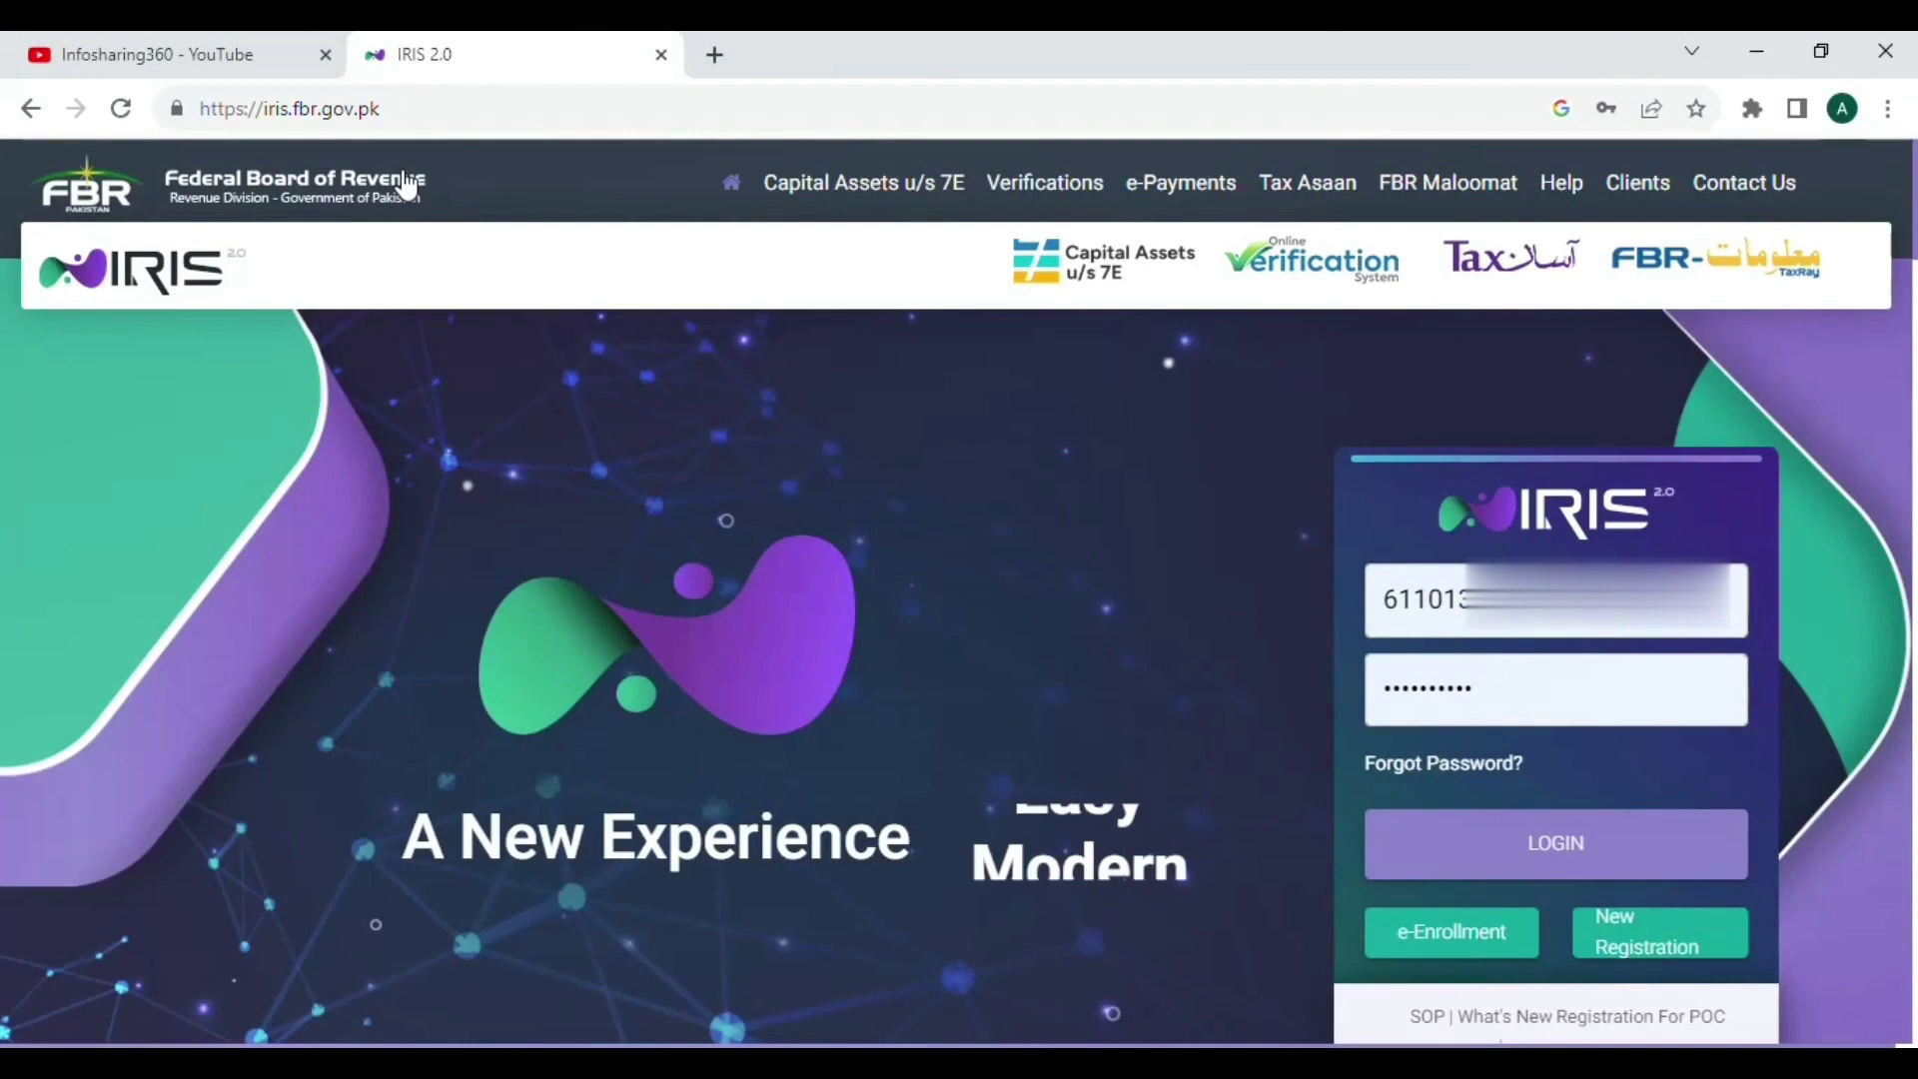
# Step: Log in to the IRIS portal at iris.fbr.gov.pk with the prefilled registration number and password
pyautogui.click(436, 116)
pyautogui.moveTo(436, 116); pyautogui.dragTo(200, 112)
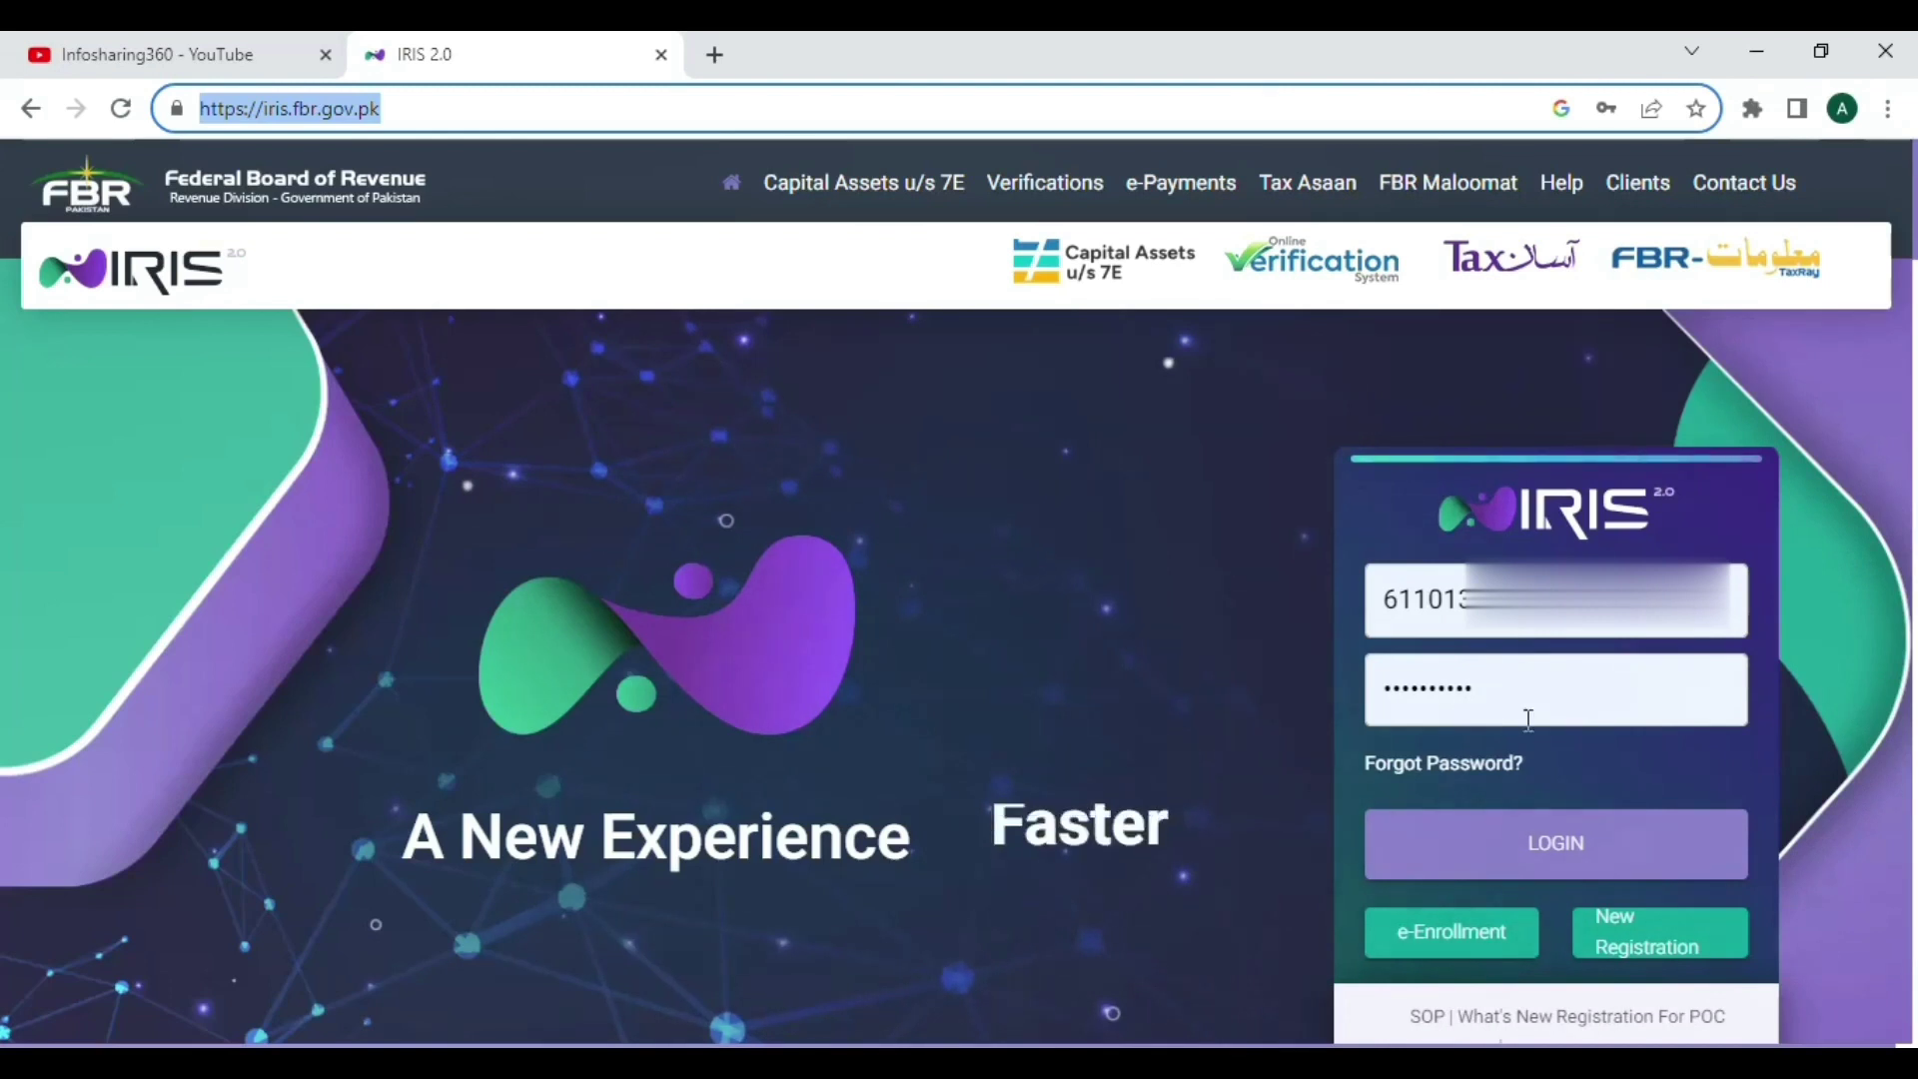
pyautogui.click(1523, 841)
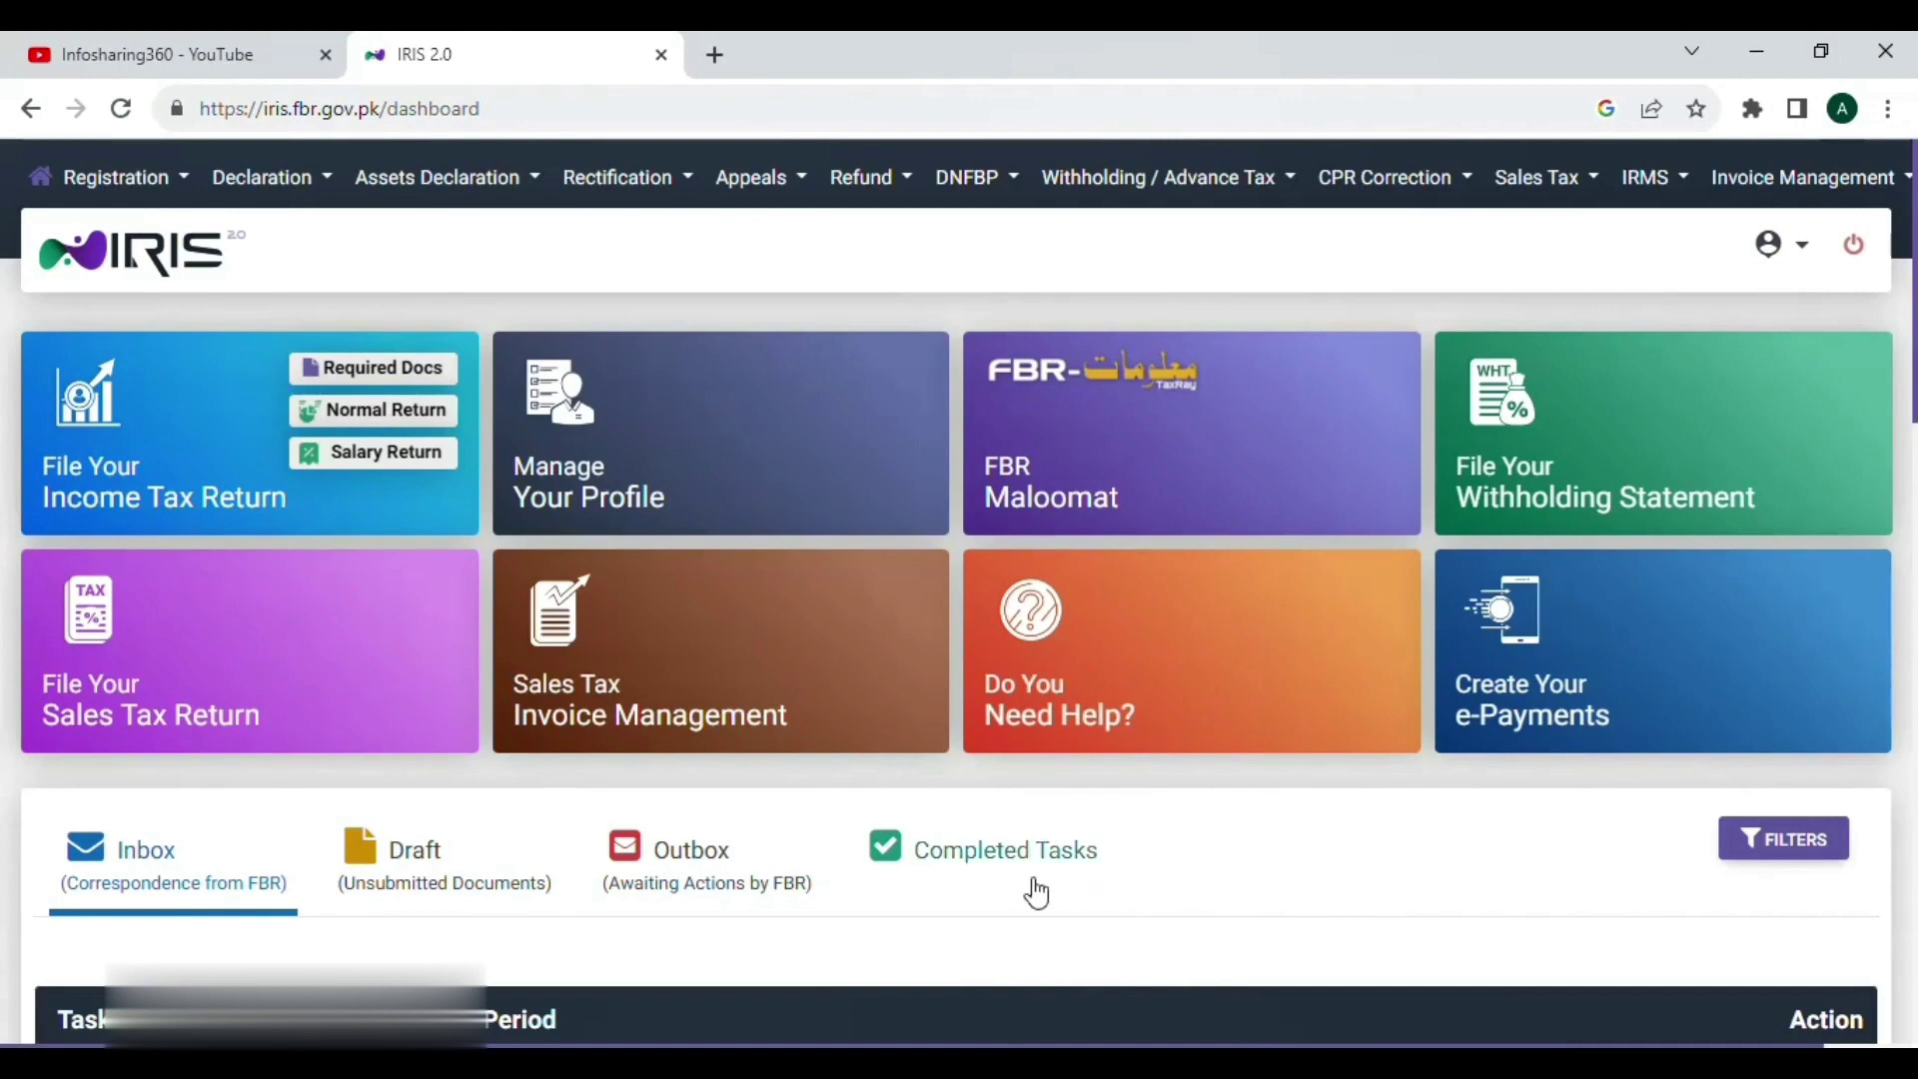
# Step: Examine the completed declarations for the previously filed income tax return
pyautogui.click(976, 872)
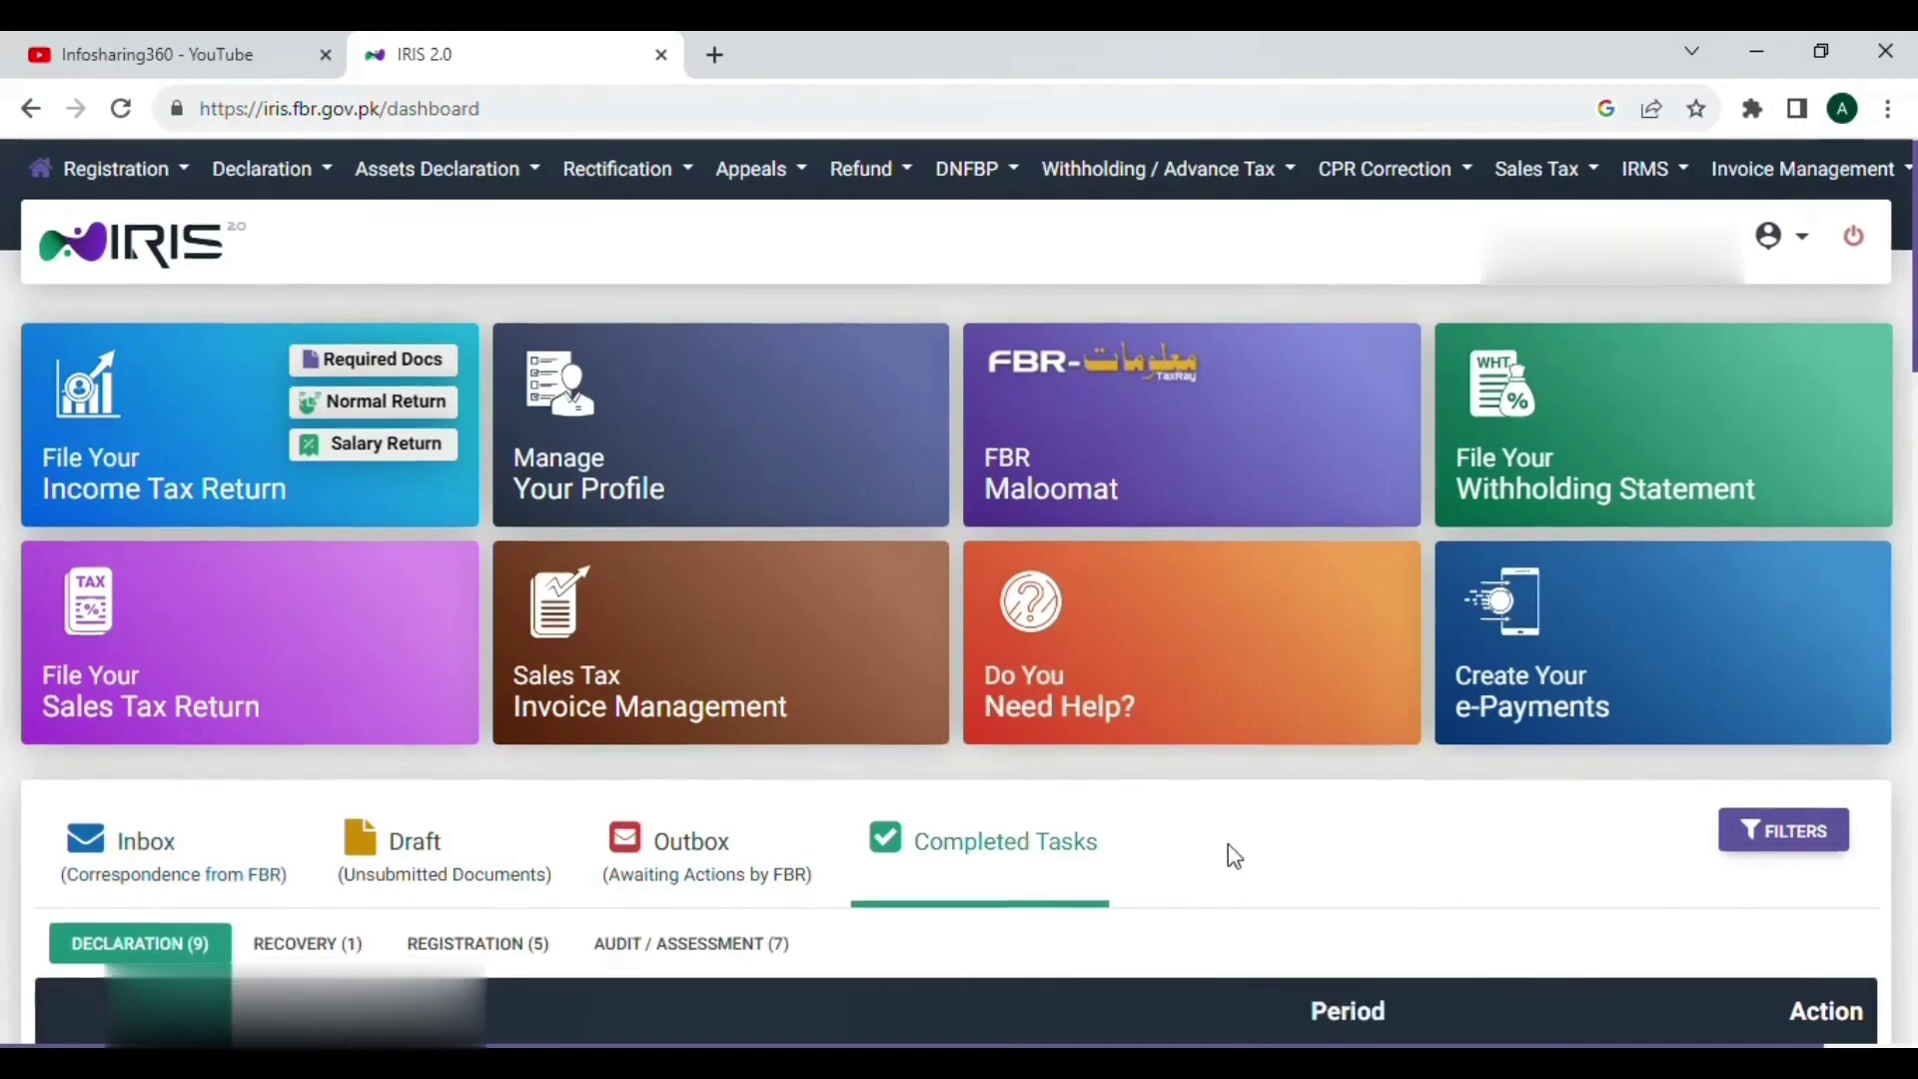
pyautogui.scroll(-2, 1229, 852)
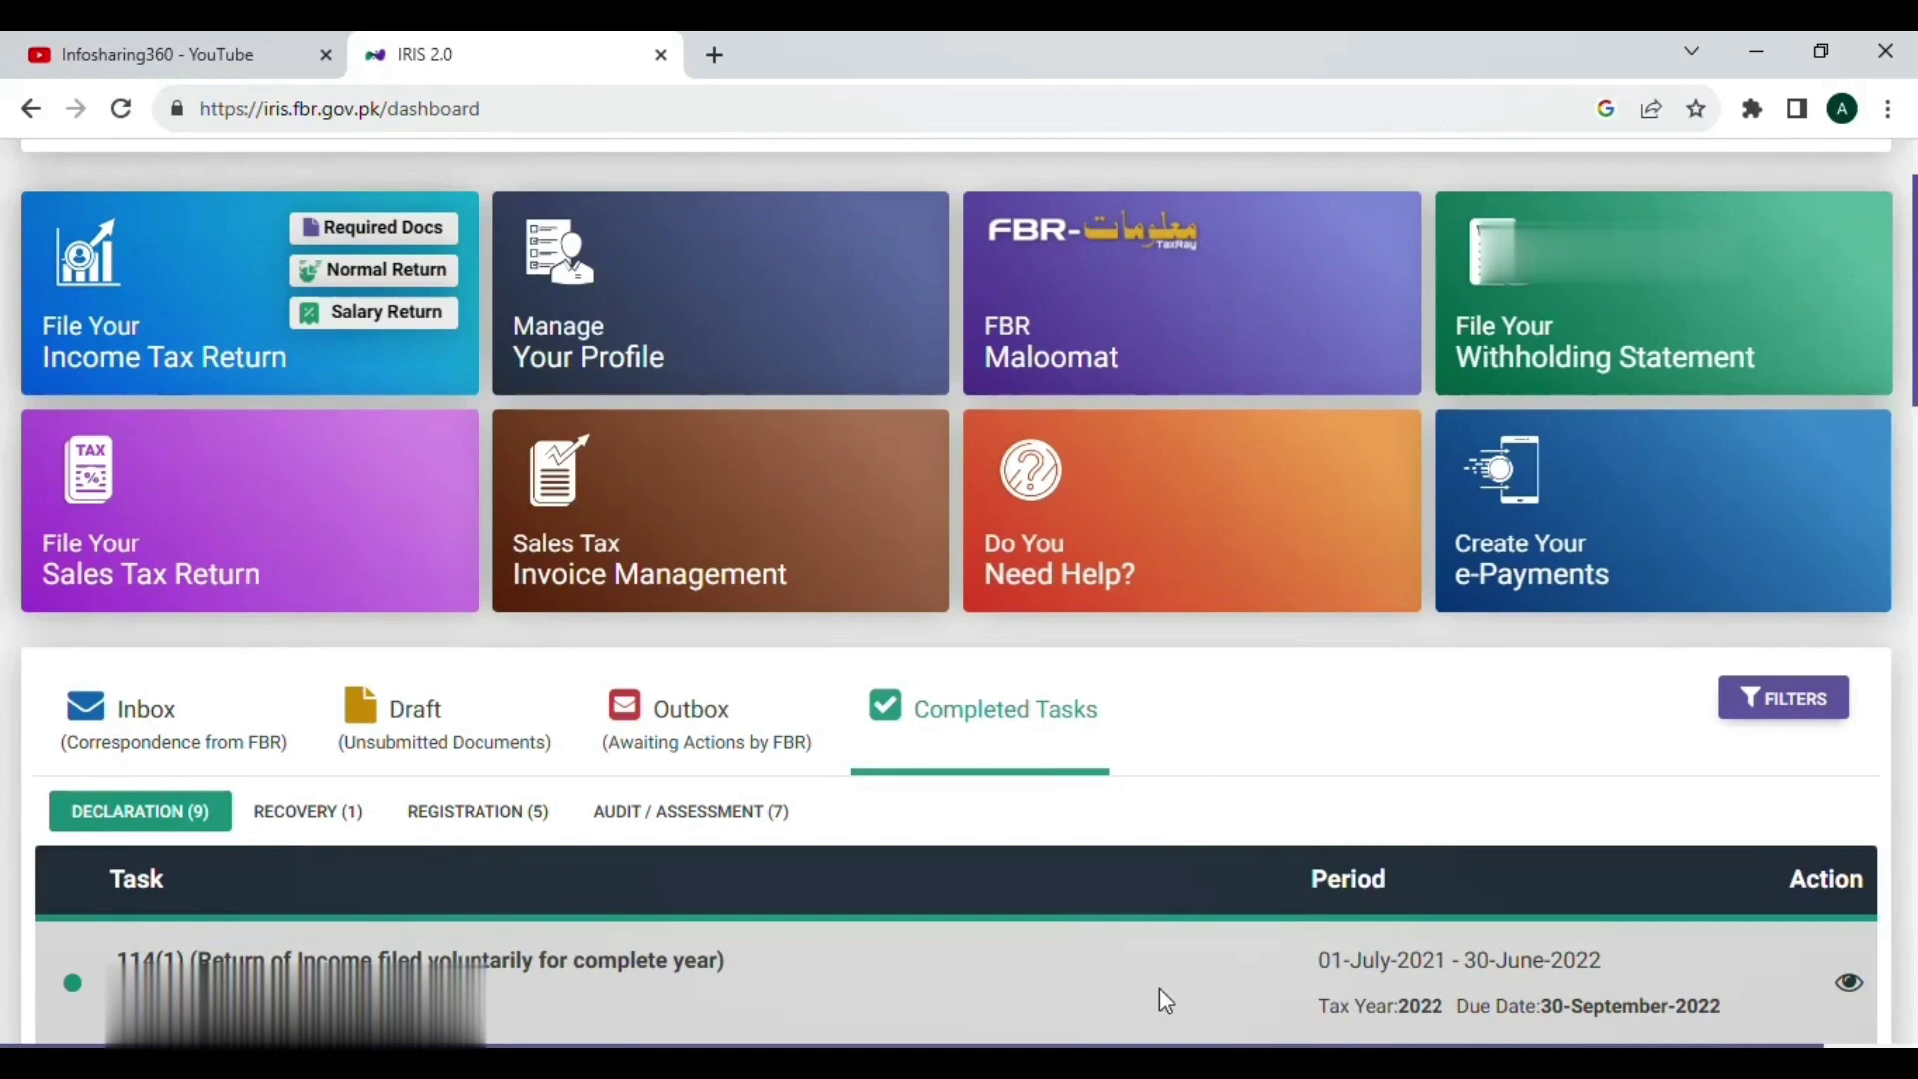
pyautogui.scroll(3, 928, 794)
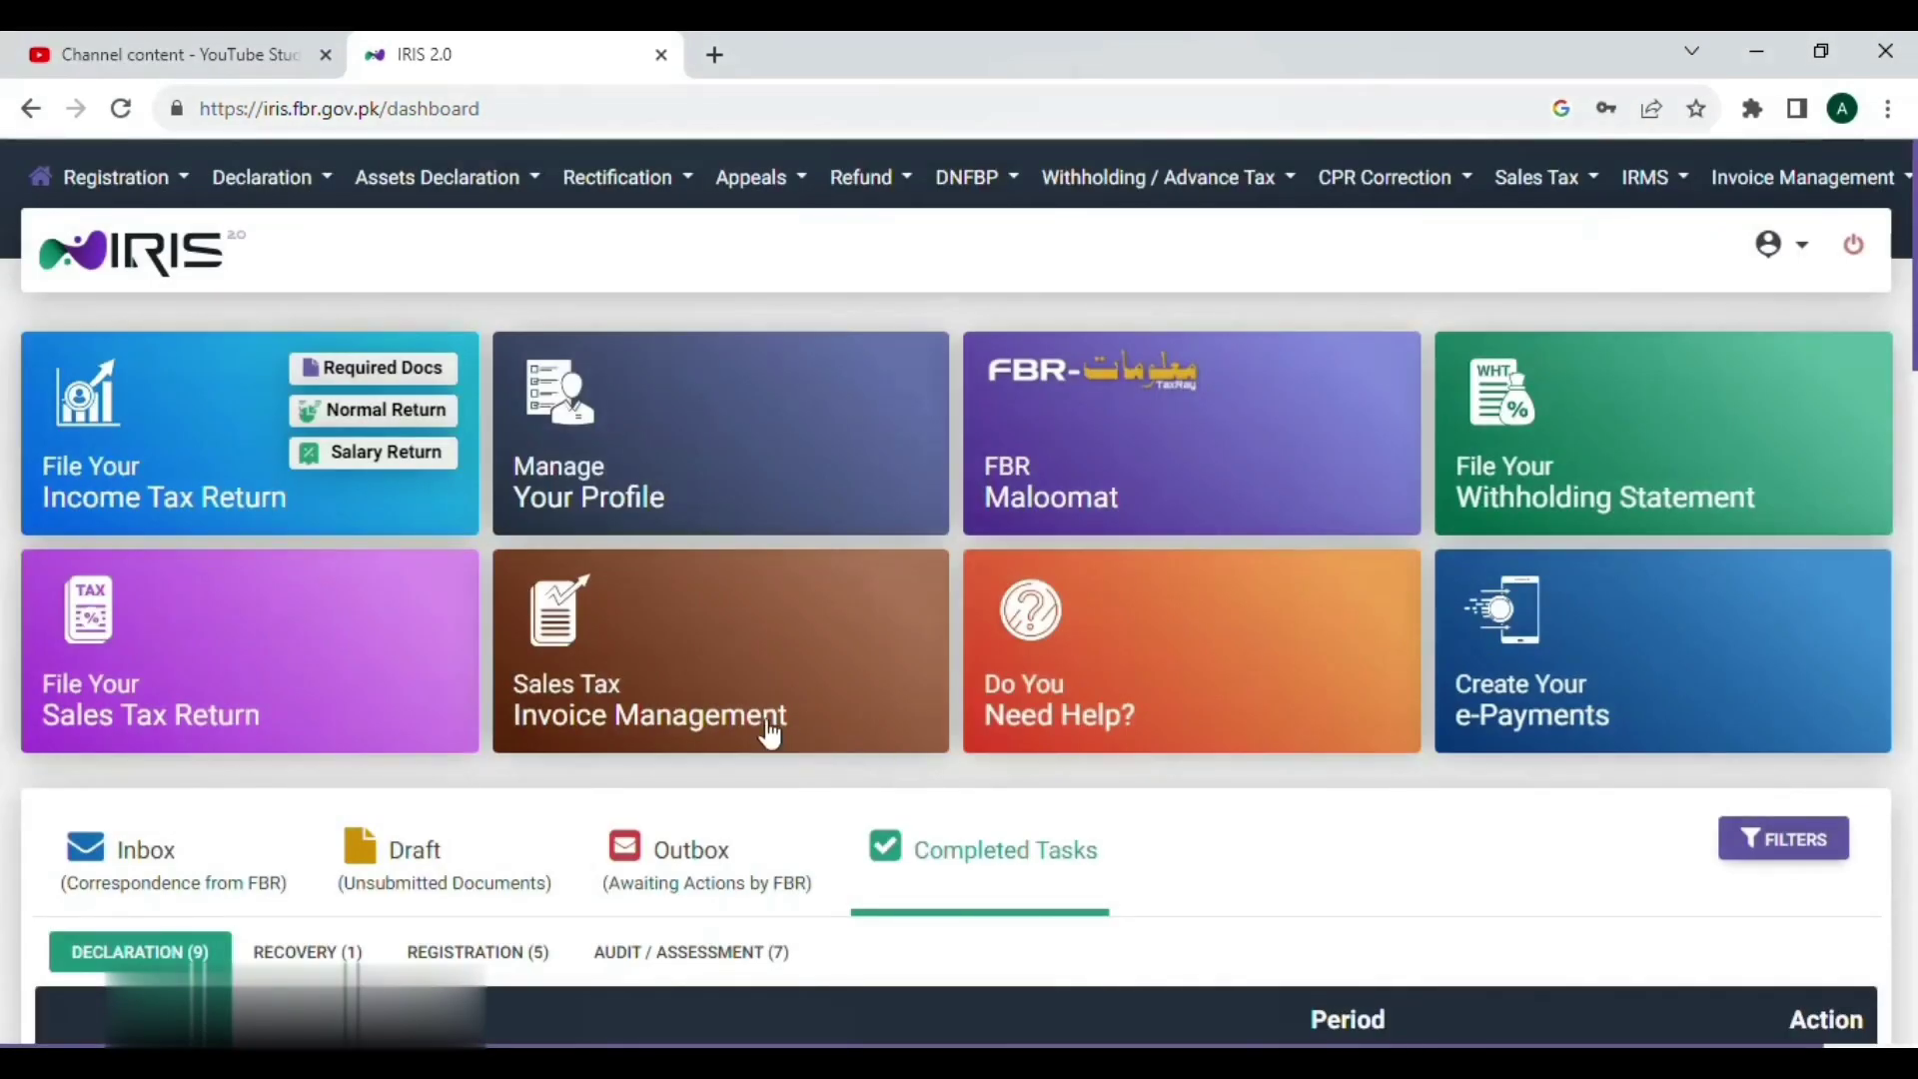
# Step: Start a salary return for individuals for the tax period 01-Jul-2022 - 30-Jun-2023
pyautogui.click(405, 455)
pyautogui.write('2023')
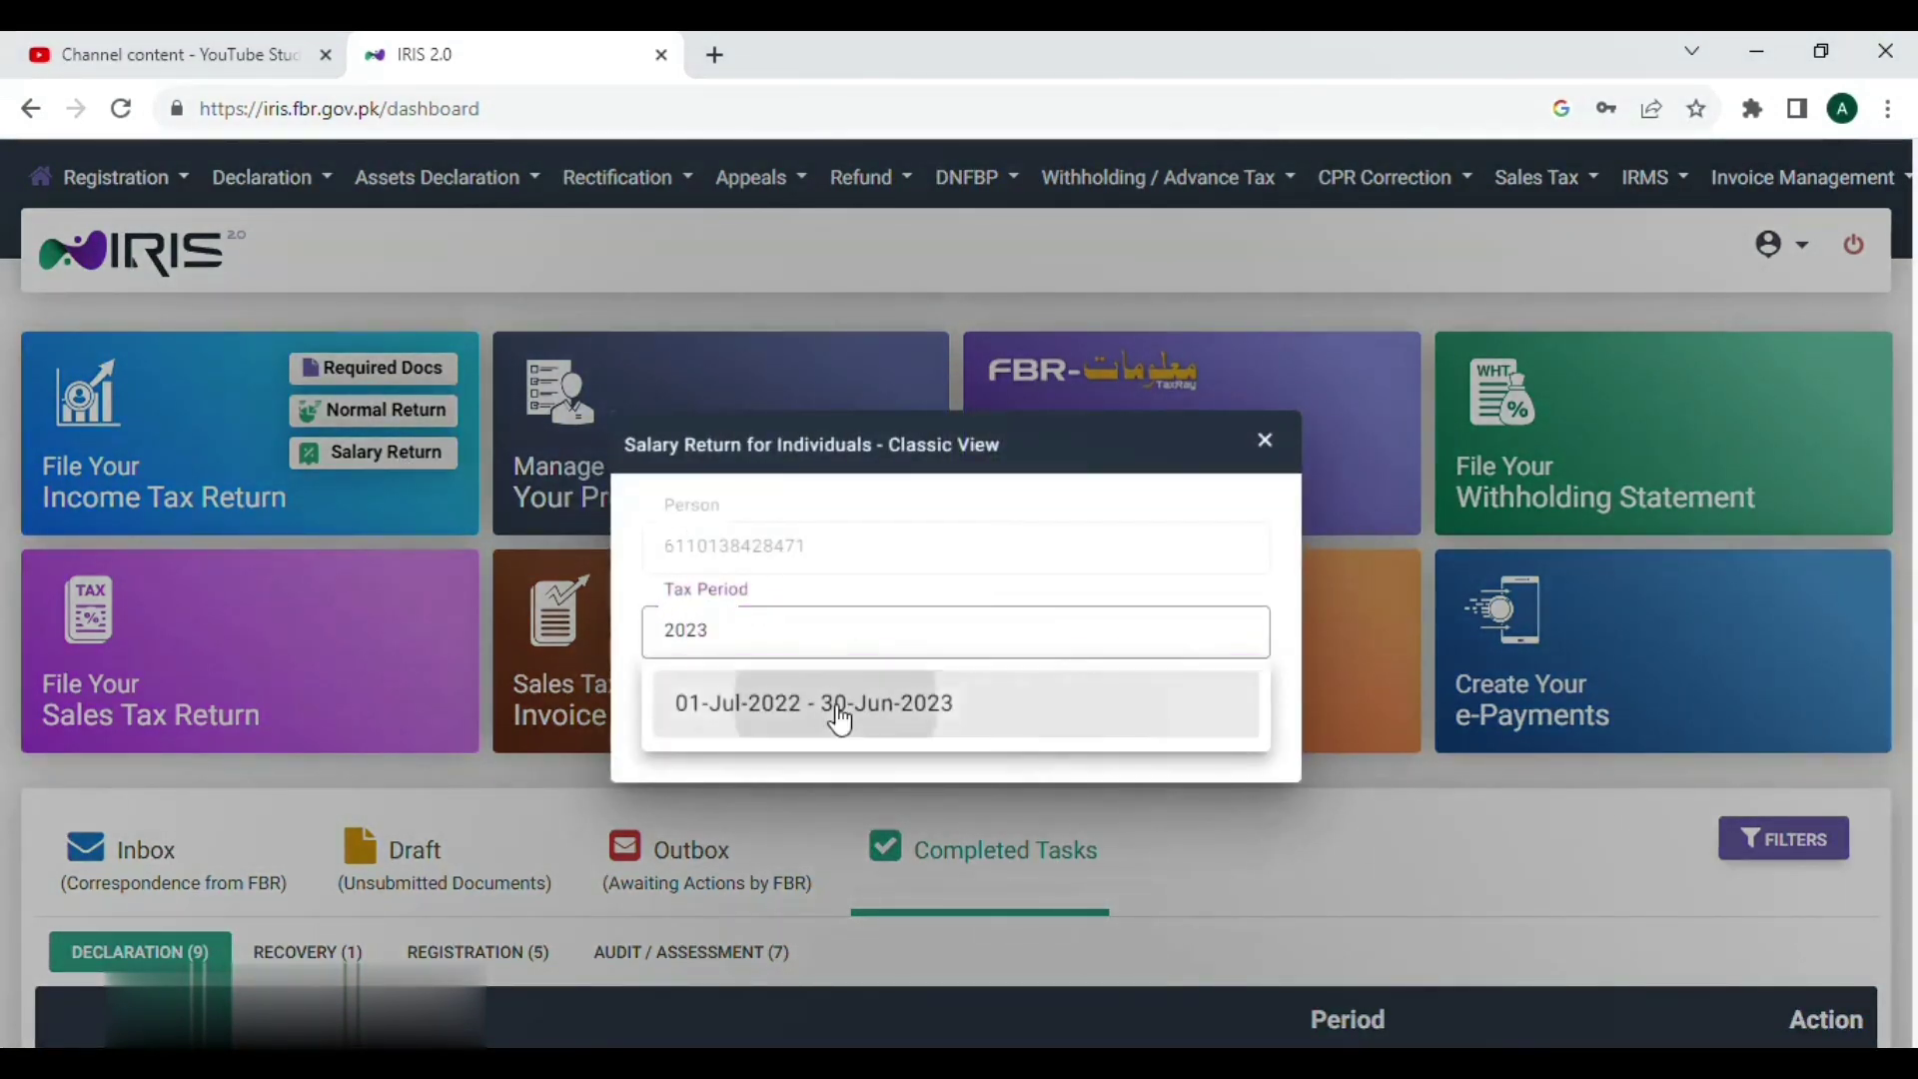
pyautogui.click(841, 721)
pyautogui.click(1211, 726)
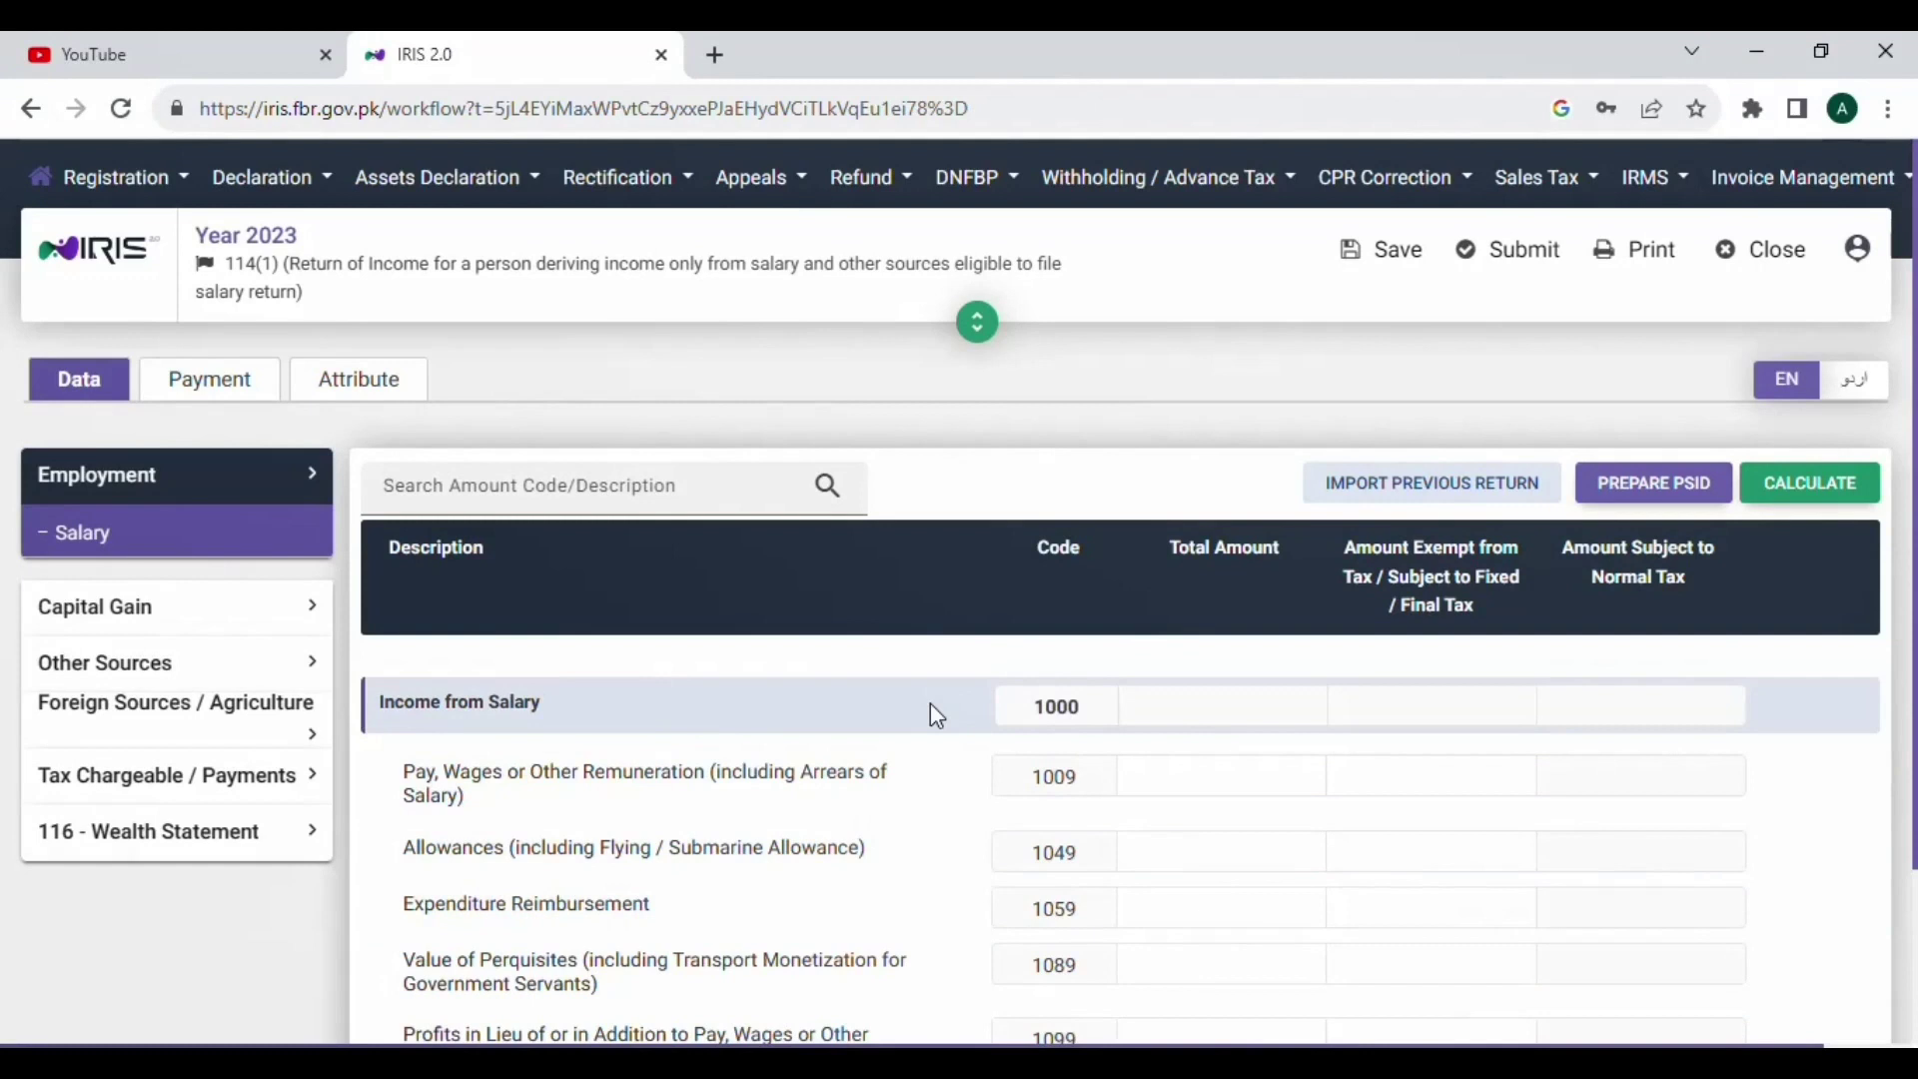
# Step: Switch to the Income Tax workbook in Excel and examine the yearly salary and tax paid figures
pyautogui.click(748, 1061)
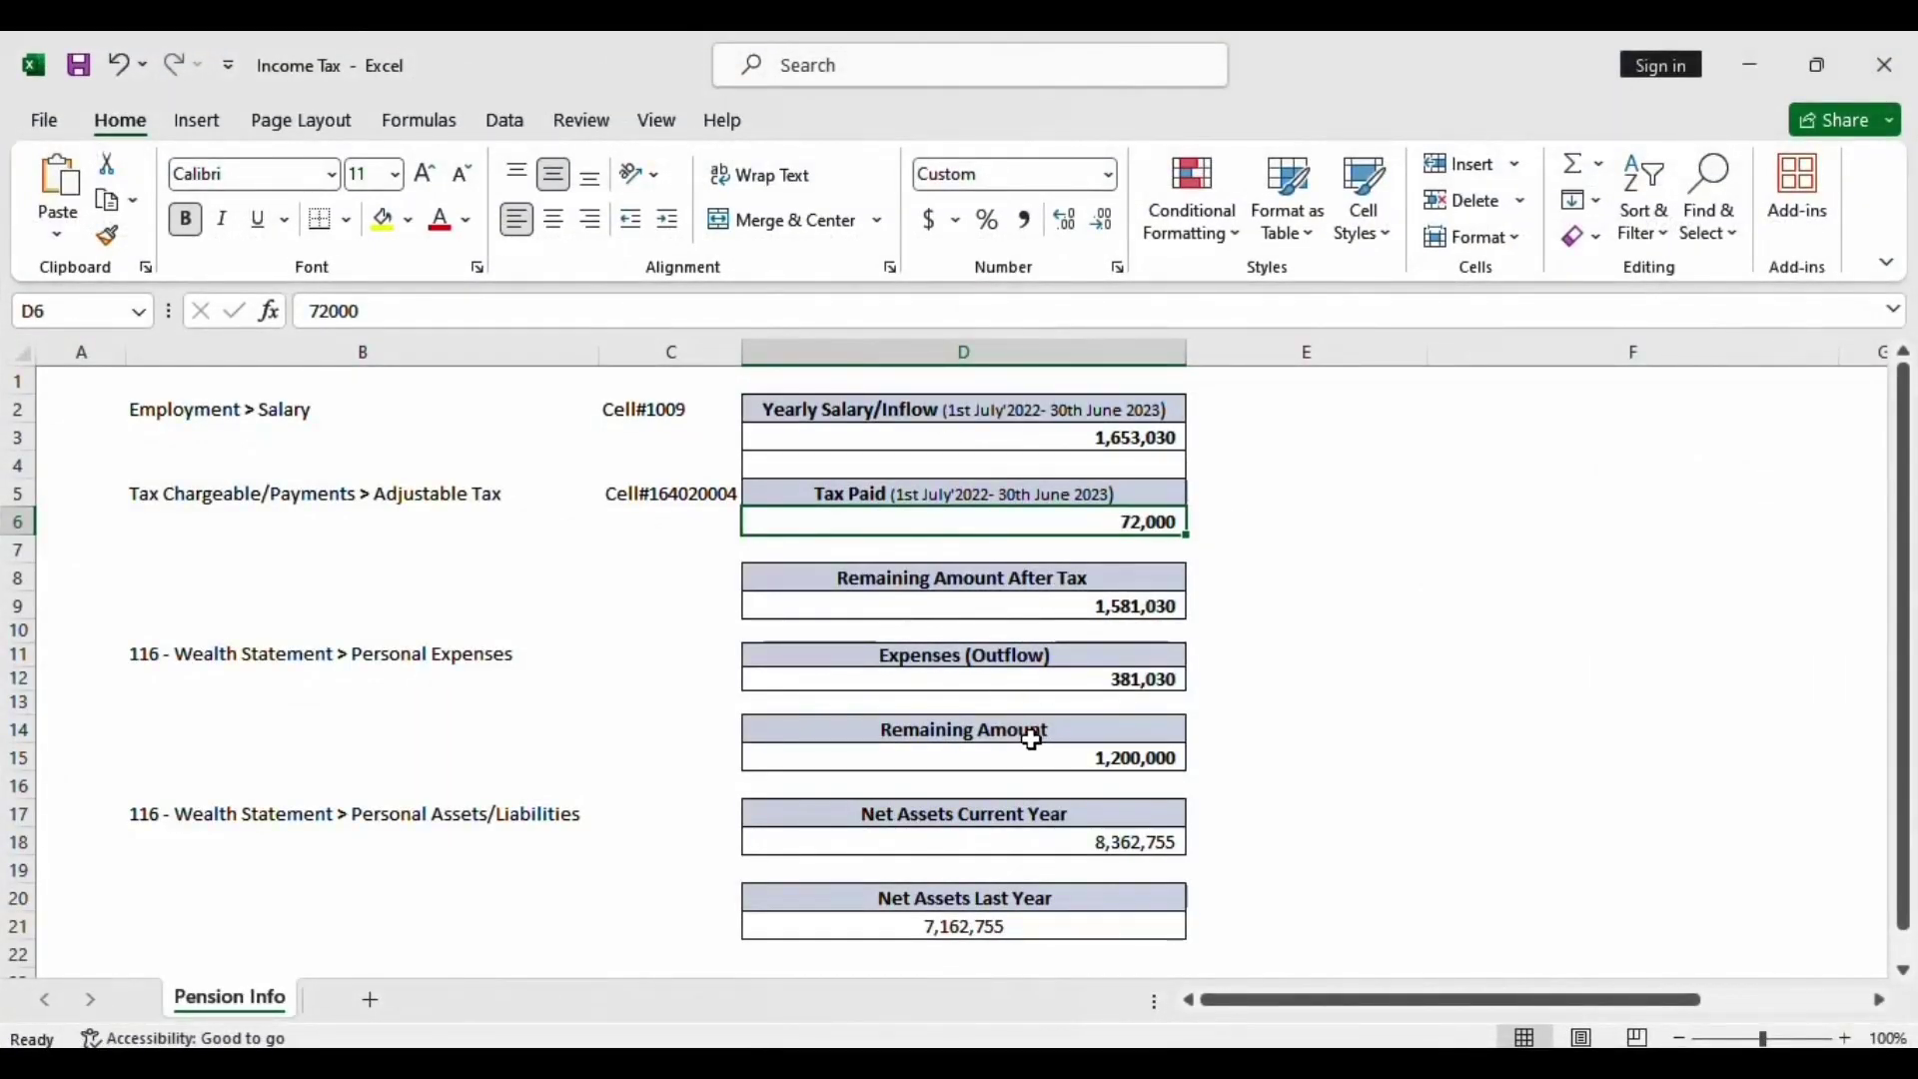
pyautogui.press('Up')
pyautogui.press('Up')
pyautogui.press('Up')
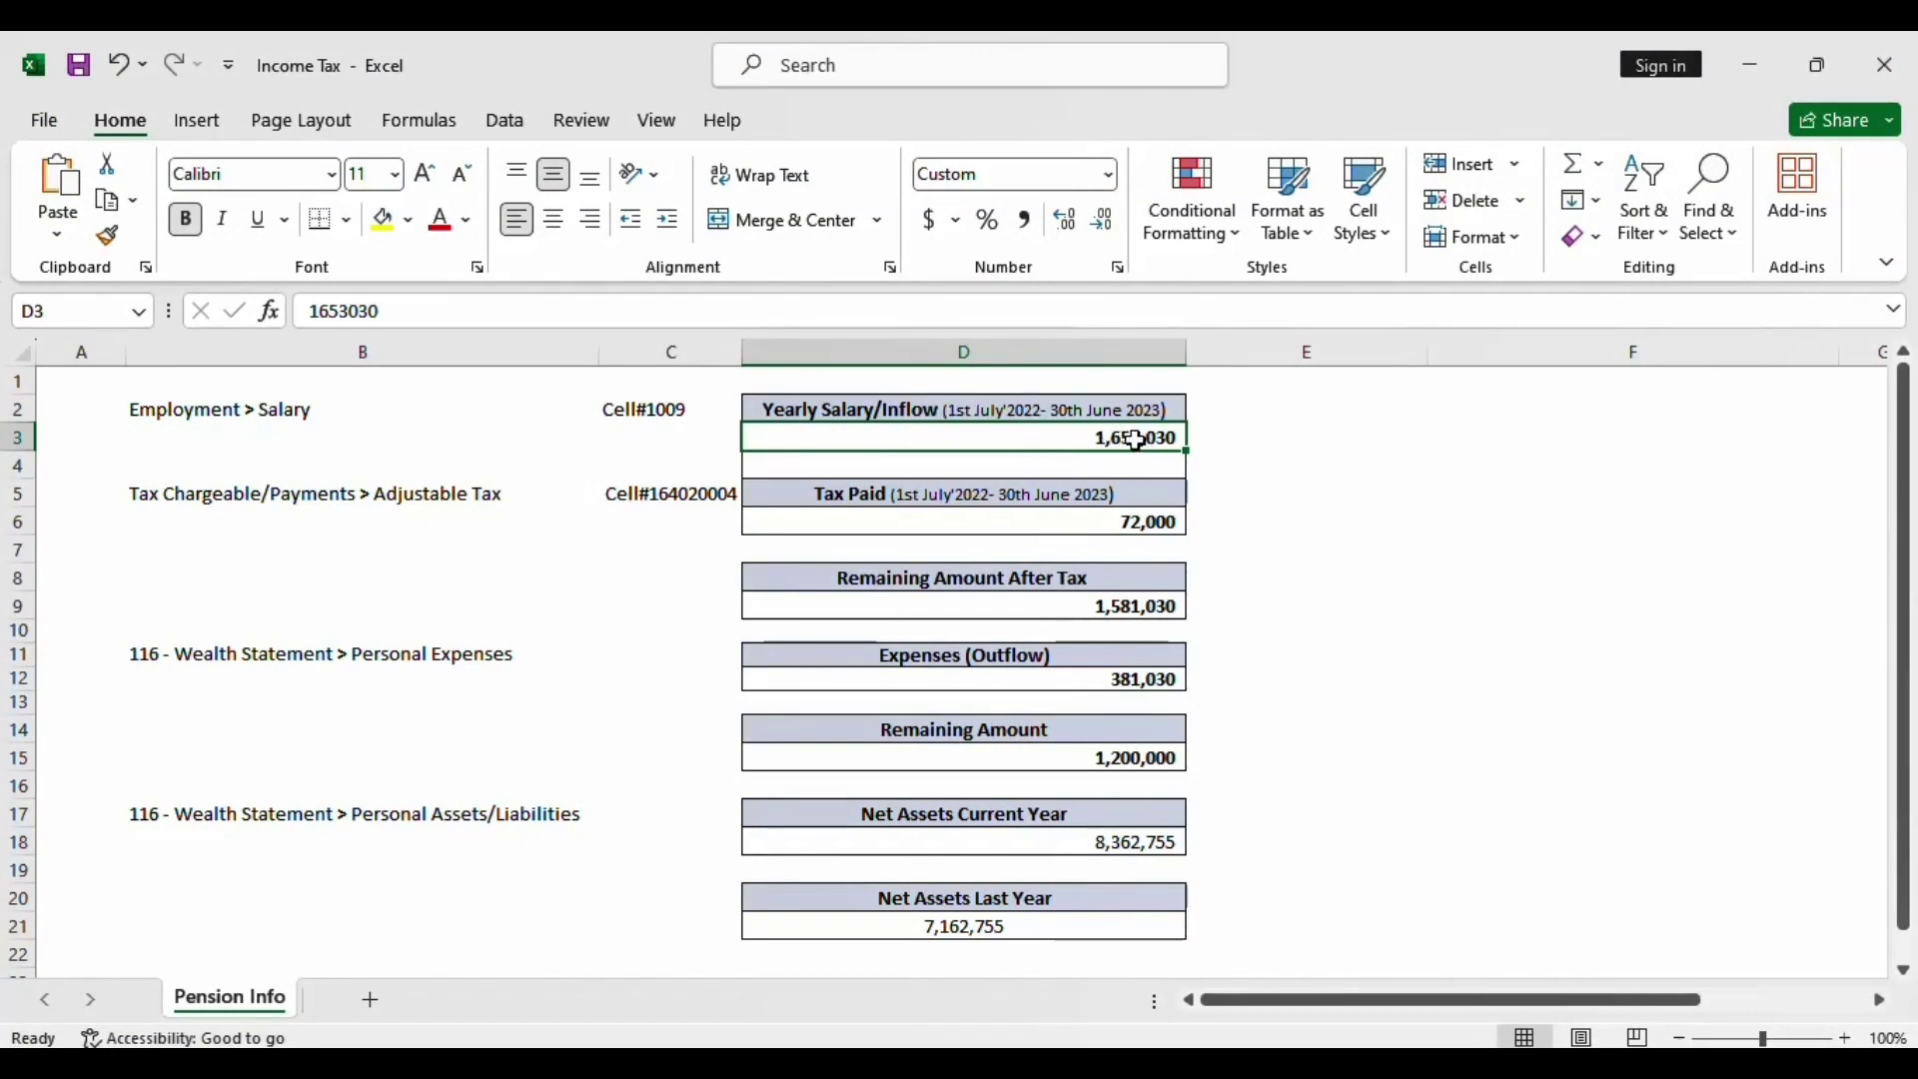
pyautogui.click(1150, 522)
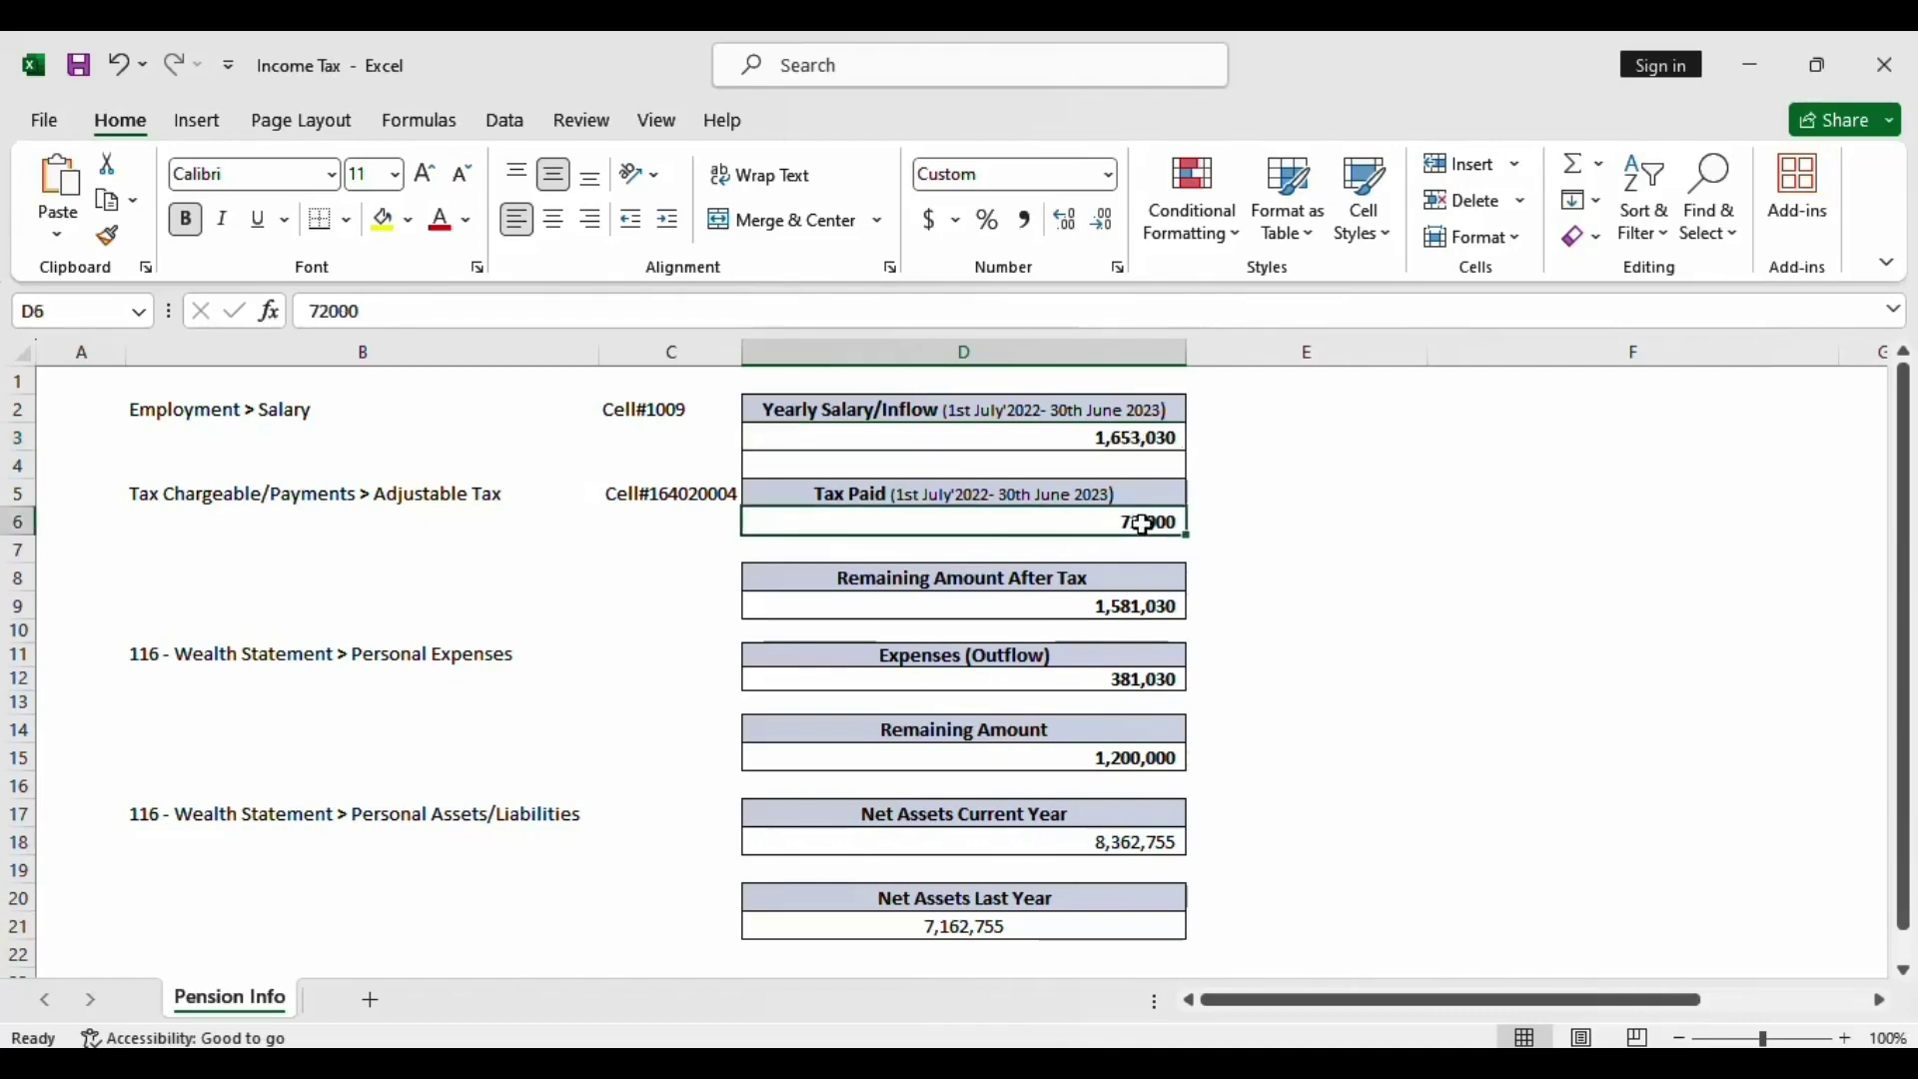
pyautogui.click(1143, 436)
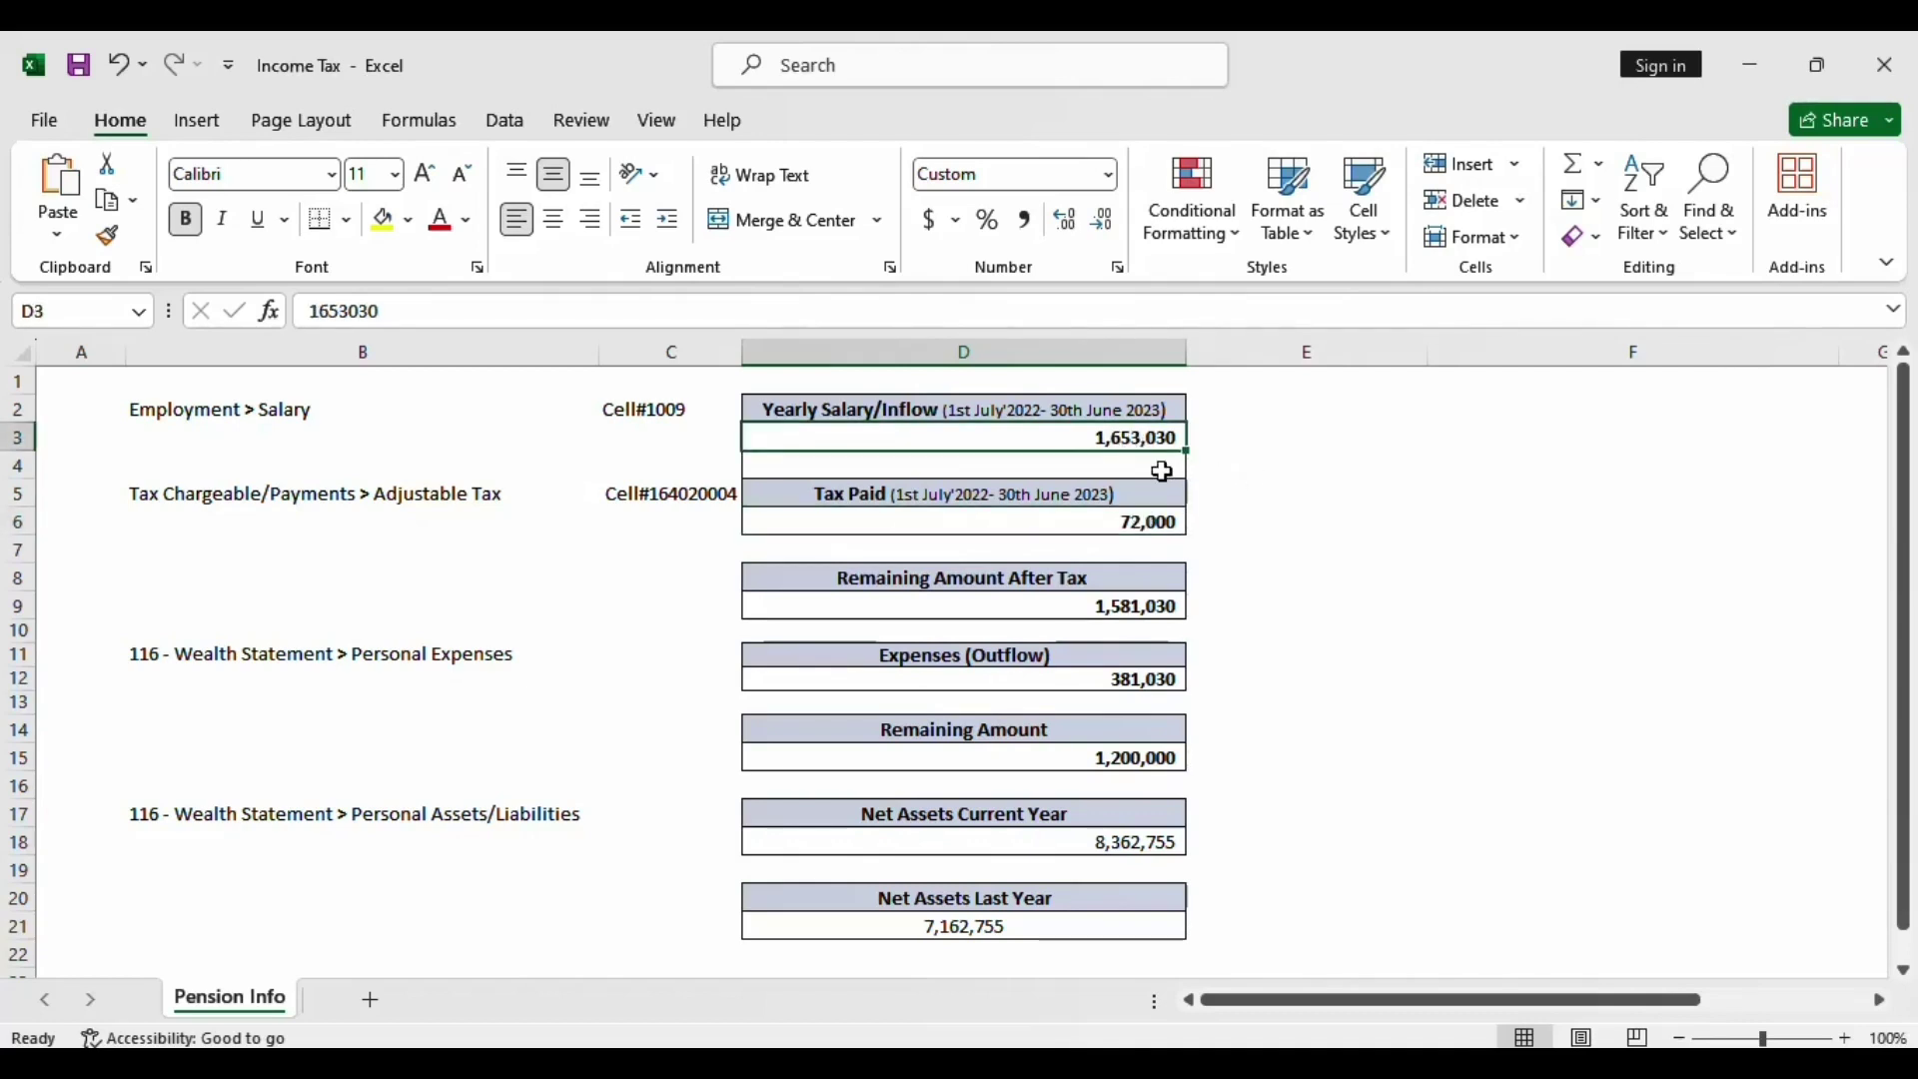
# Step: Calculate the monthly salary in cell E3 by dividing D3 by 12, and clear the cell again
pyautogui.click(1215, 437)
pyautogui.write('=')
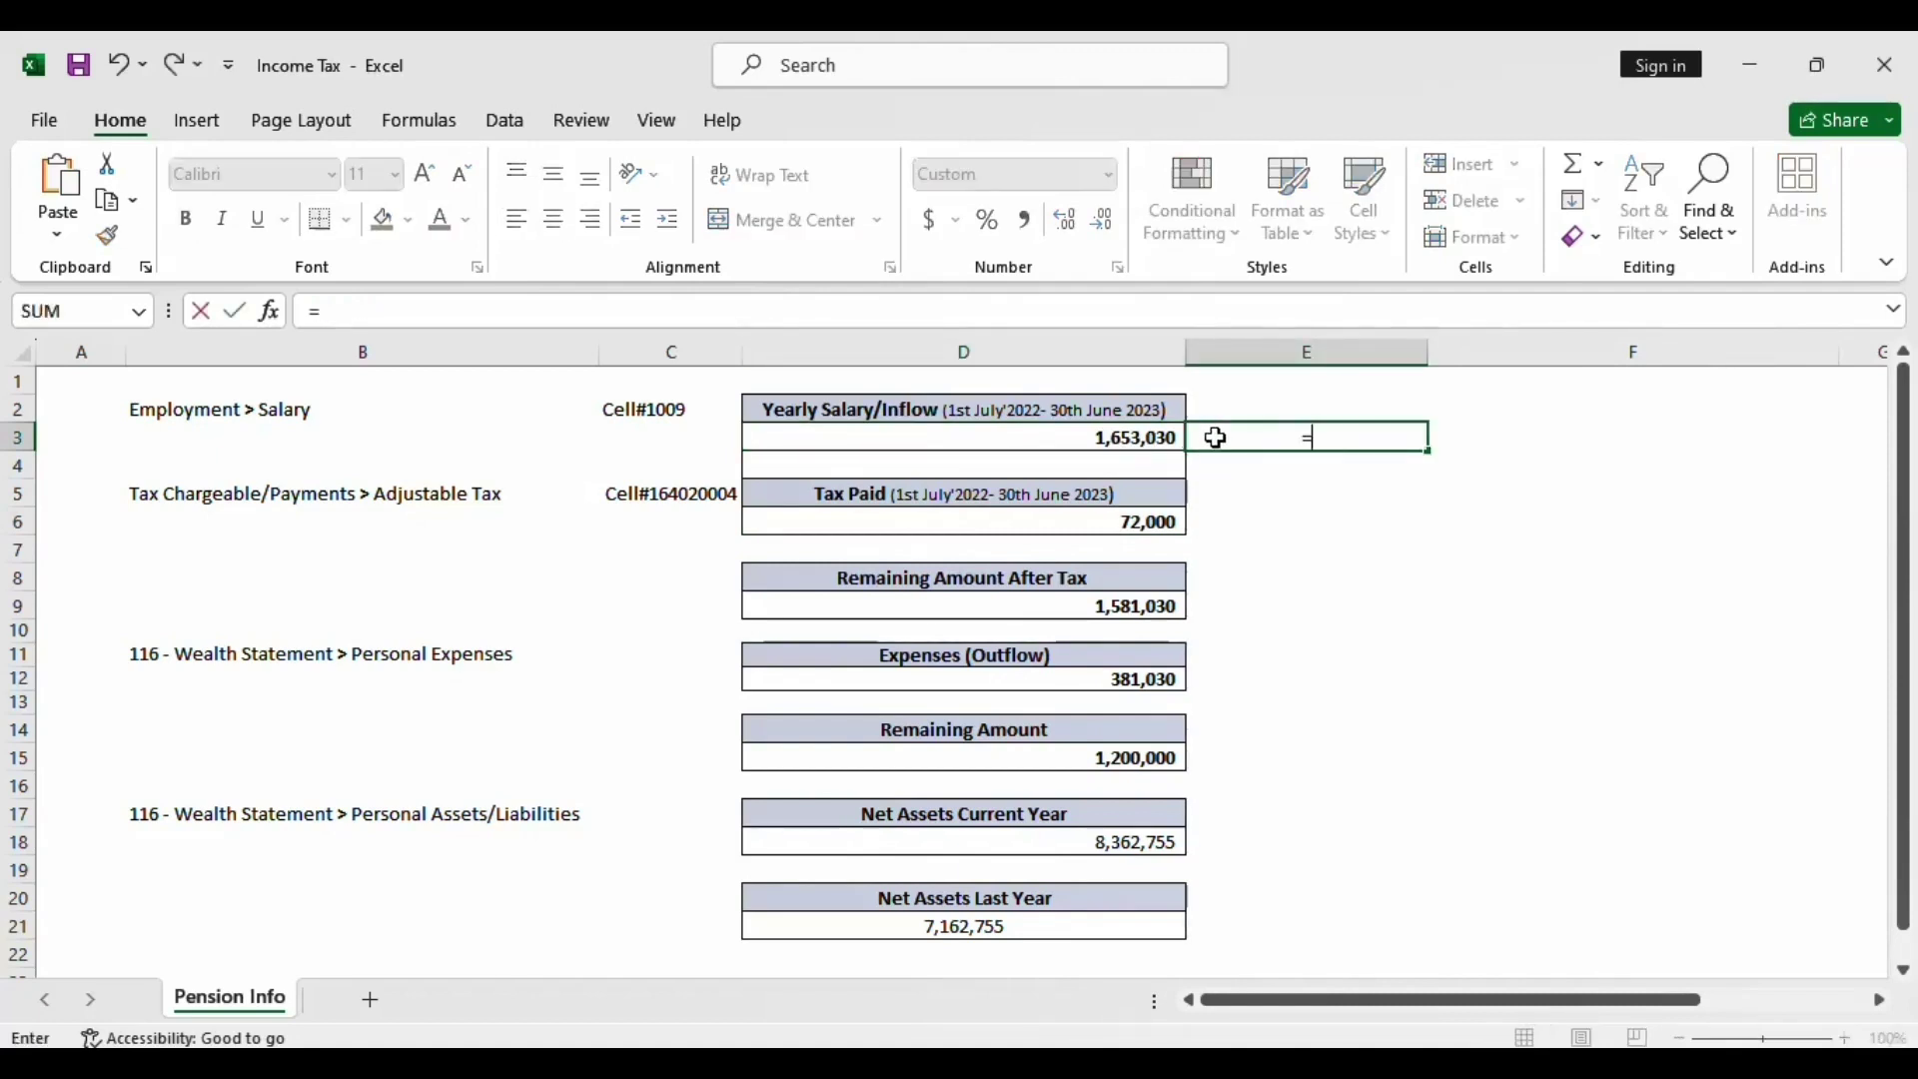
pyautogui.press('Left')
pyautogui.write('/12')
pyautogui.press('Return')
pyautogui.click(1255, 433)
pyautogui.press('Delete')
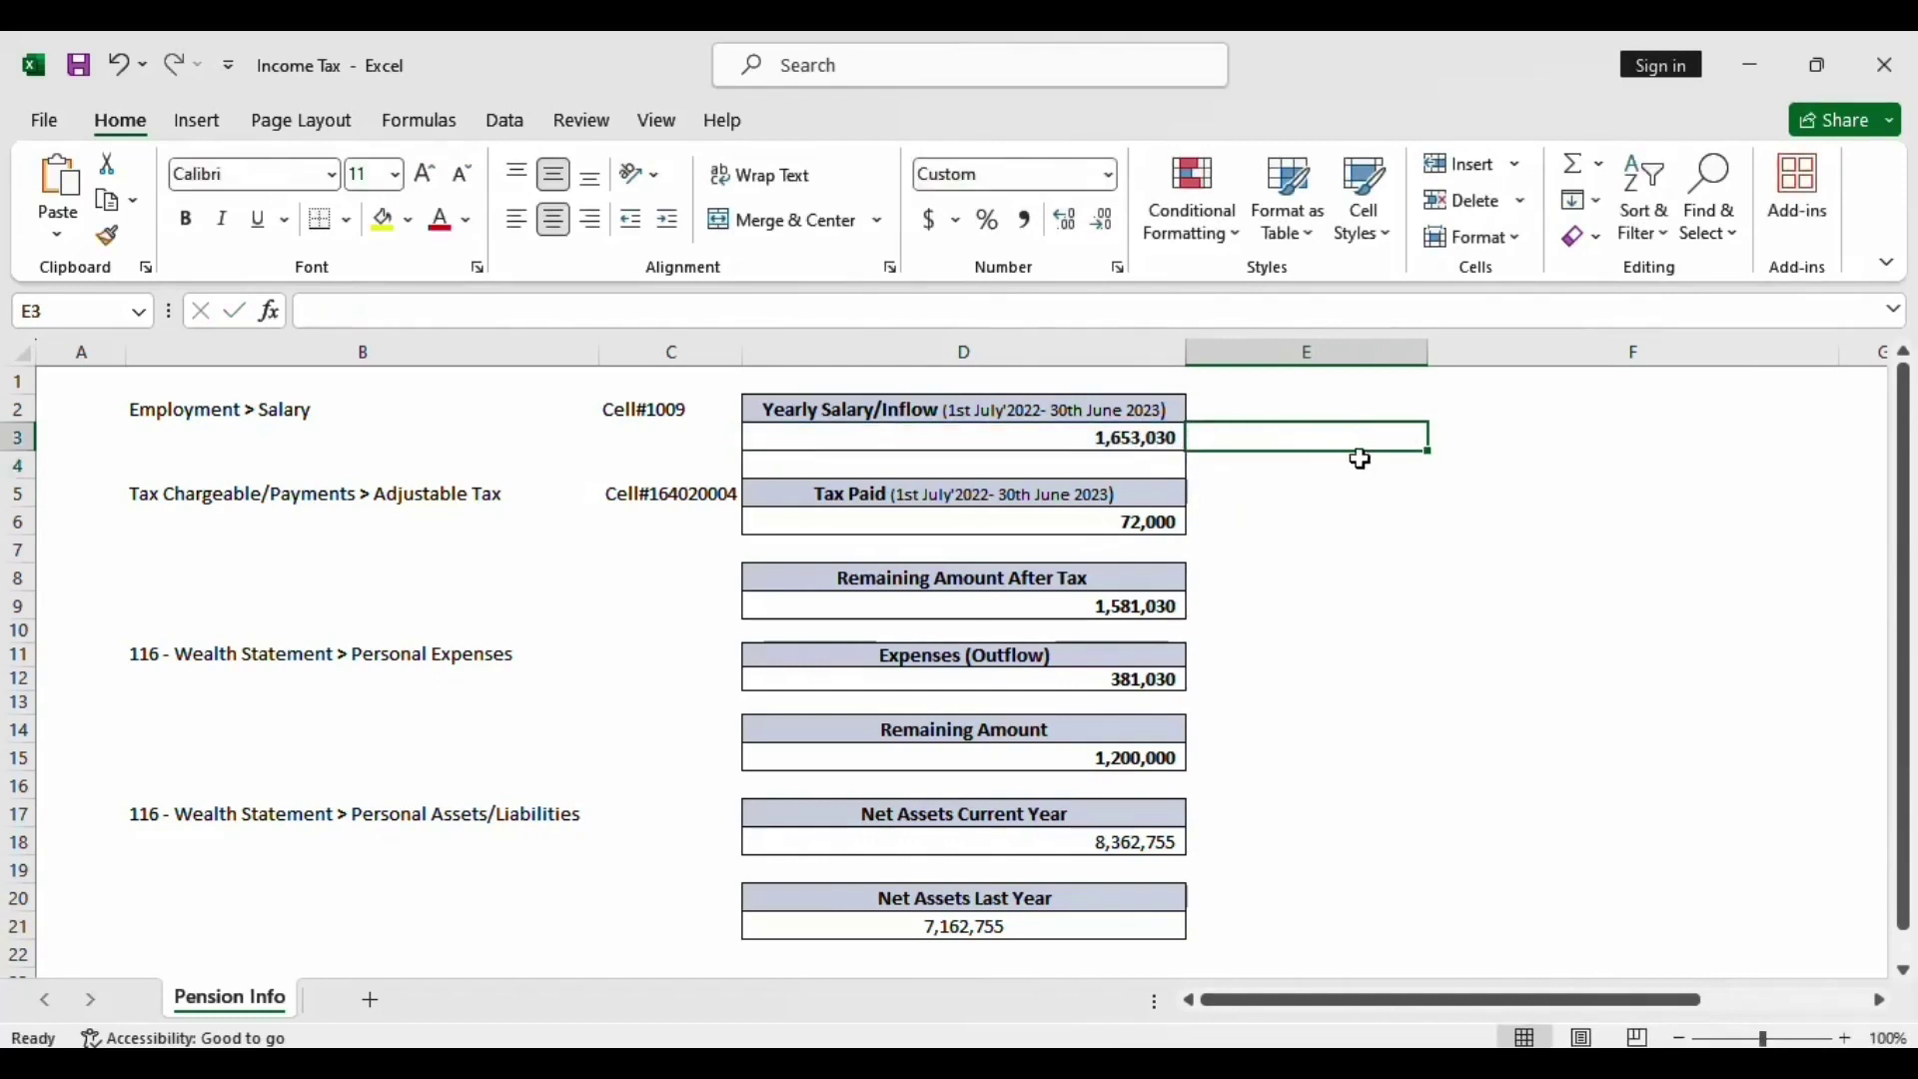
# Step: Examine how the remaining amount after tax in D9 derives from the yearly salary and the tax paid
pyautogui.click(1159, 443)
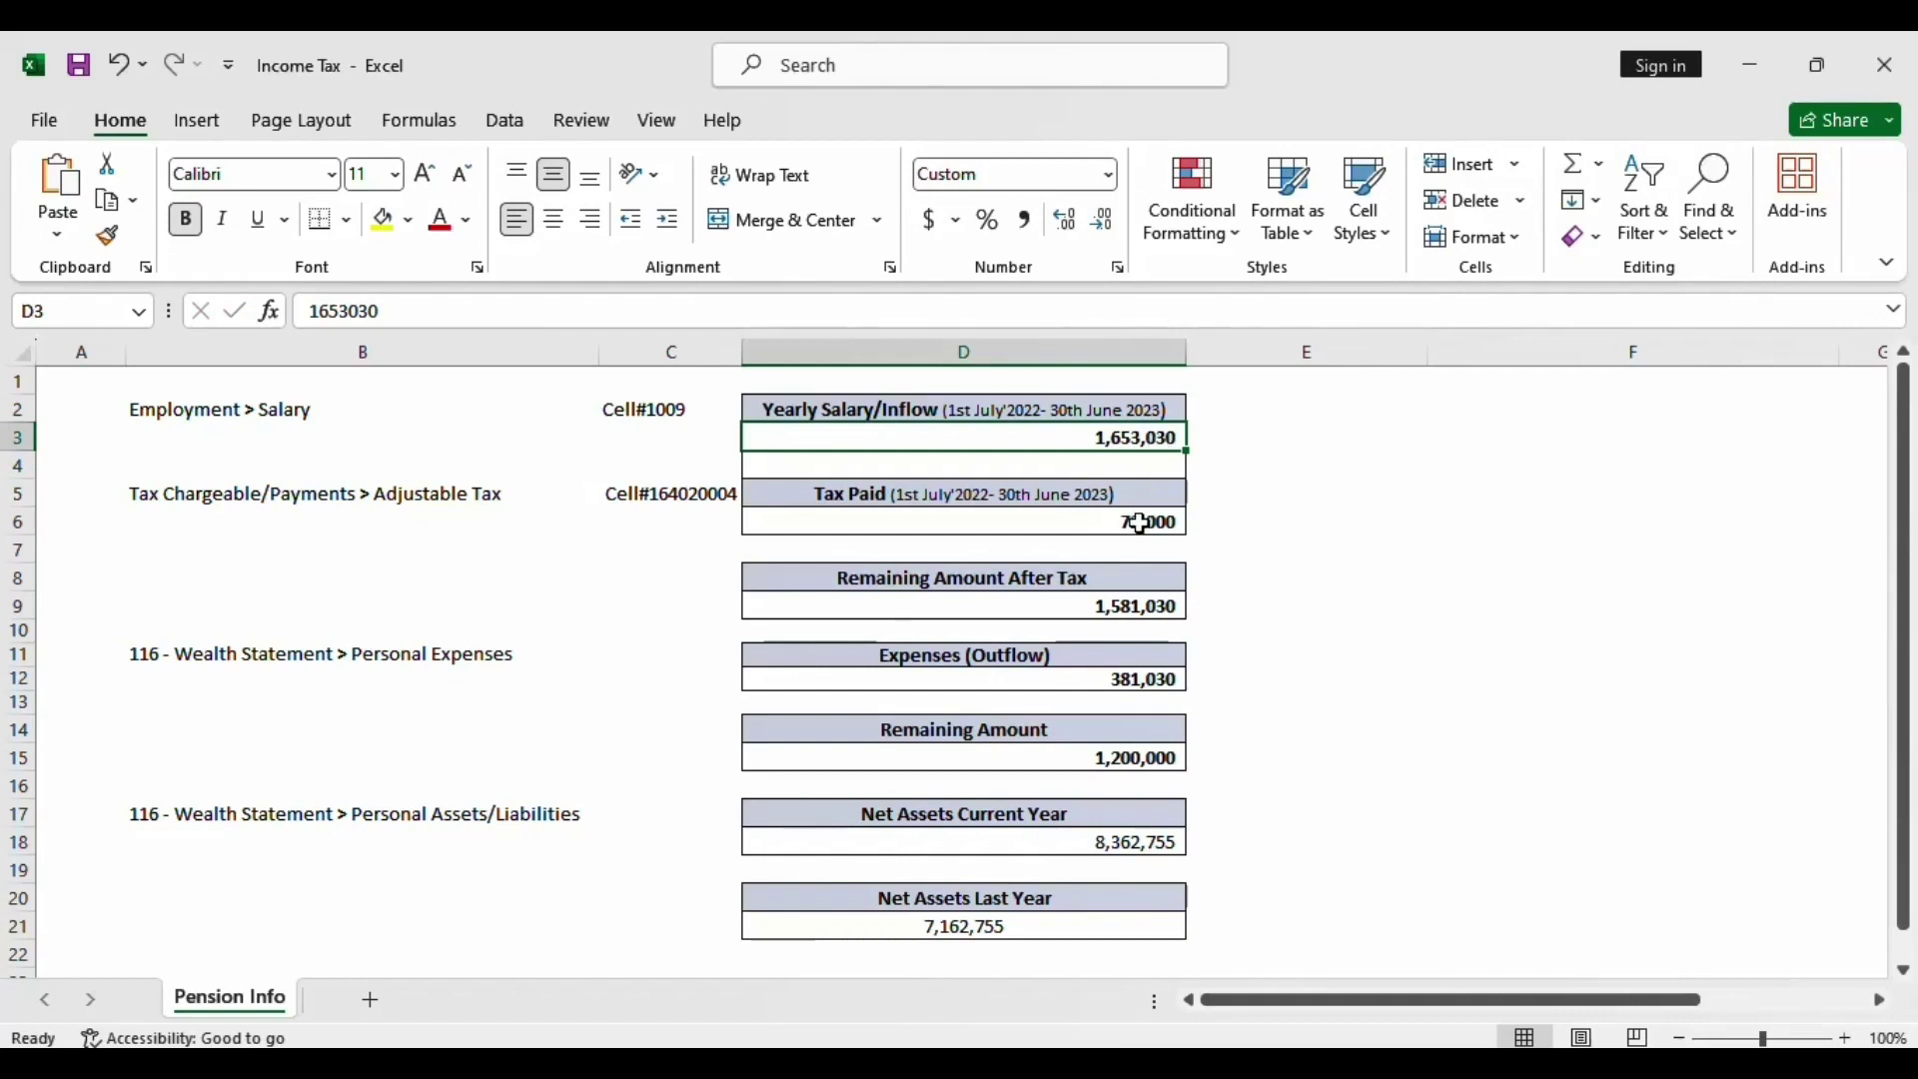
pyautogui.click(1166, 523)
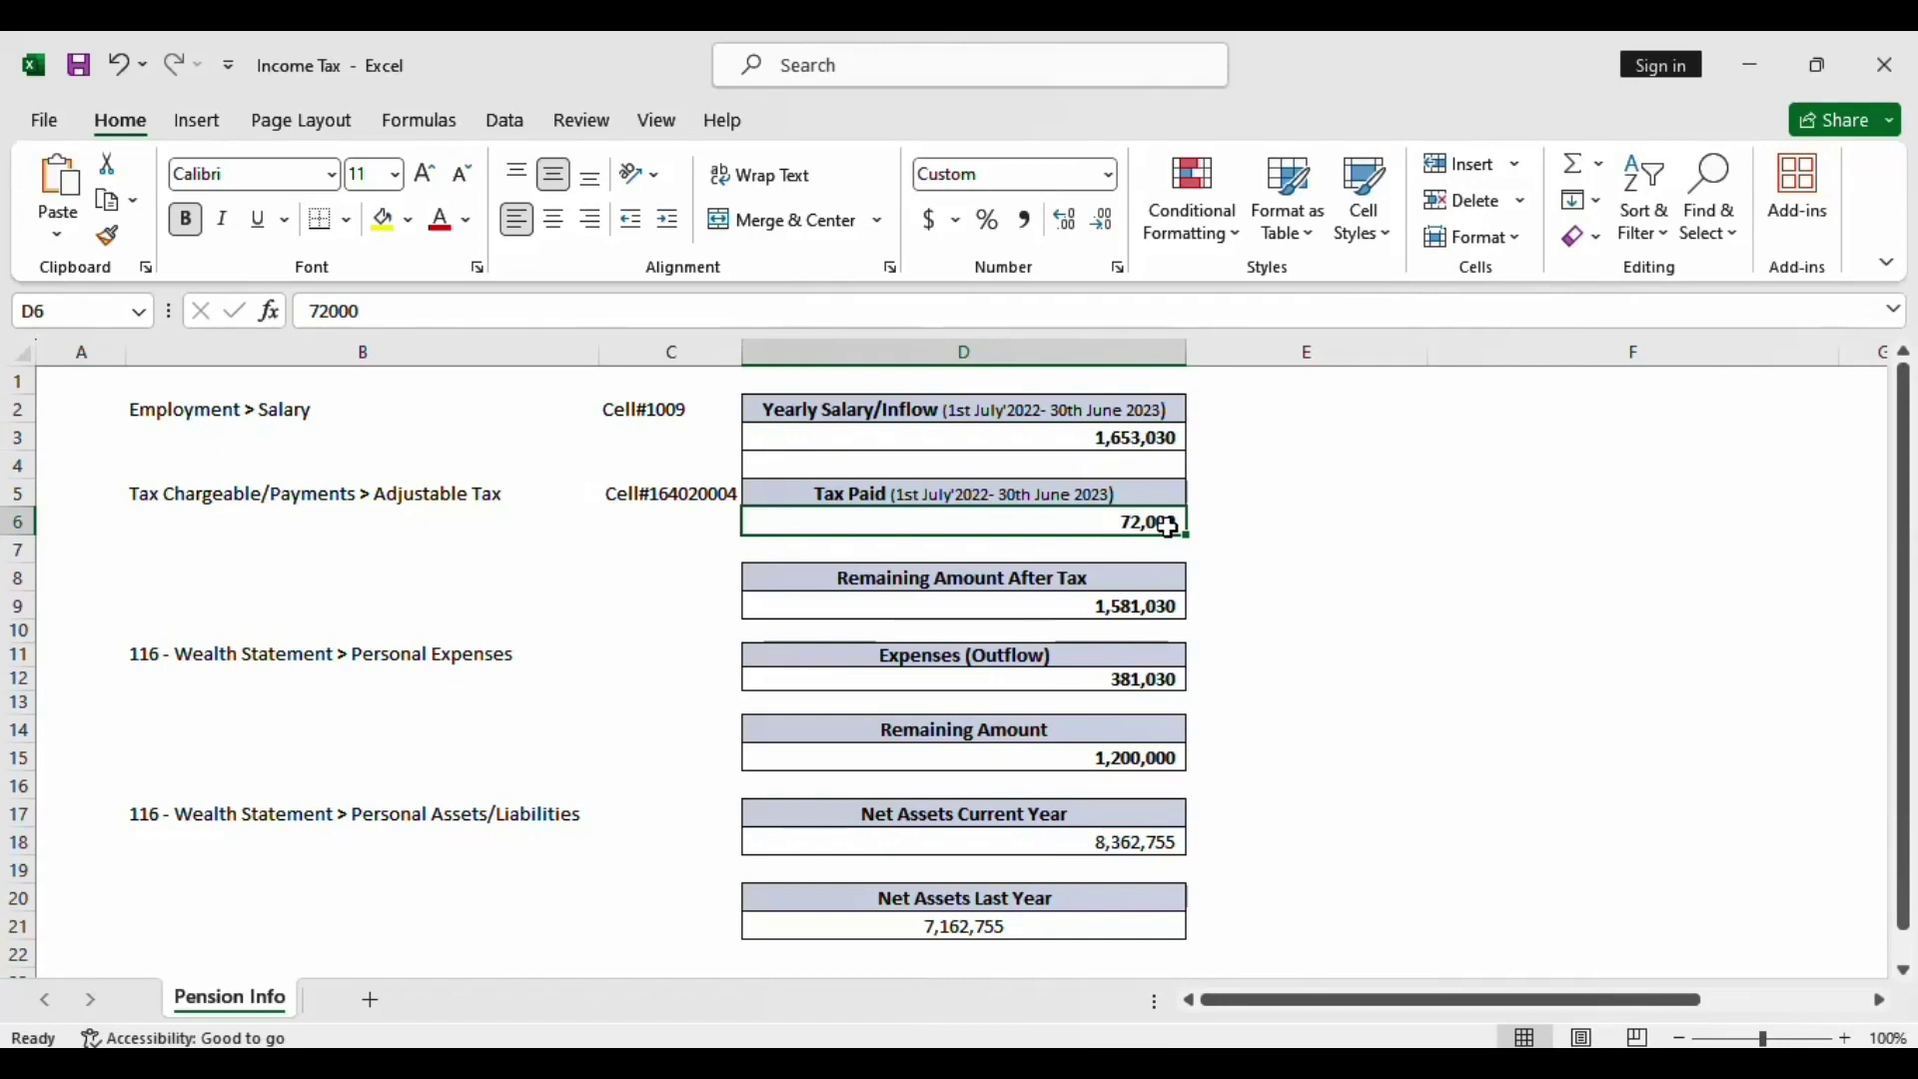
pyautogui.click(1159, 435)
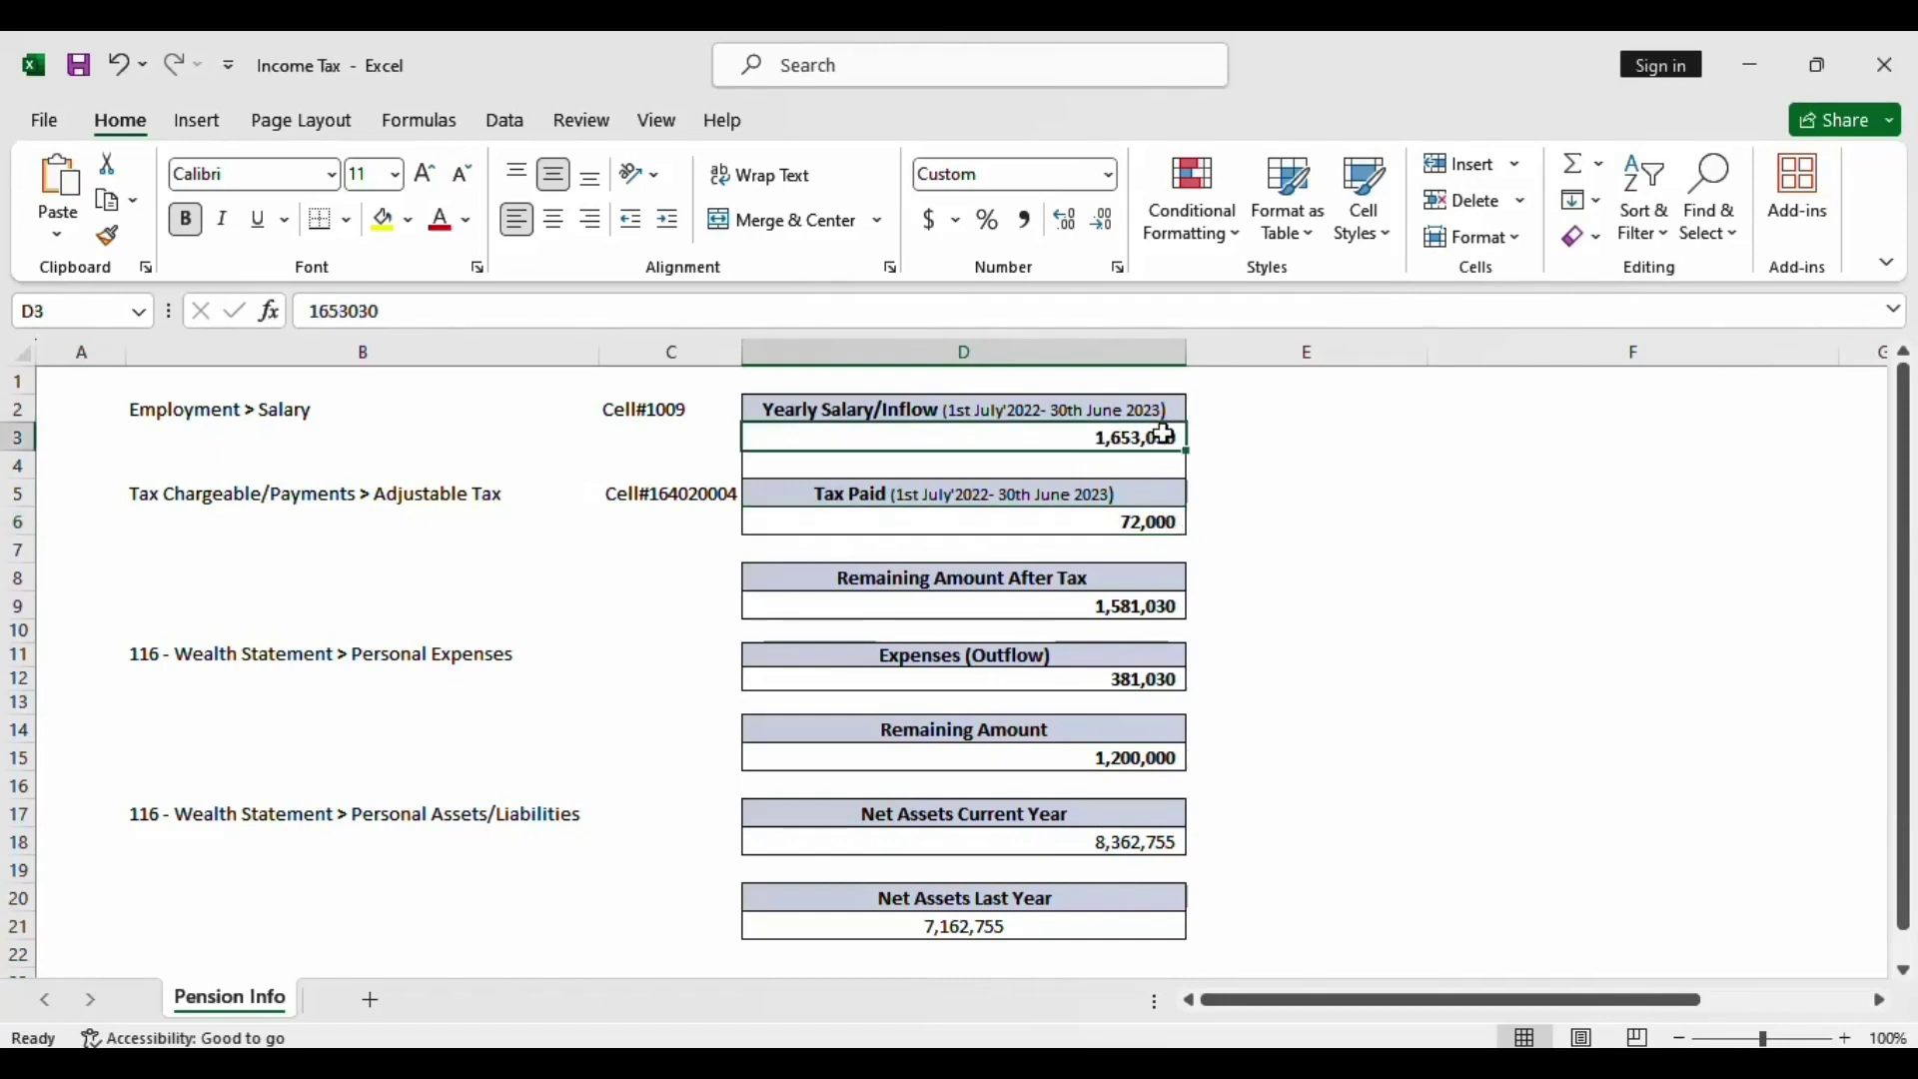
pyautogui.click(1152, 525)
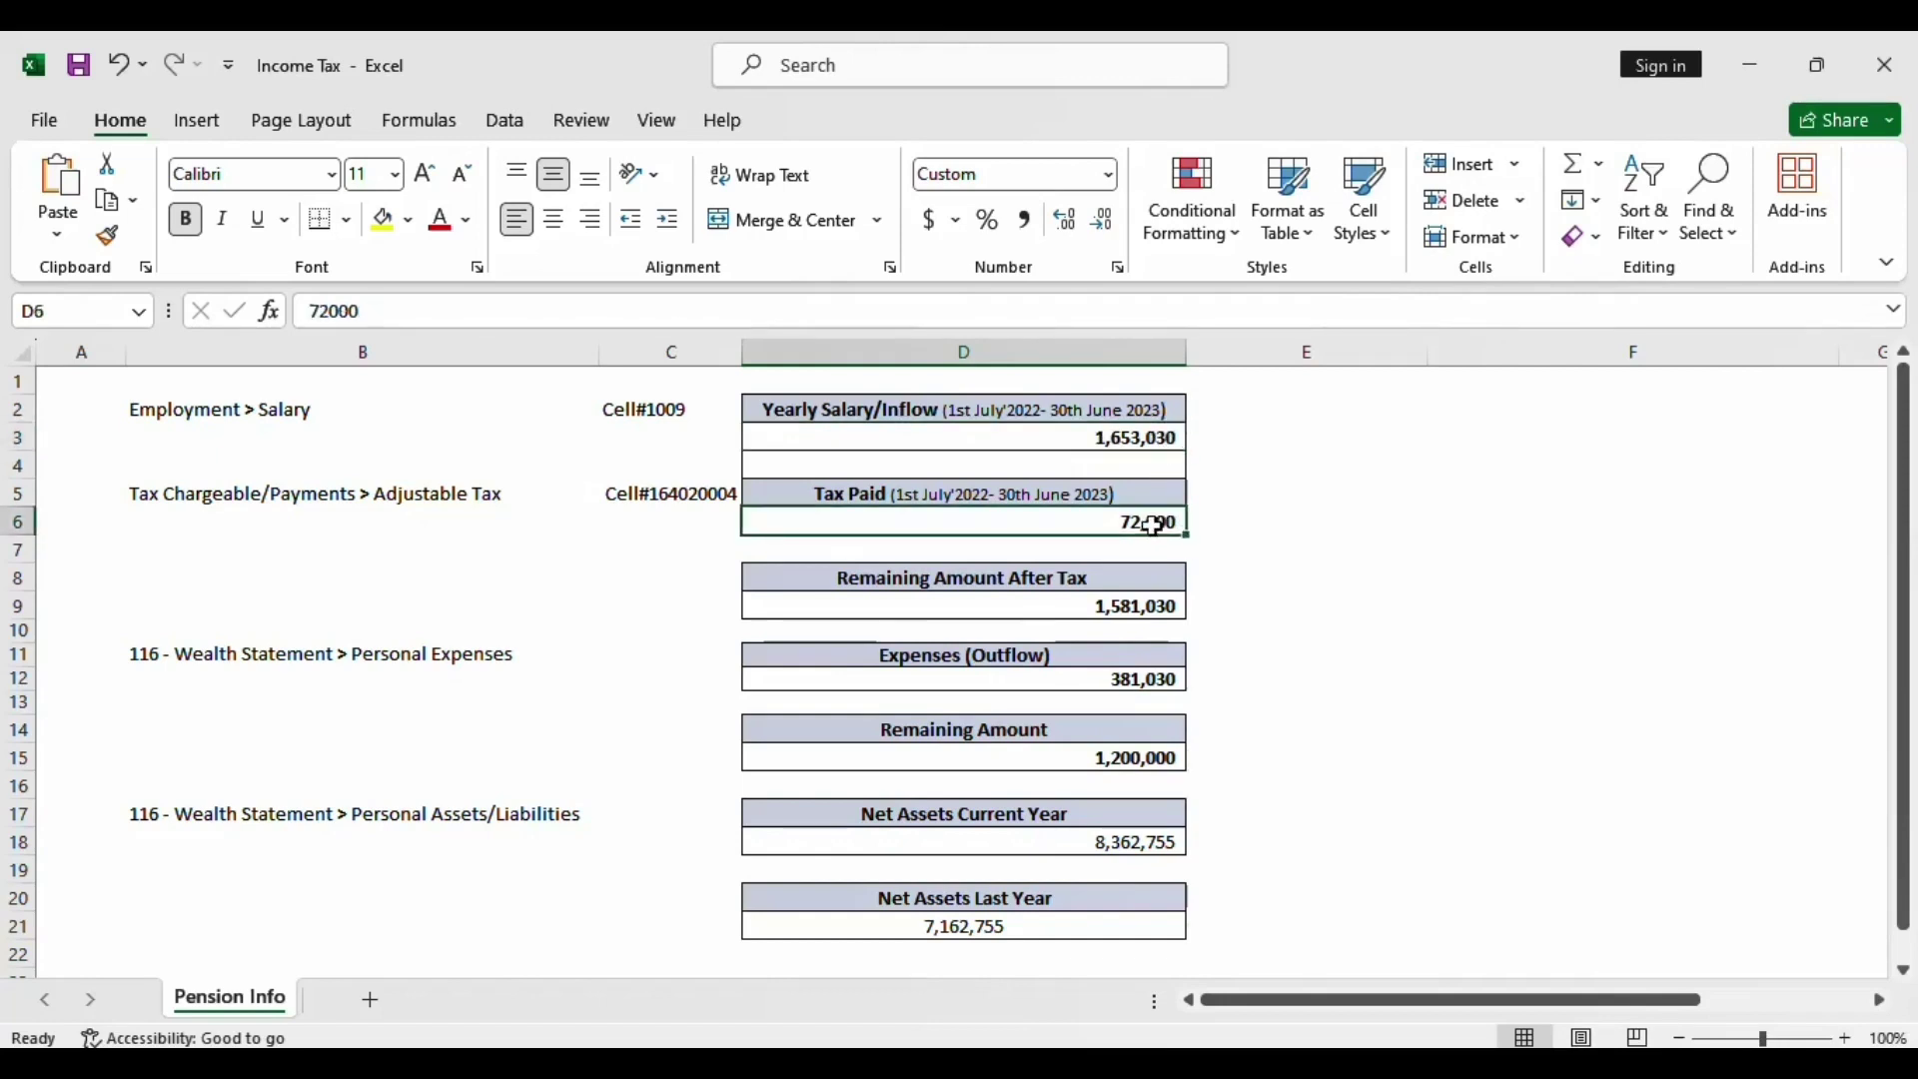
pyautogui.click(1144, 437)
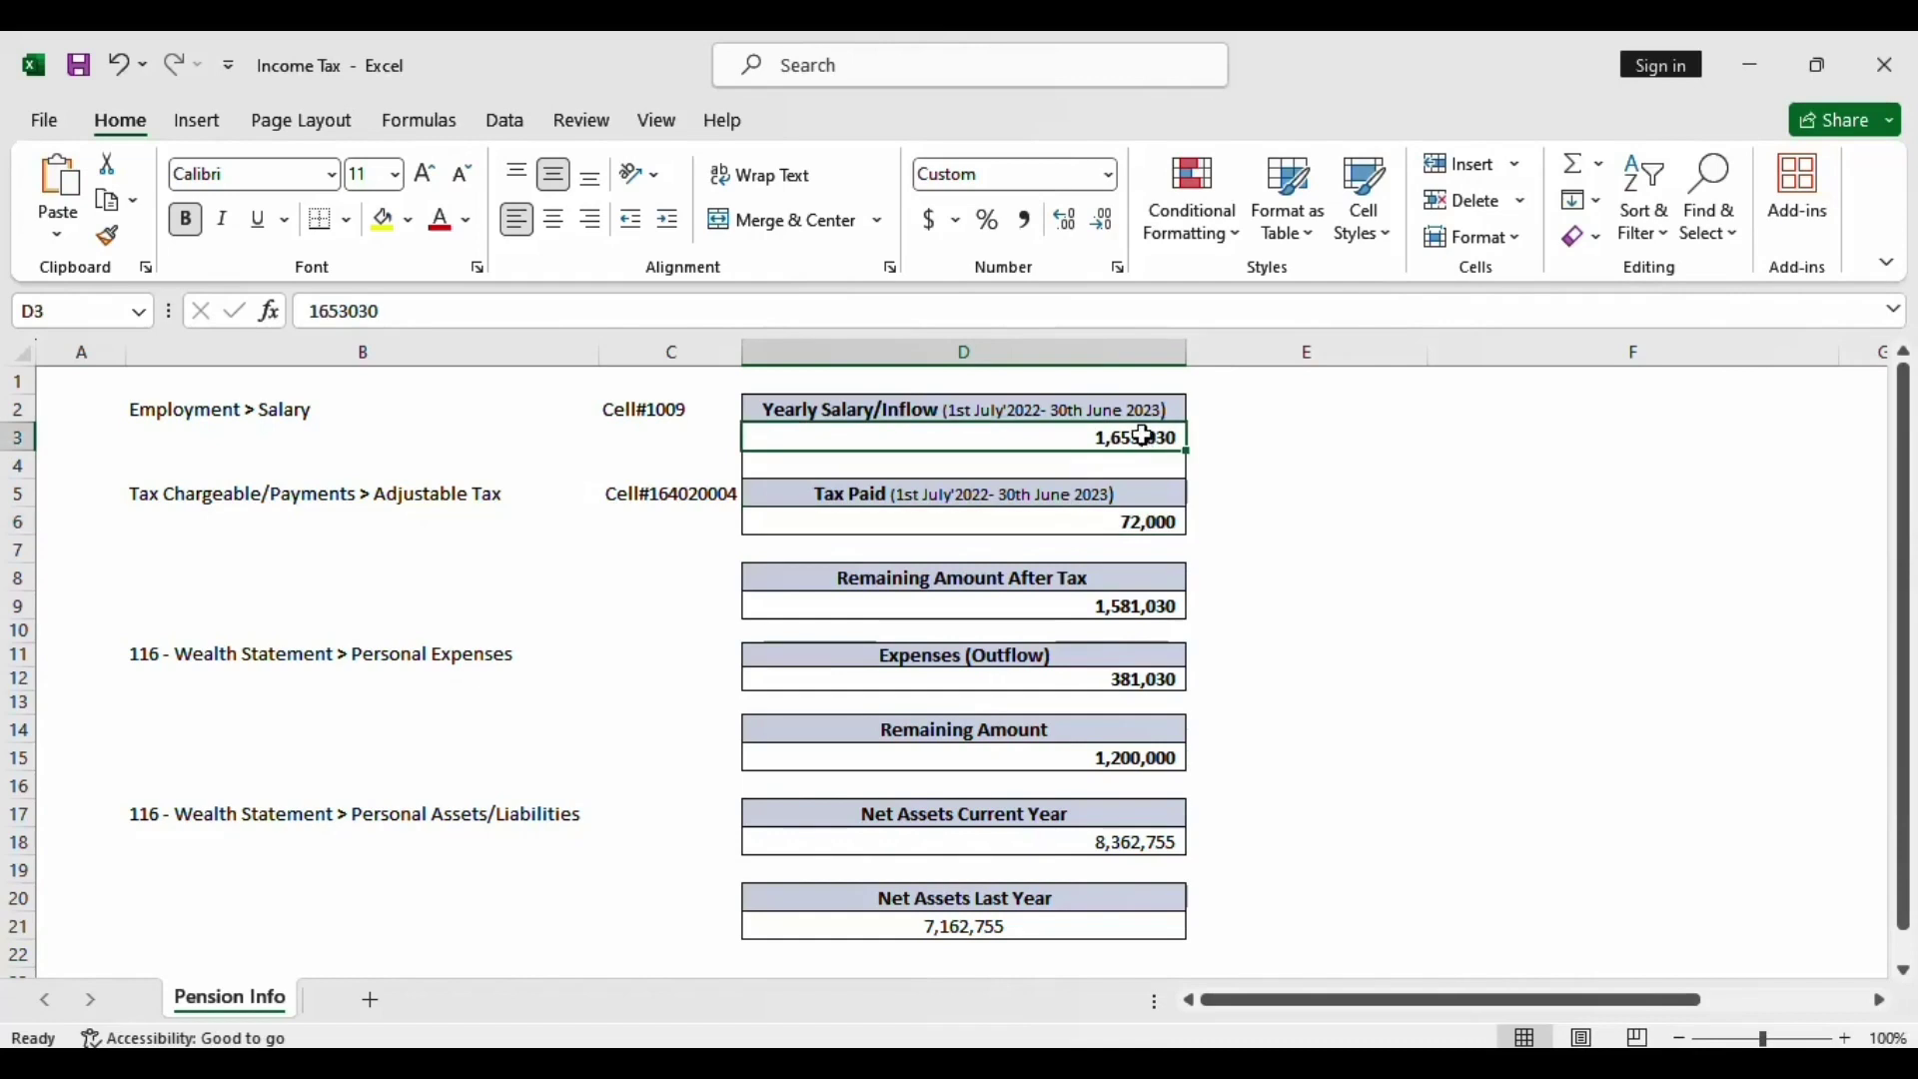
pyautogui.click(1139, 521)
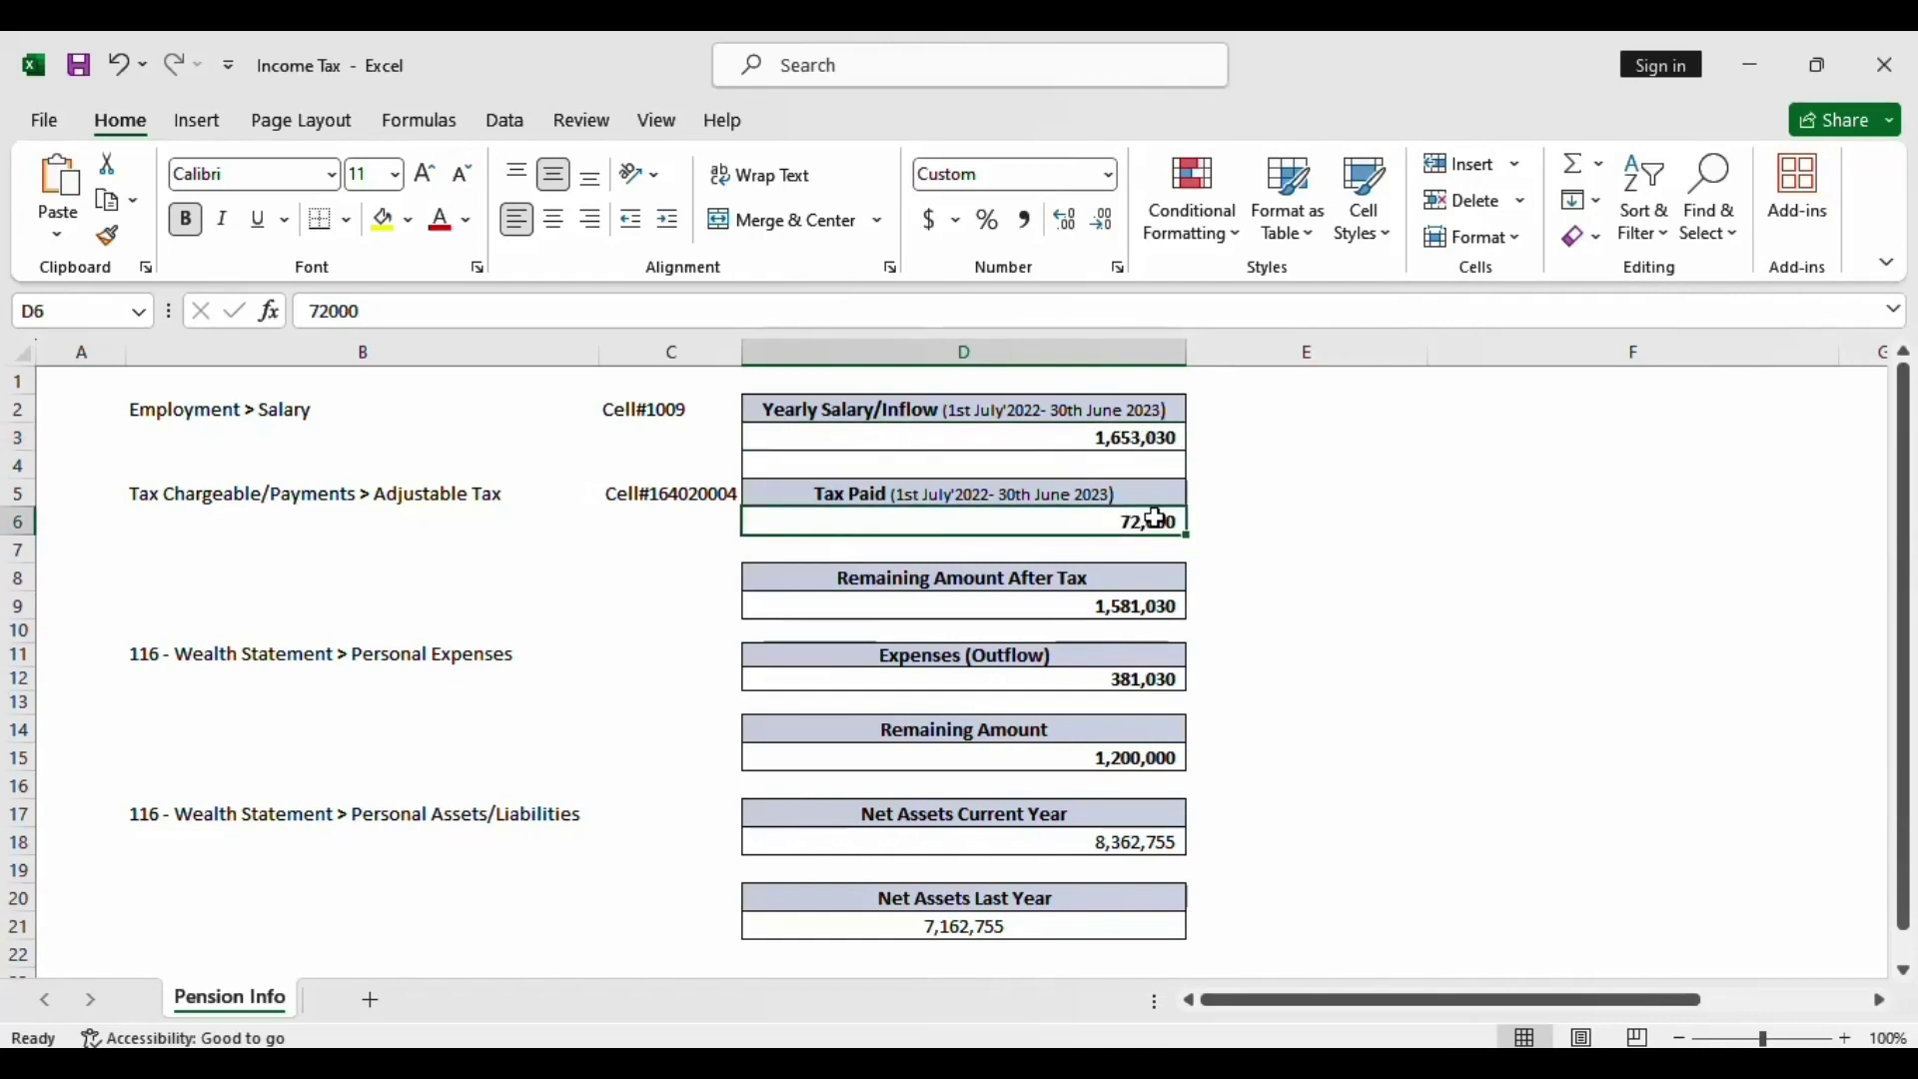
pyautogui.click(1113, 603)
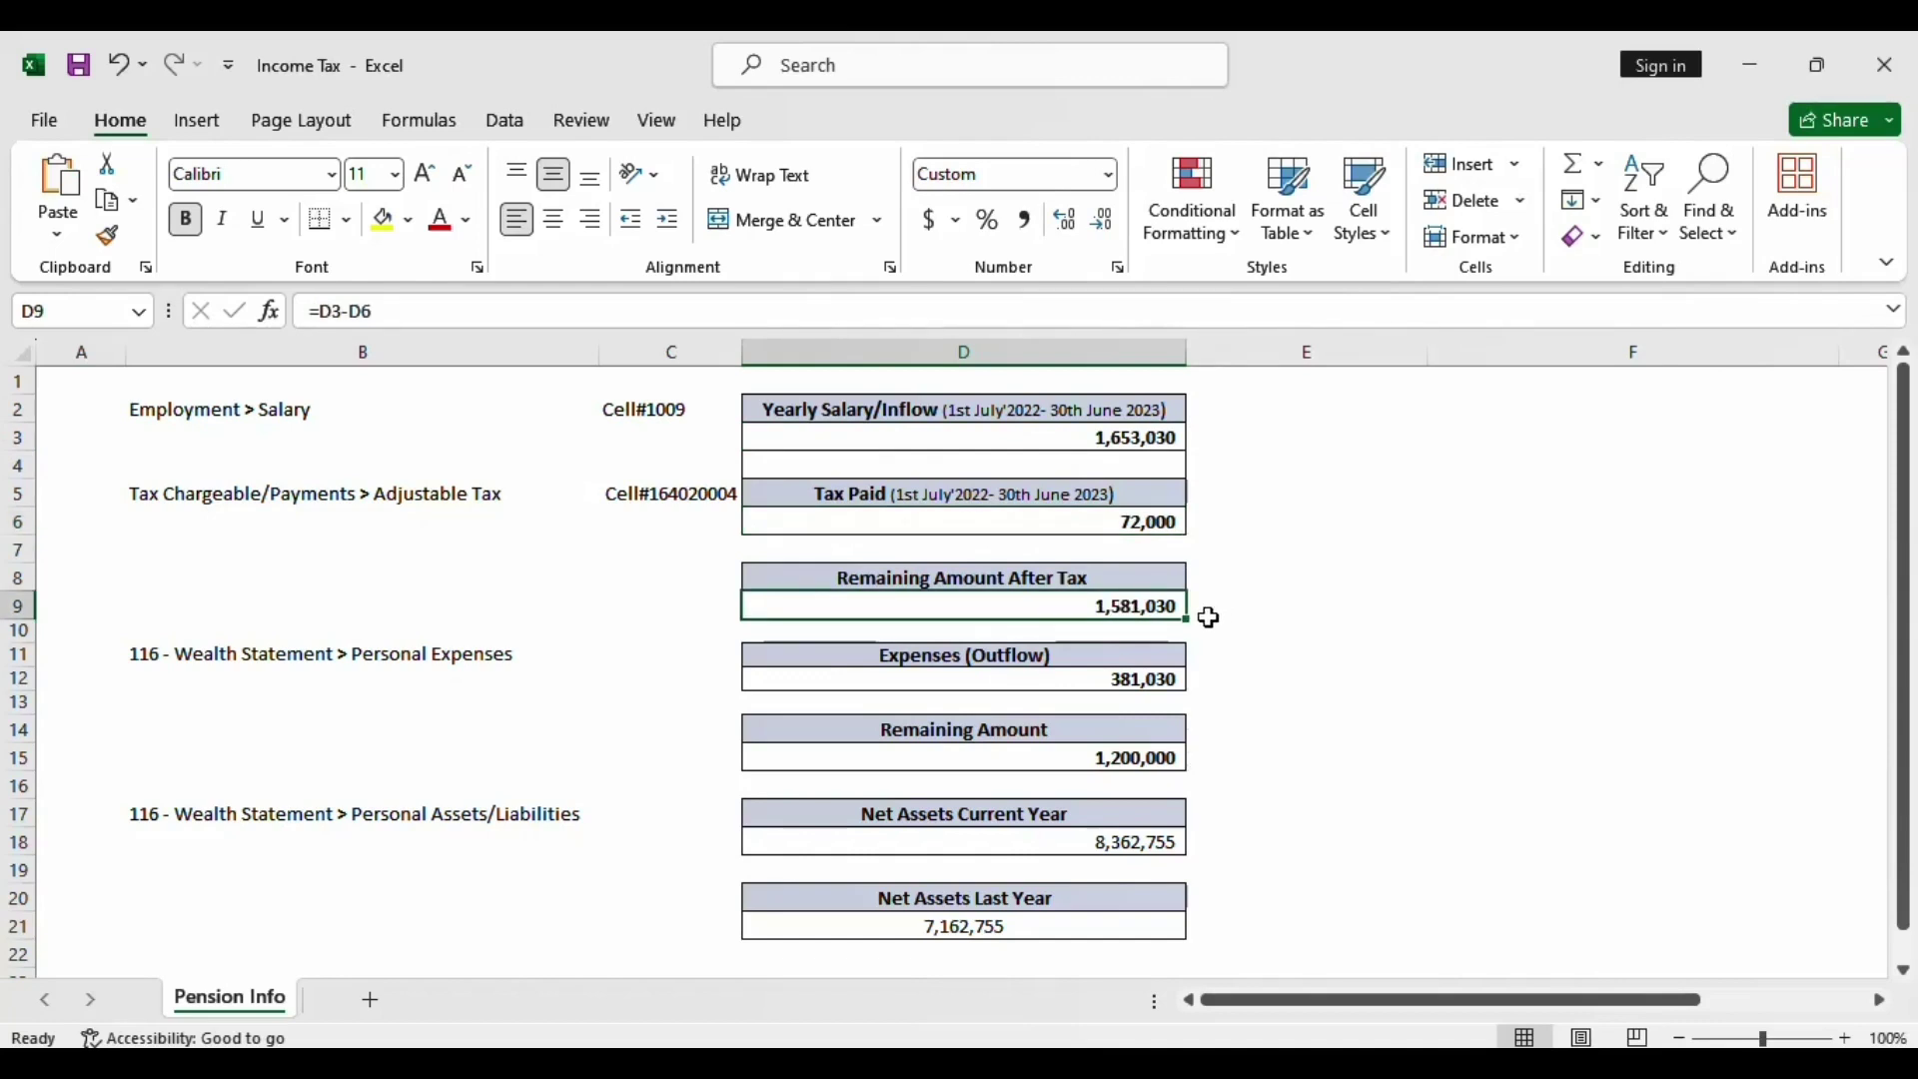
pyautogui.click(1145, 437)
pyautogui.click(1139, 531)
pyautogui.click(1134, 604)
# Step: Examine the expenses, the remaining amount, and the net assets of the last and current year in the workbook
pyautogui.click(1131, 683)
pyautogui.click(1136, 604)
pyautogui.click(1131, 677)
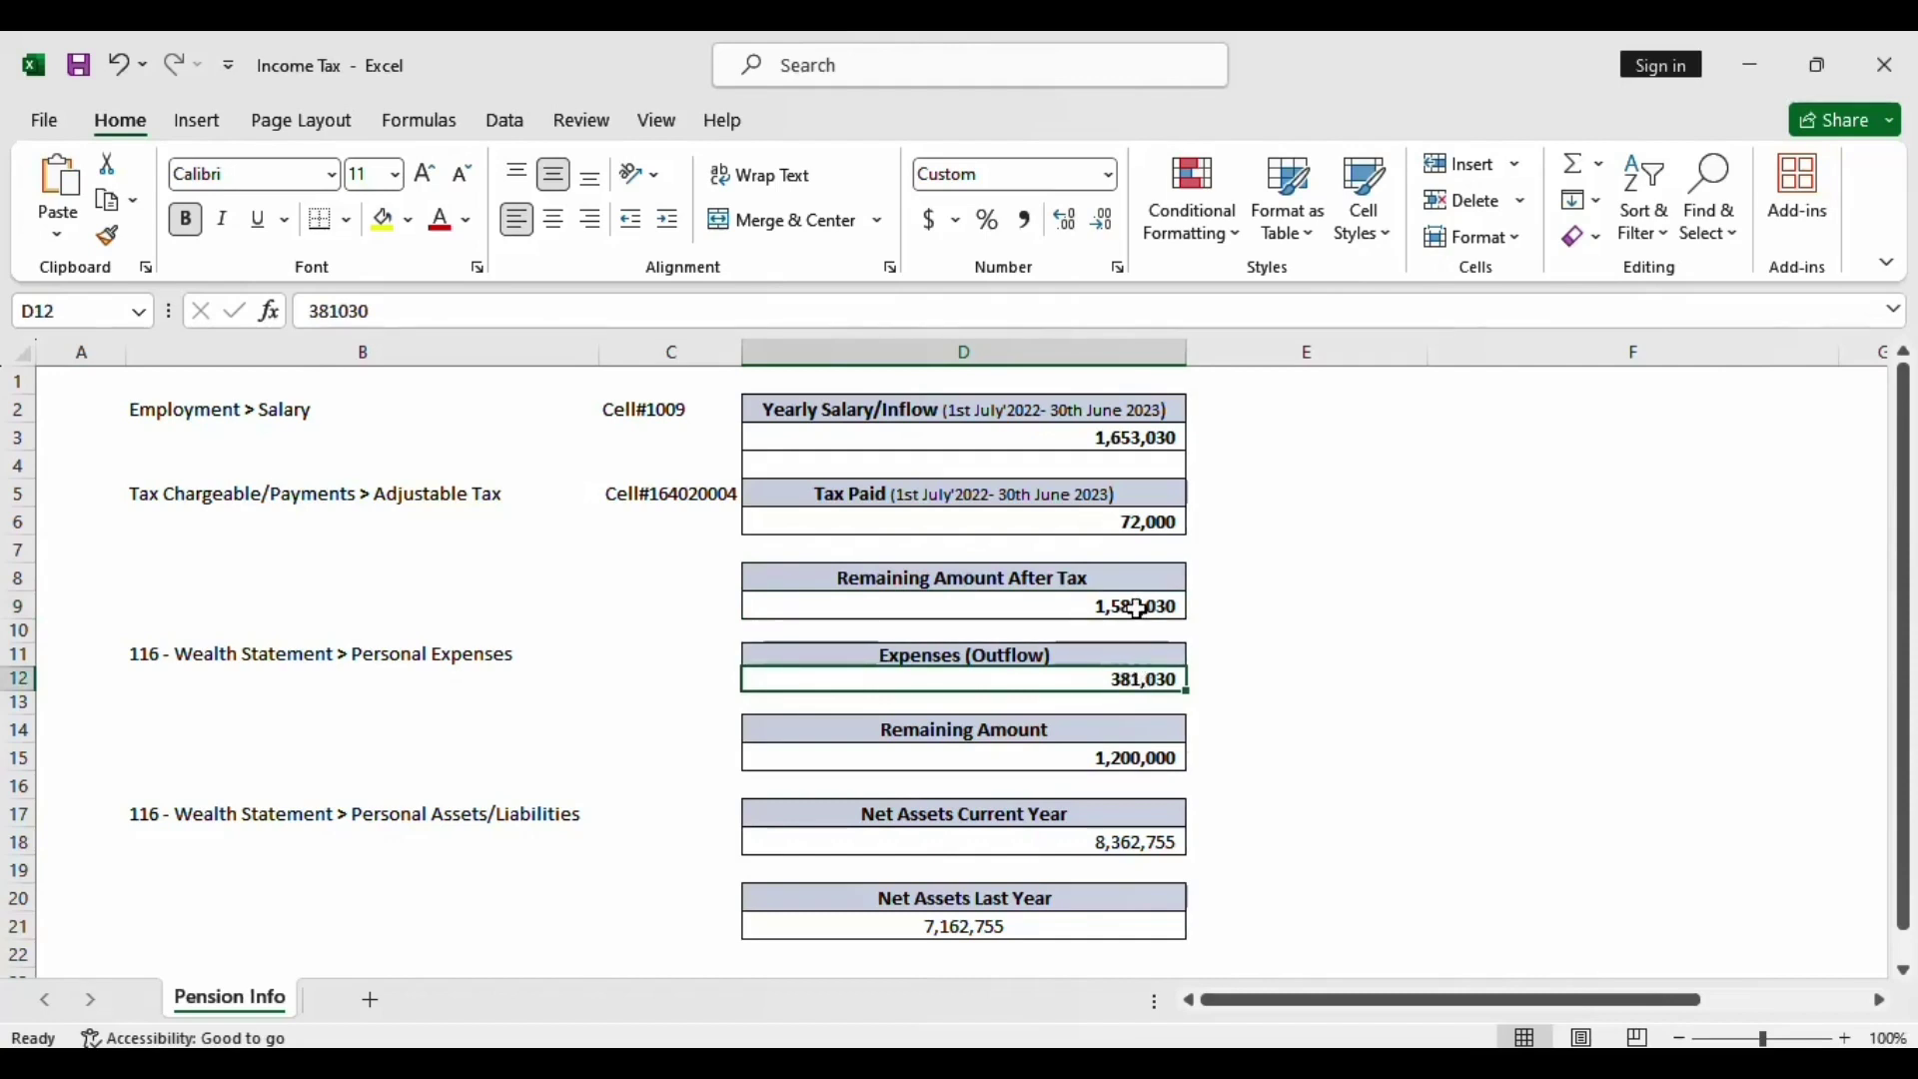
pyautogui.click(1139, 756)
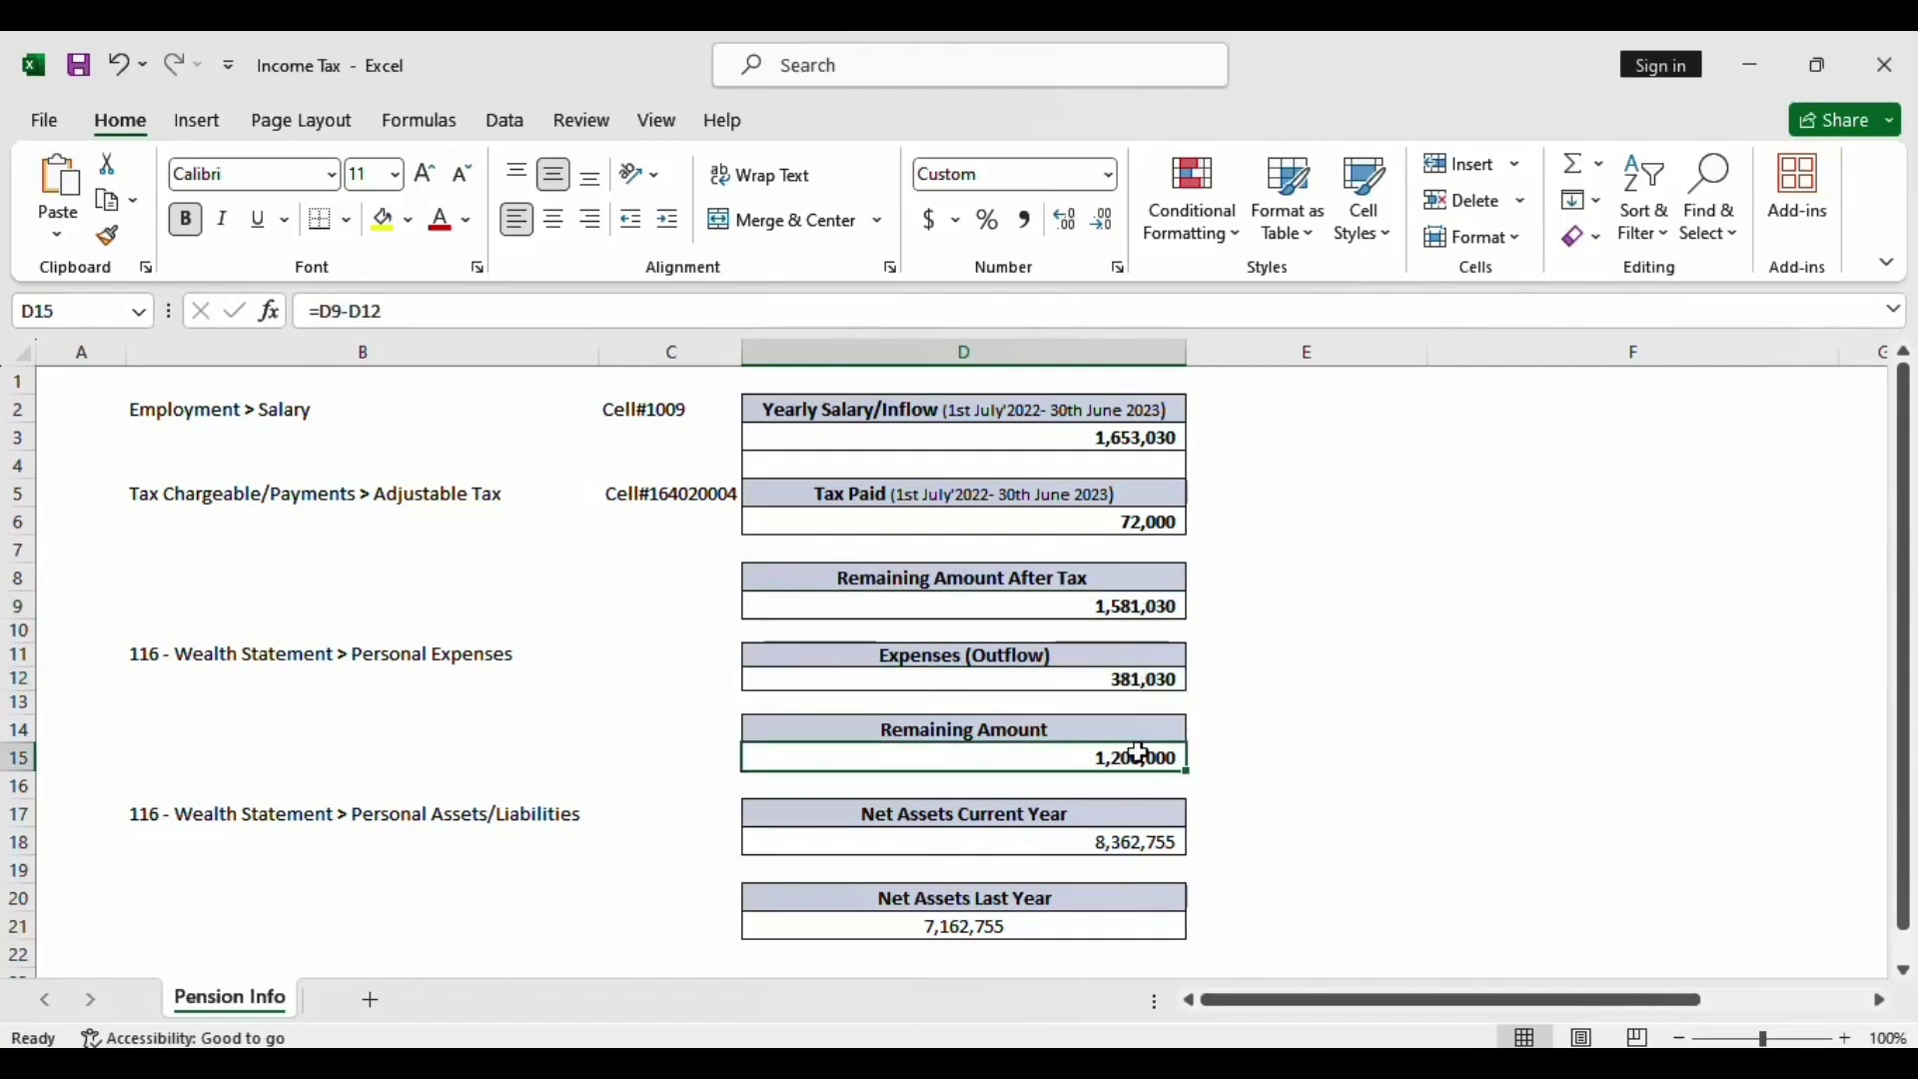
pyautogui.click(1216, 758)
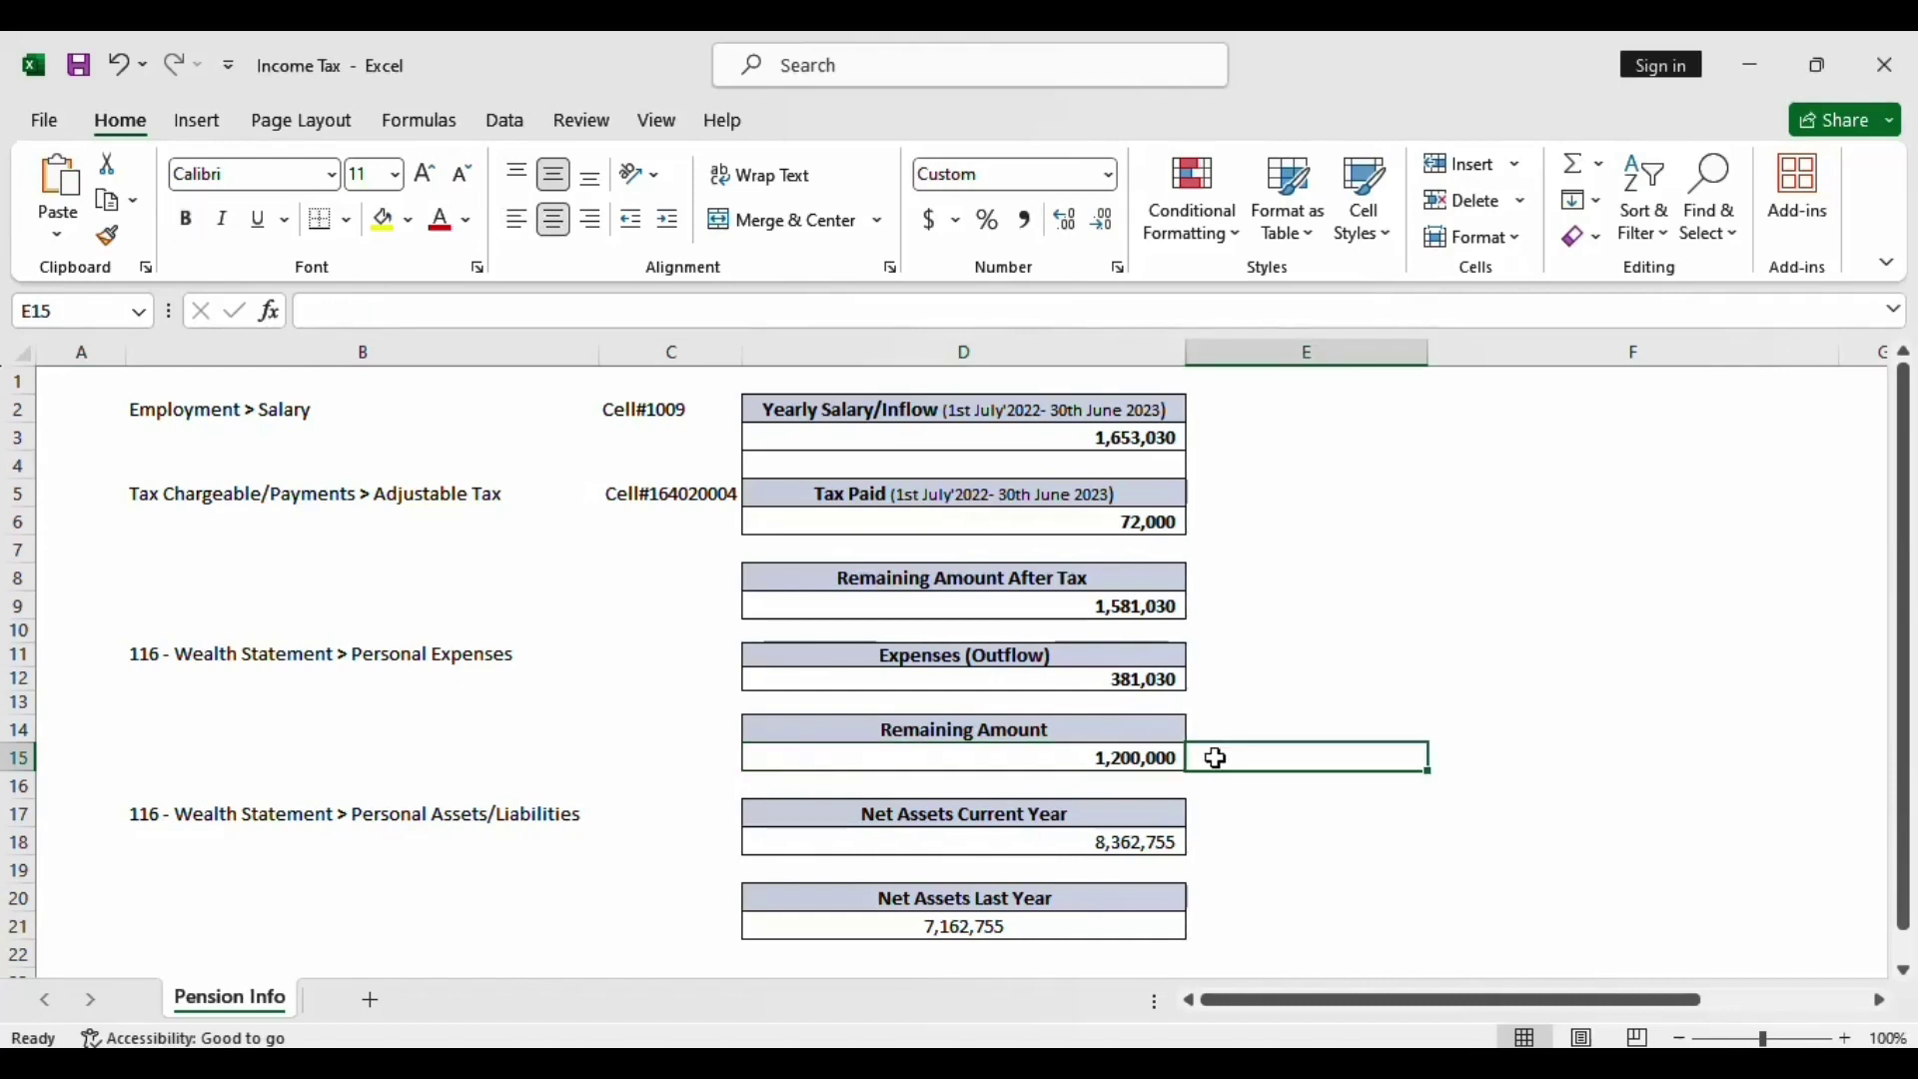
pyautogui.click(1139, 757)
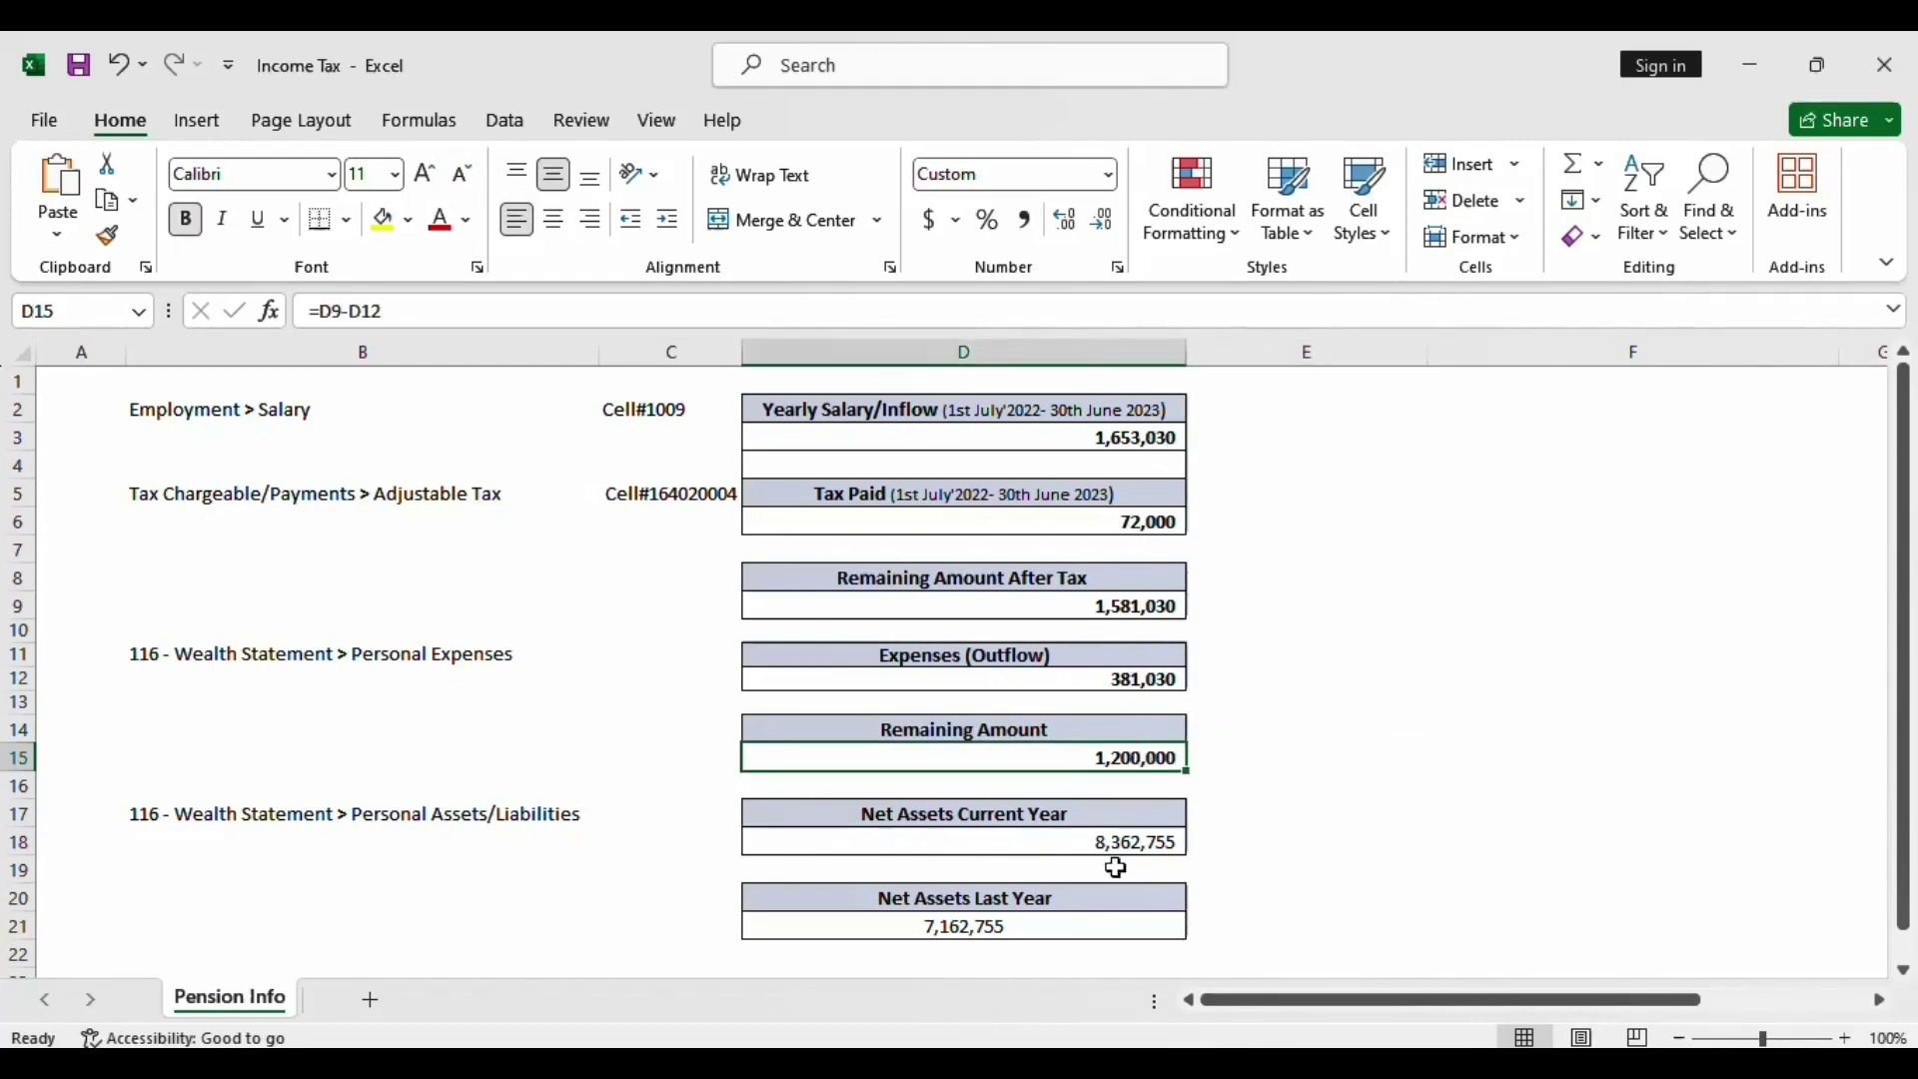
pyautogui.click(996, 929)
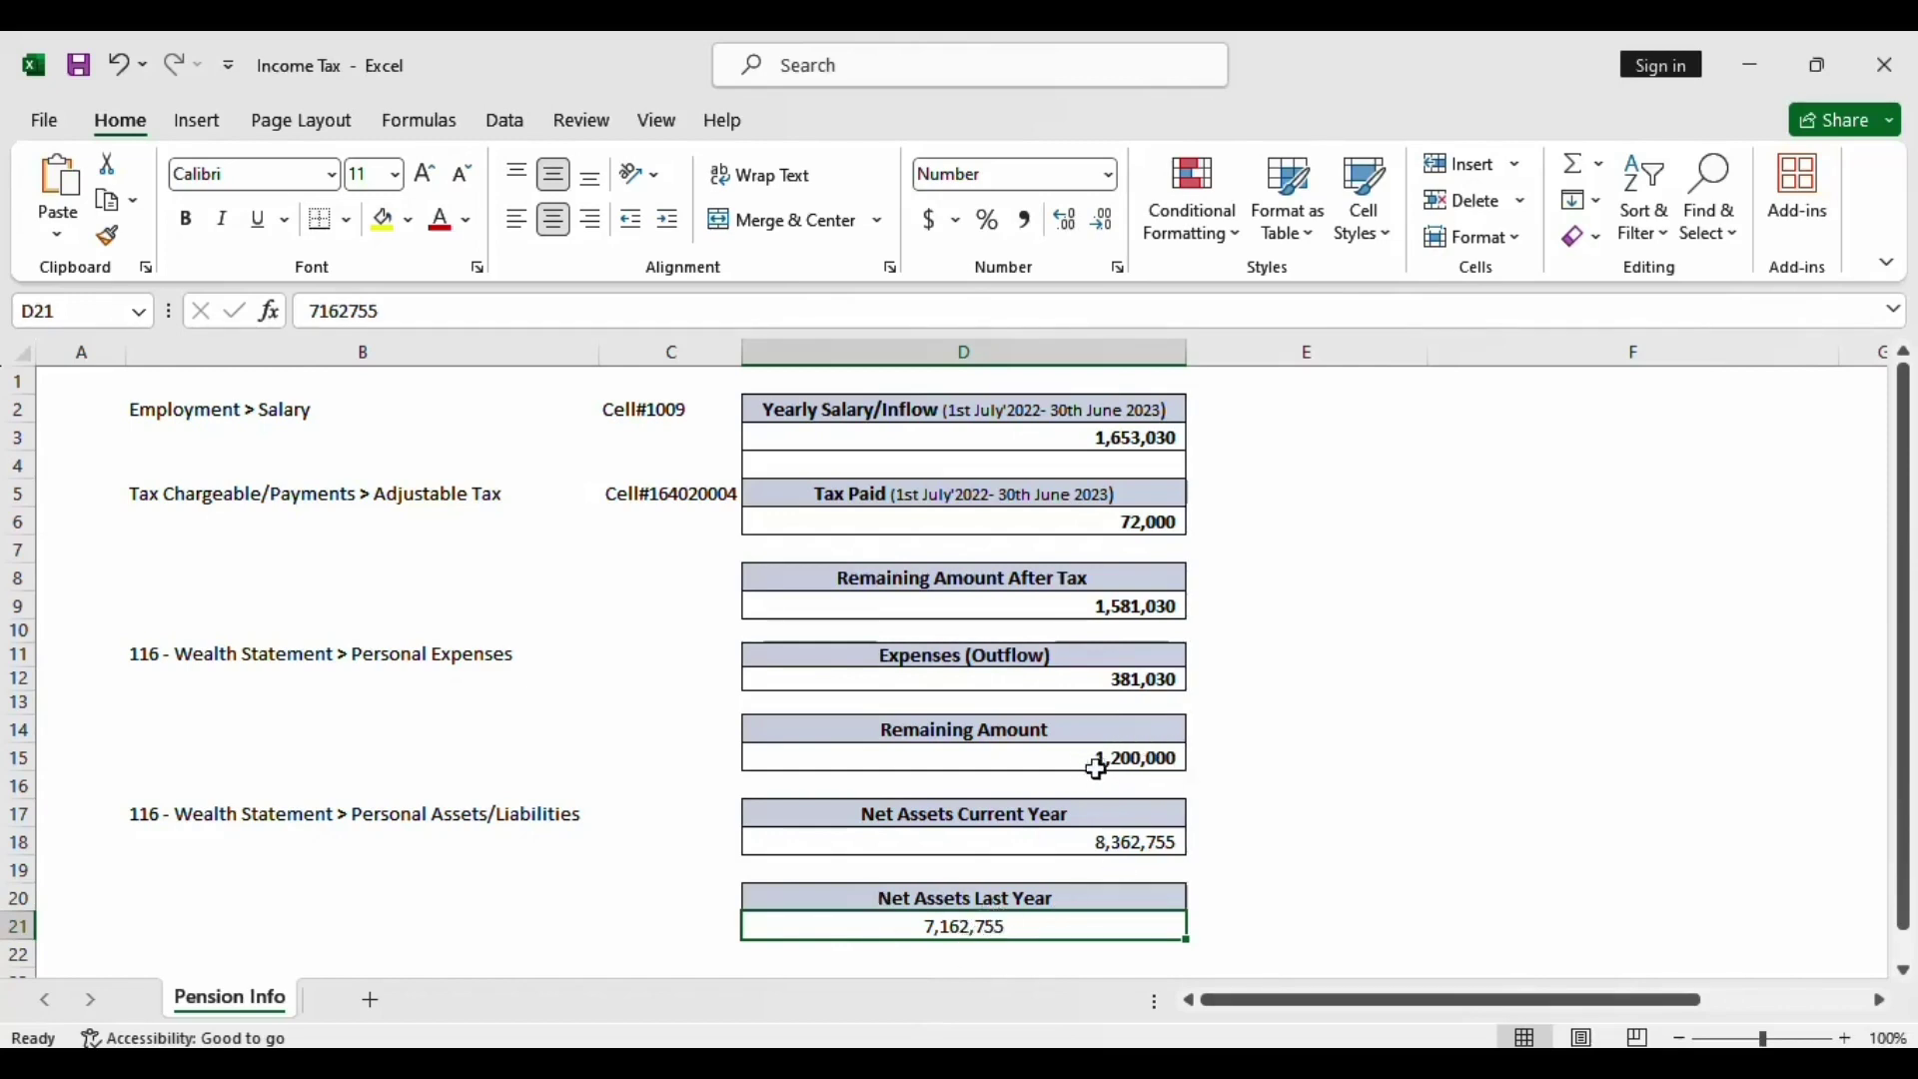
pyautogui.click(1127, 842)
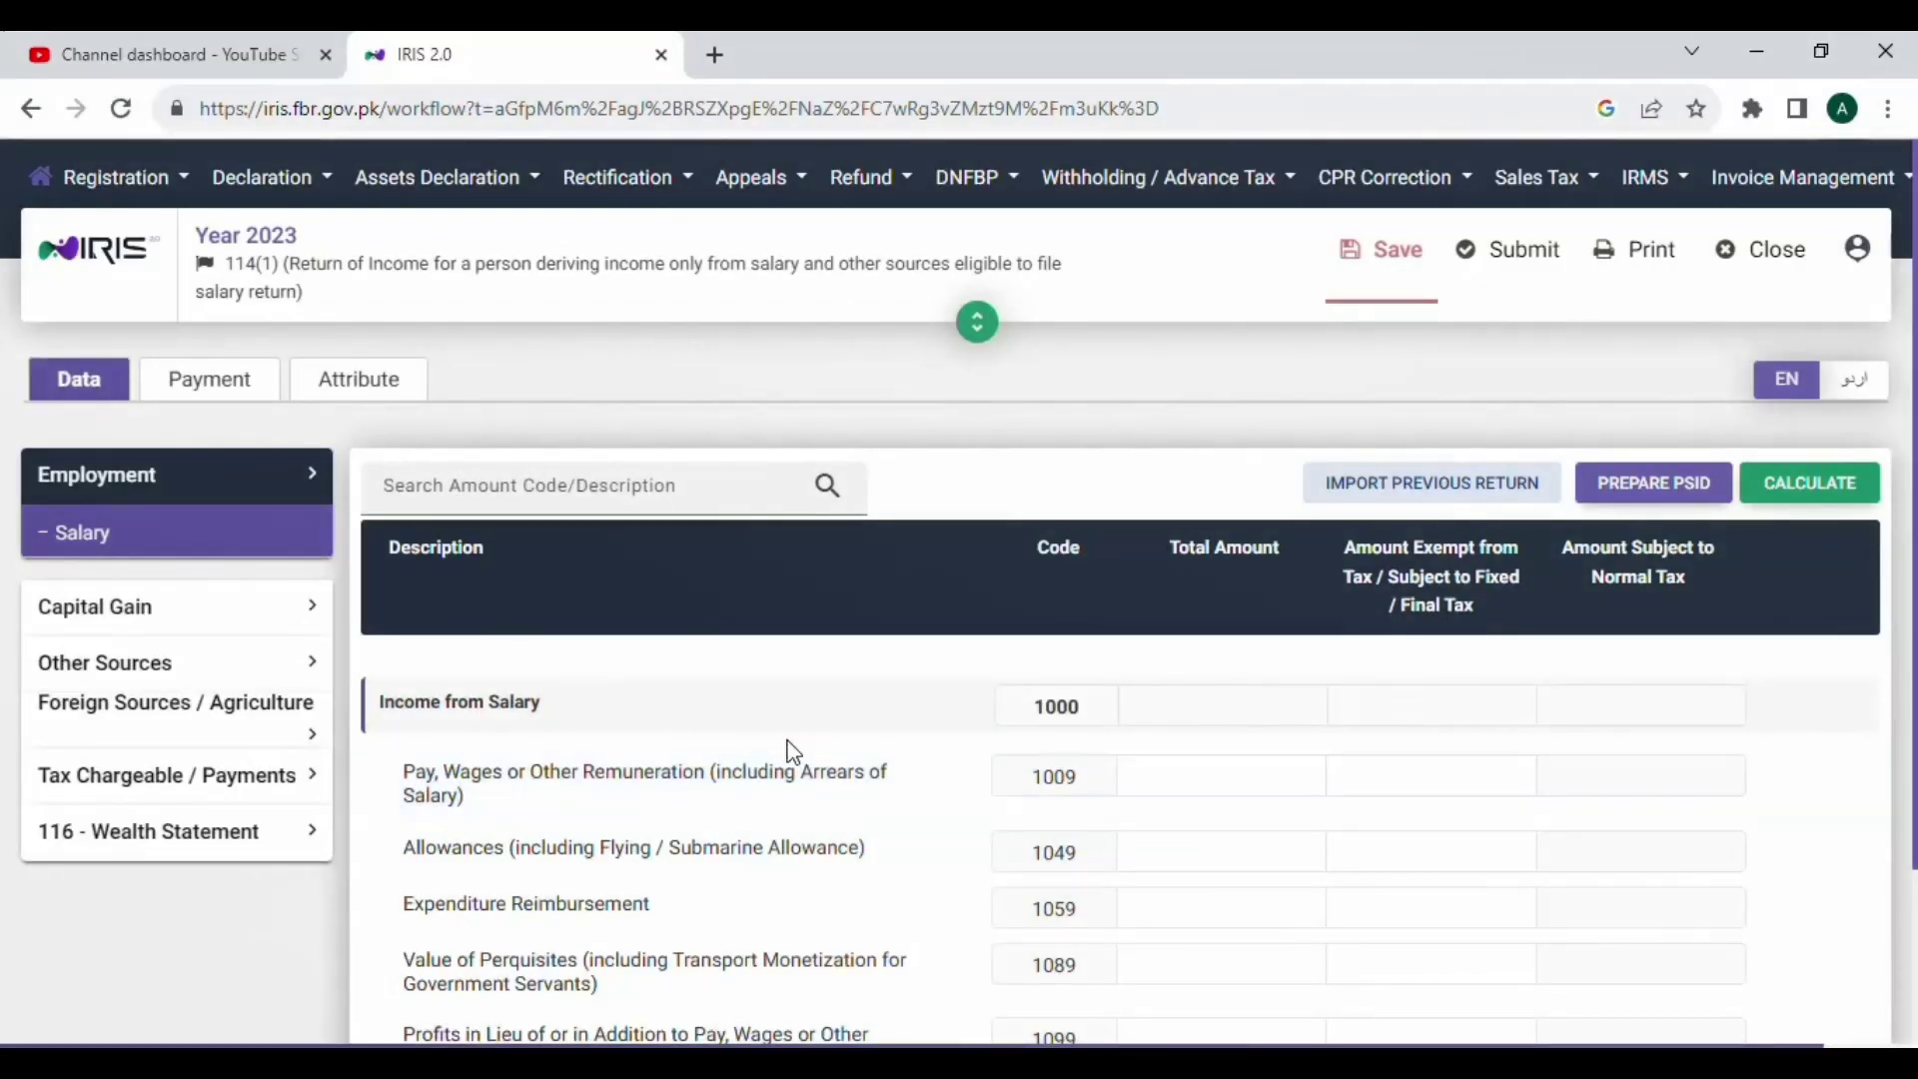
# Step: Locate the Pay, Wages or Other Remuneration row (code 1009) under Salary, and copy the yearly salary from D3 of the Excel workbook
pyautogui.click(106, 552)
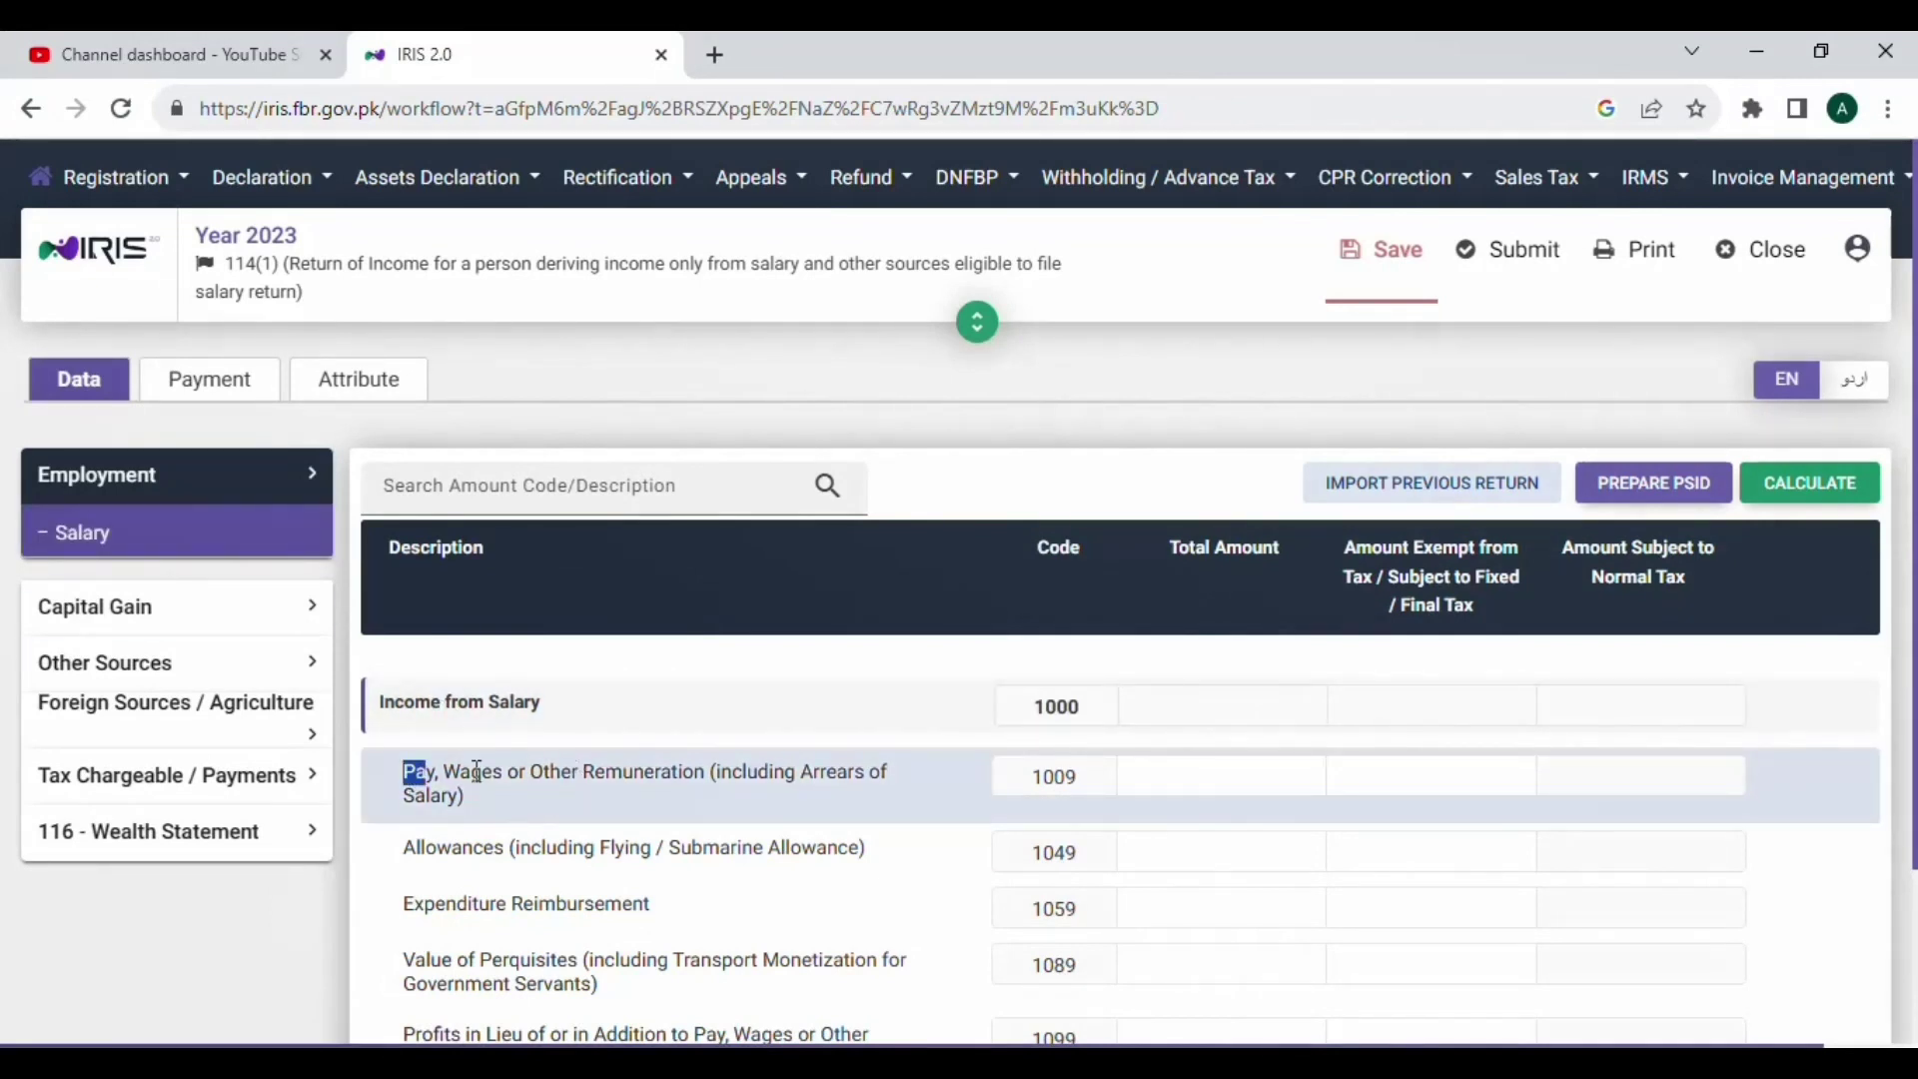
pyautogui.moveTo(429, 769); pyautogui.dragTo(507, 788)
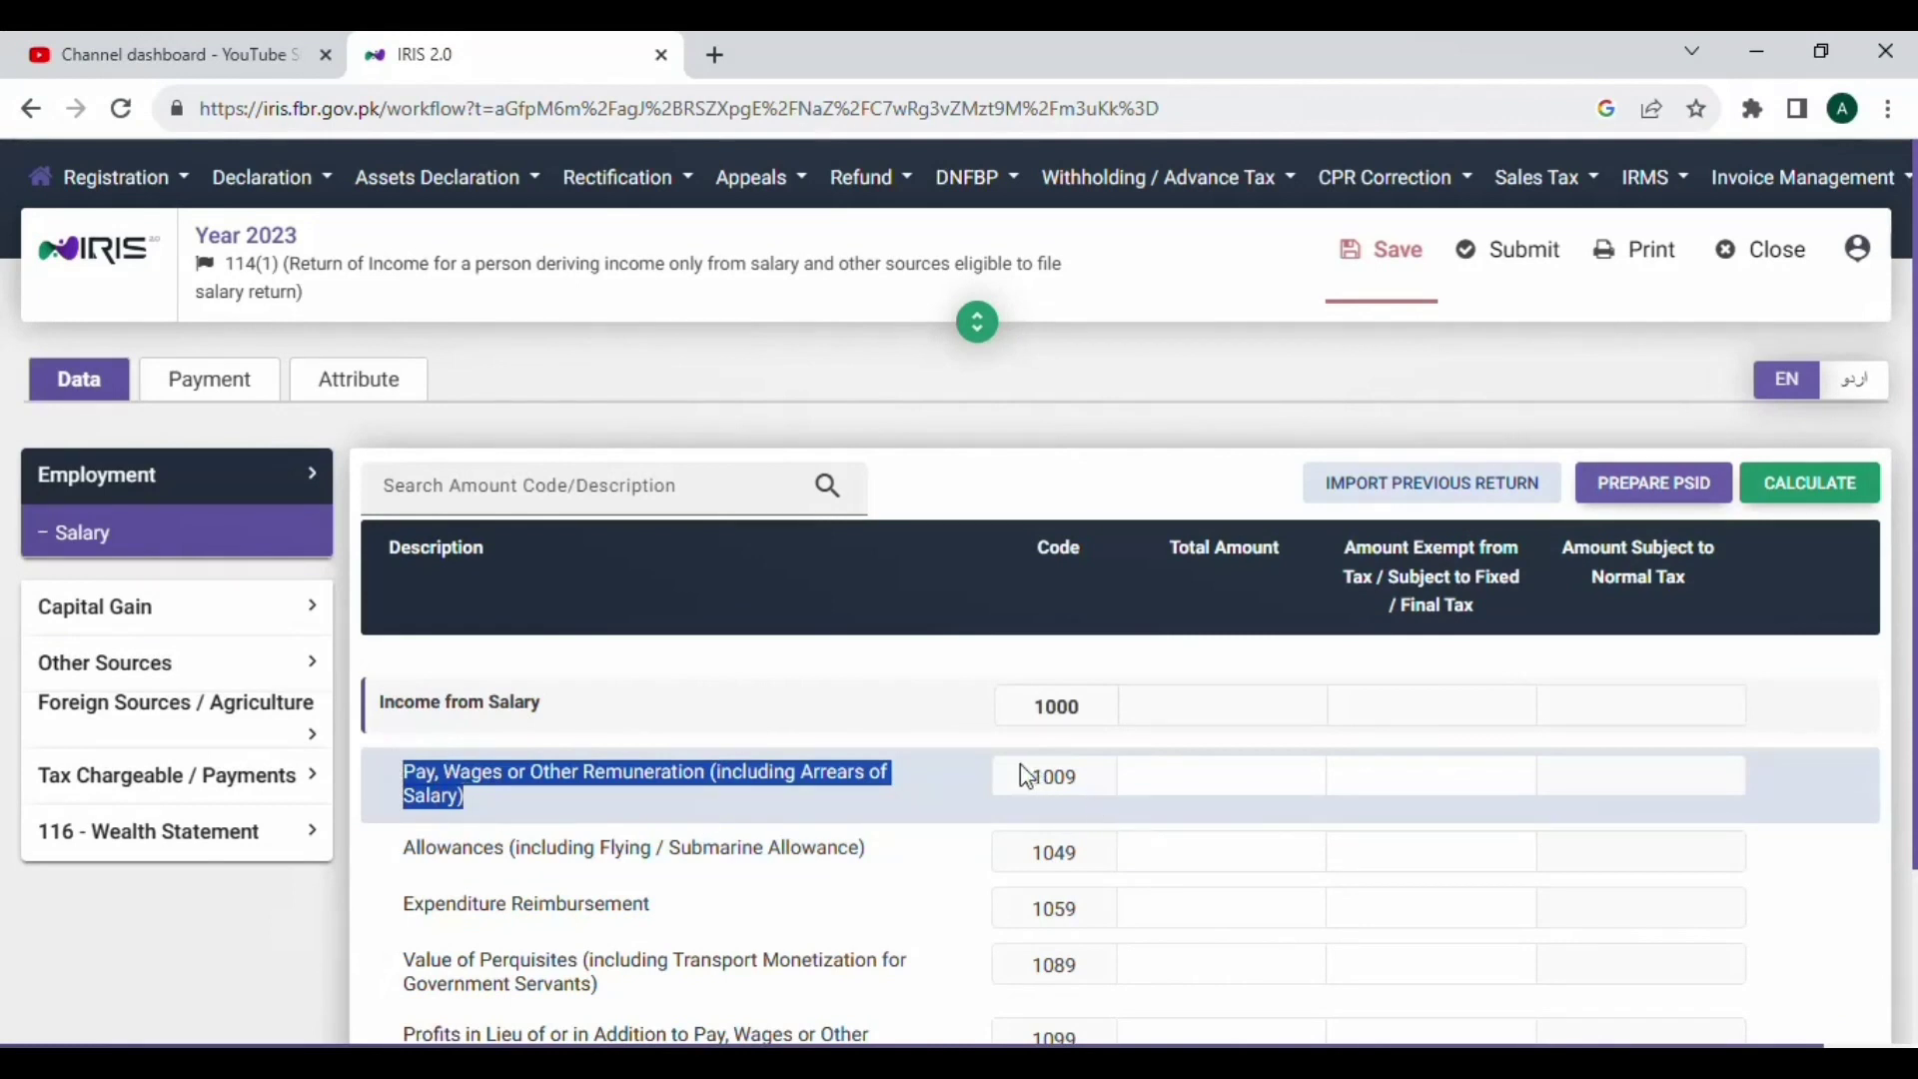
pyautogui.click(1135, 777)
pyautogui.hotkey('alt', 'Tab')
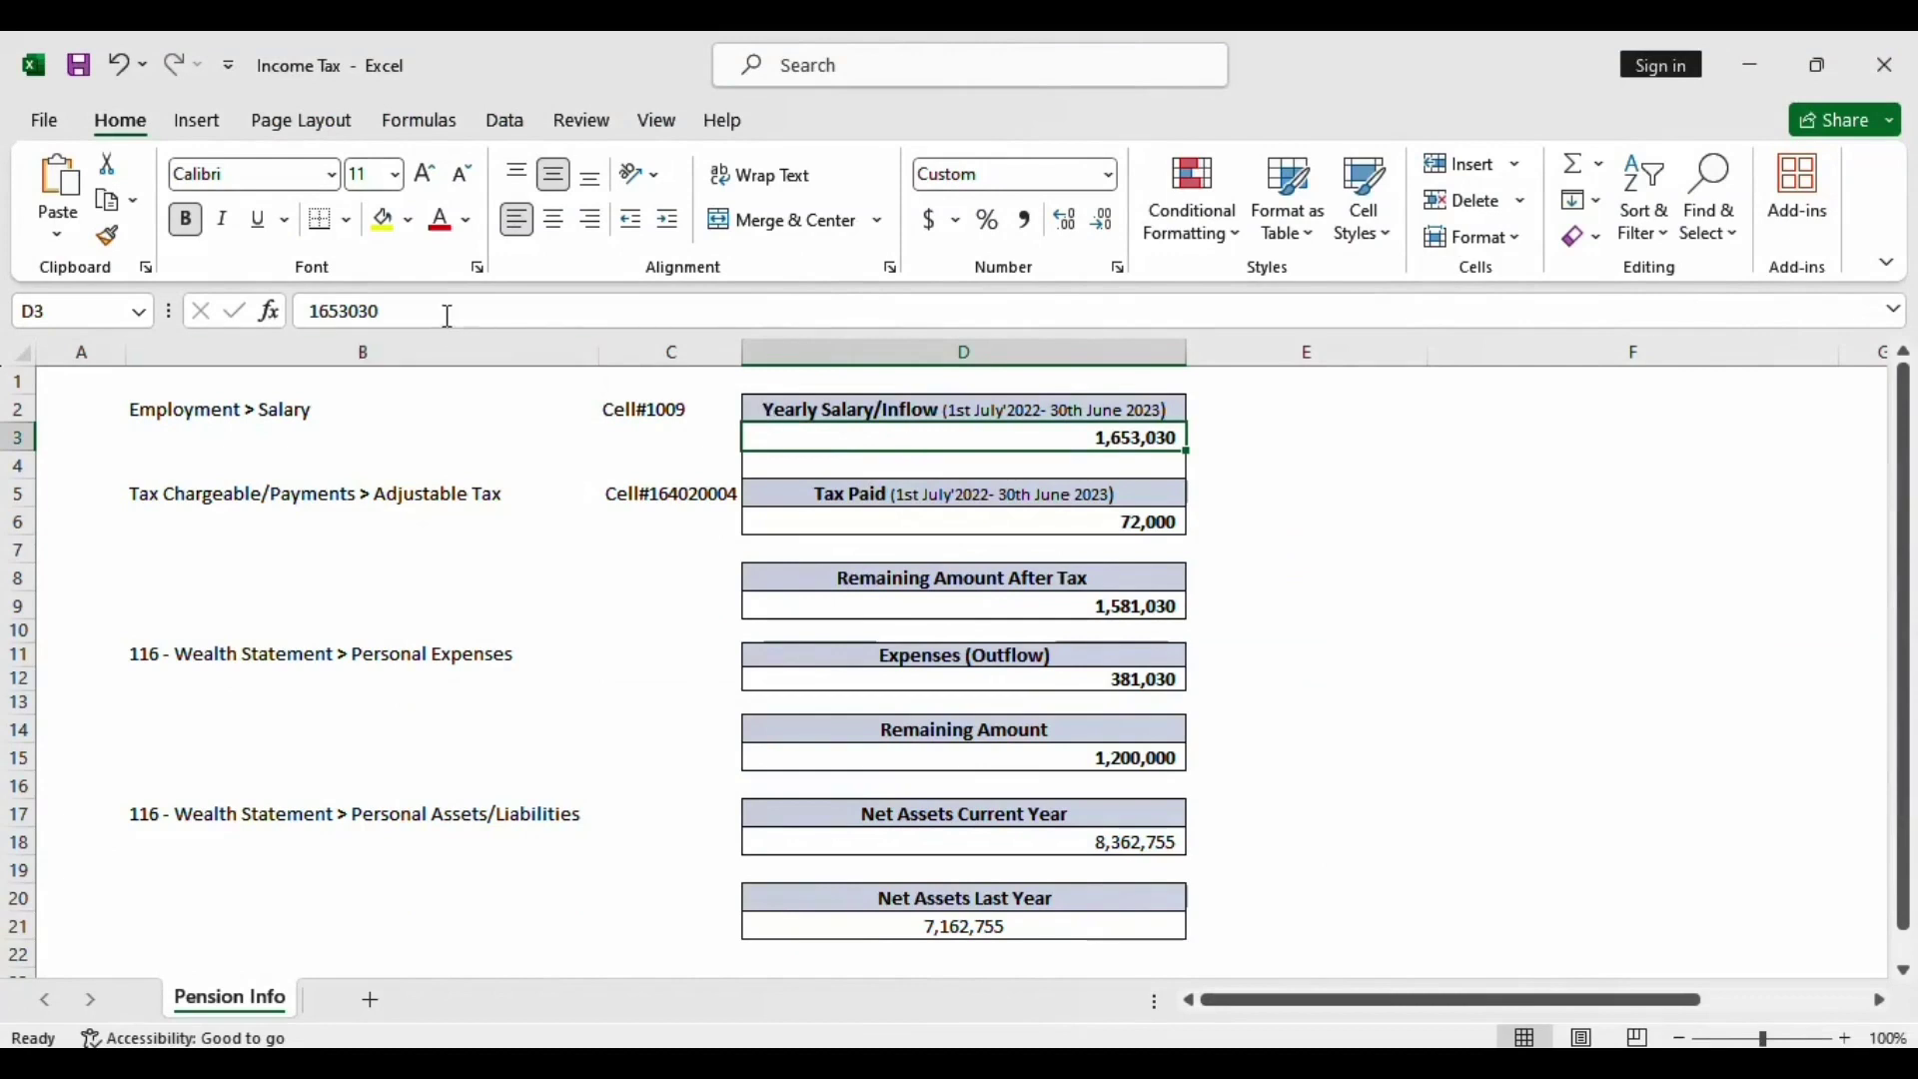
pyautogui.moveTo(446, 313); pyautogui.dragTo(203, 324)
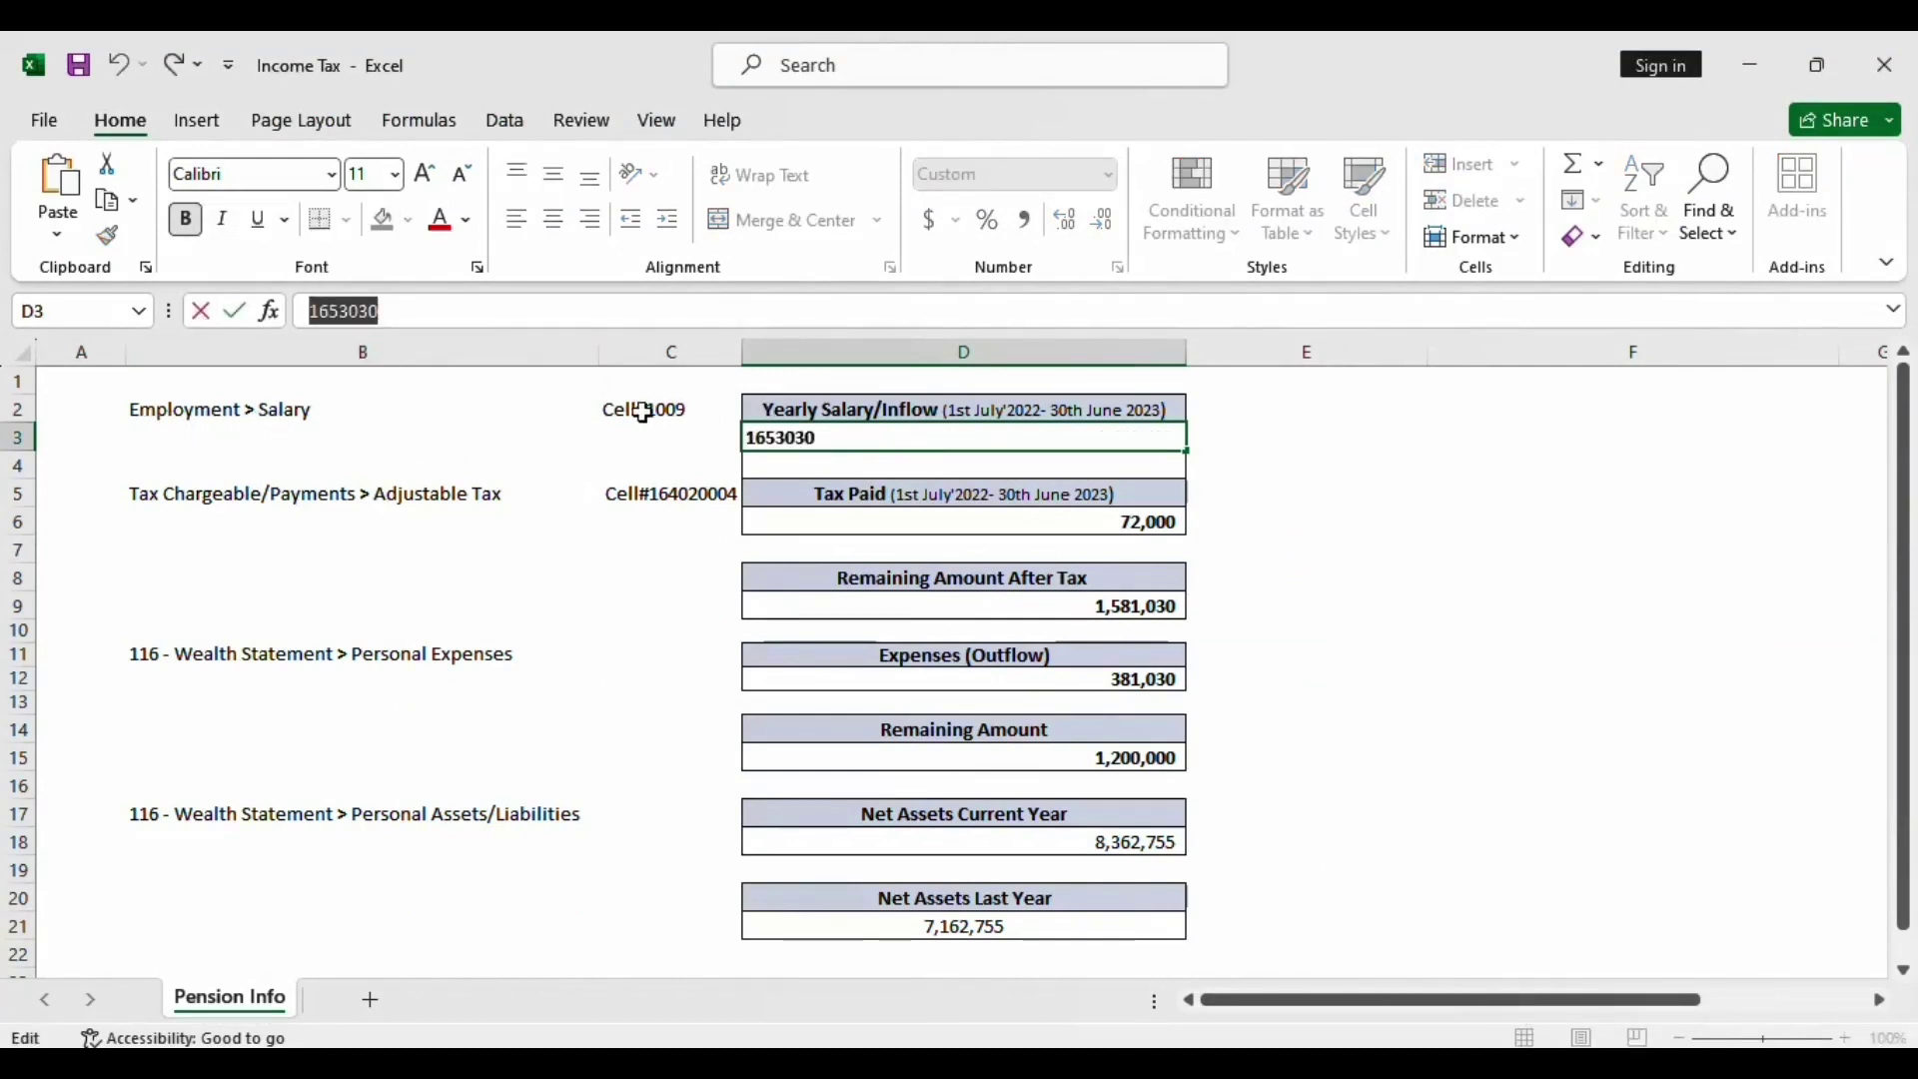
# Step: Switch back to IRIS in Chrome, enter 1,653,030 as the total amount for code 1009, and calculate the return
pyautogui.hotkey('alt', 'Tab')
pyautogui.click(1162, 772)
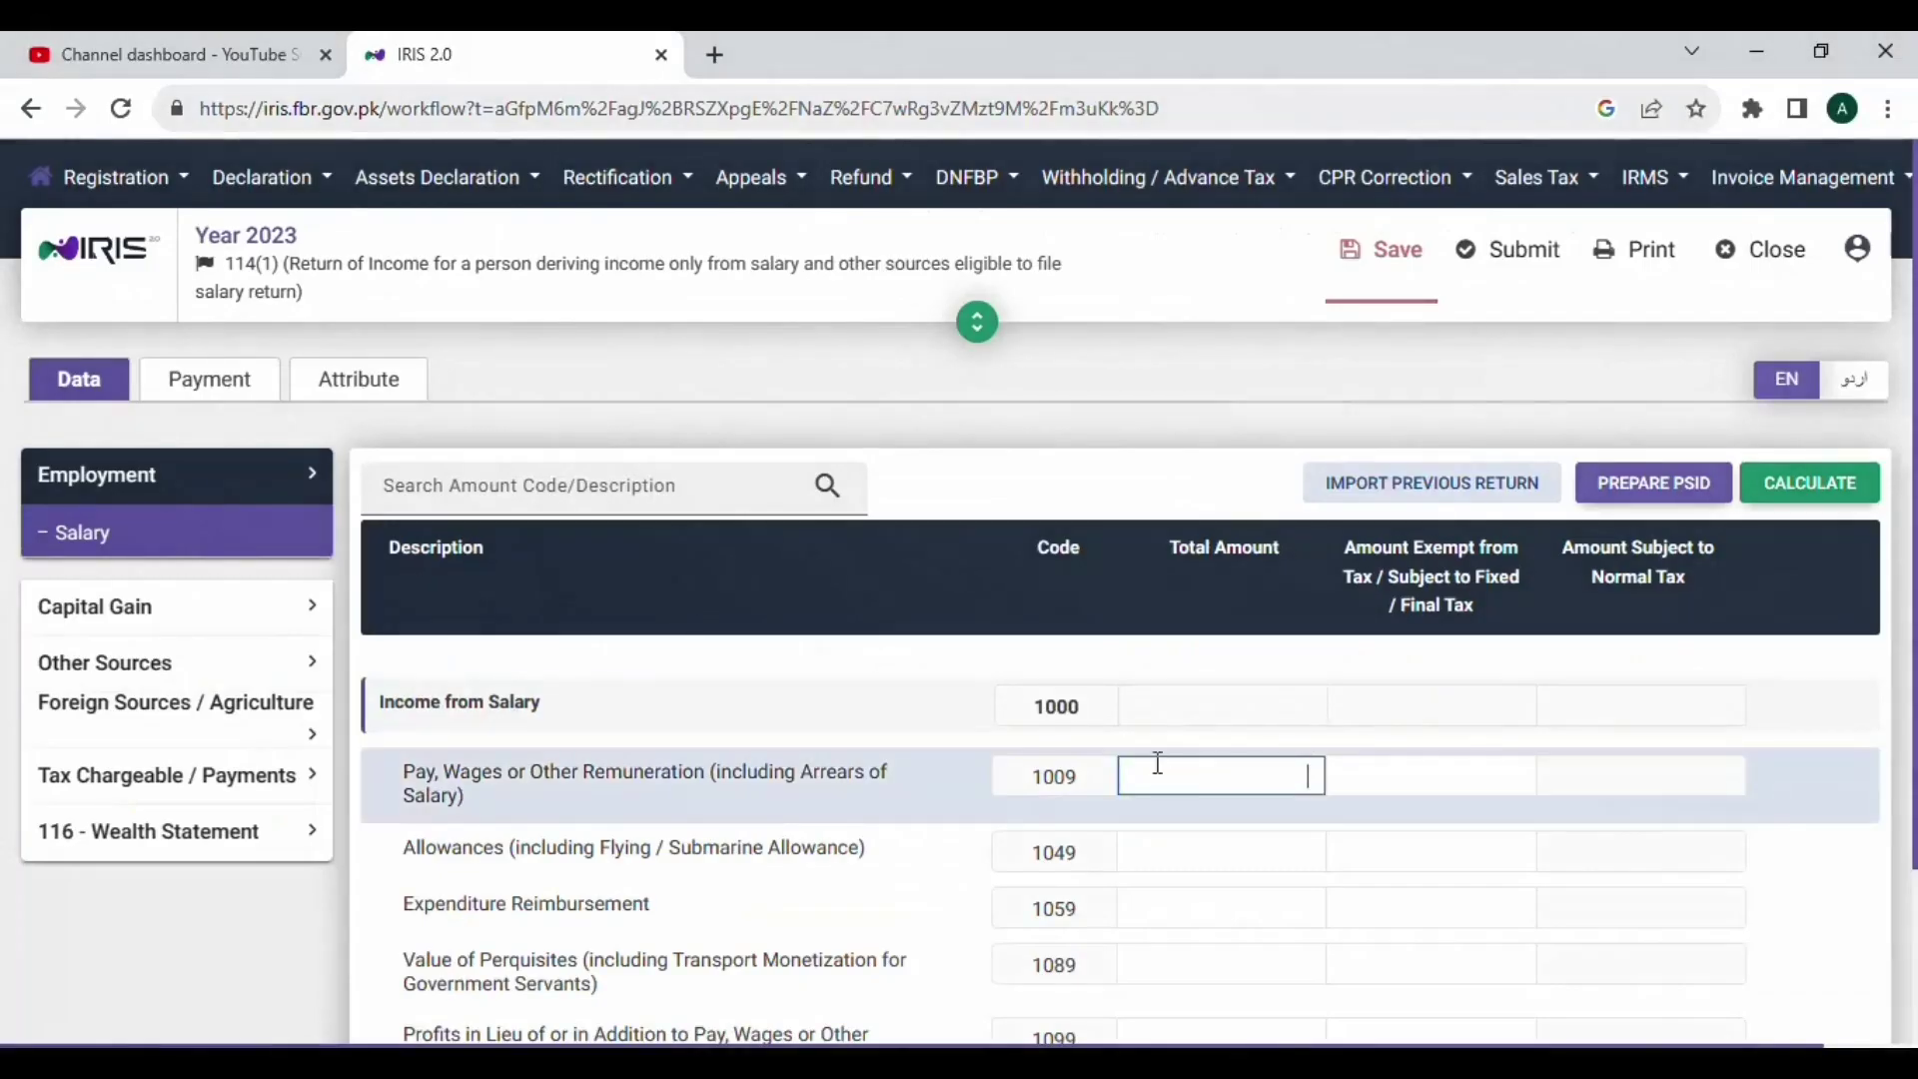
pyautogui.write('1,653,030')
pyautogui.click(1794, 487)
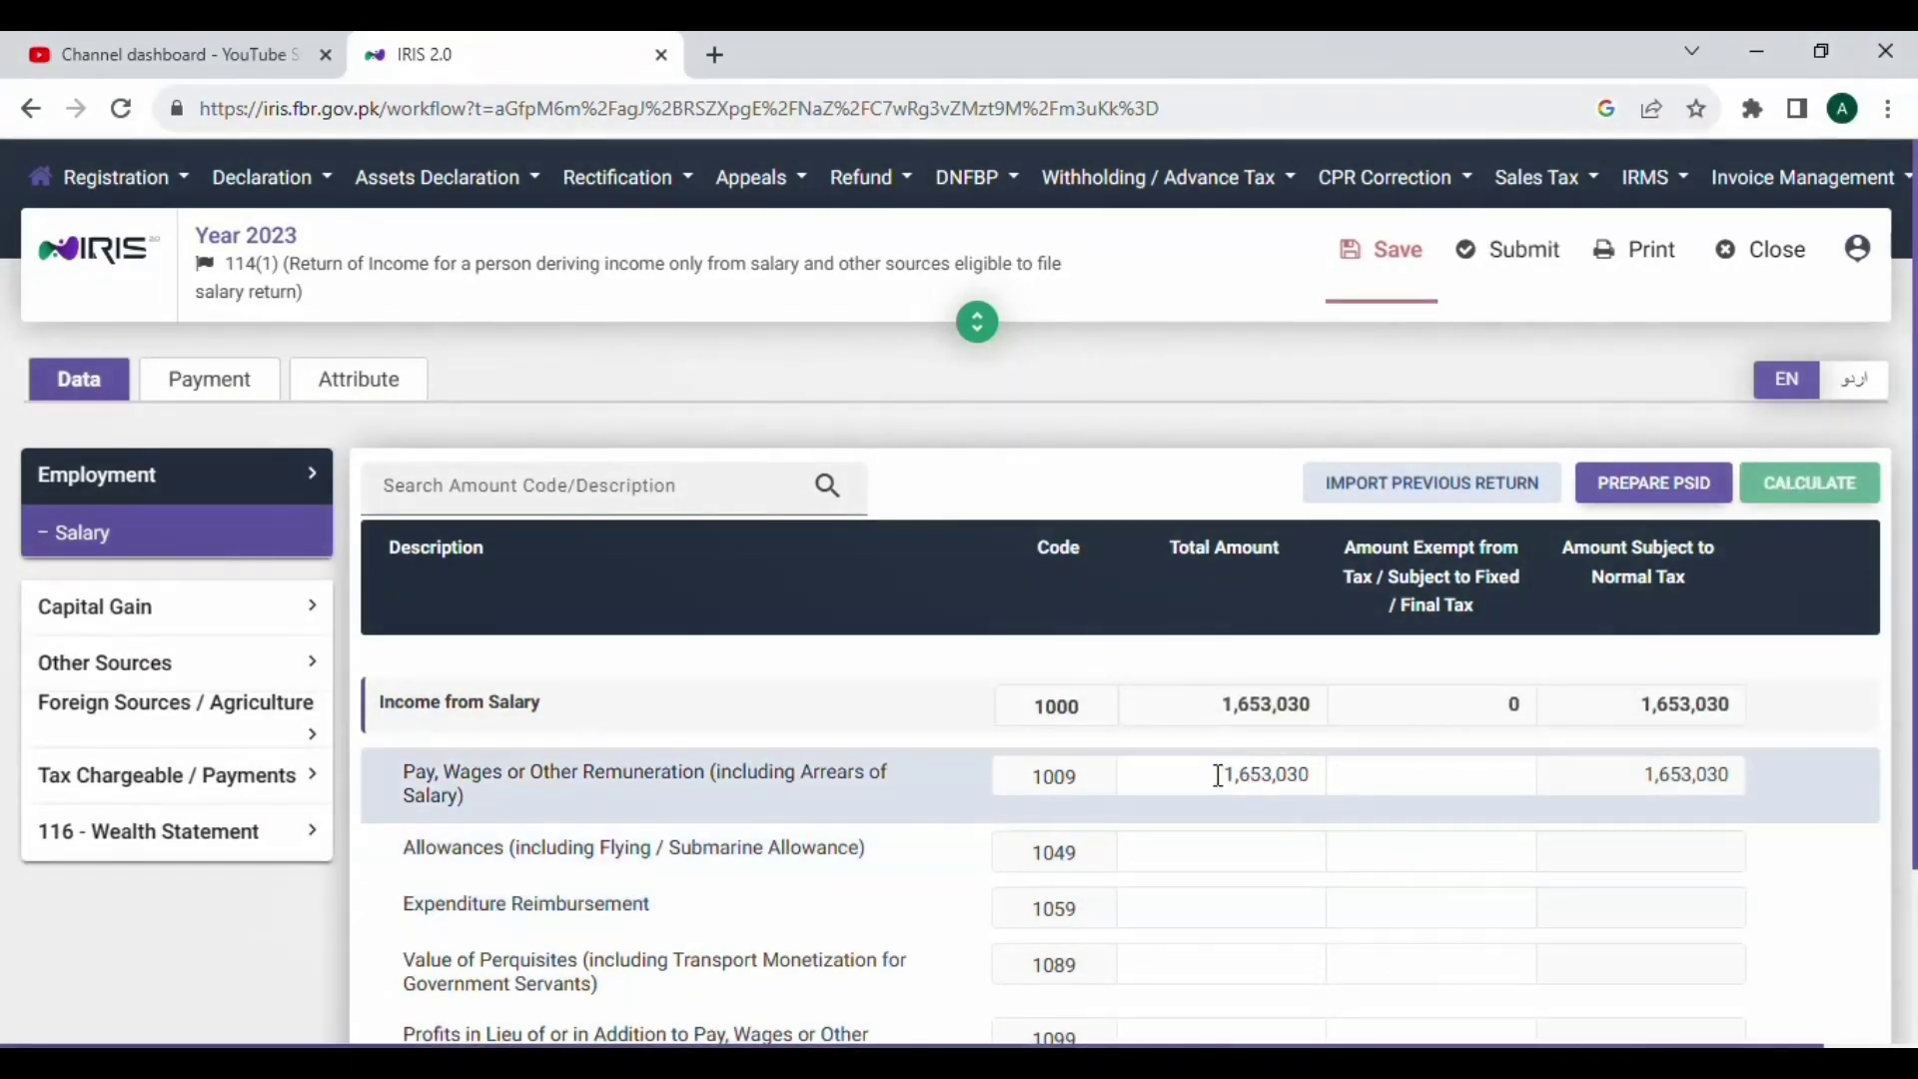
pyautogui.moveTo(1215, 775); pyautogui.dragTo(1335, 775)
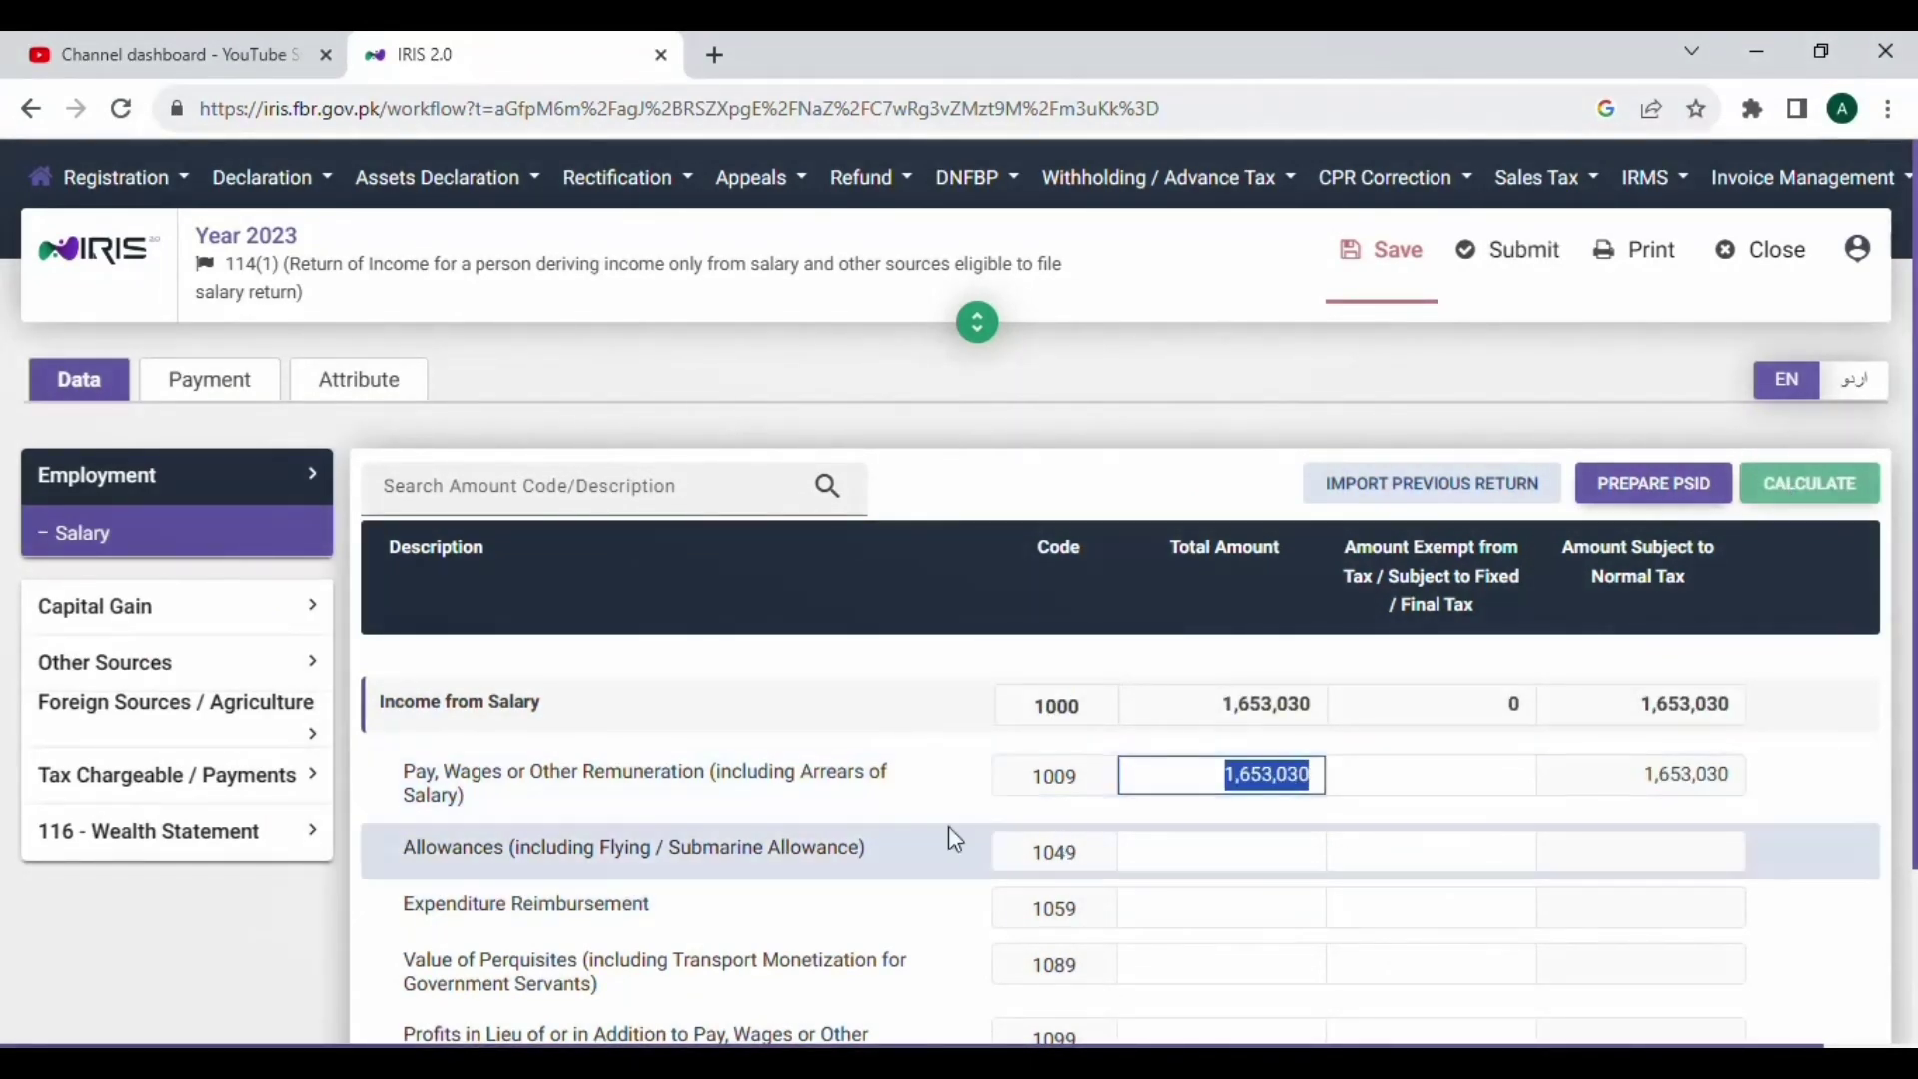
# Step: Open Computations under Tax Chargeable / Payments and examine the tax chargeable and the admitted income tax
pyautogui.click(256, 802)
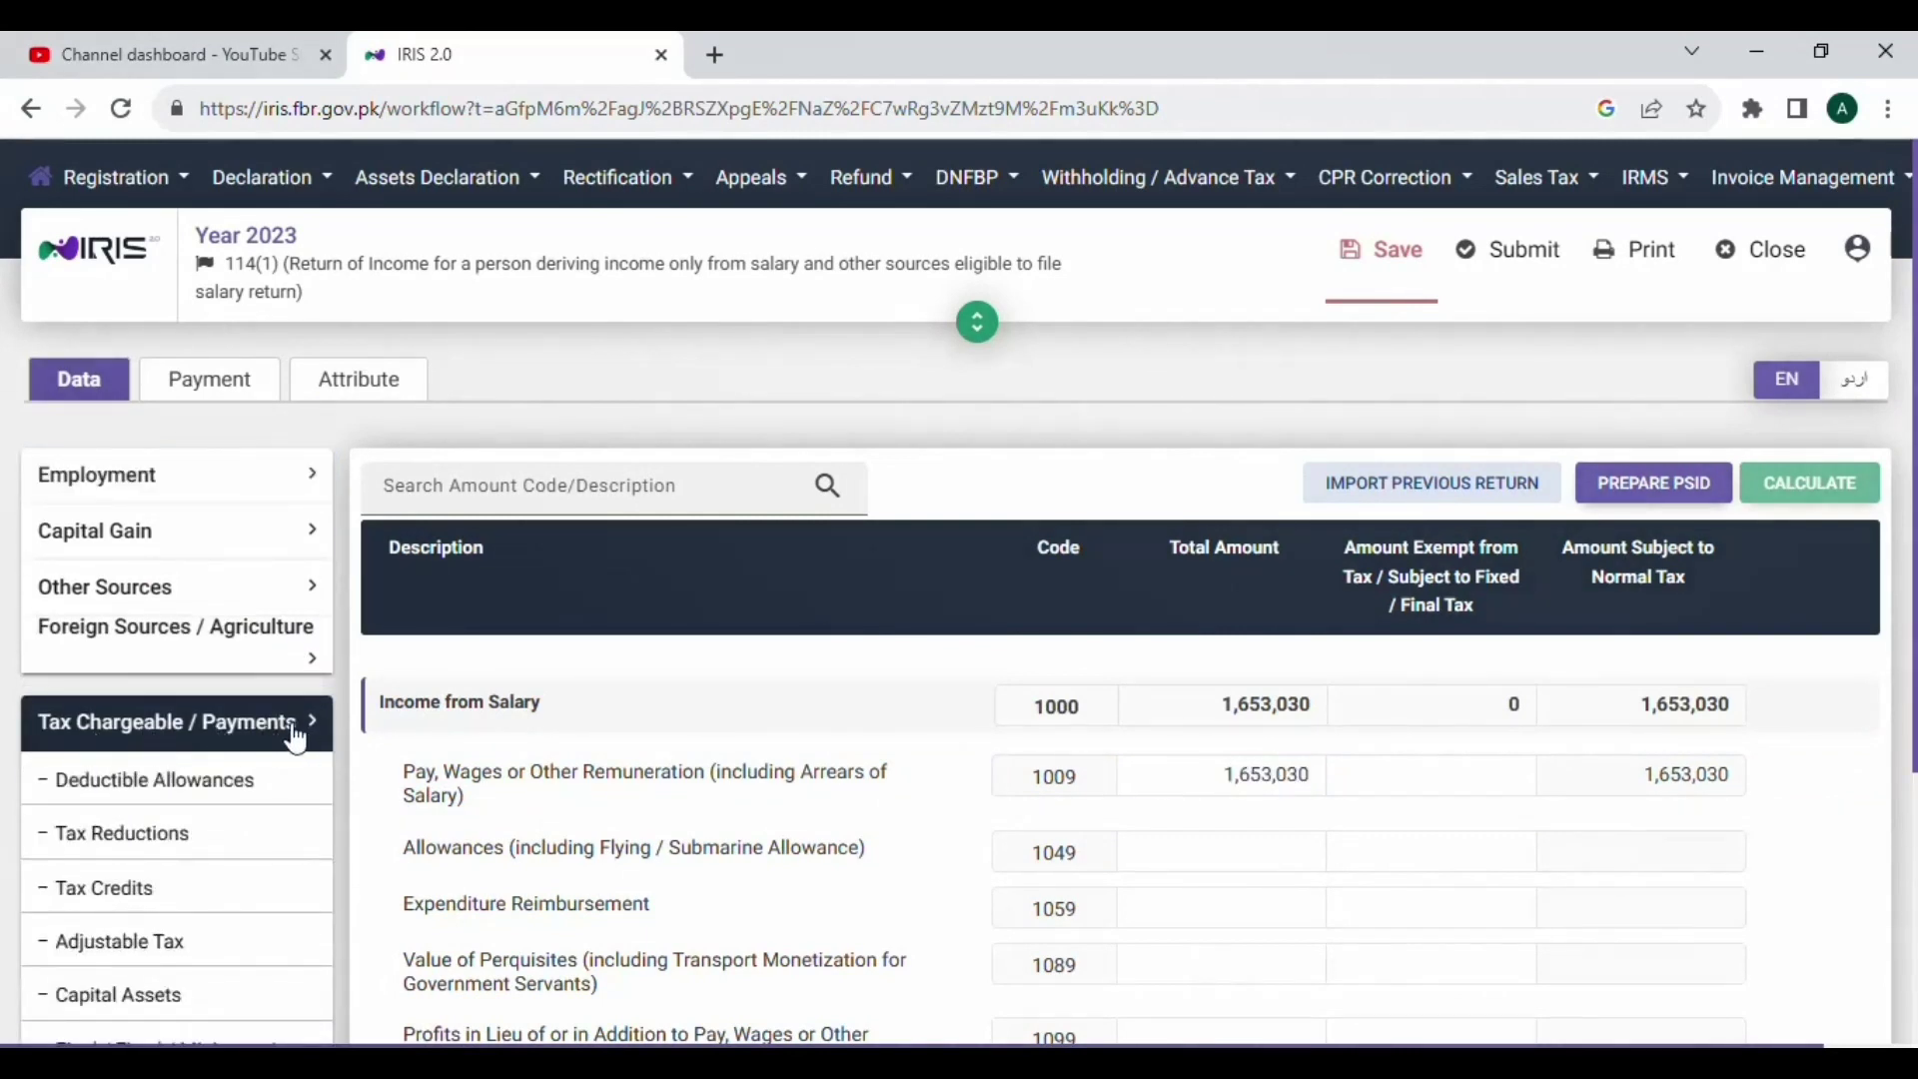
pyautogui.scroll(-3, 296, 732)
pyautogui.click(291, 805)
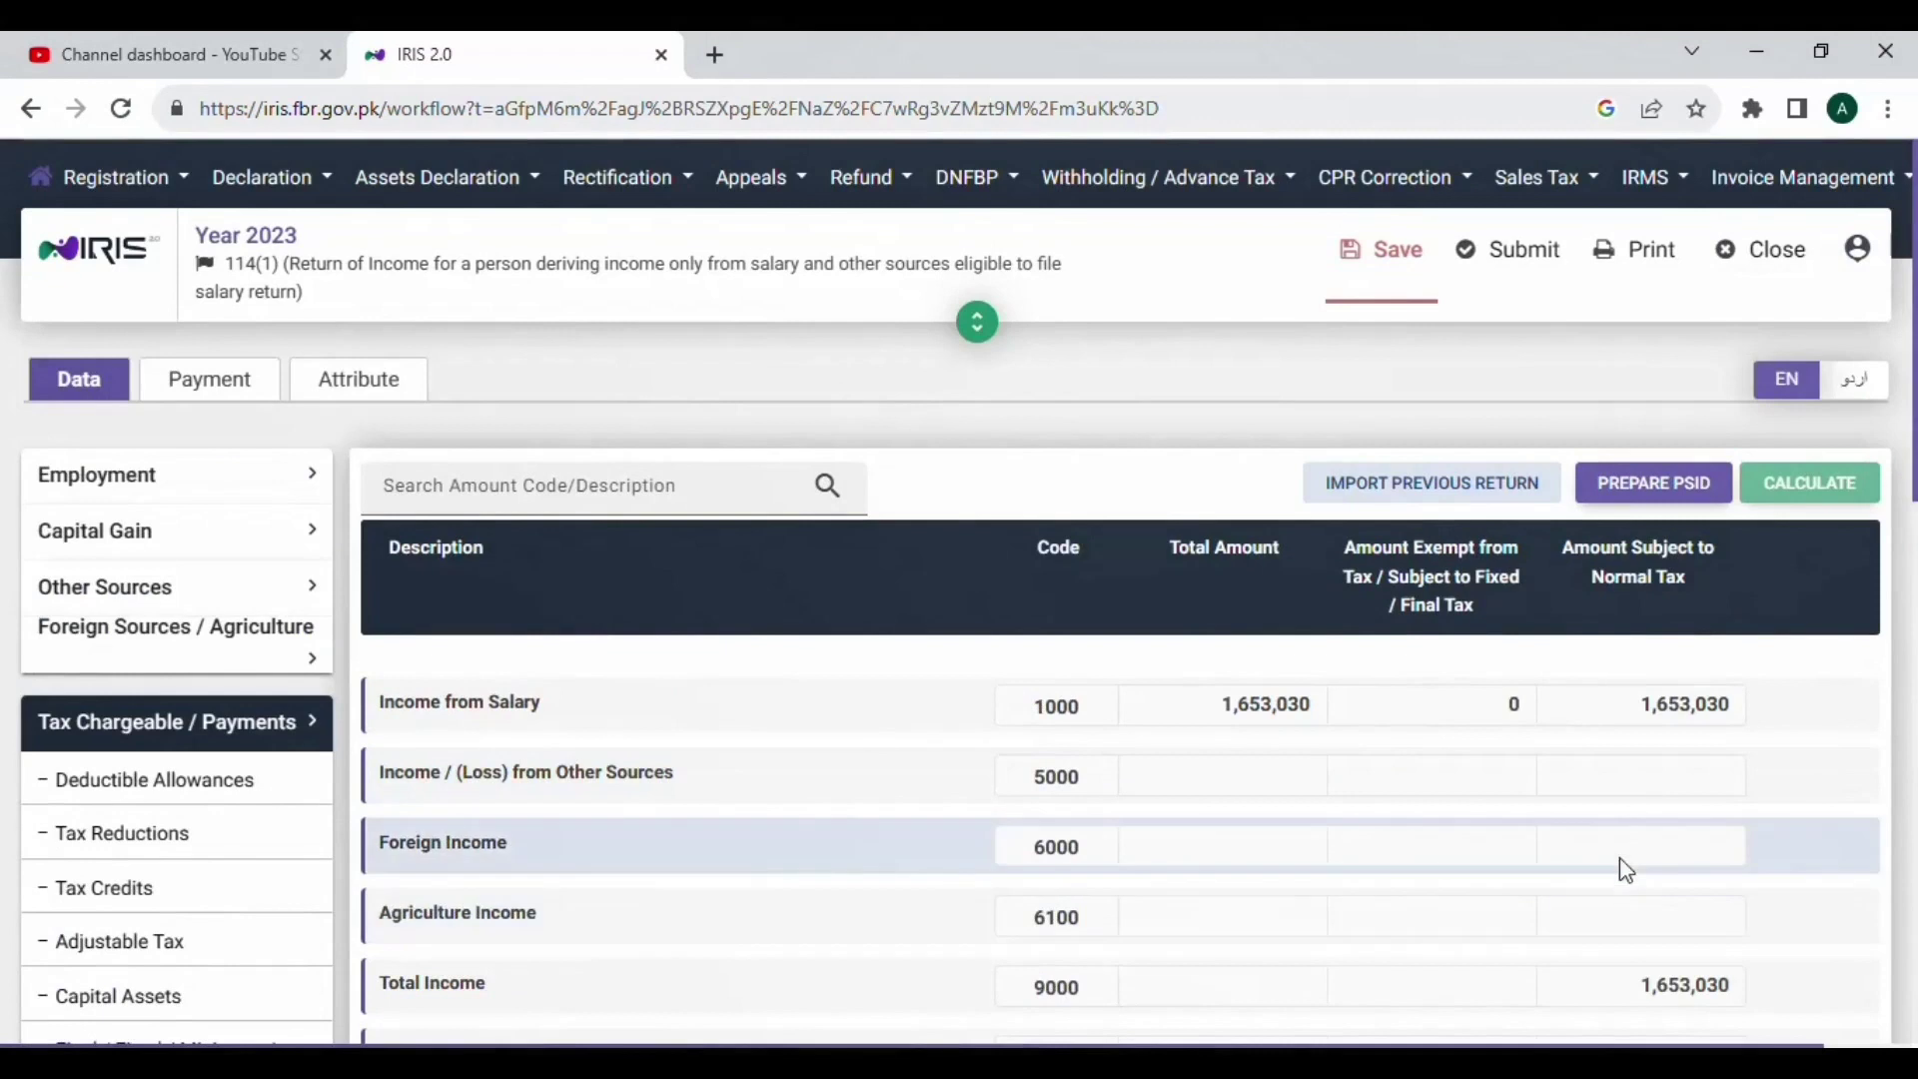
pyautogui.scroll(-4, 1609, 809)
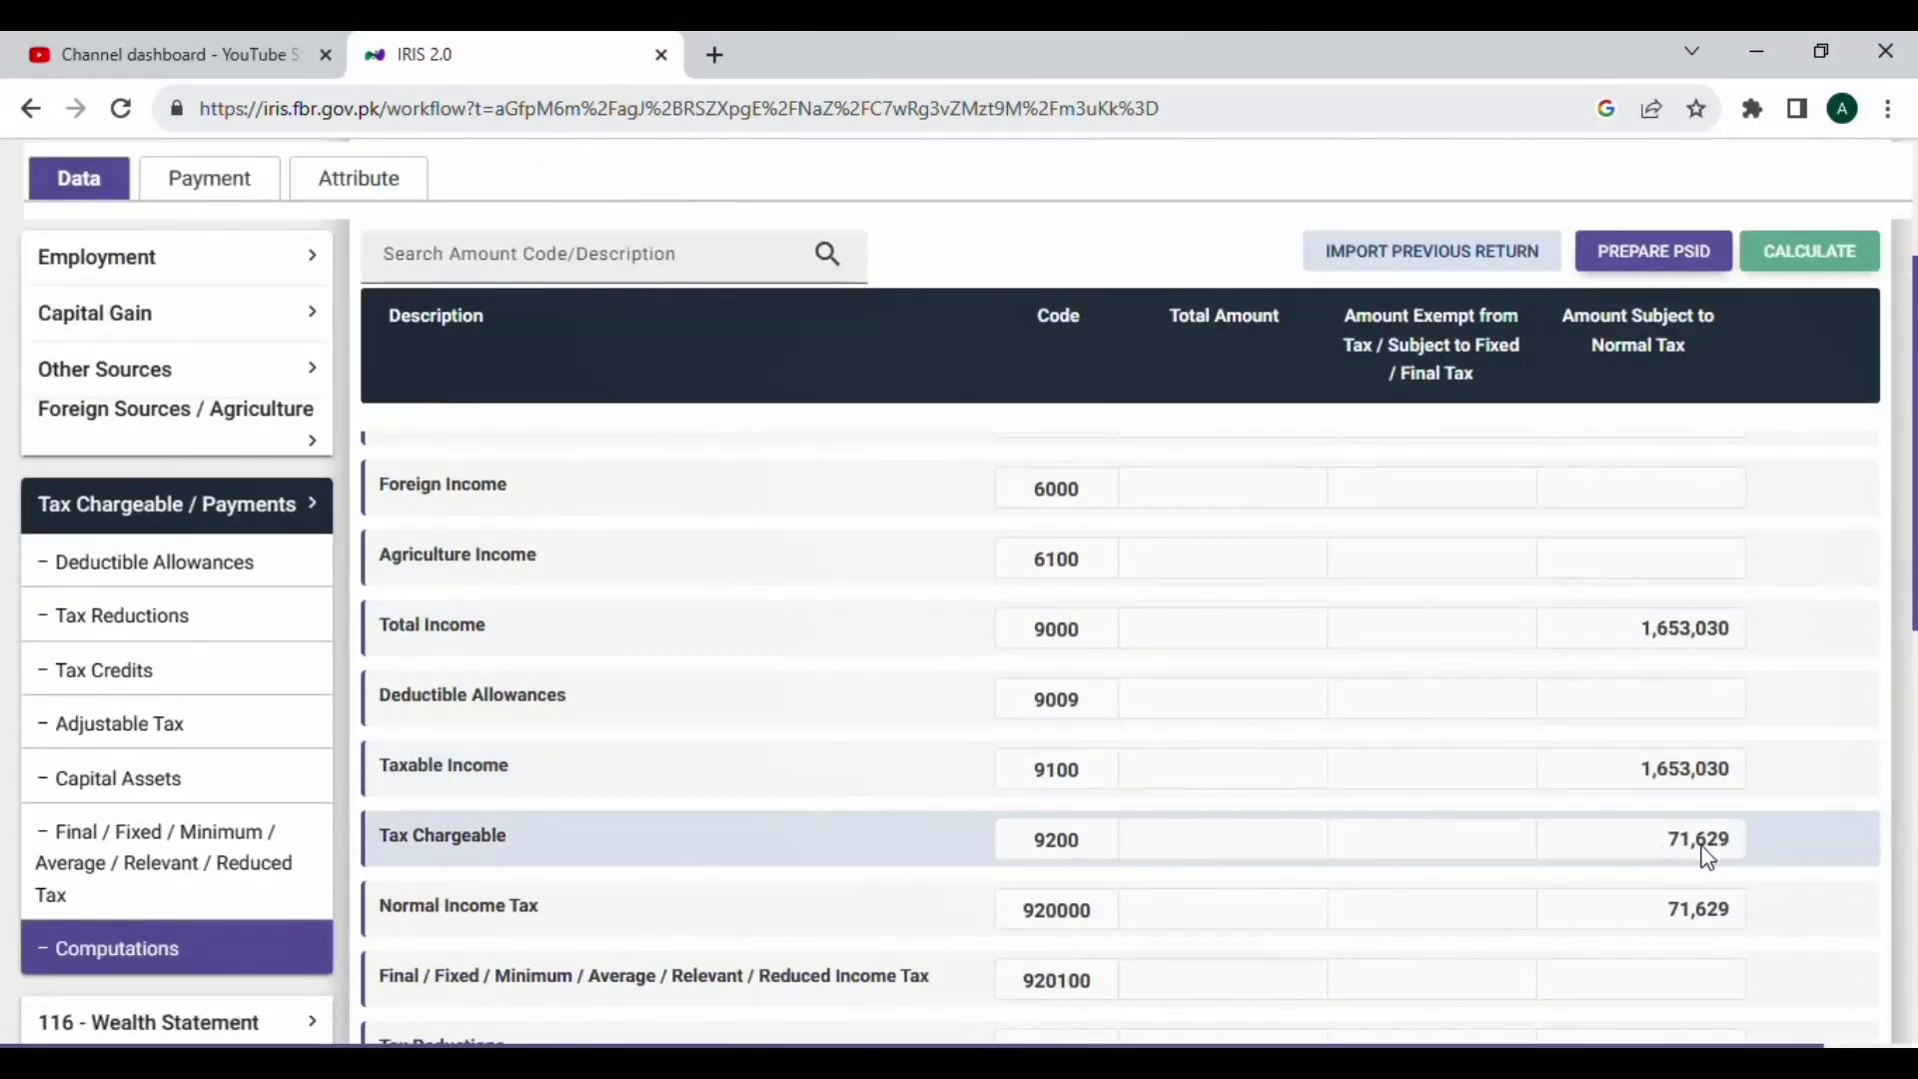
pyautogui.doubleClick(1725, 837)
pyautogui.scroll(-7, 1734, 908)
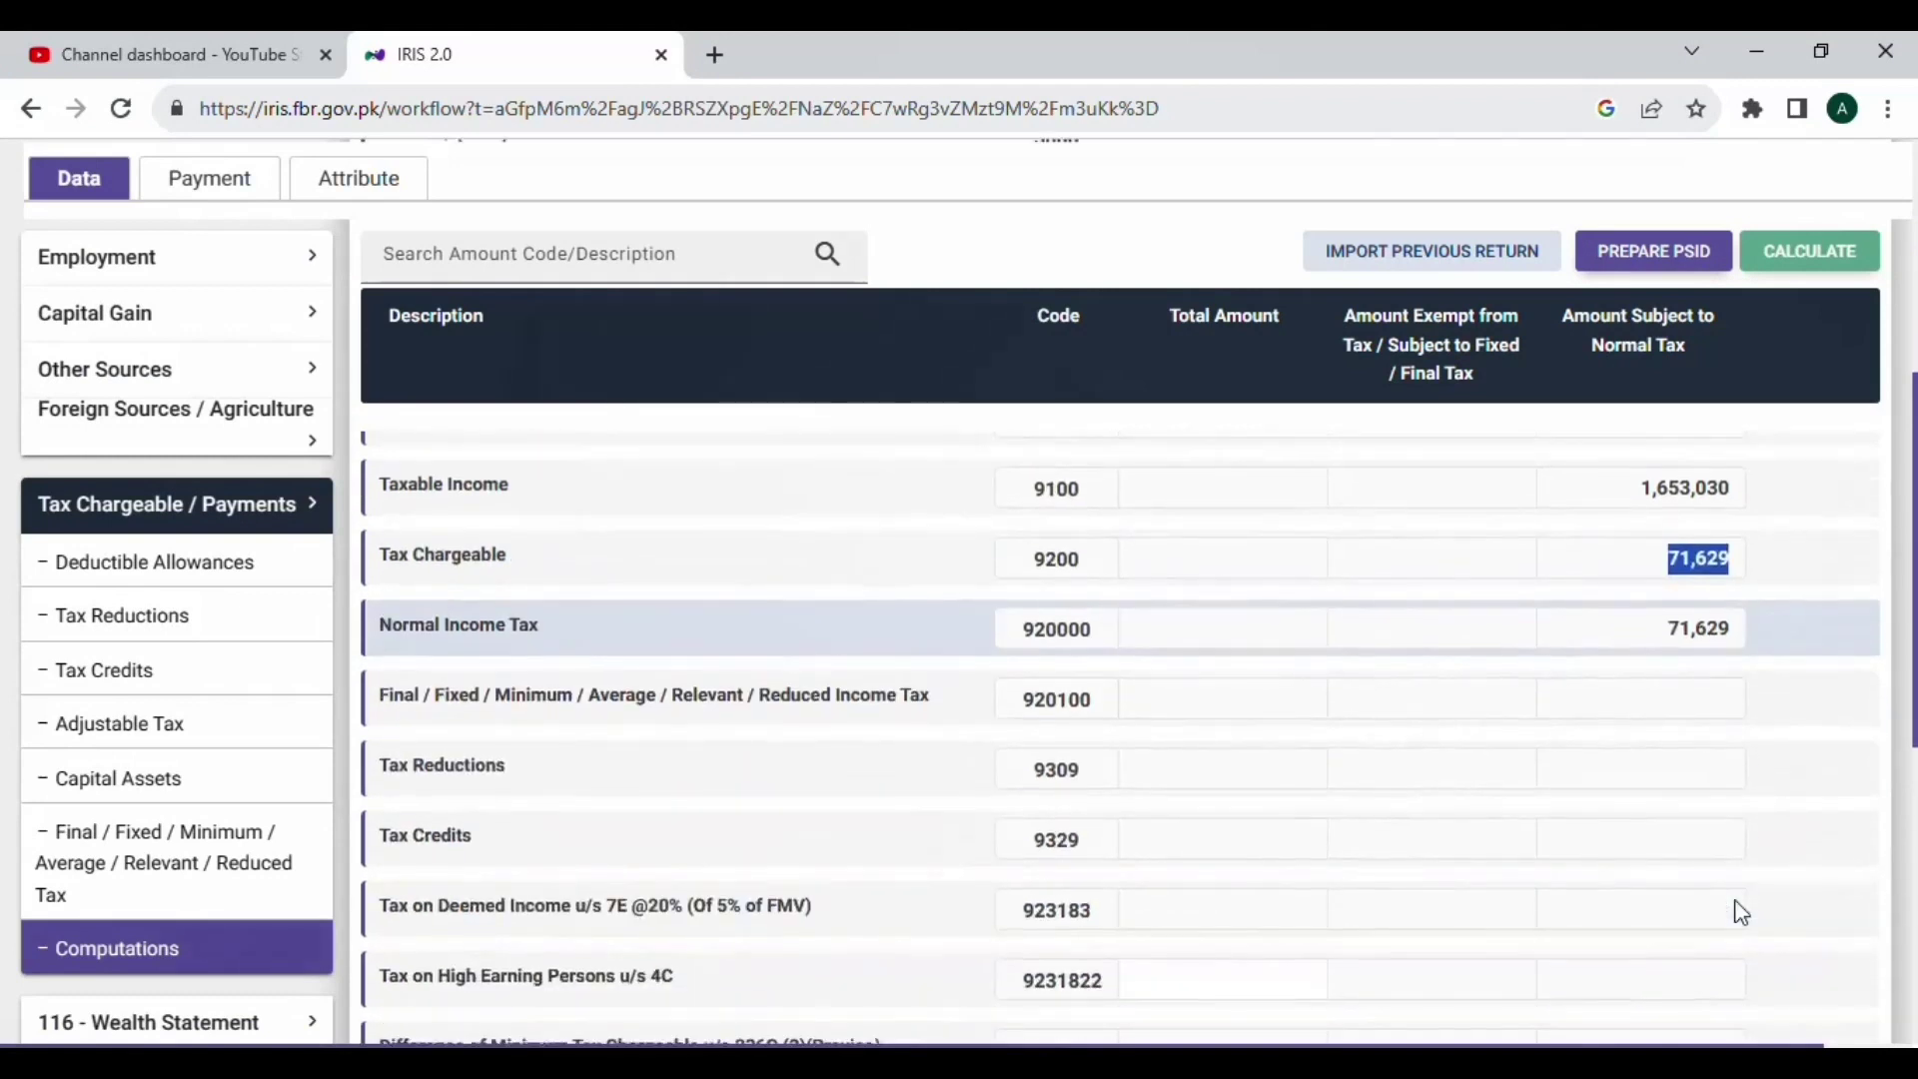
pyautogui.scroll(-2, 1740, 911)
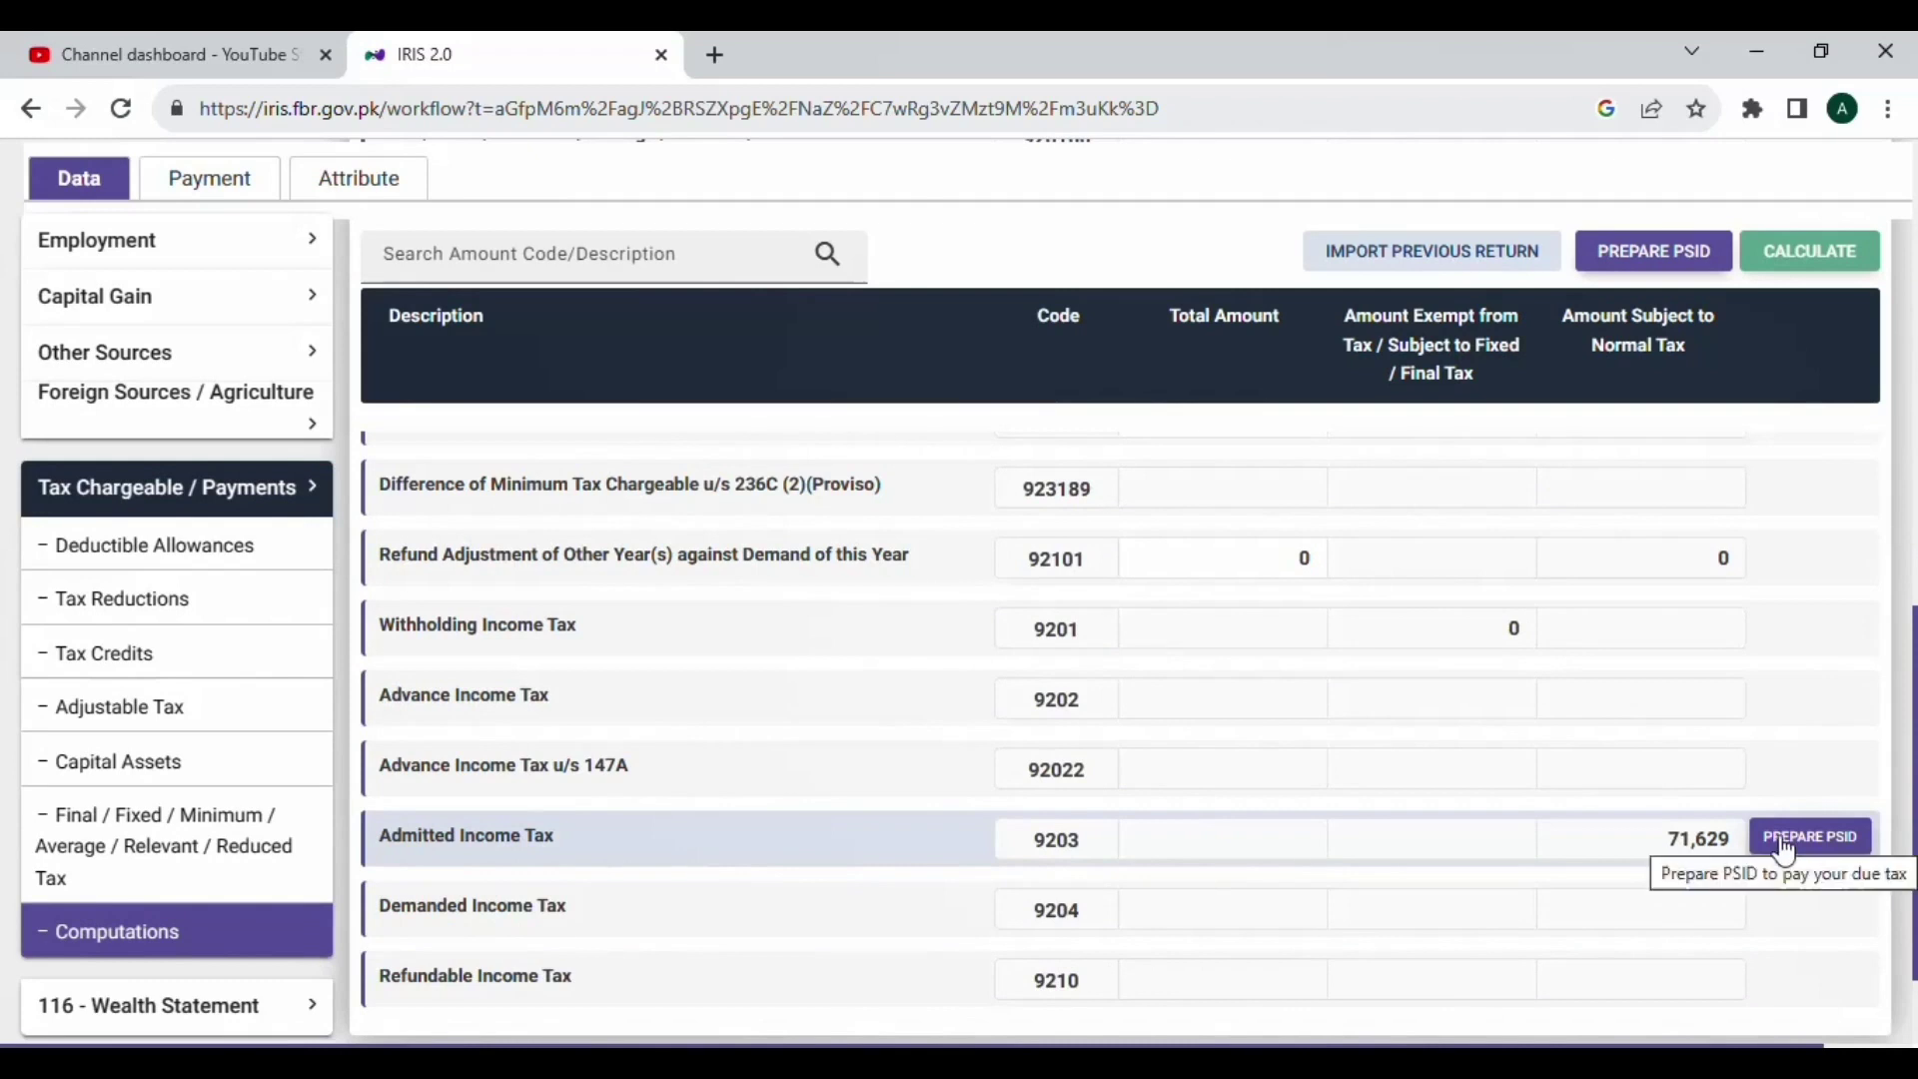
# Step: Open the Adjustable Tax section and fetch the tax paid amount from cell D6 of the Excel workbook
pyautogui.click(254, 726)
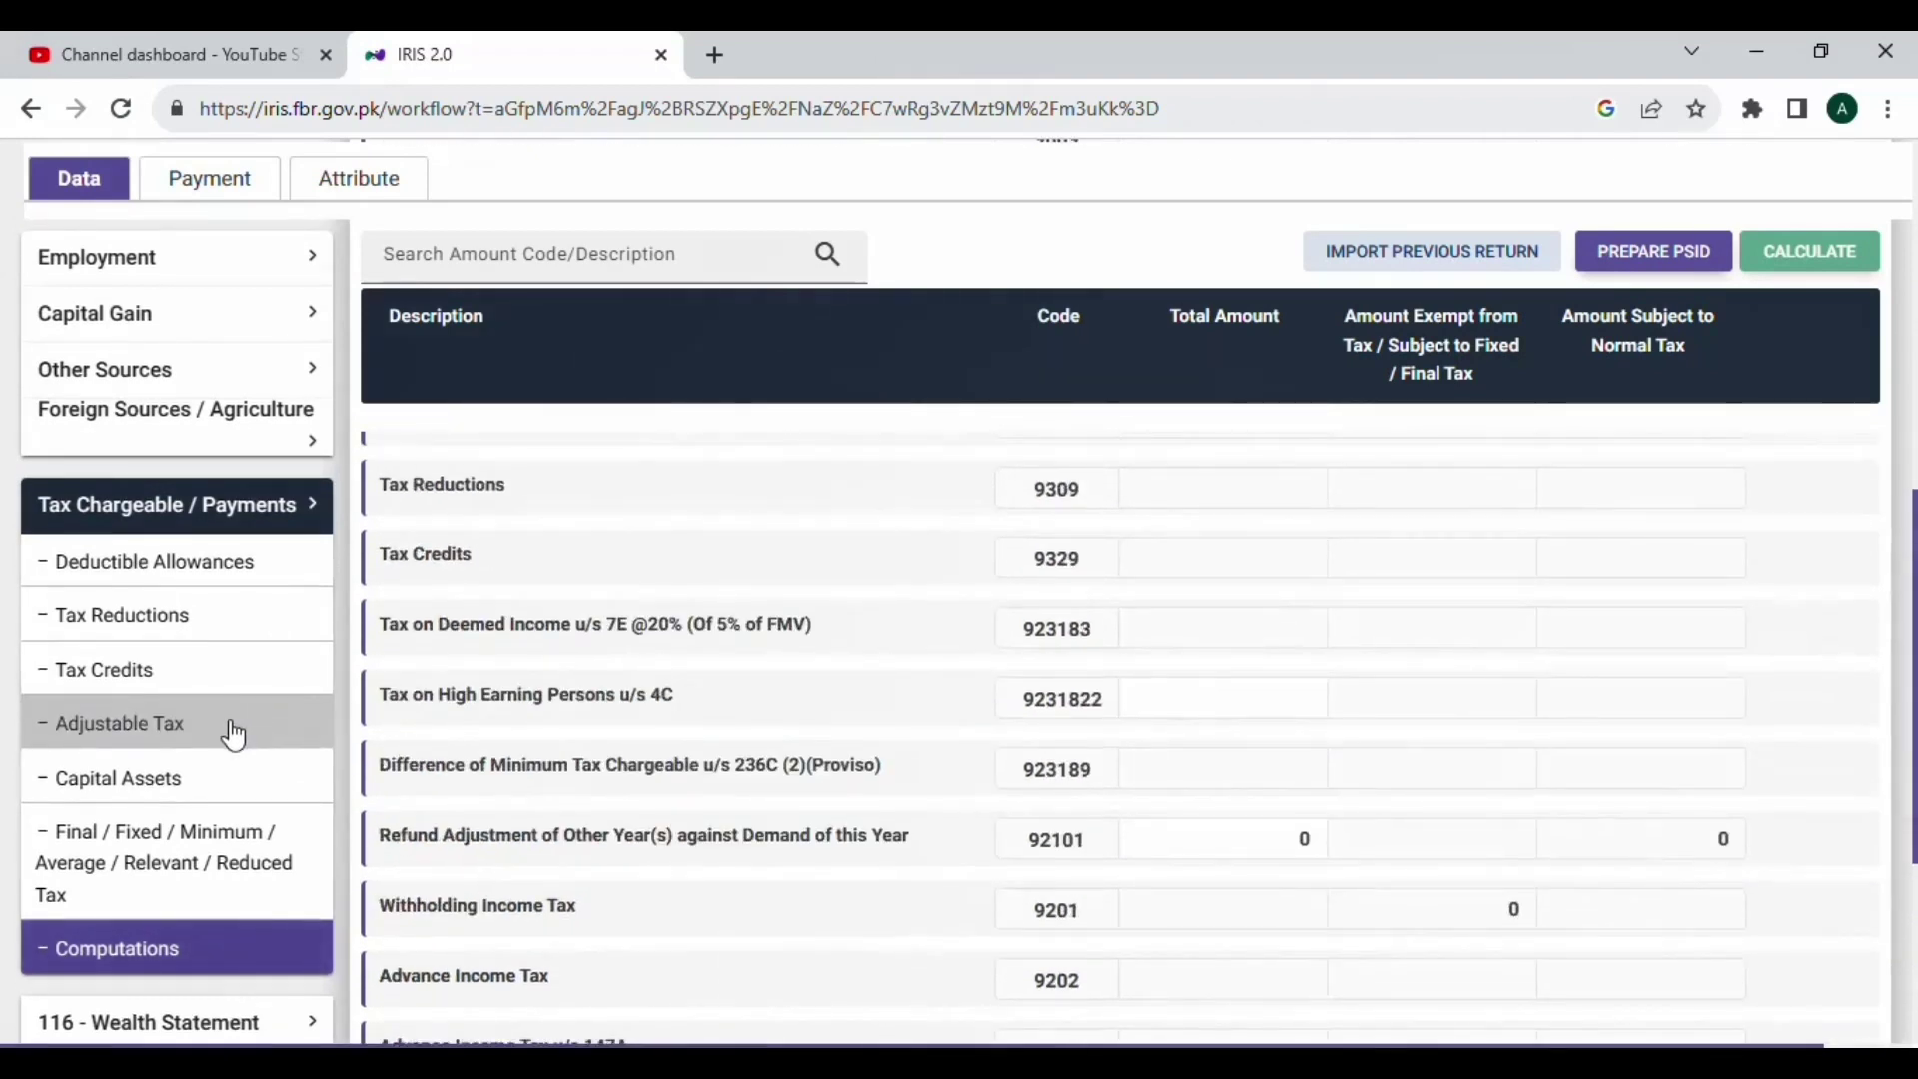
pyautogui.click(212, 508)
pyautogui.click(212, 509)
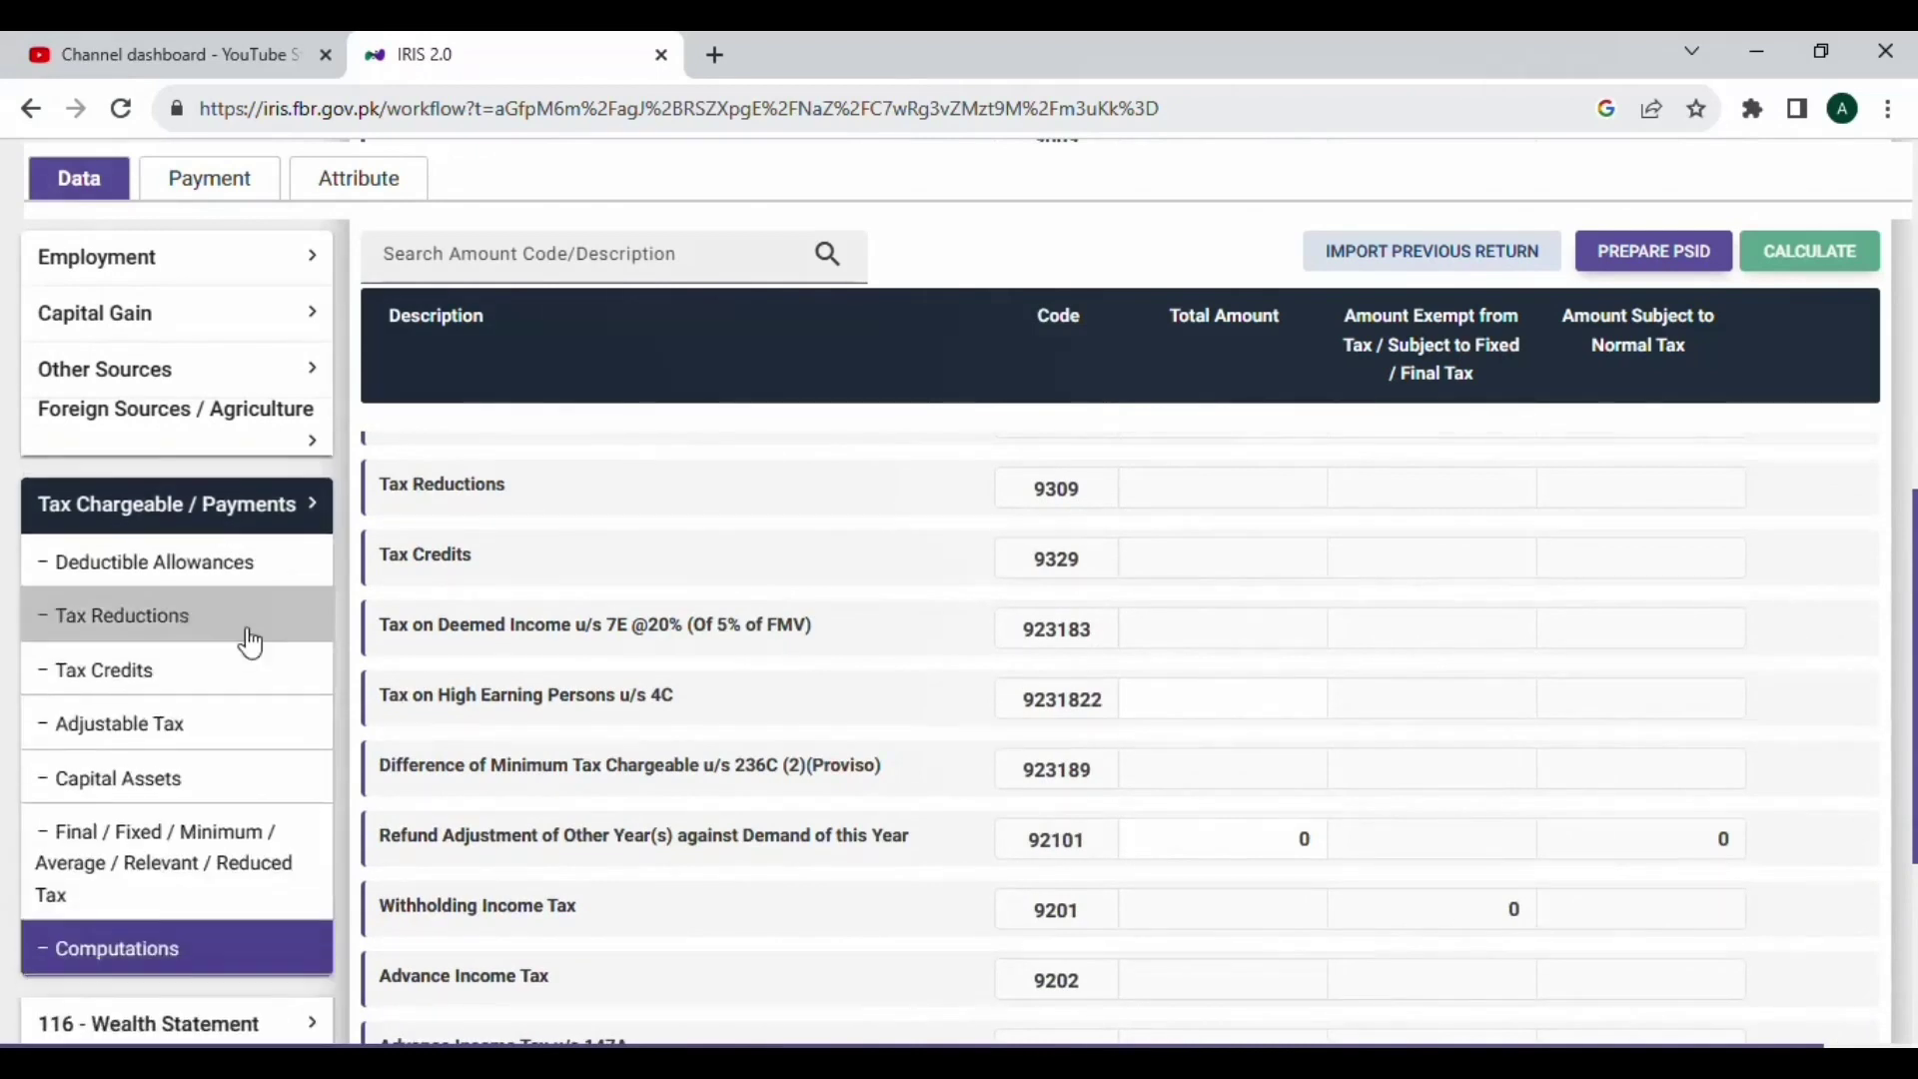
pyautogui.click(176, 728)
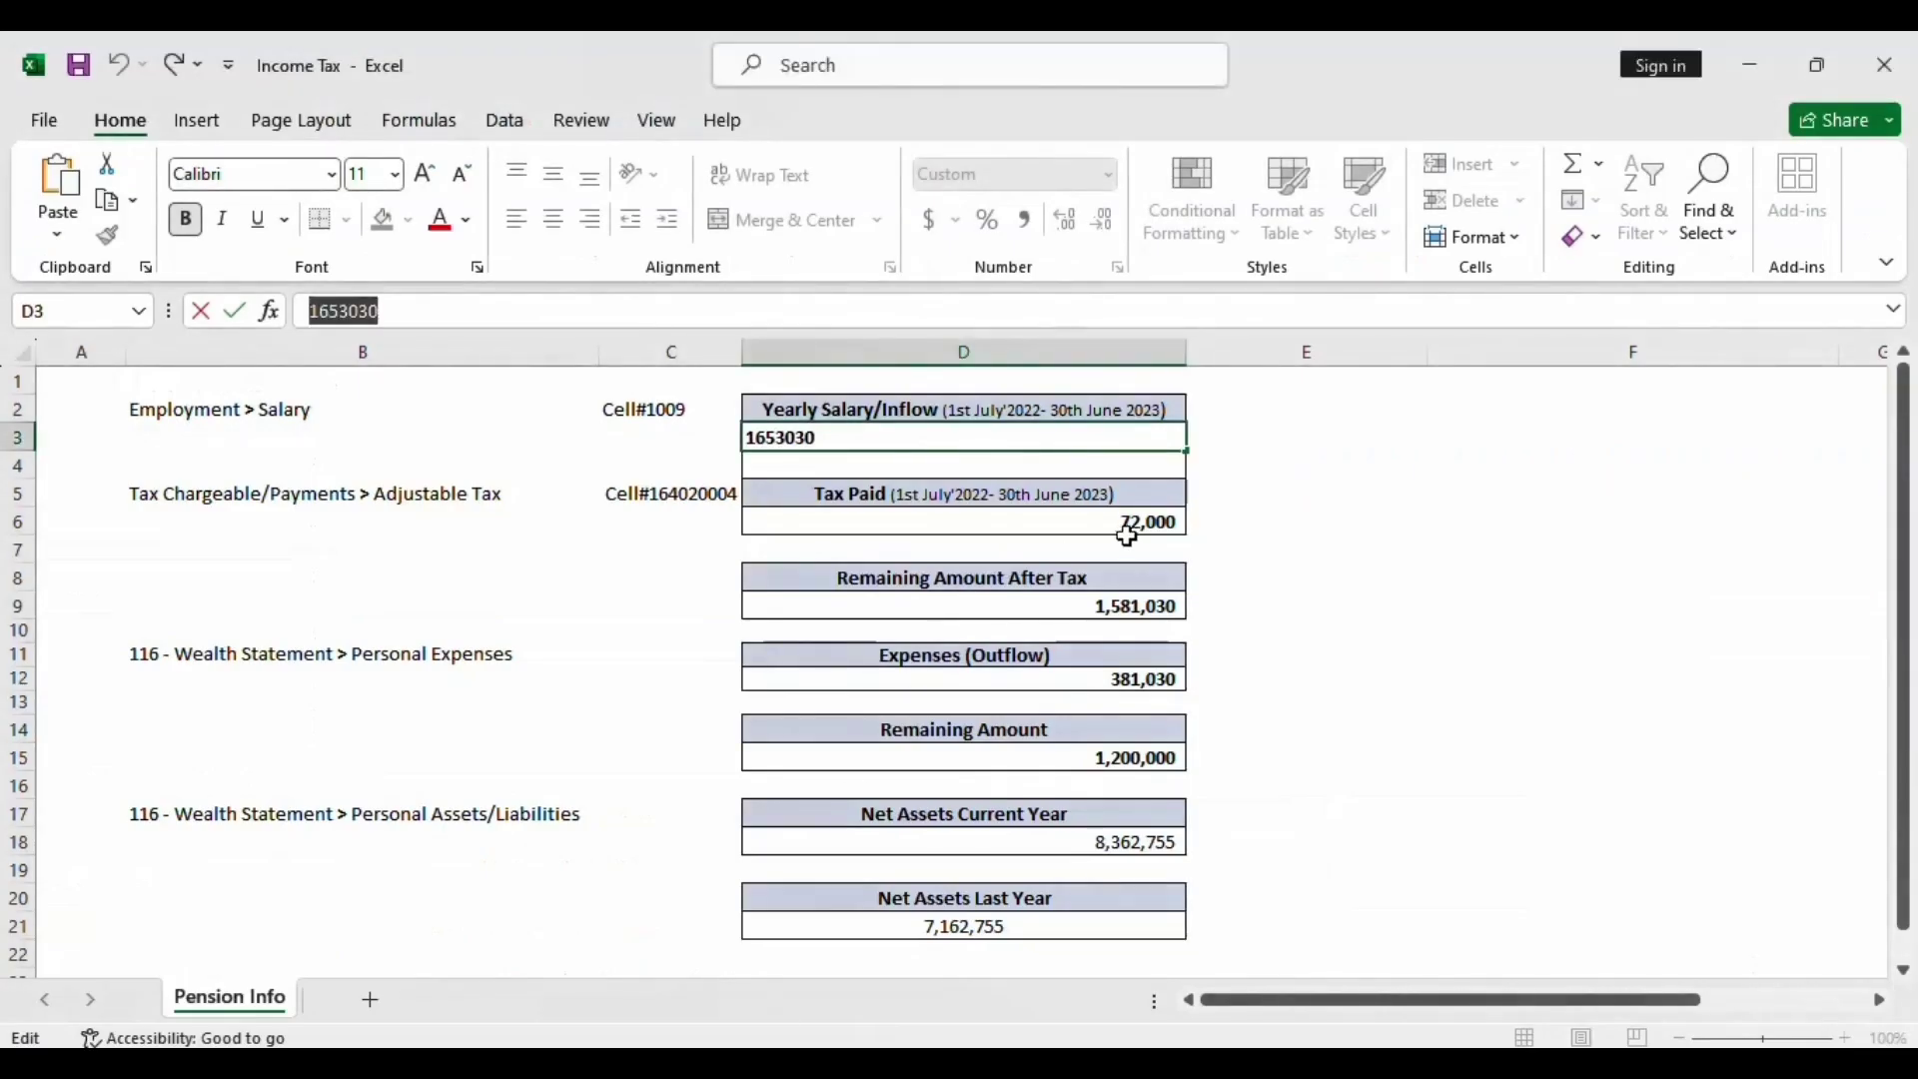
pyautogui.click(1126, 537)
pyautogui.press('F2')
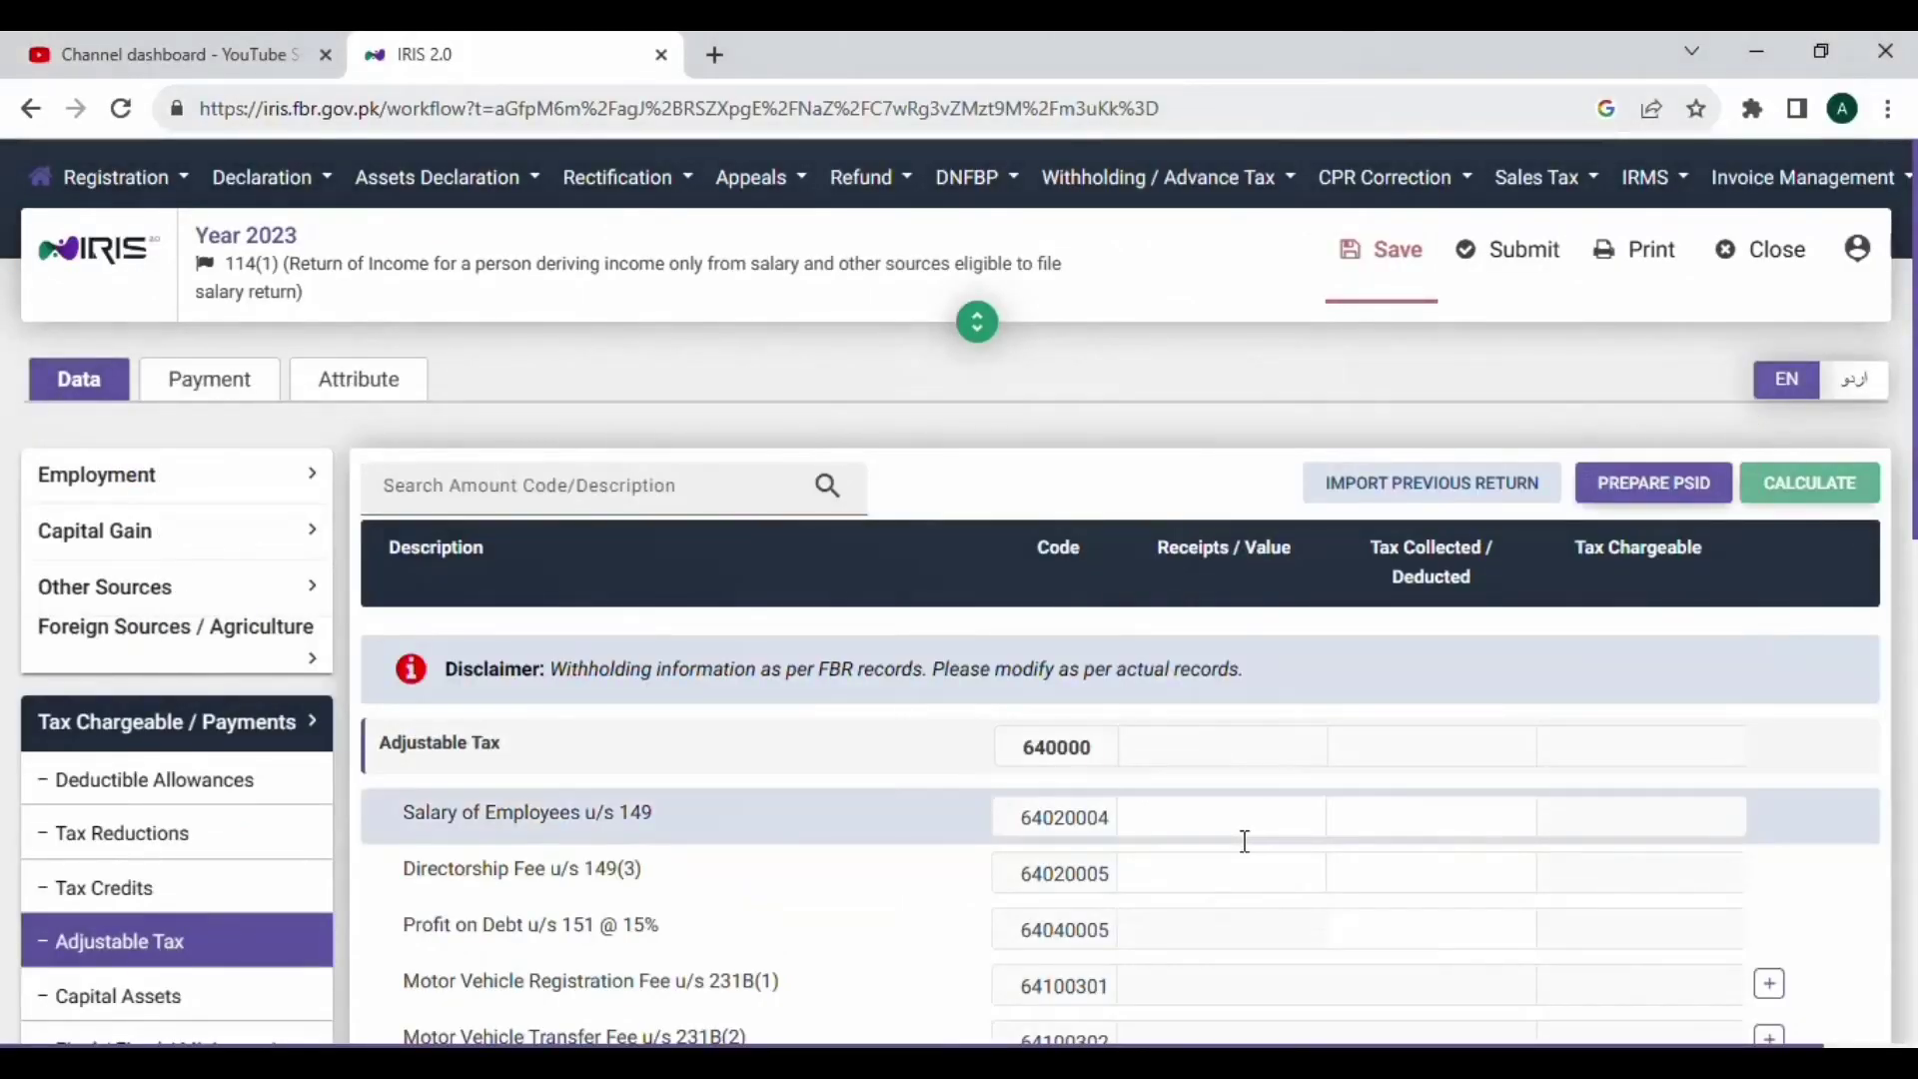
# Step: In IRIS, enter 72,000 as the tax collected for Salary of Employees u/s 149 (code 64020004) and calculate the return
pyautogui.click(1417, 819)
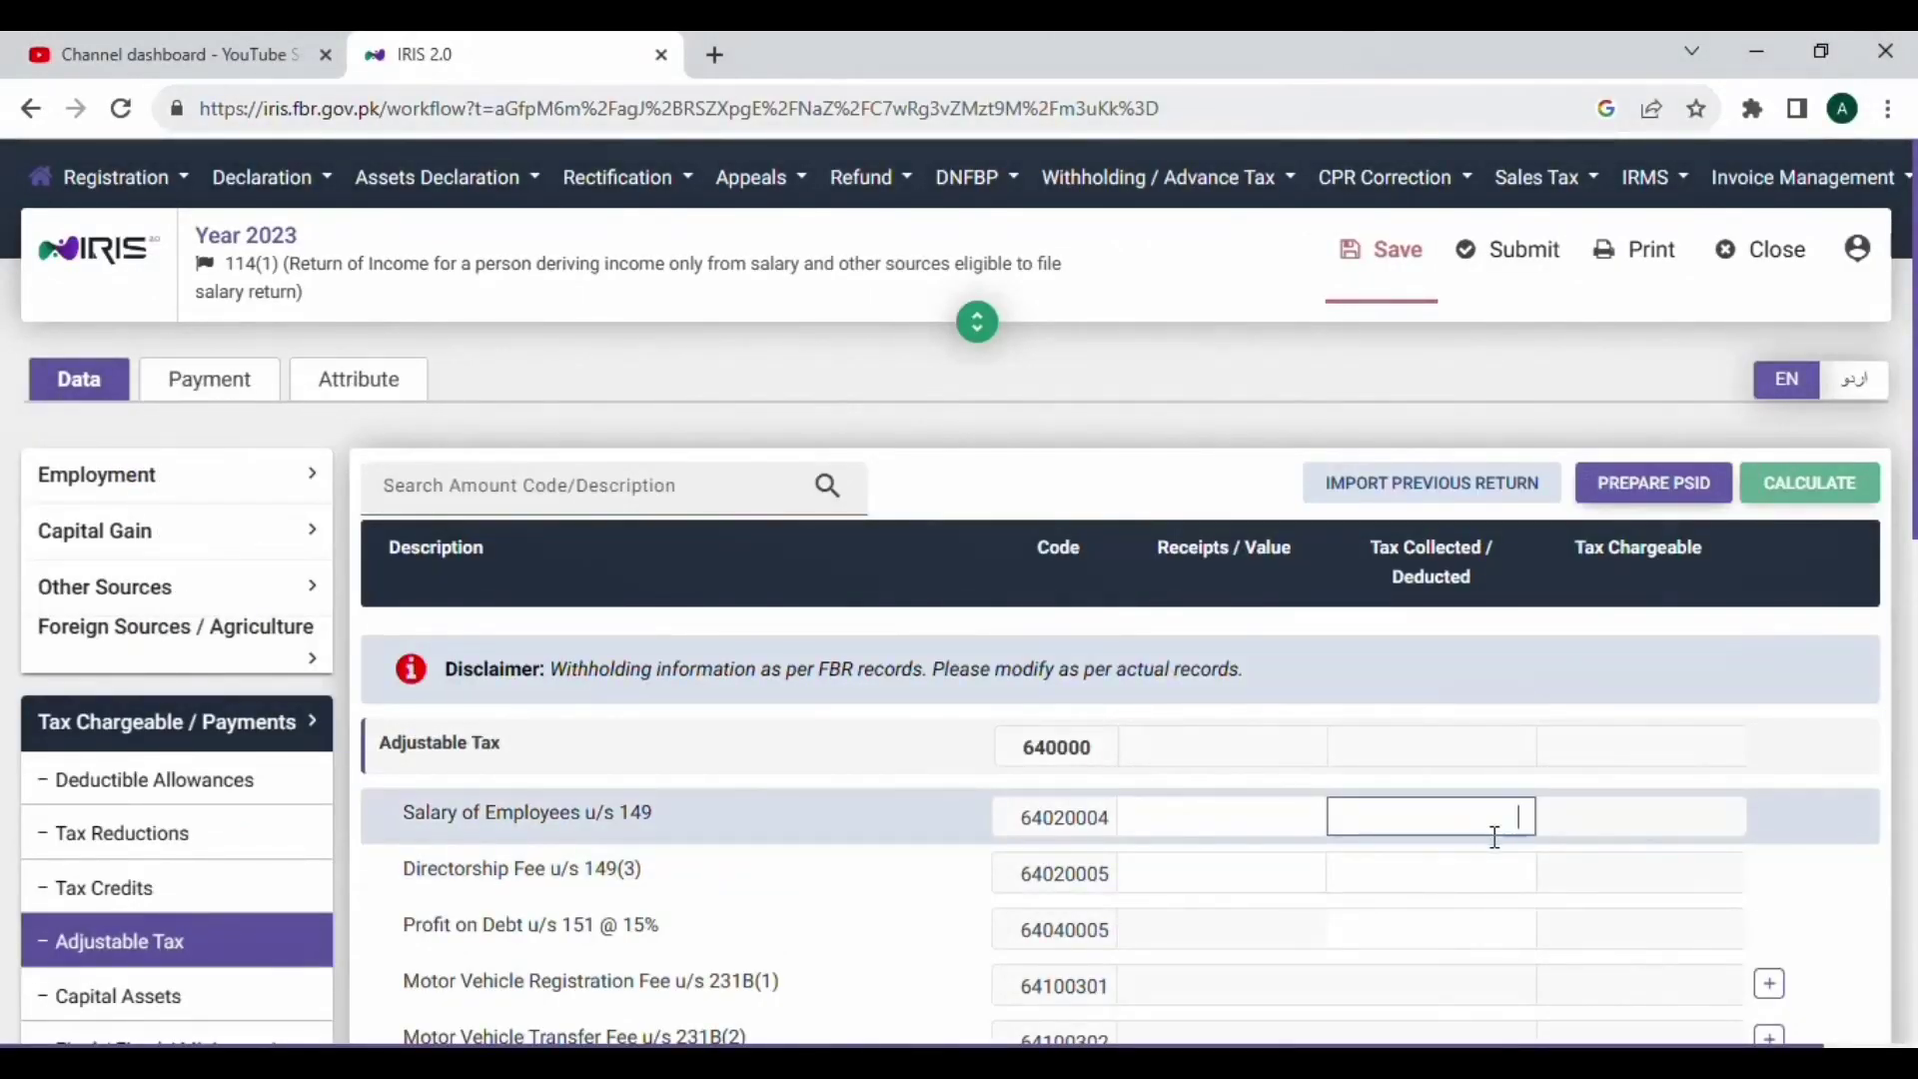
pyautogui.write('72,000')
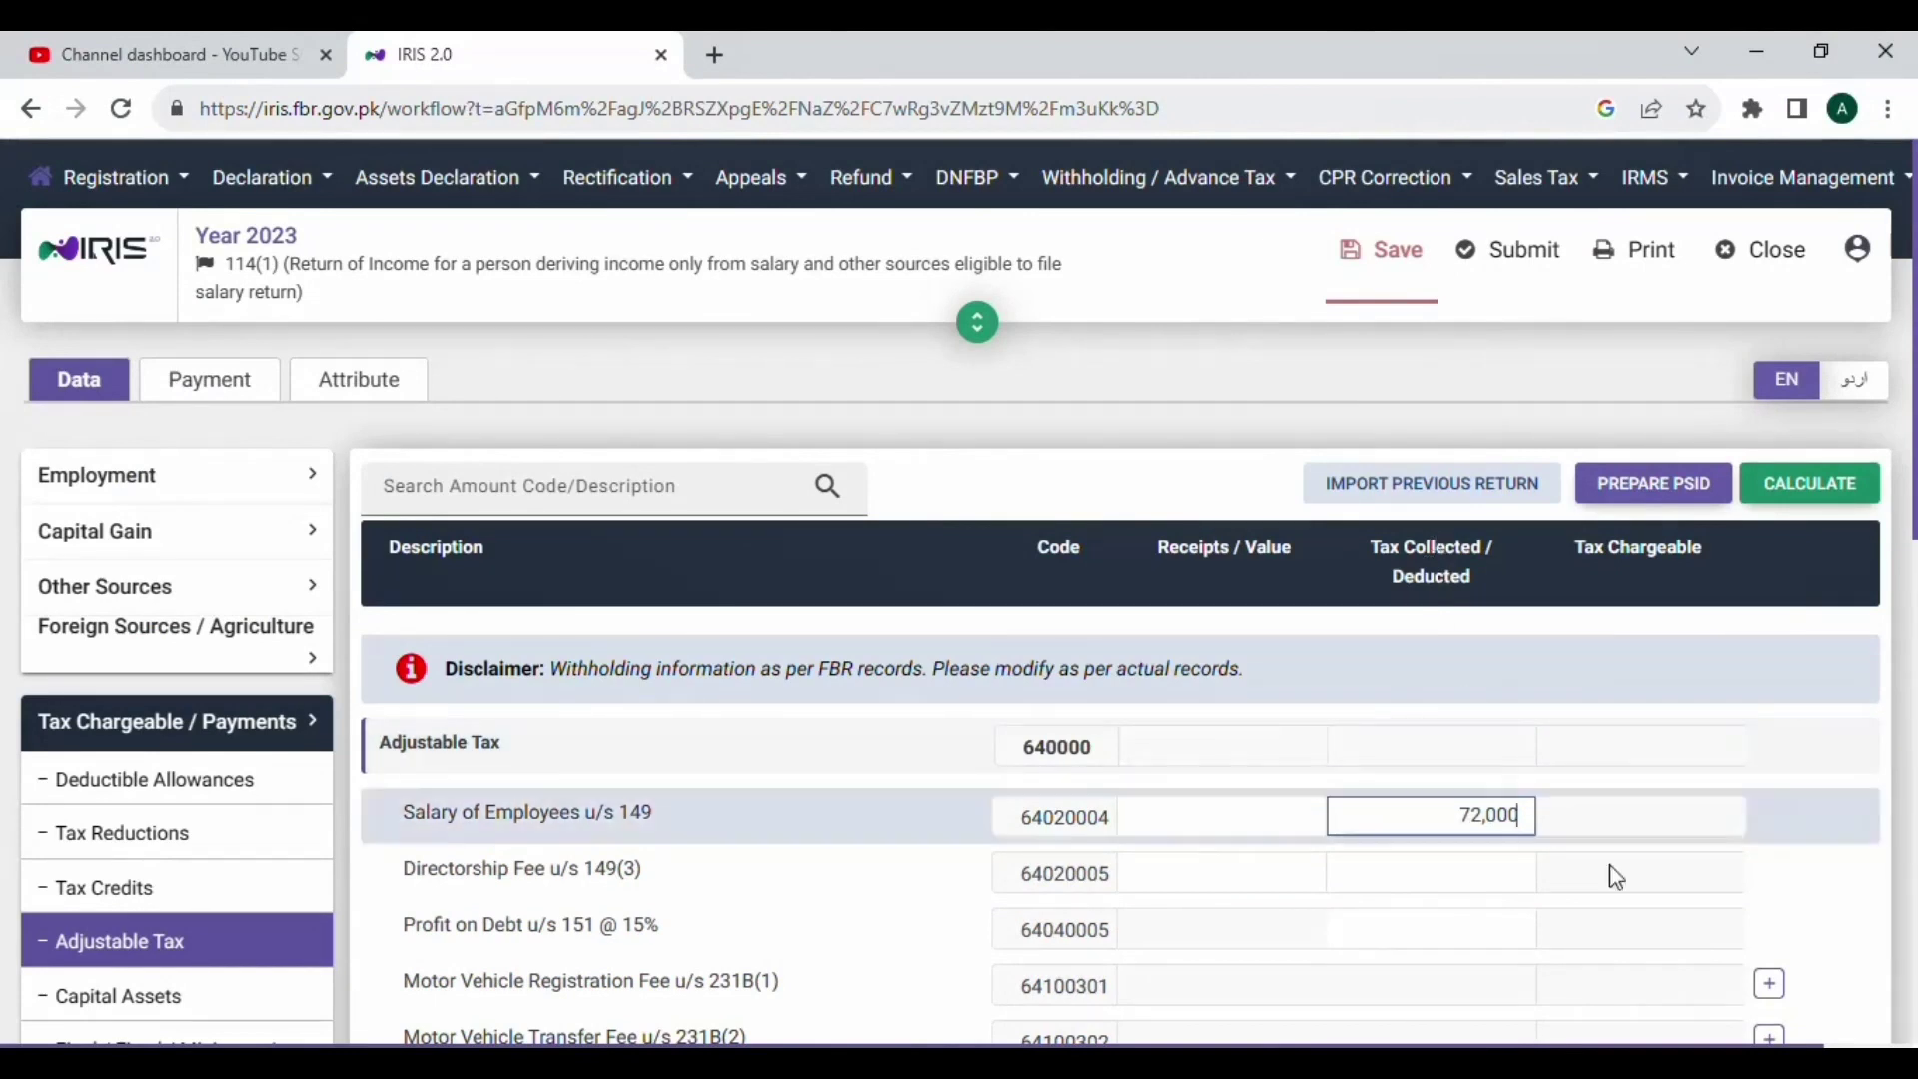
pyautogui.click(1813, 485)
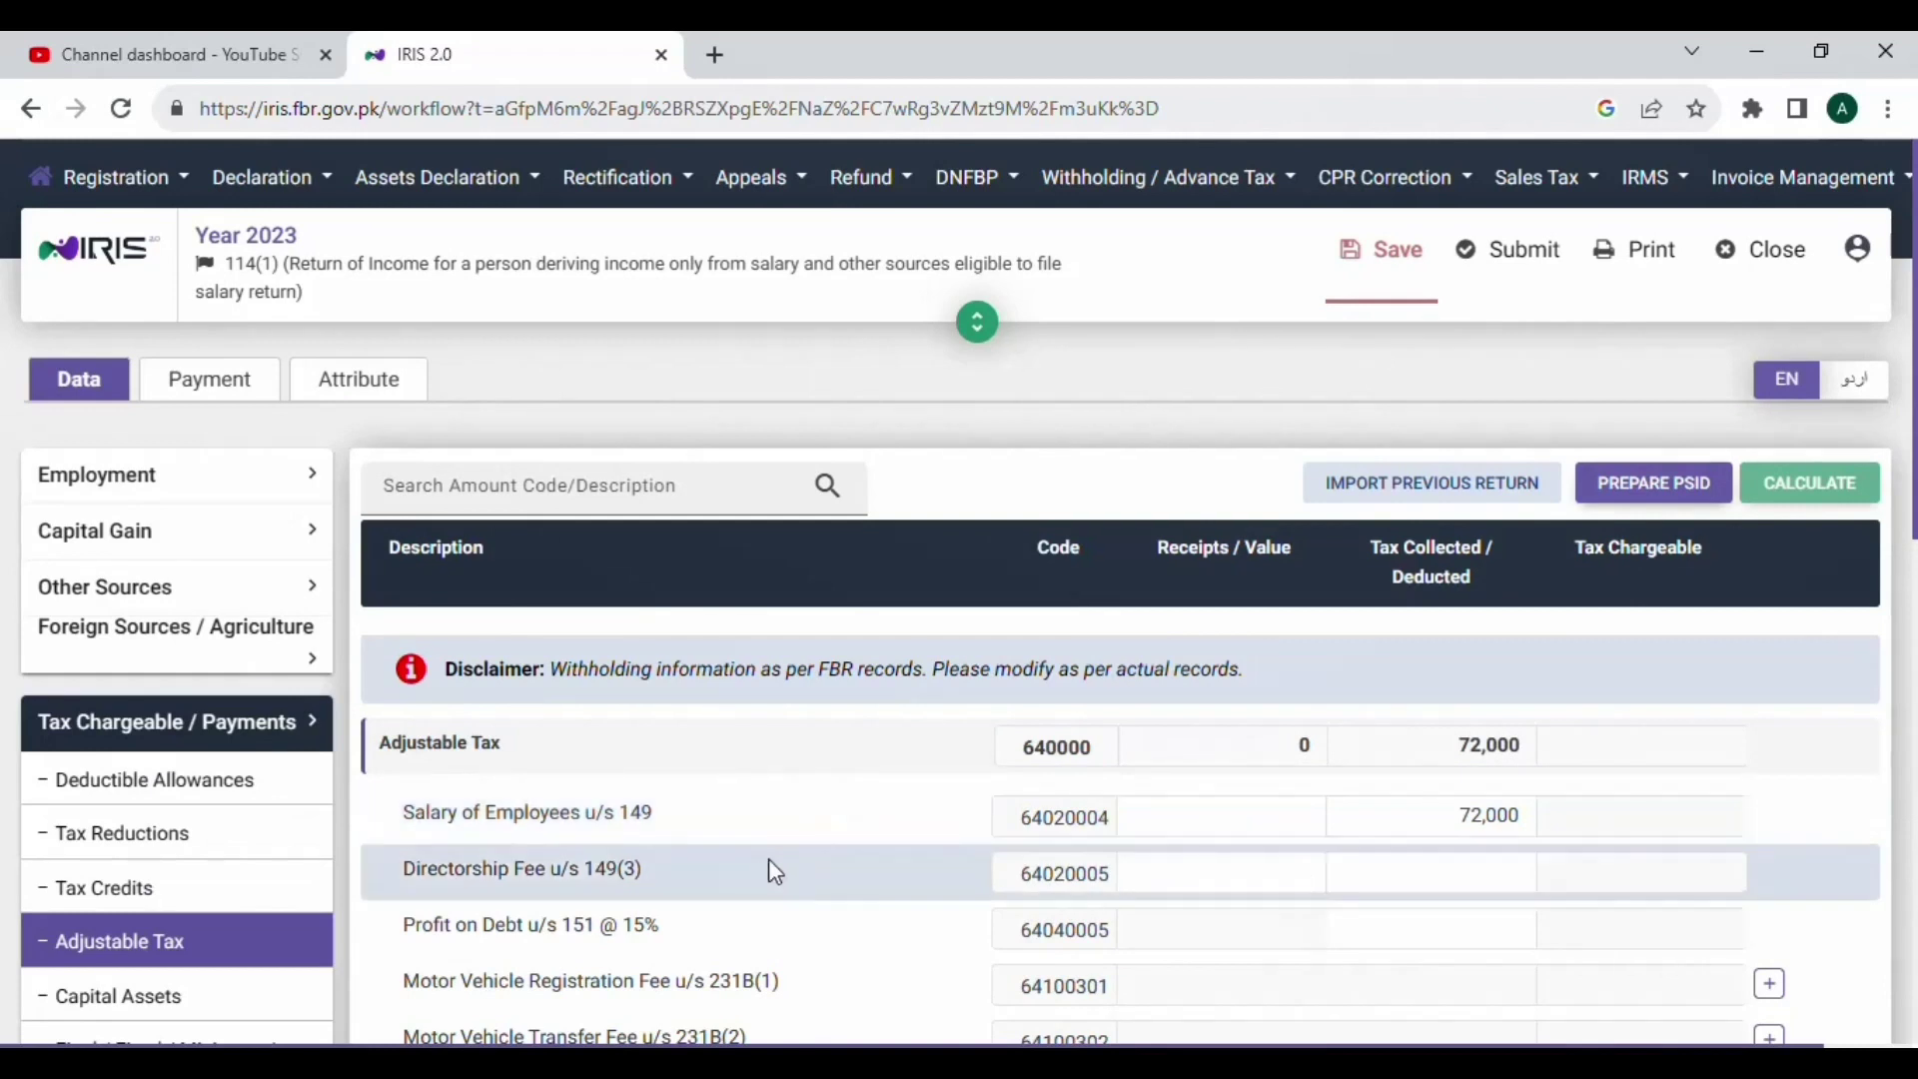
# Step: Open the Computations section again and compare the normal income tax with the withholding tax and the refundable income tax
pyautogui.scroll(-3, 178, 839)
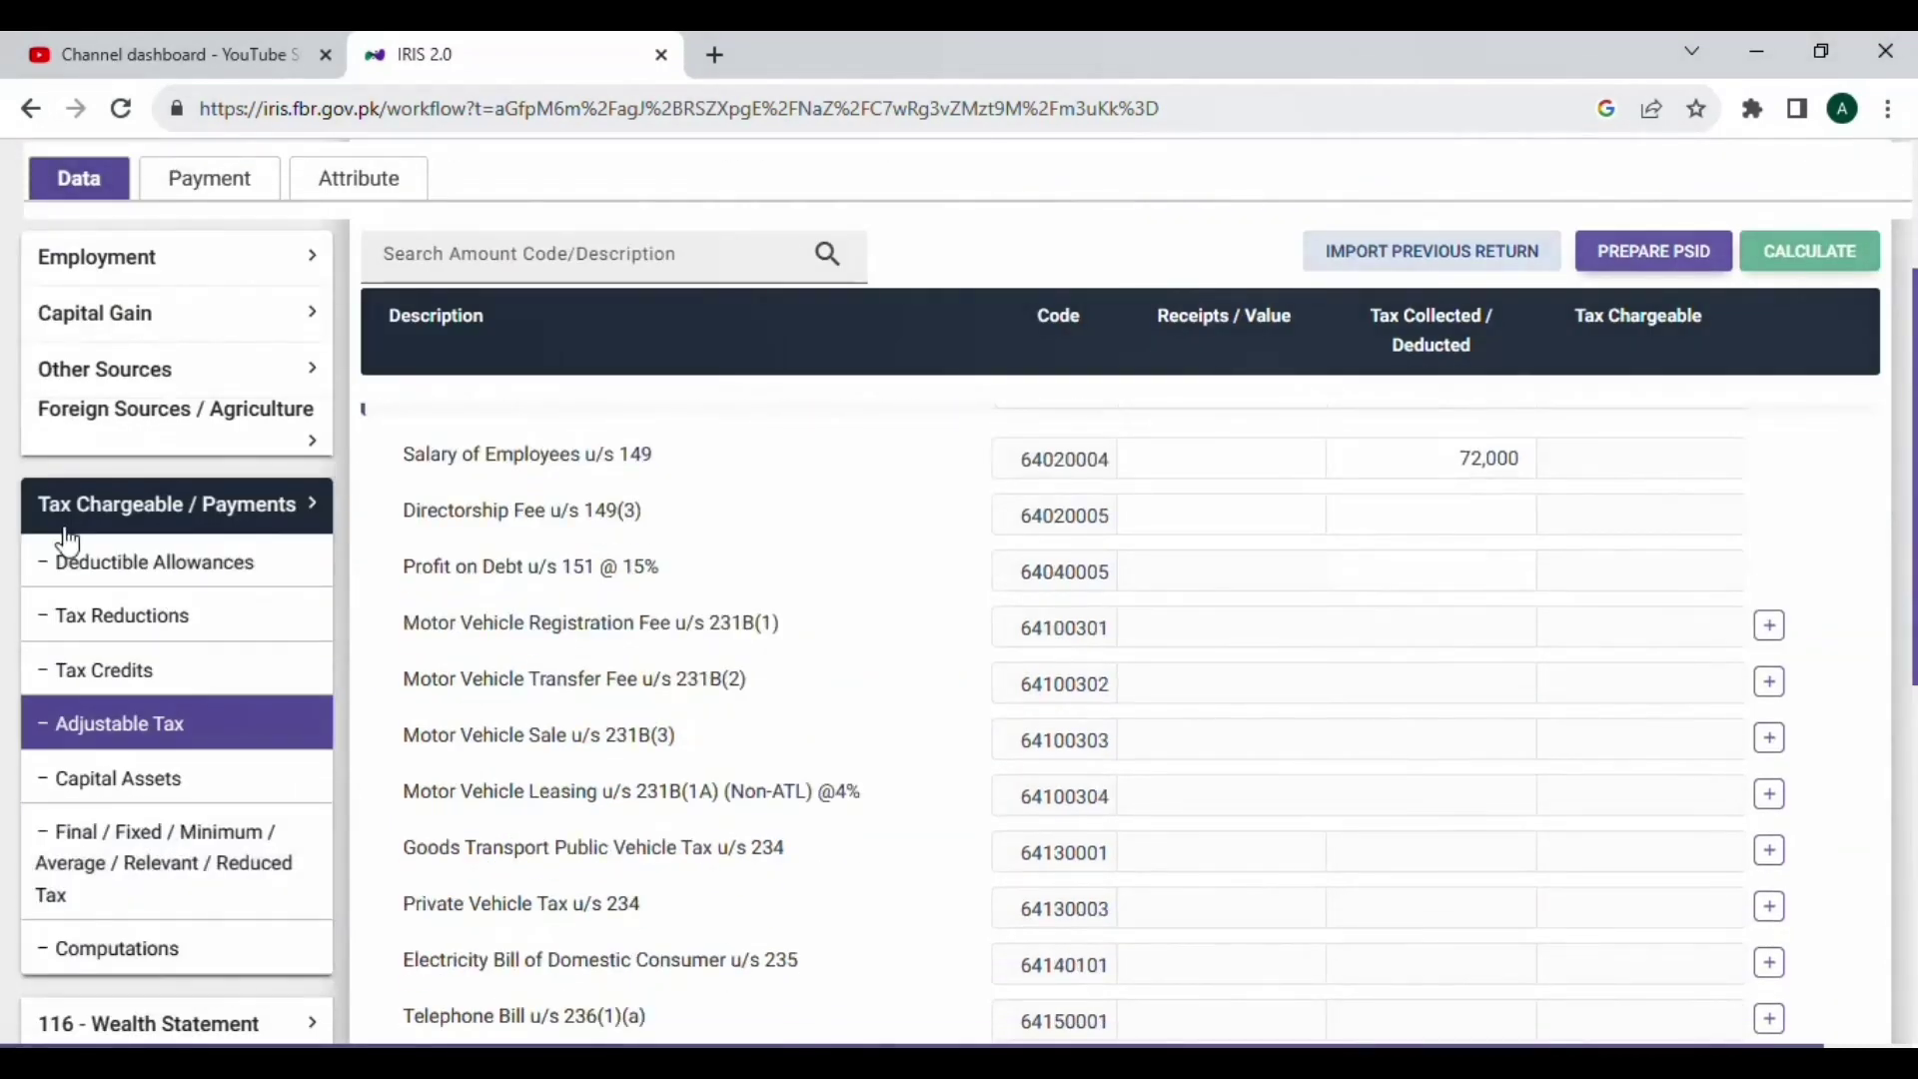
pyautogui.click(153, 967)
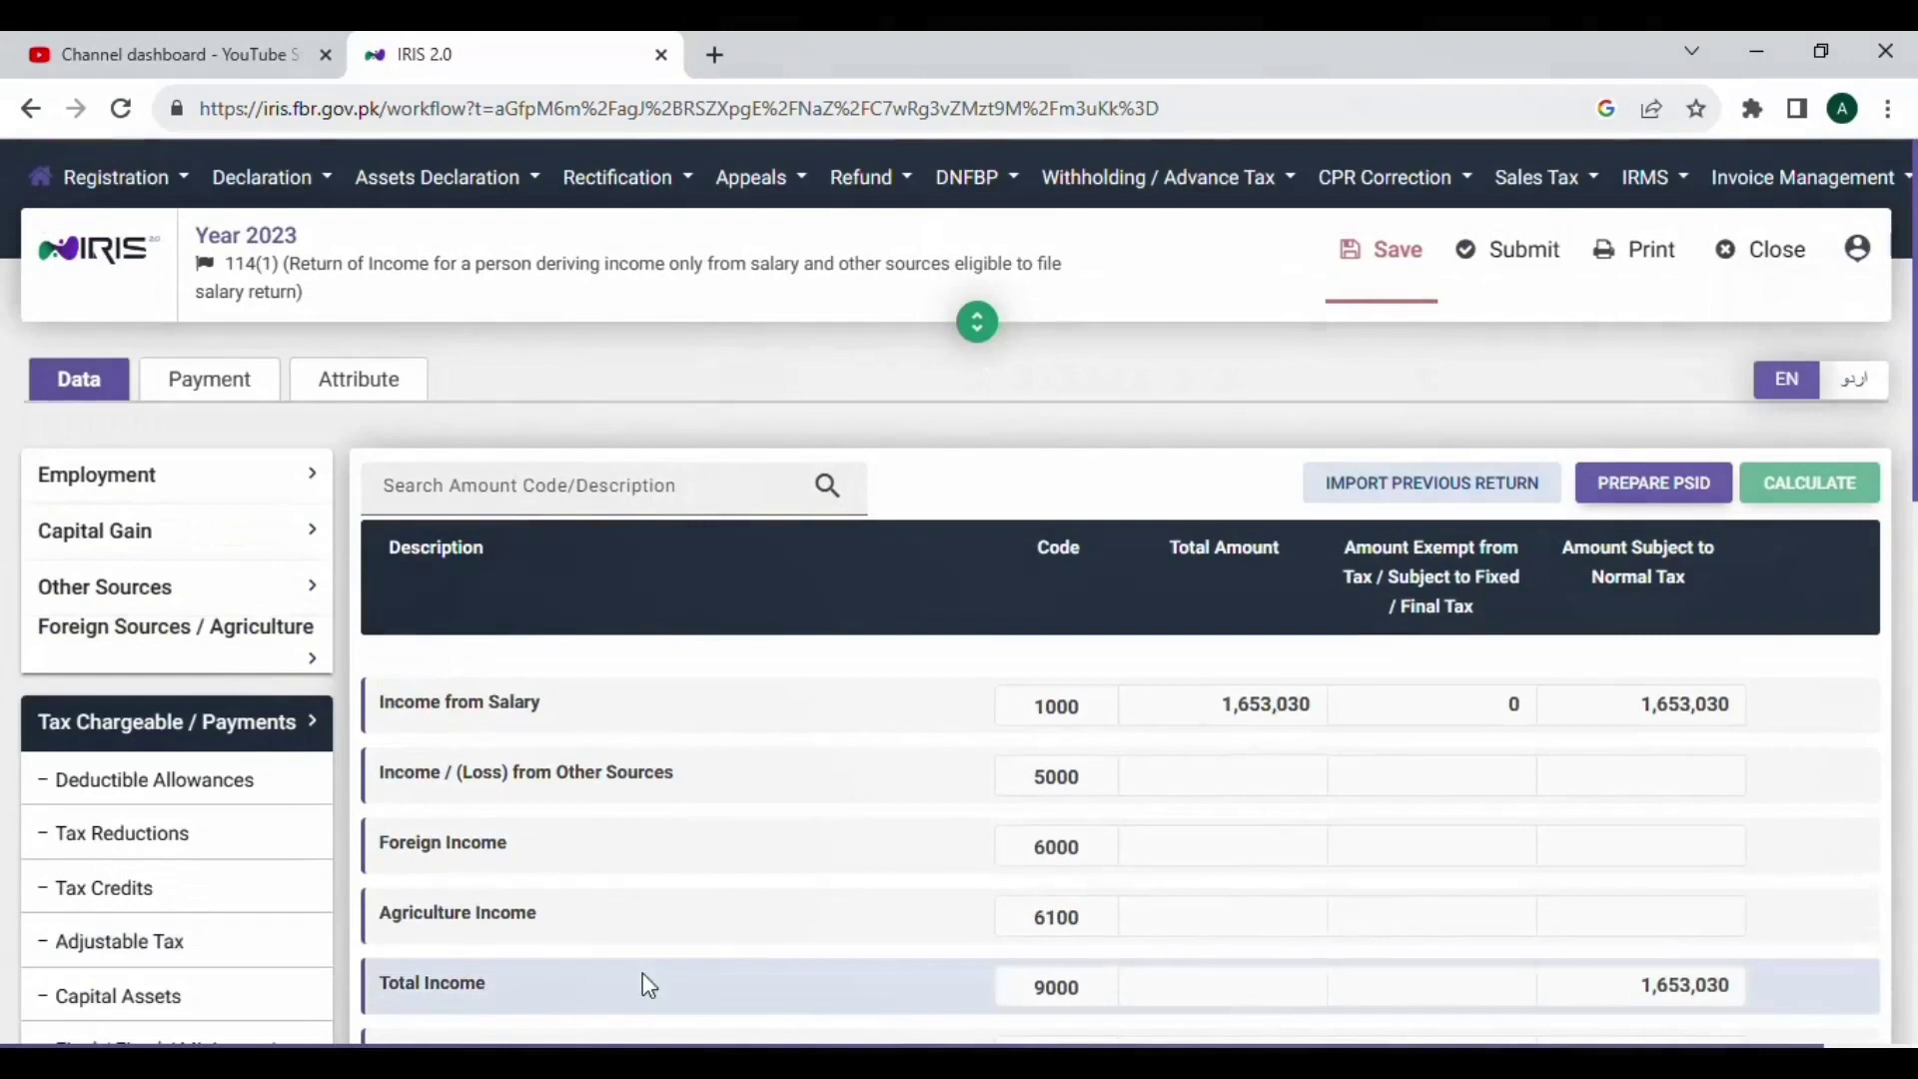
pyautogui.scroll(-5, 1158, 789)
pyautogui.scroll(-1, 1164, 797)
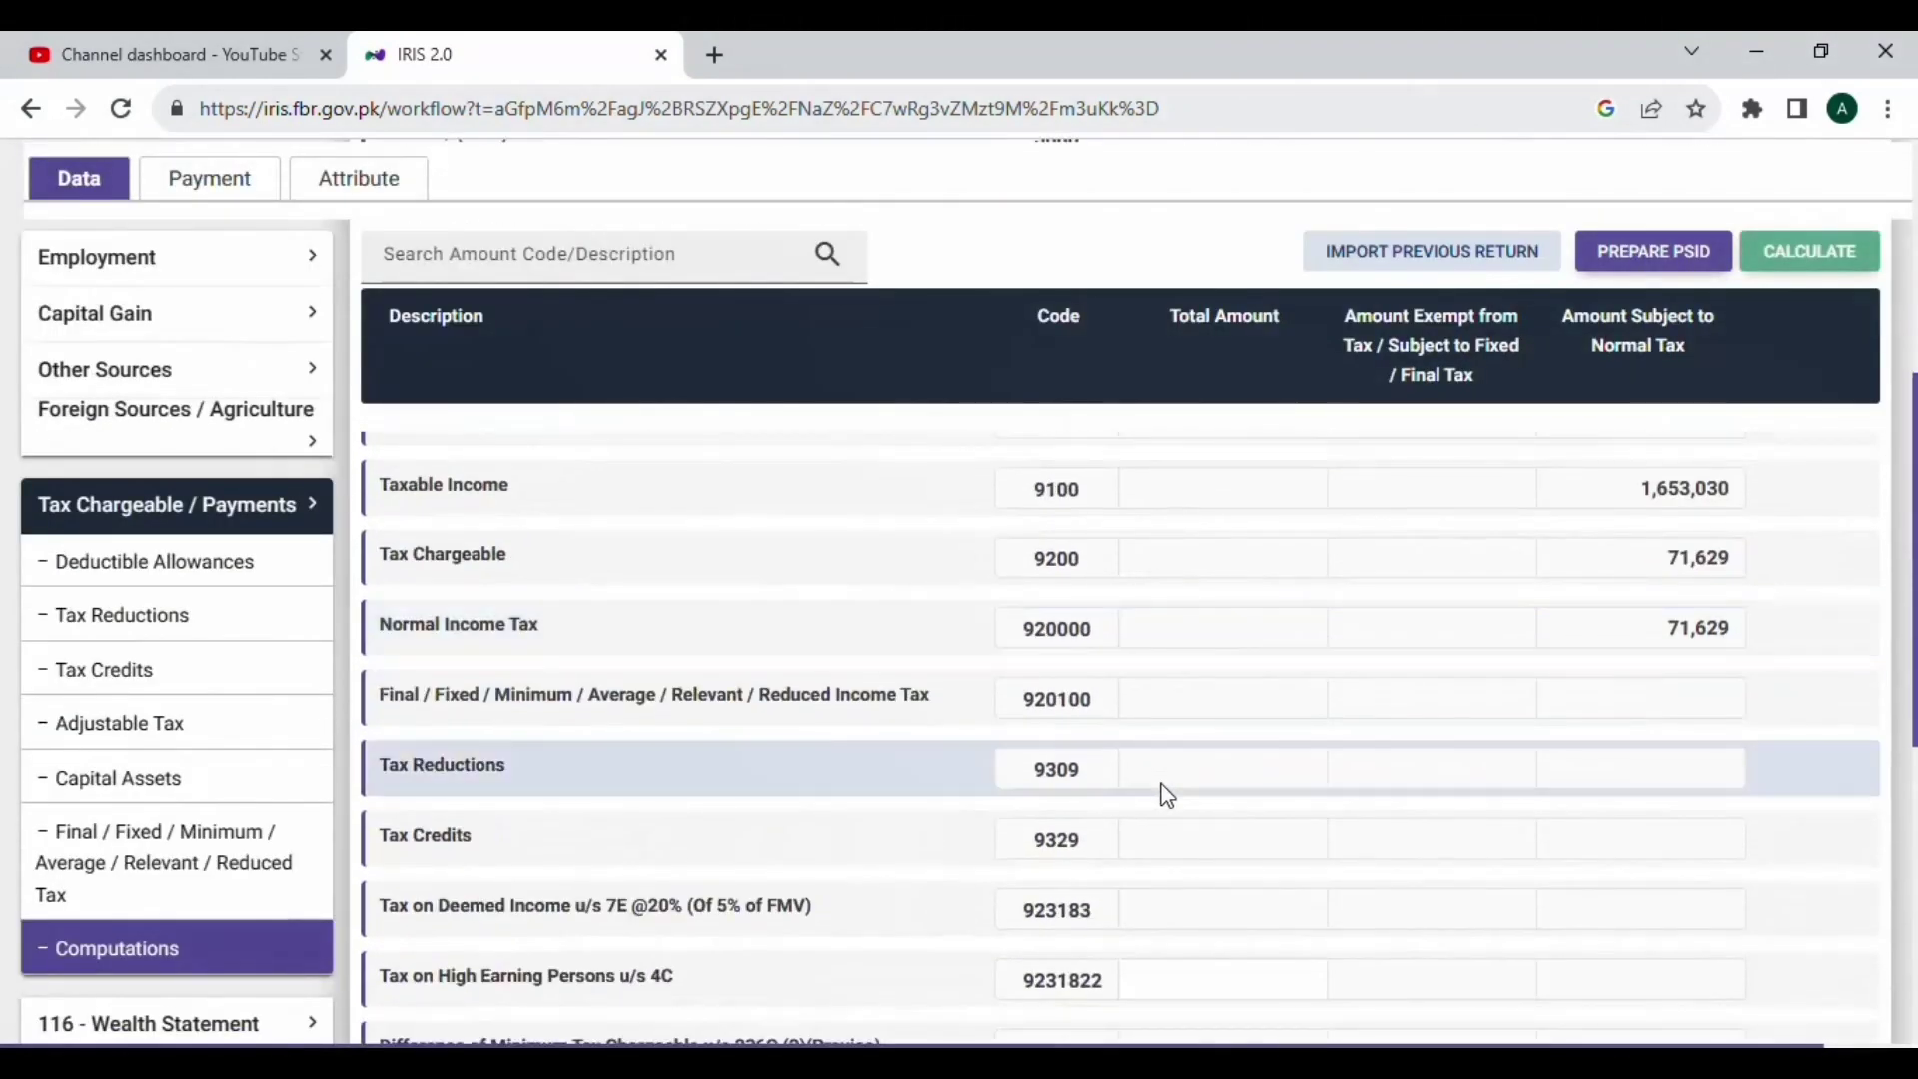
pyautogui.moveTo(1667, 630); pyautogui.dragTo(1749, 631)
pyautogui.scroll(-4, 1546, 775)
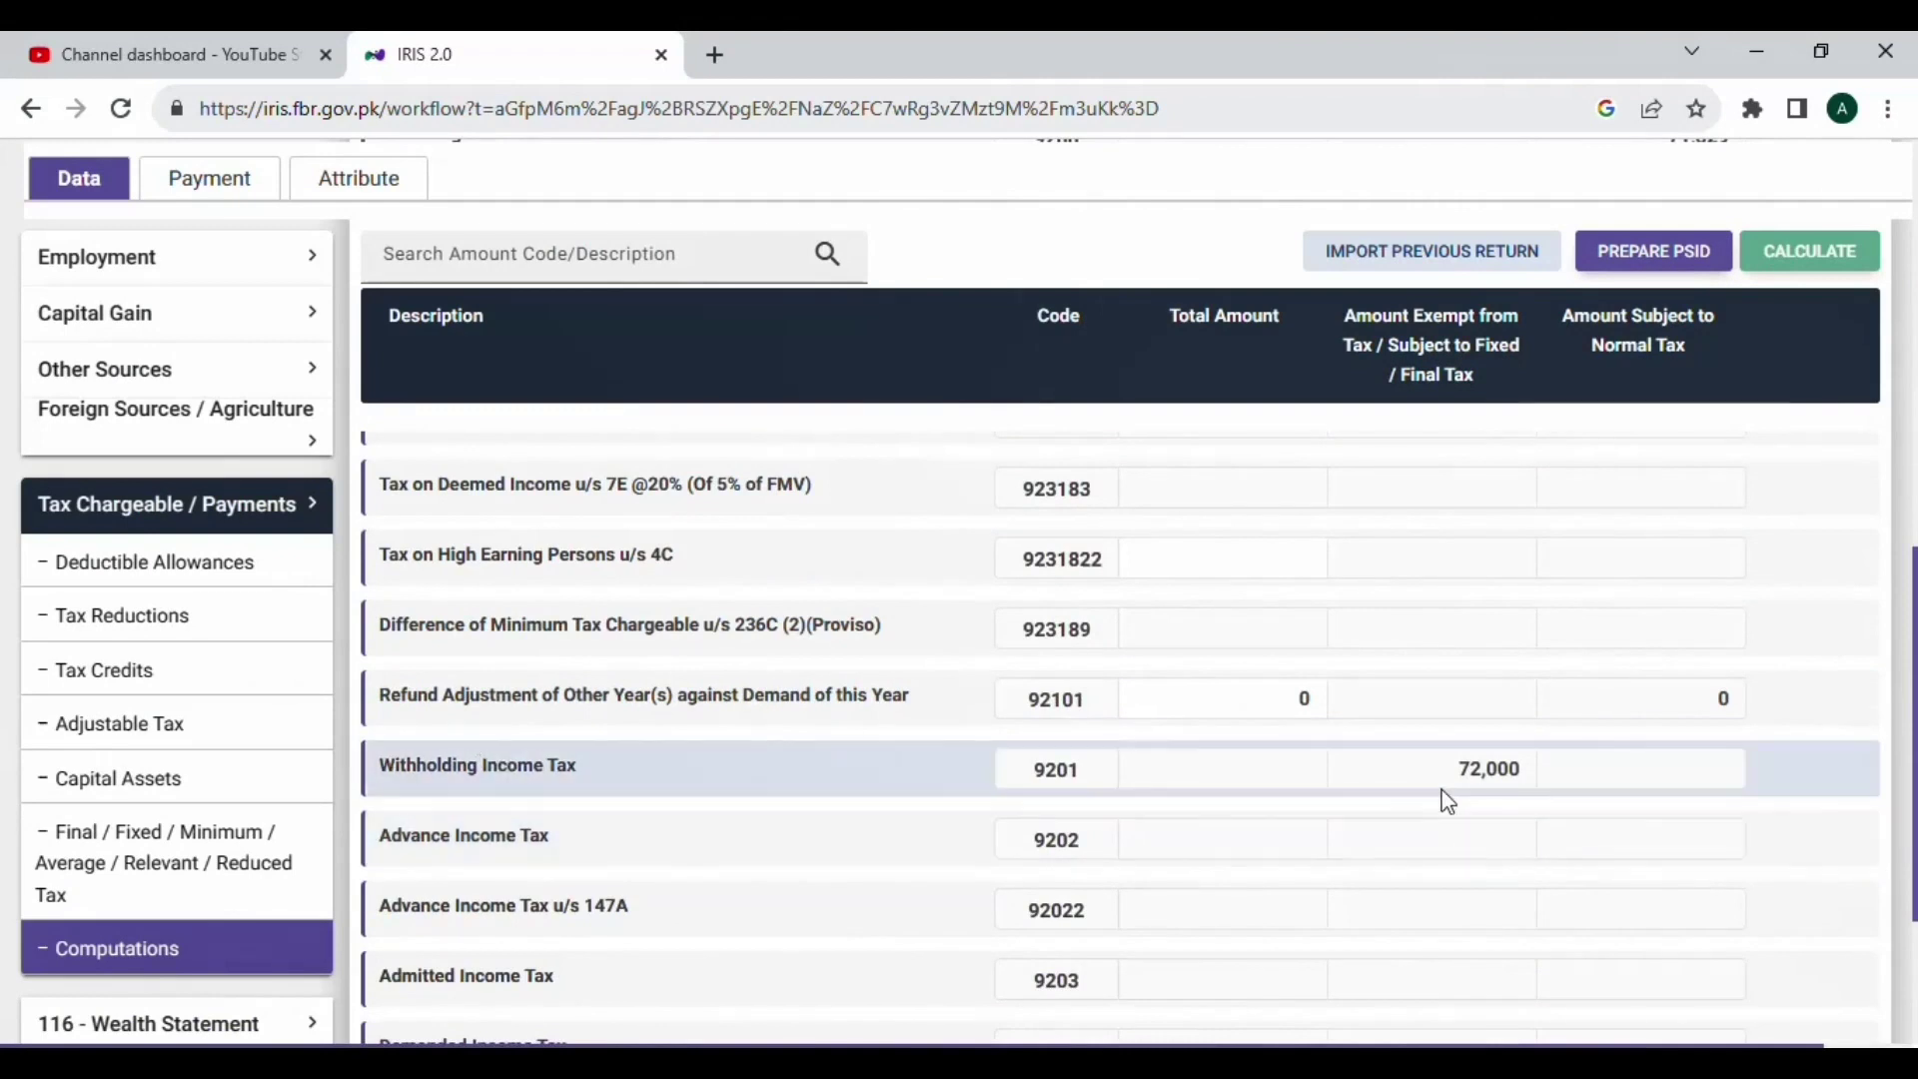
pyautogui.scroll(-3, 1519, 814)
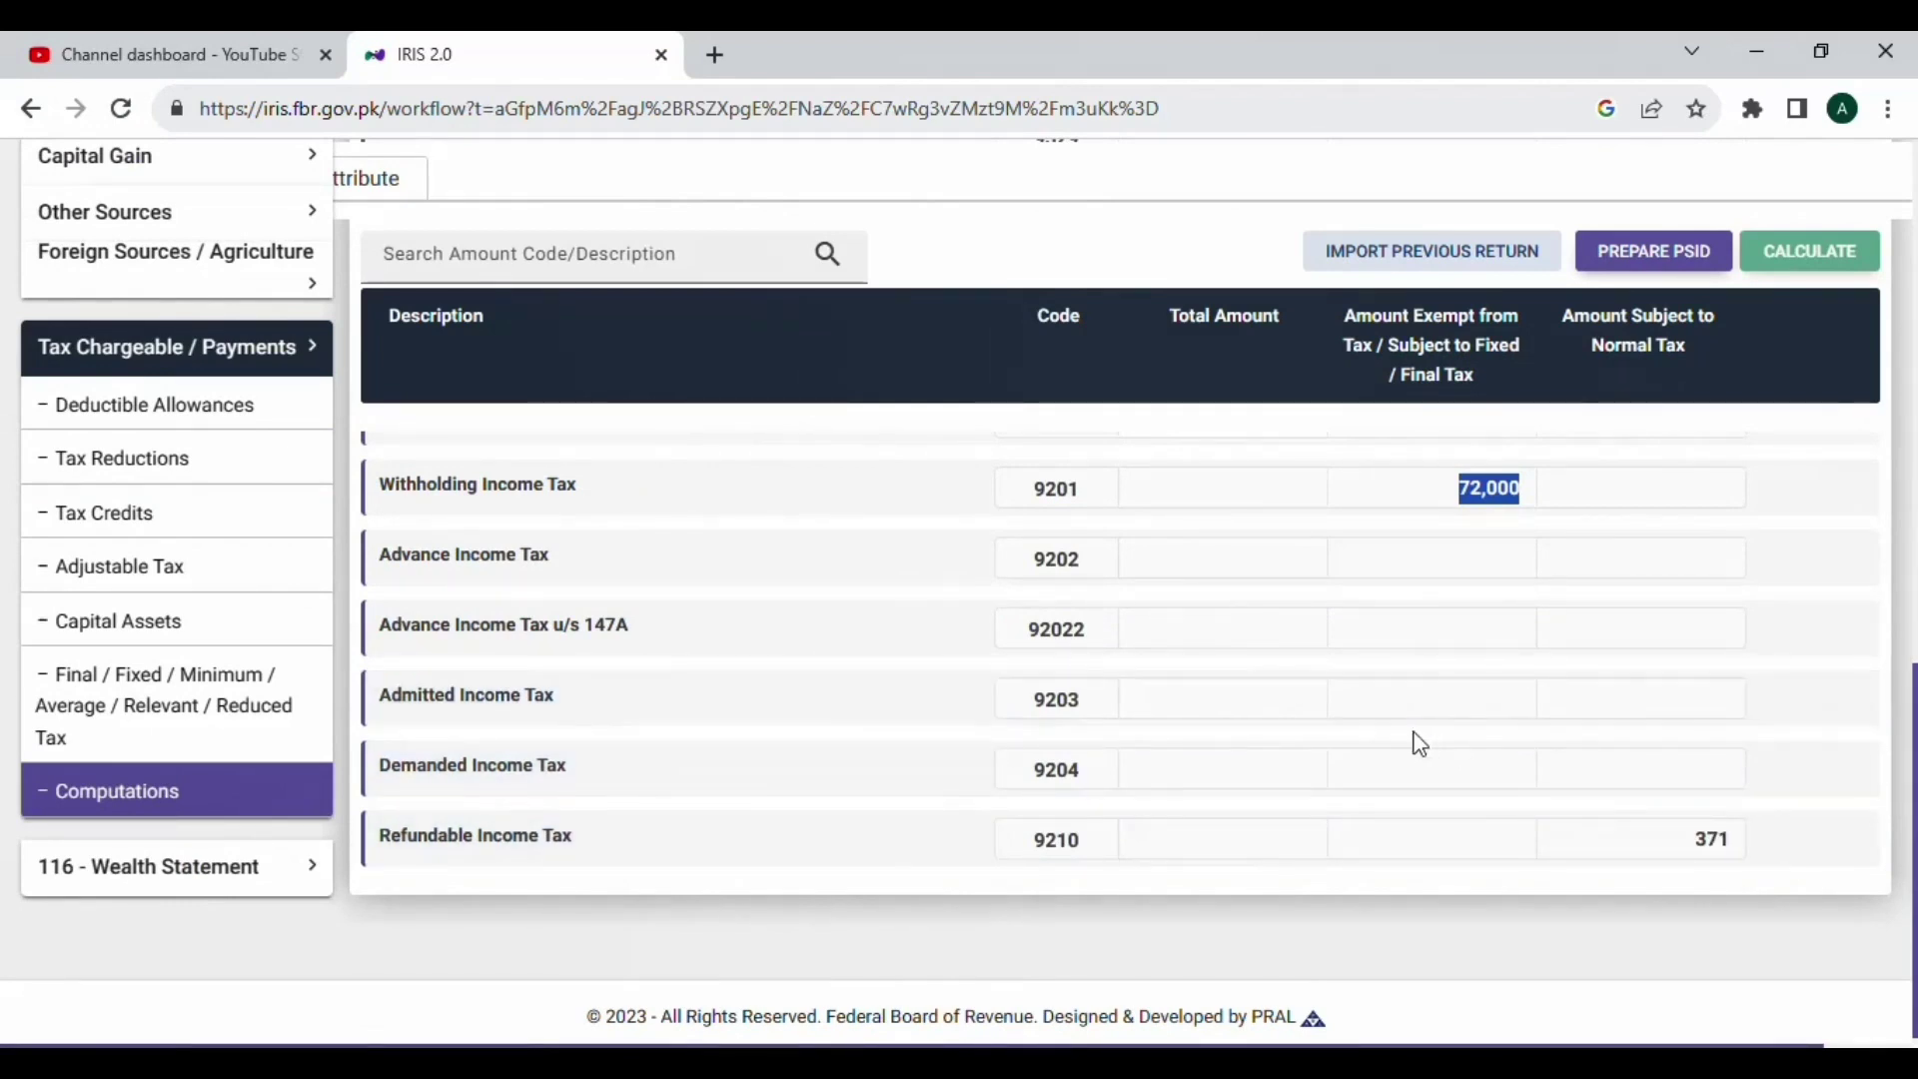
pyautogui.scroll(3, 1267, 697)
pyautogui.scroll(4, 1269, 704)
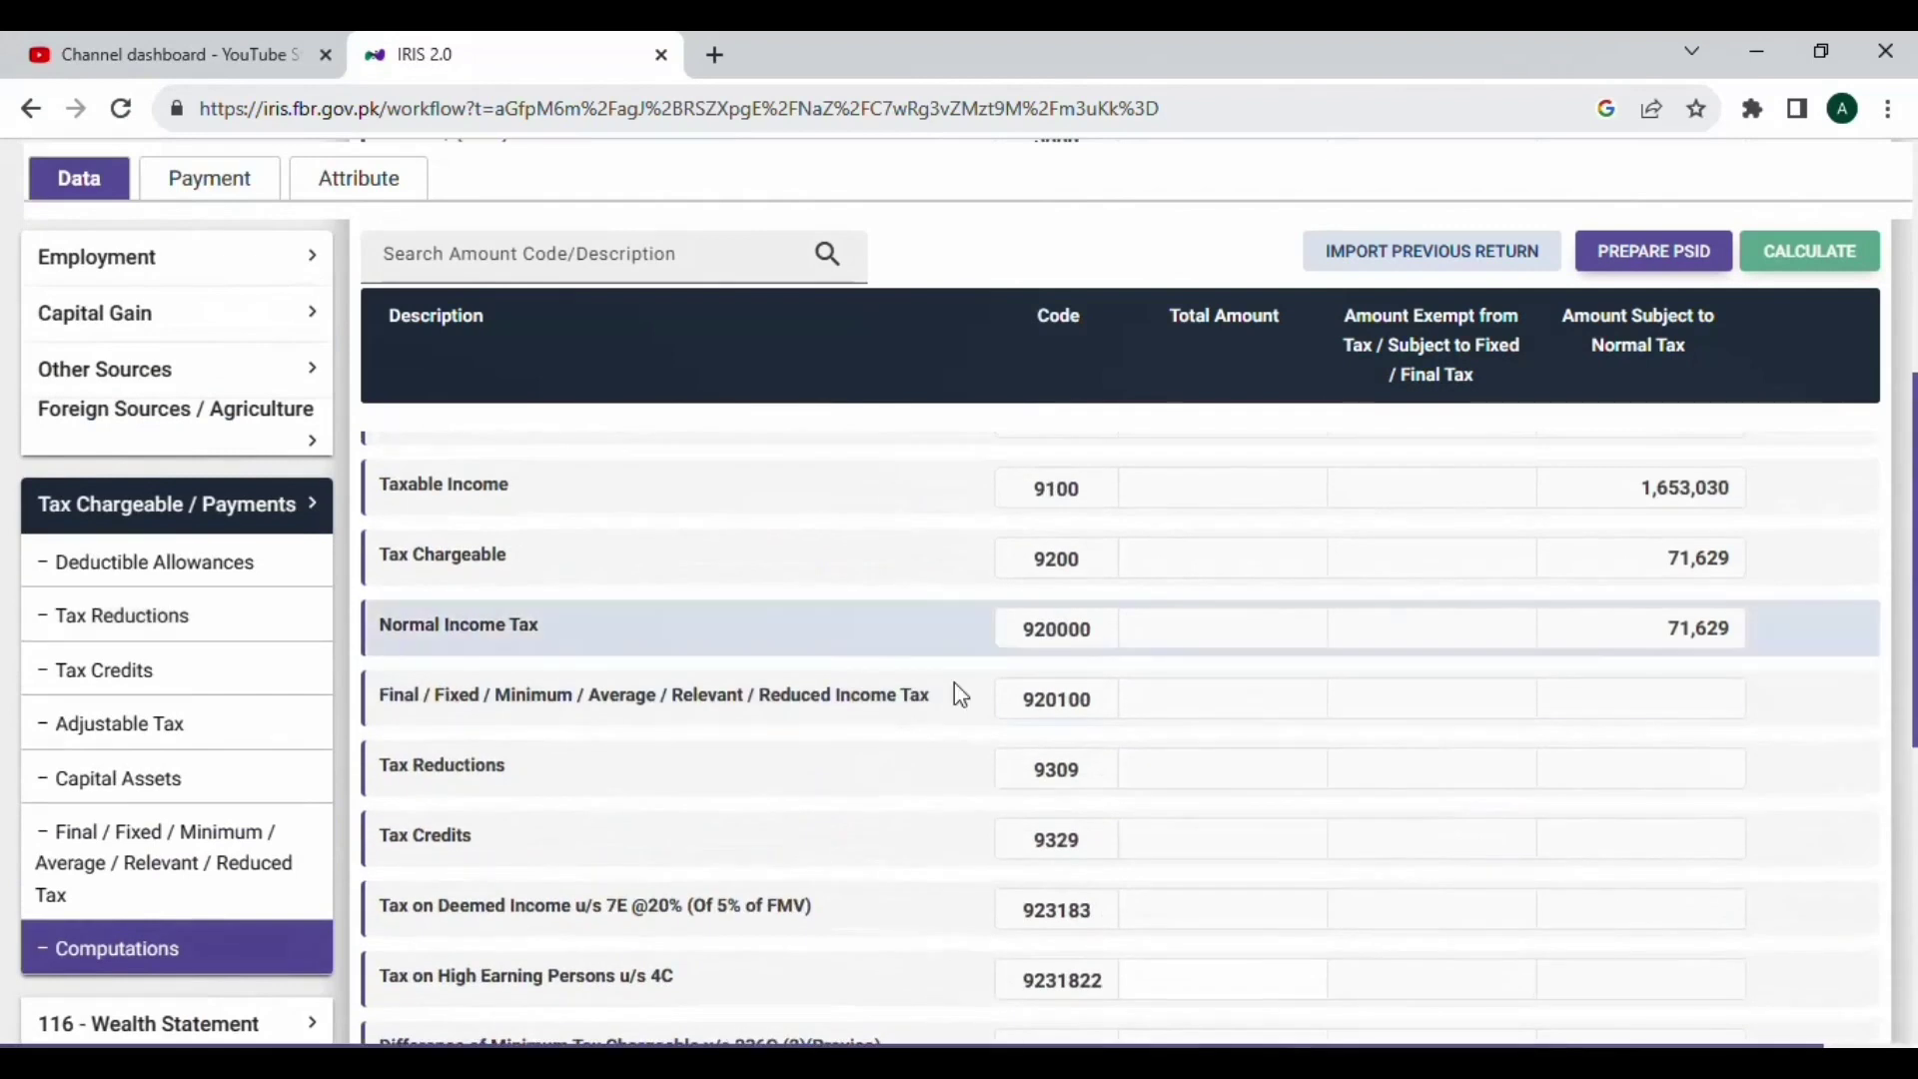
# Step: Switch to the Income Tax workbook in Excel and fill cells D3, D6 and D9 with green to mark them as done
pyautogui.hotkey('alt', 'Tab')
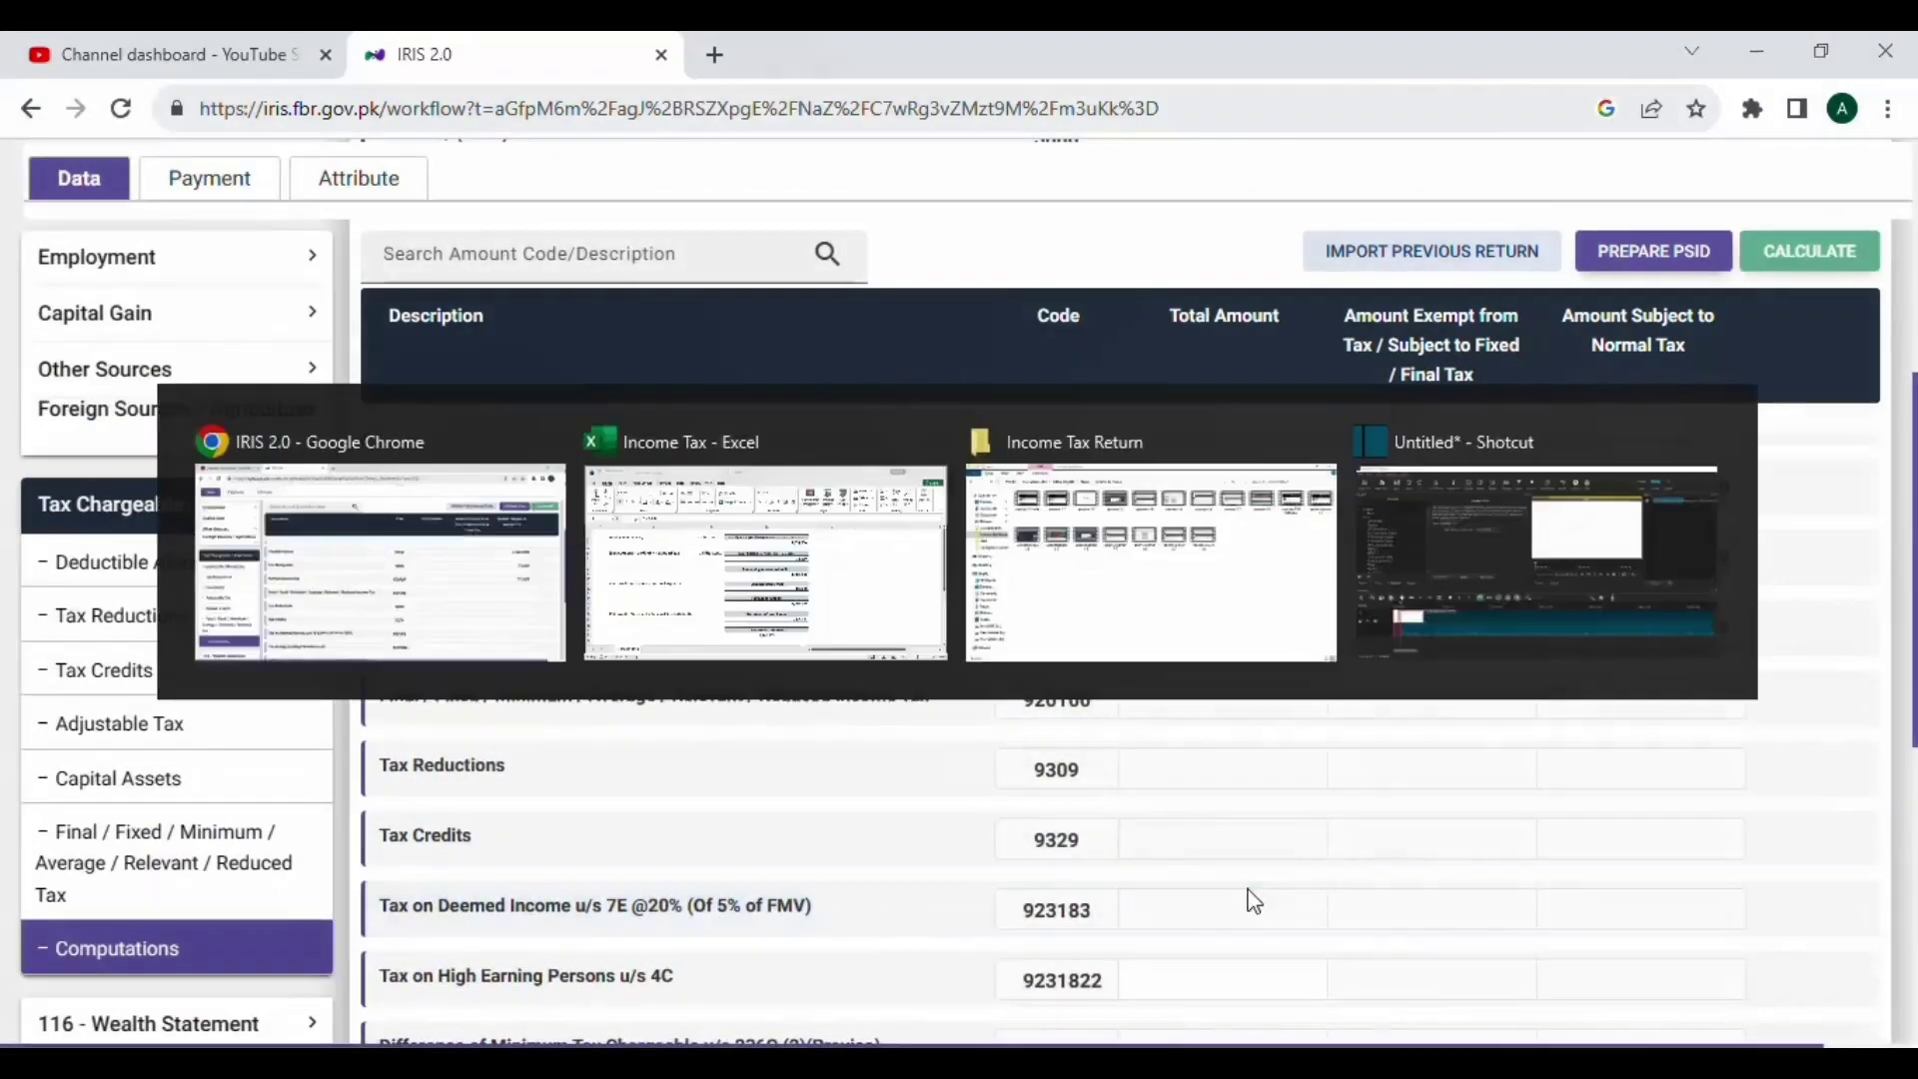
pyautogui.click(384, 219)
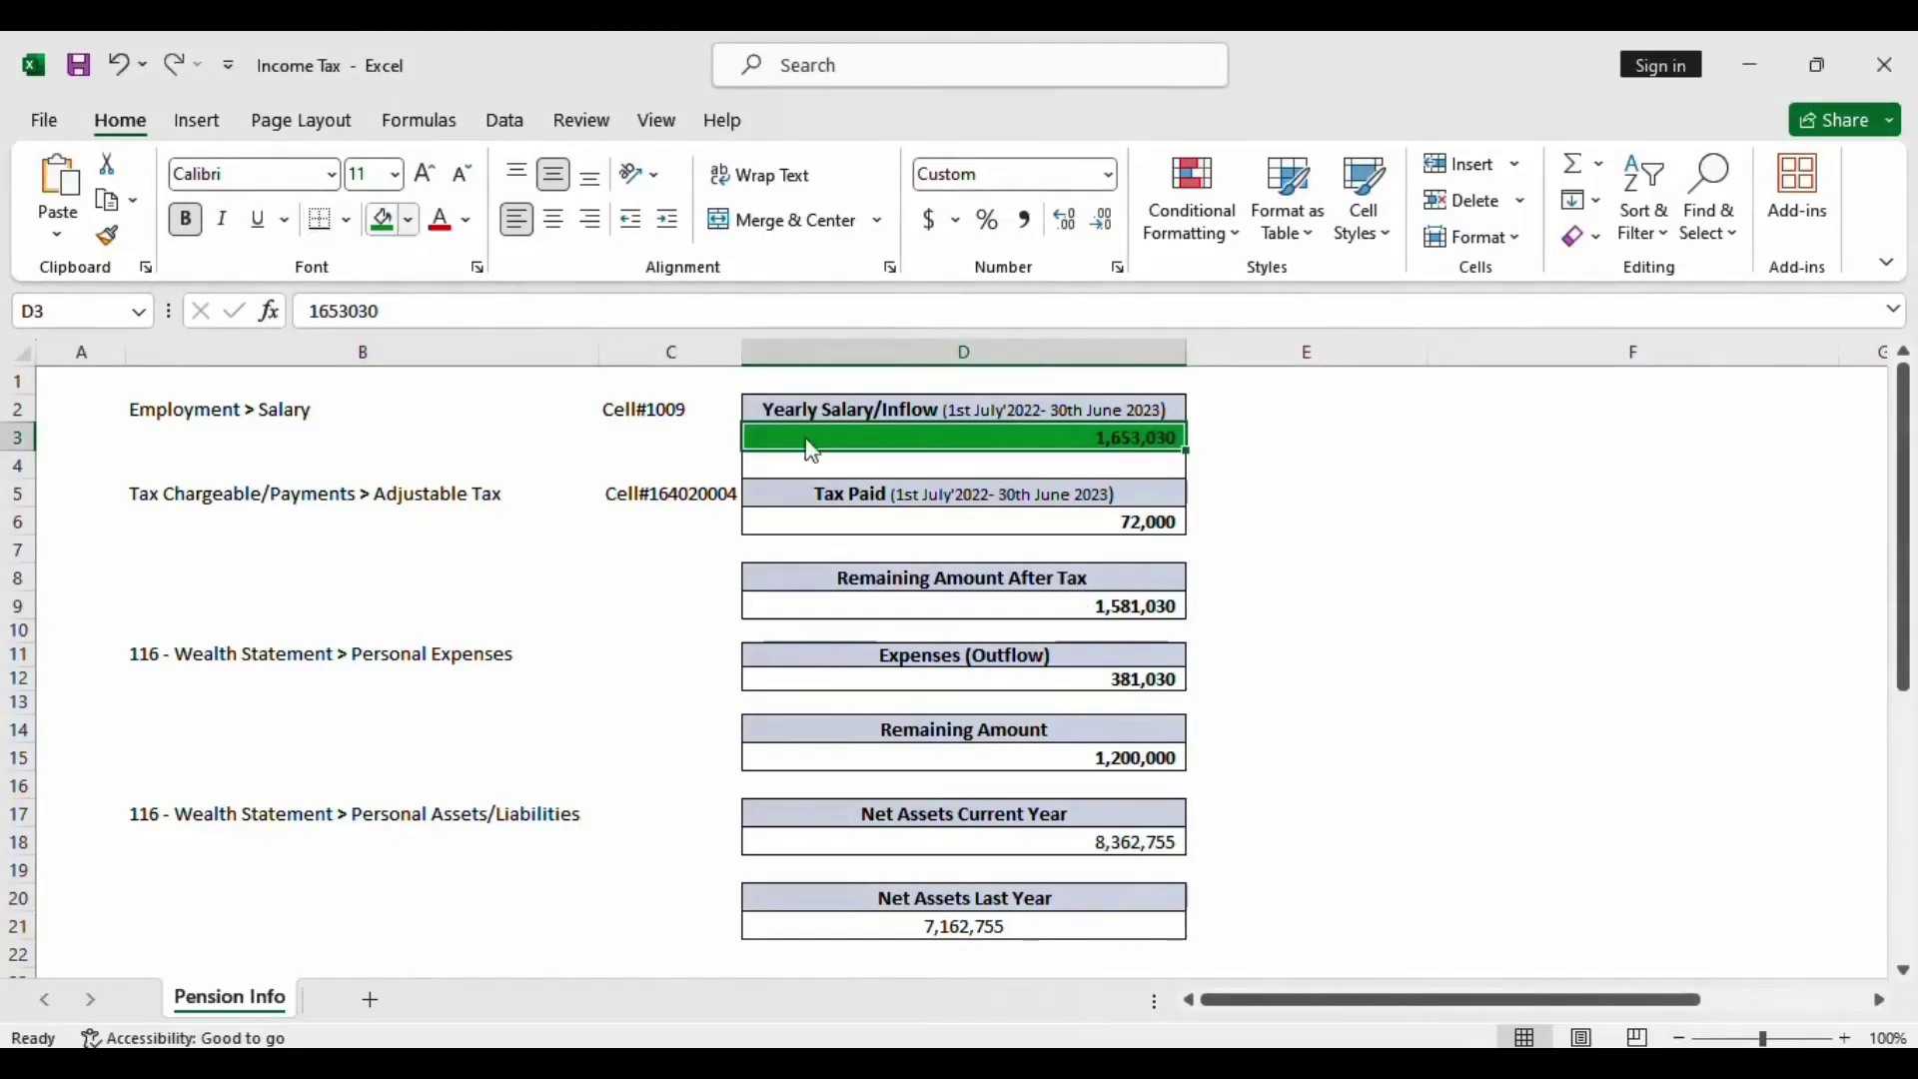
pyautogui.click(1119, 526)
pyautogui.click(383, 220)
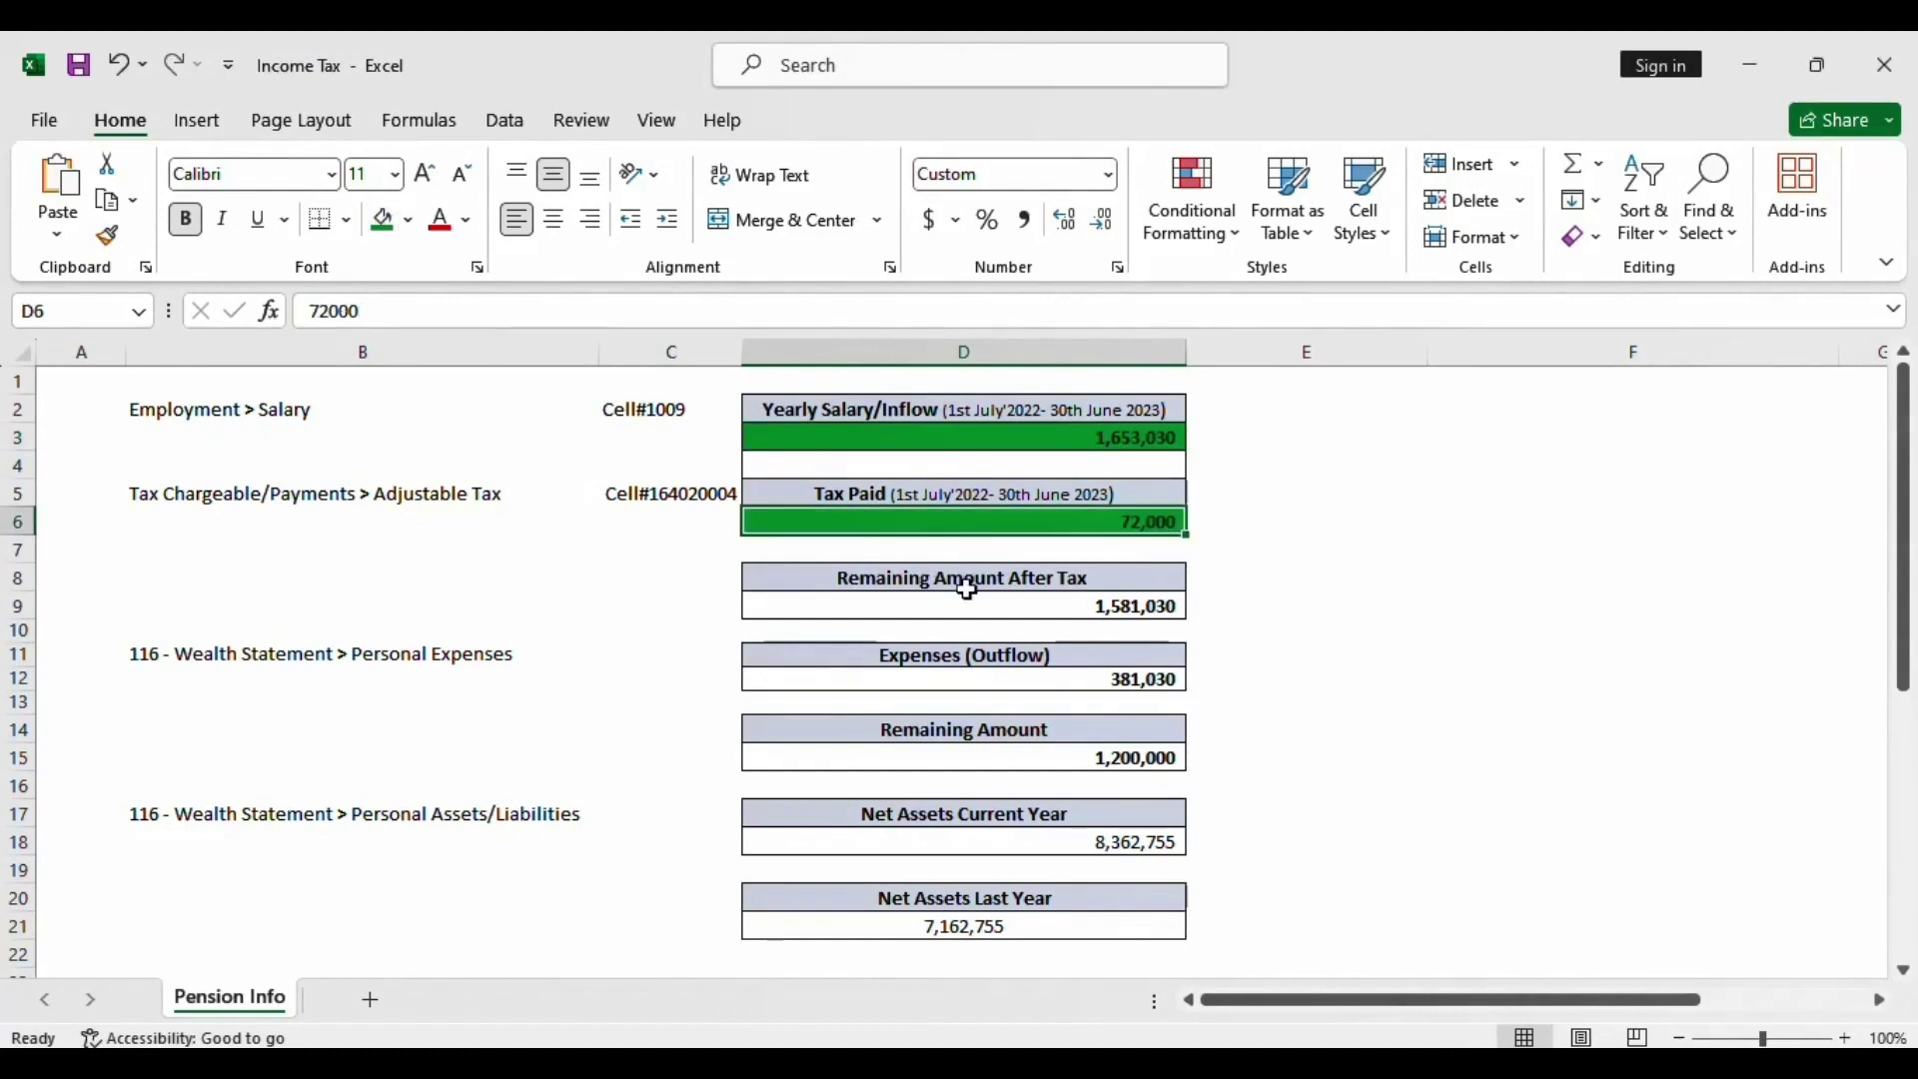
pyautogui.click(1138, 608)
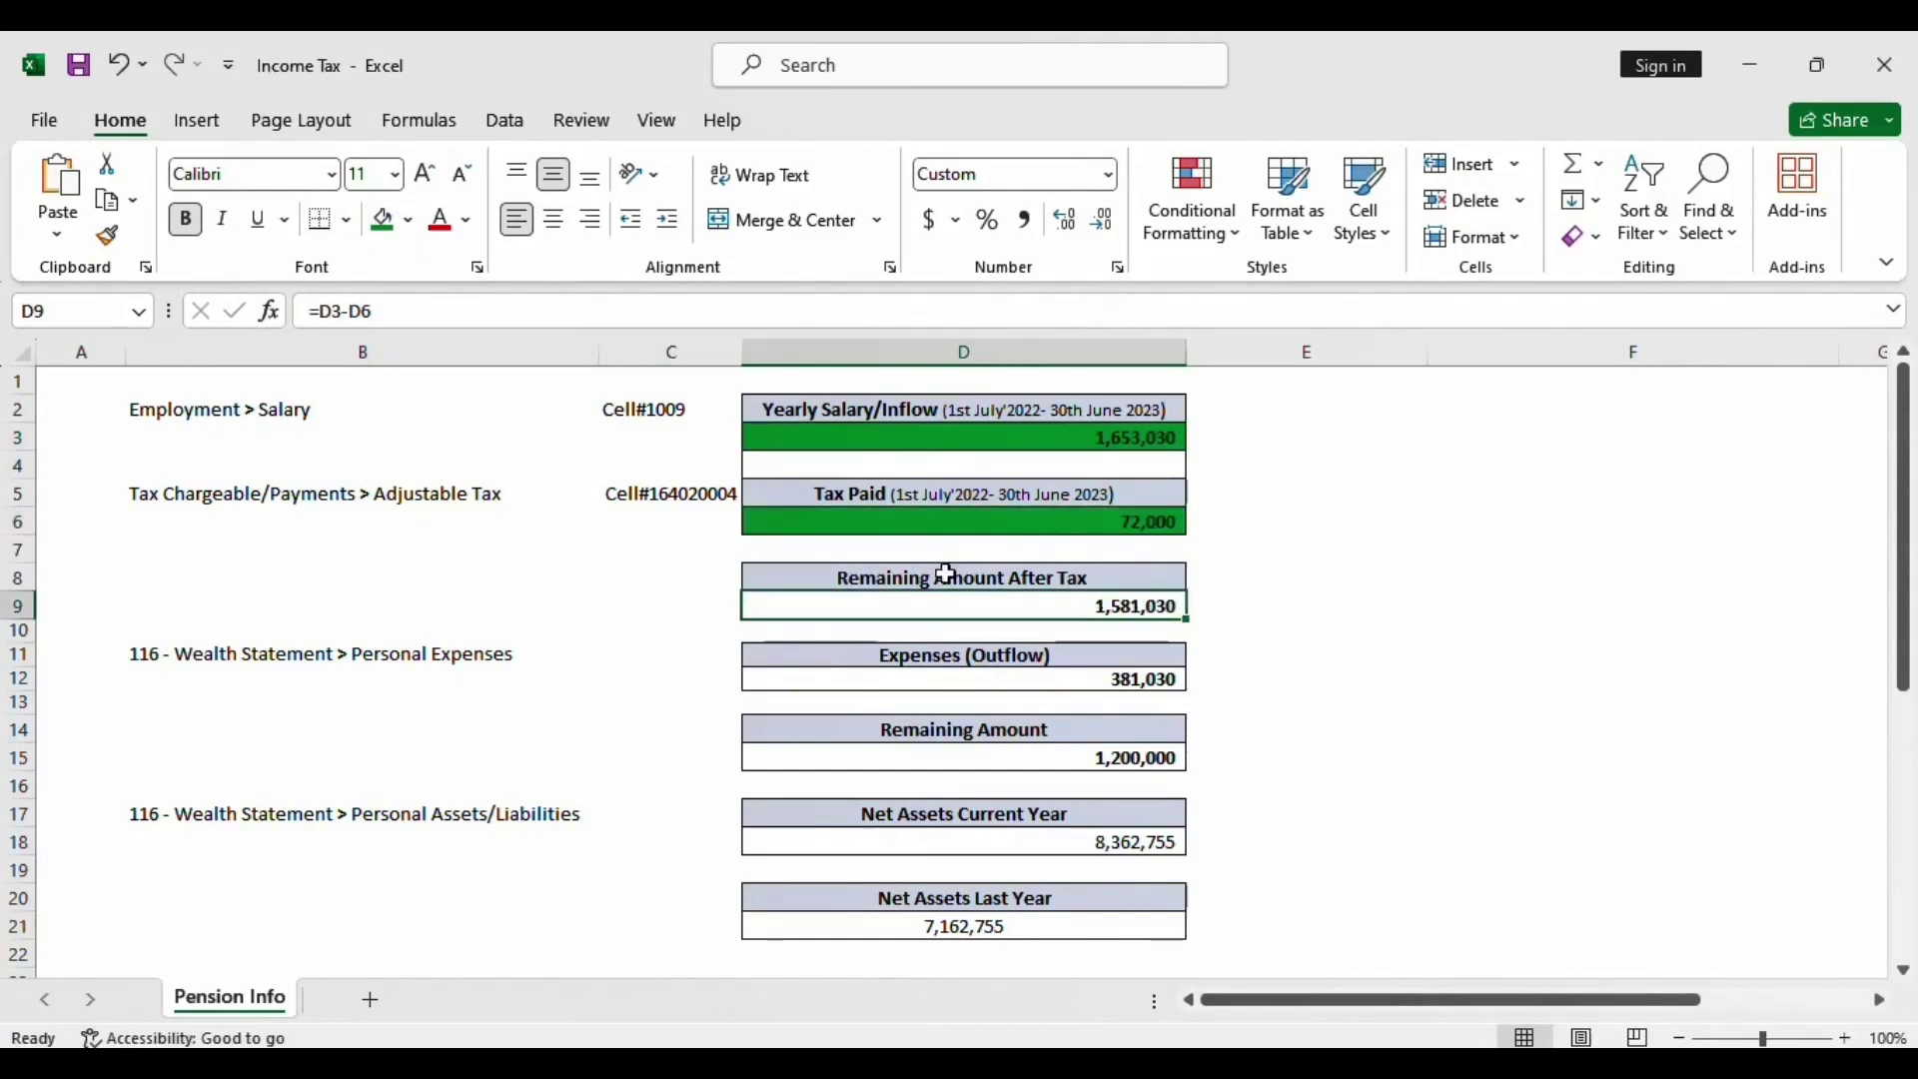
pyautogui.click(384, 220)
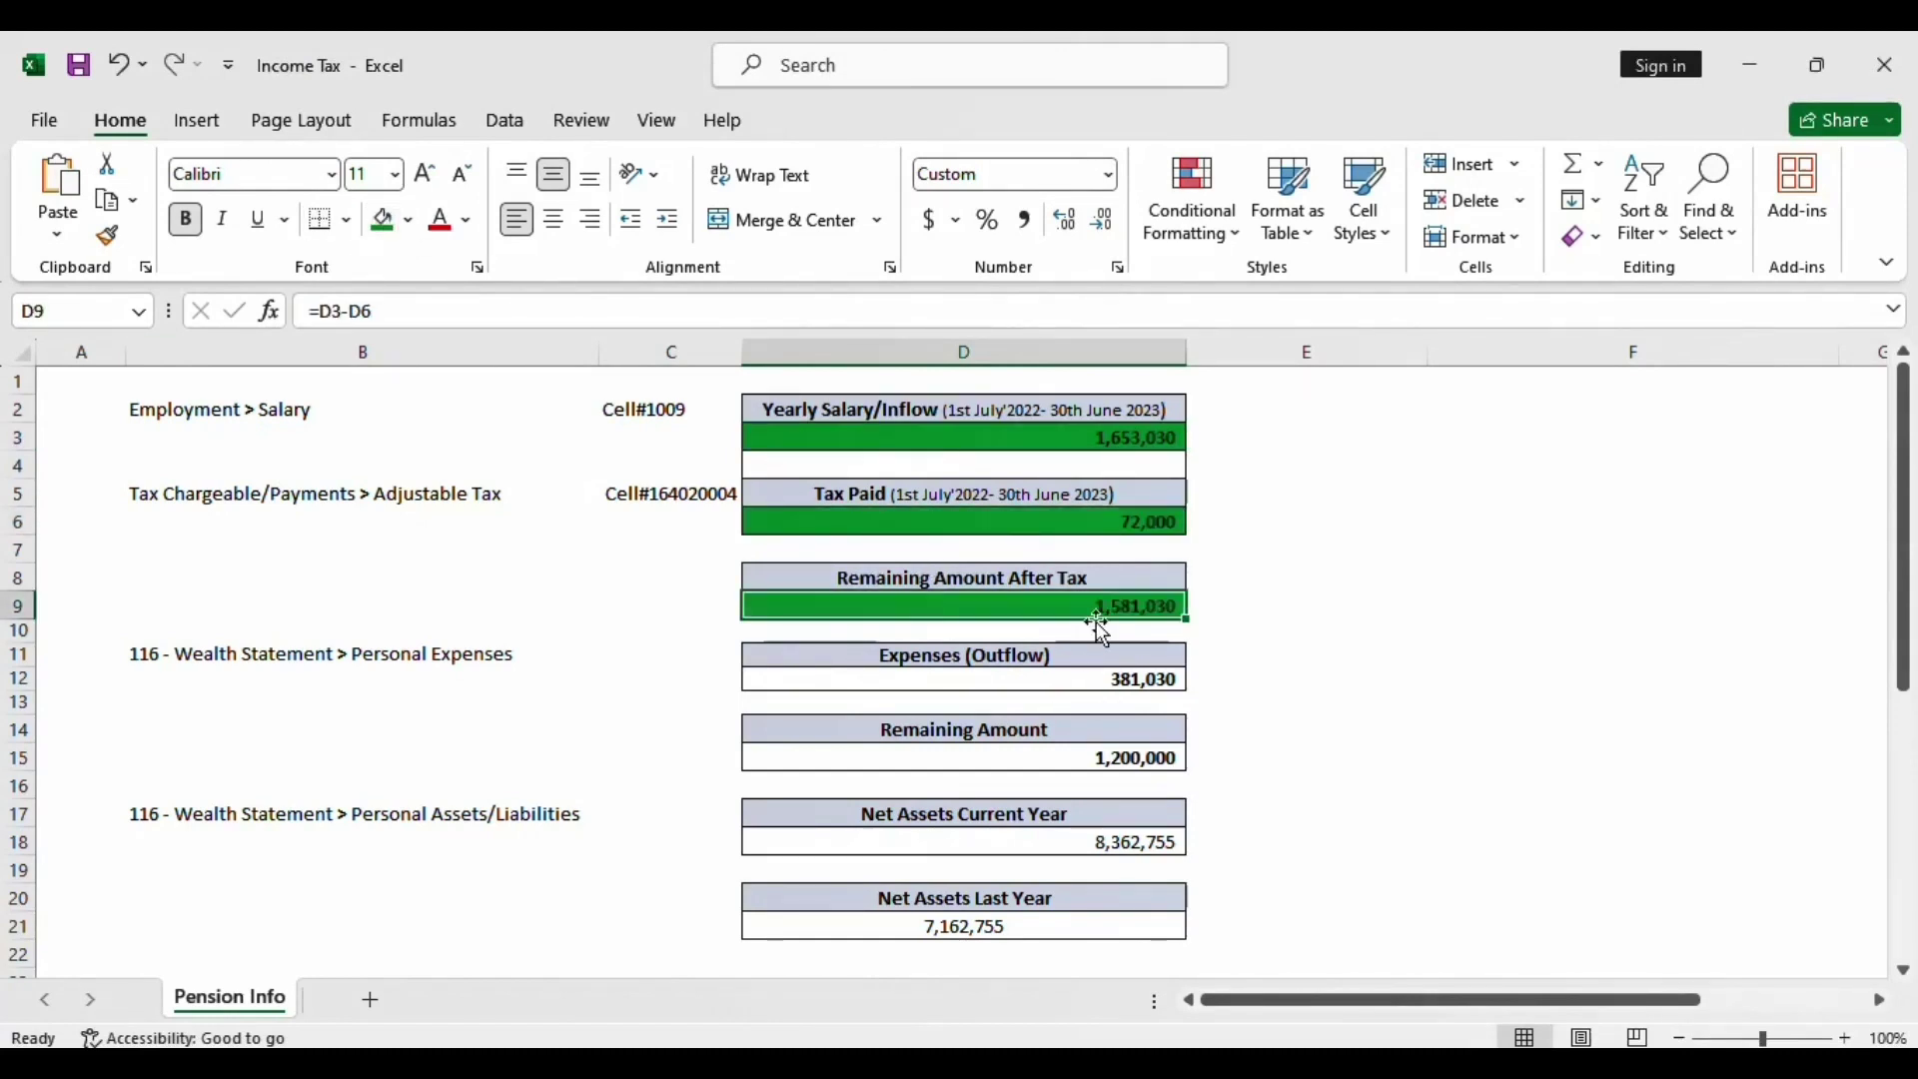
# Step: Open the Personal Expenses section of the 116 - Wealth Statement in IRIS and check the expenses amount in cell D12 of the Excel workbook
pyautogui.click(1151, 687)
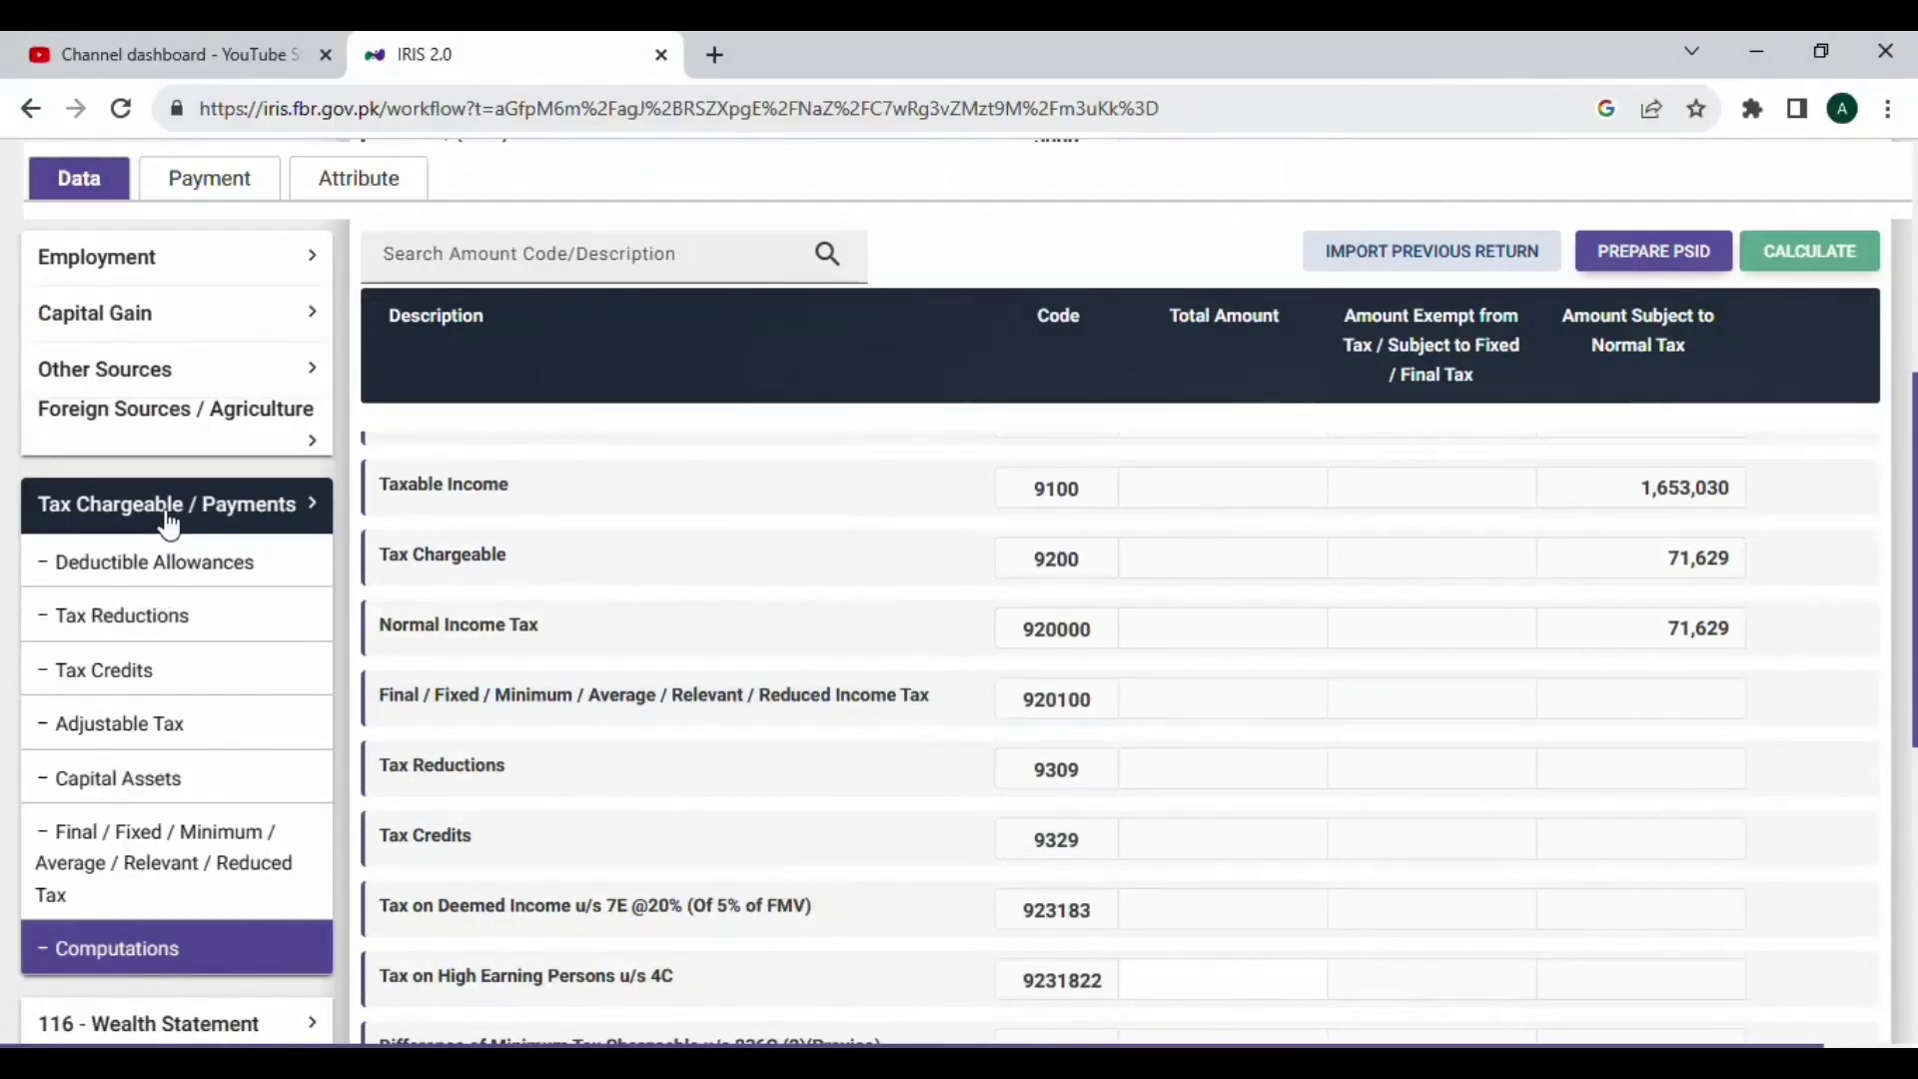
pyautogui.click(171, 512)
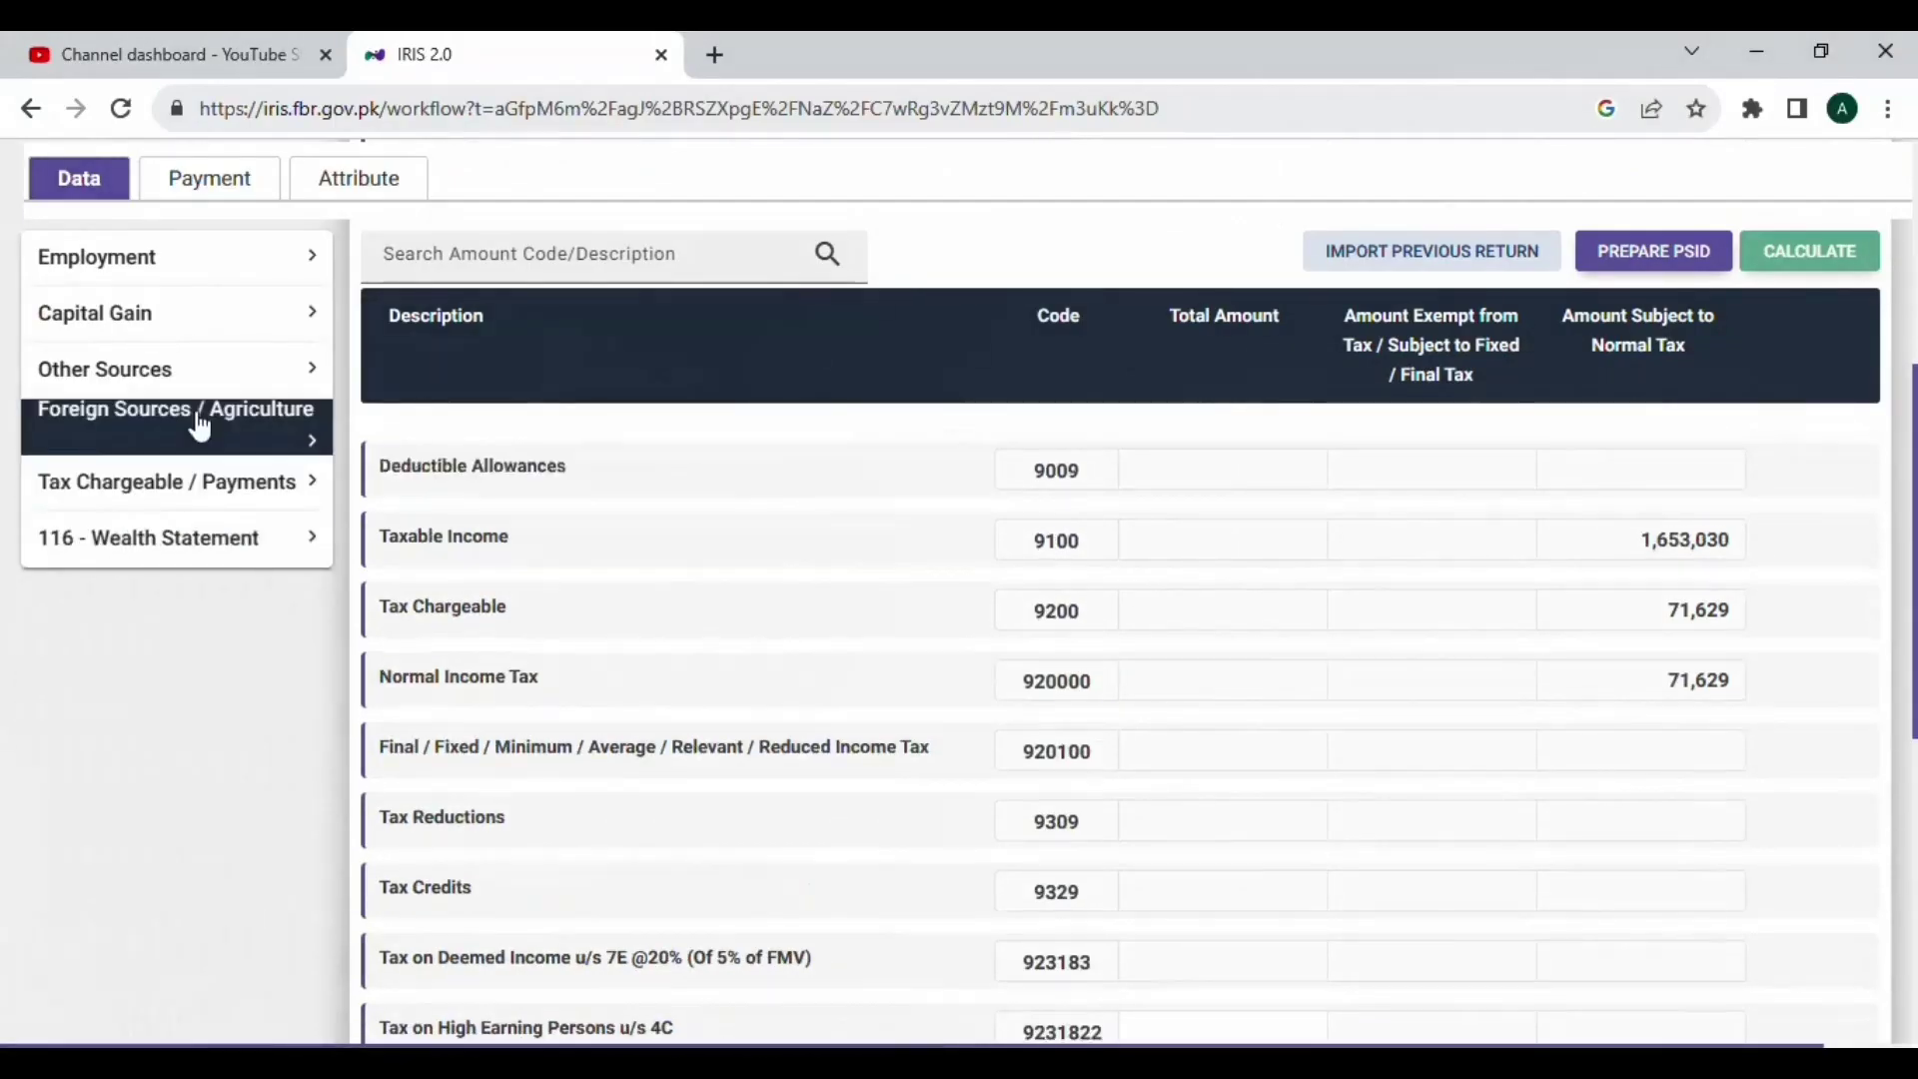
pyautogui.click(236, 543)
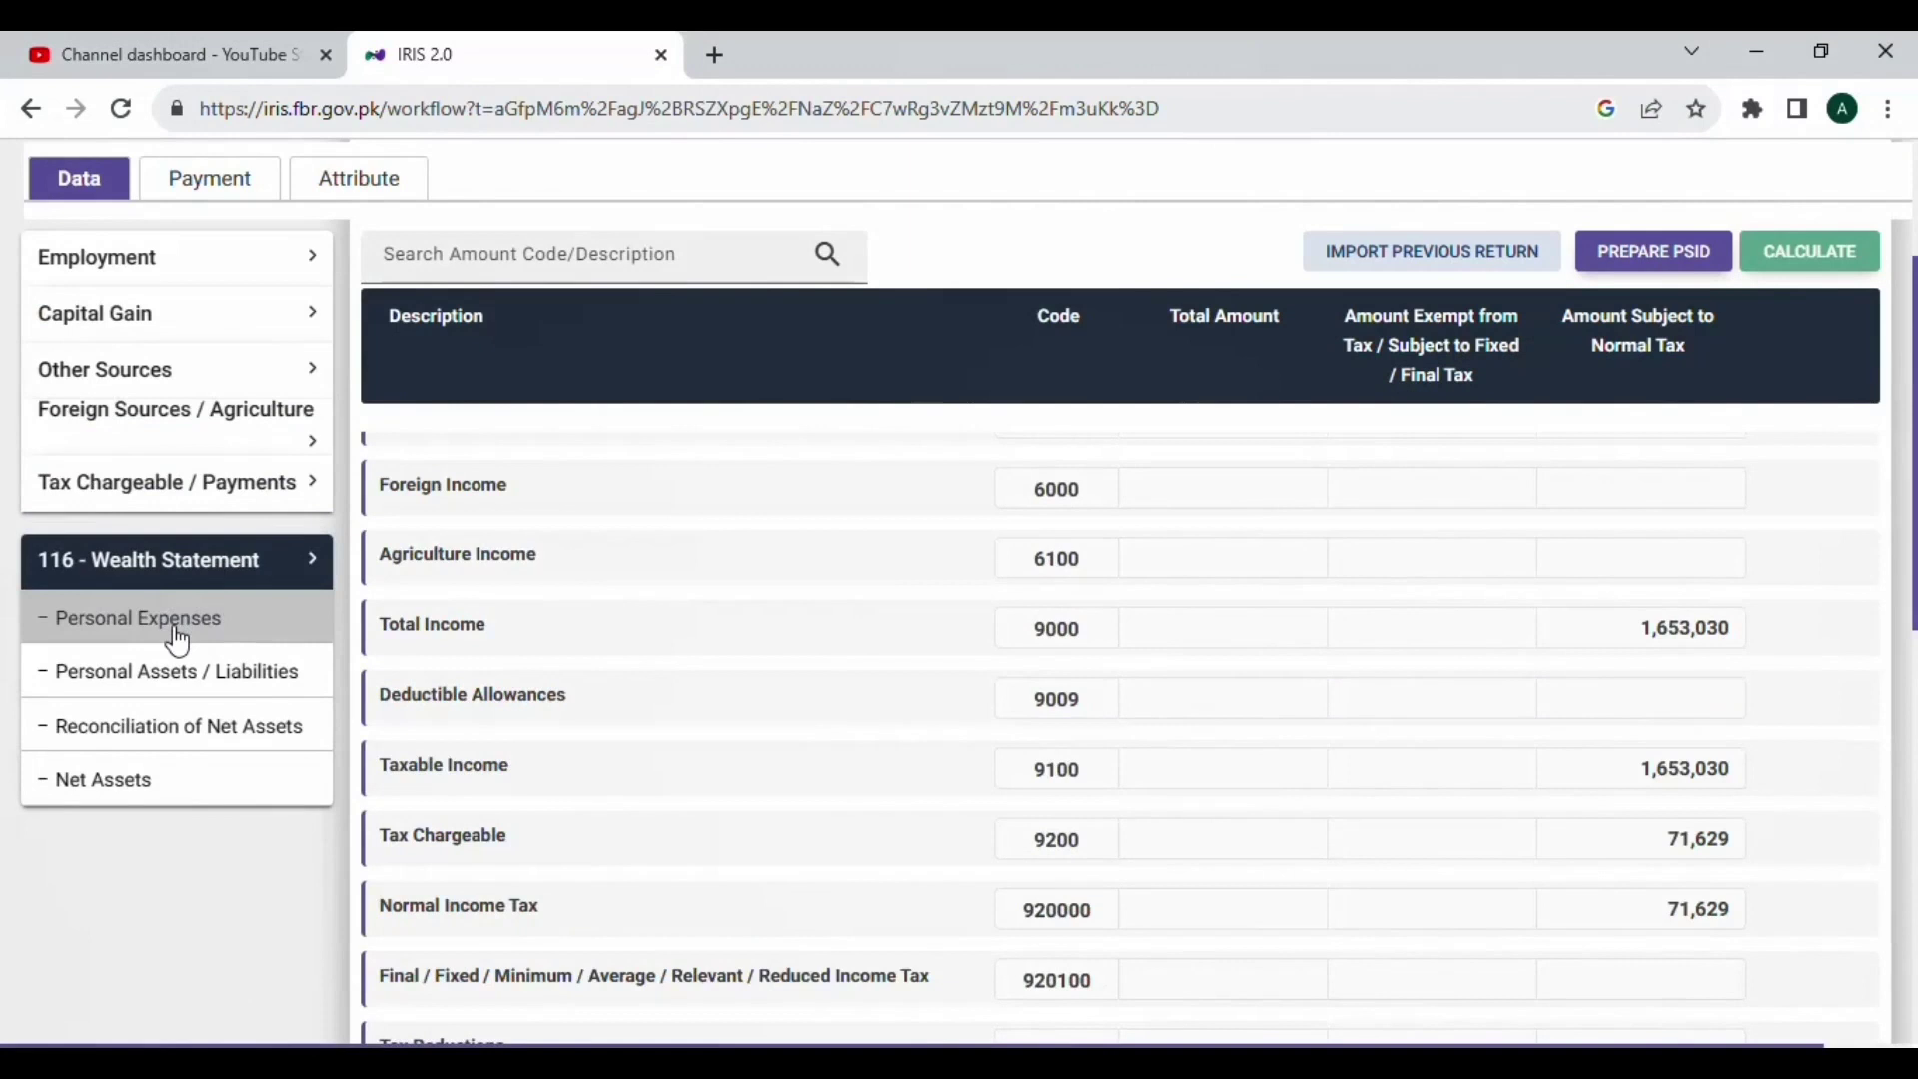
pyautogui.click(178, 635)
pyautogui.scroll(-2, 1295, 514)
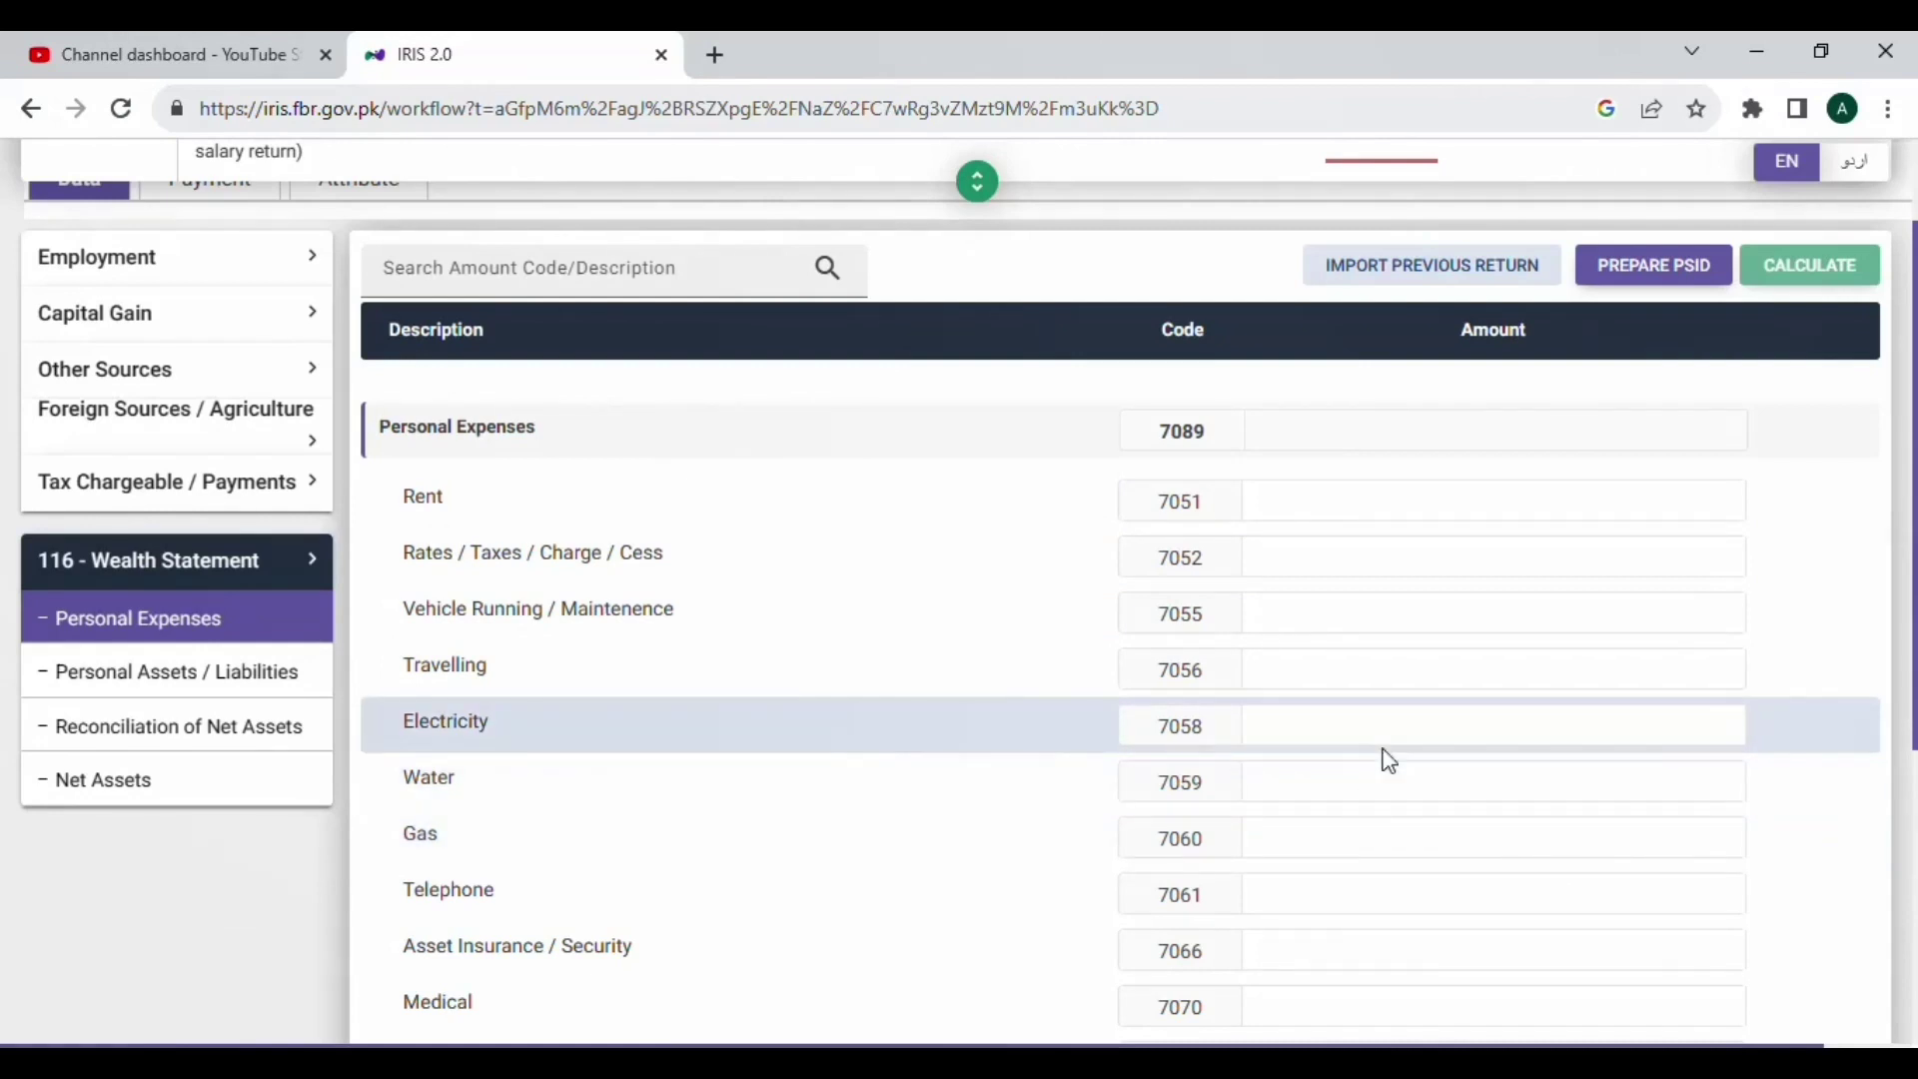
pyautogui.hotkey('alt', 'Tab')
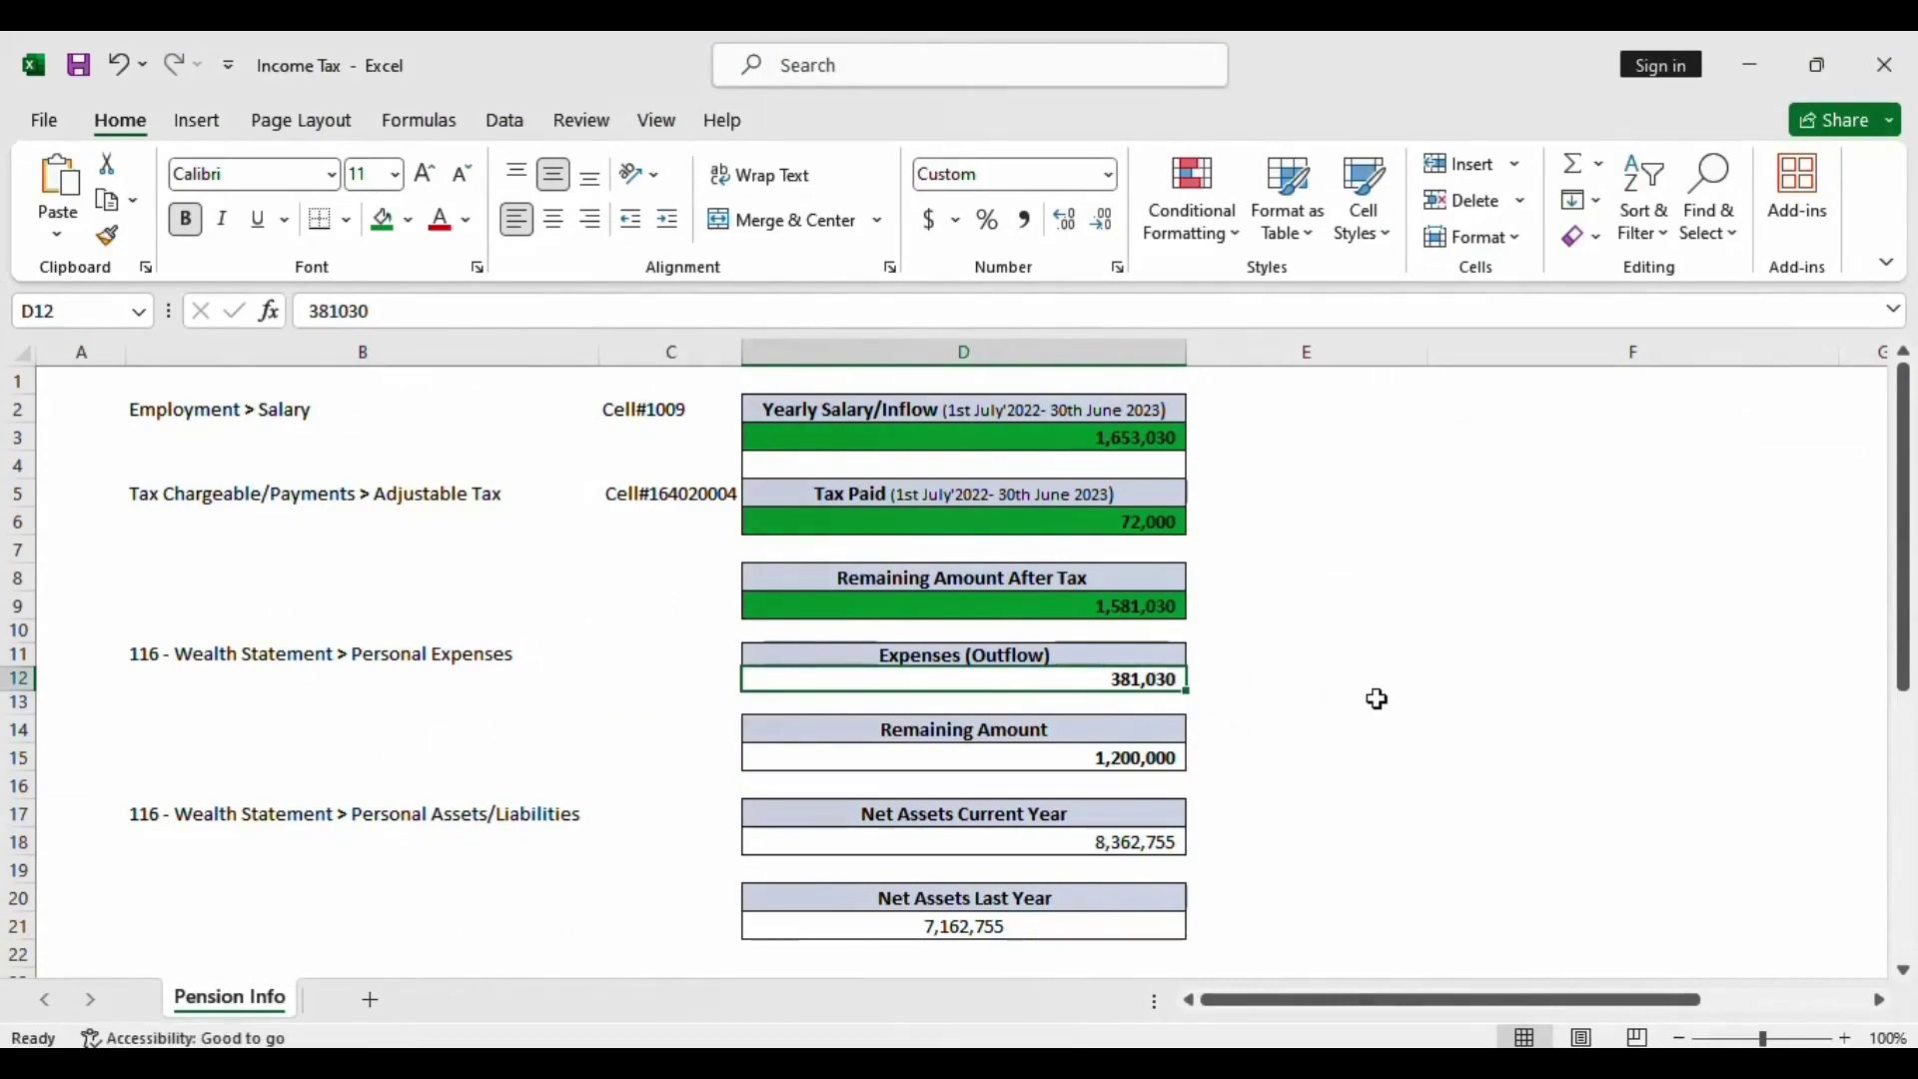
pyautogui.hotkey('alt', 'Tab')
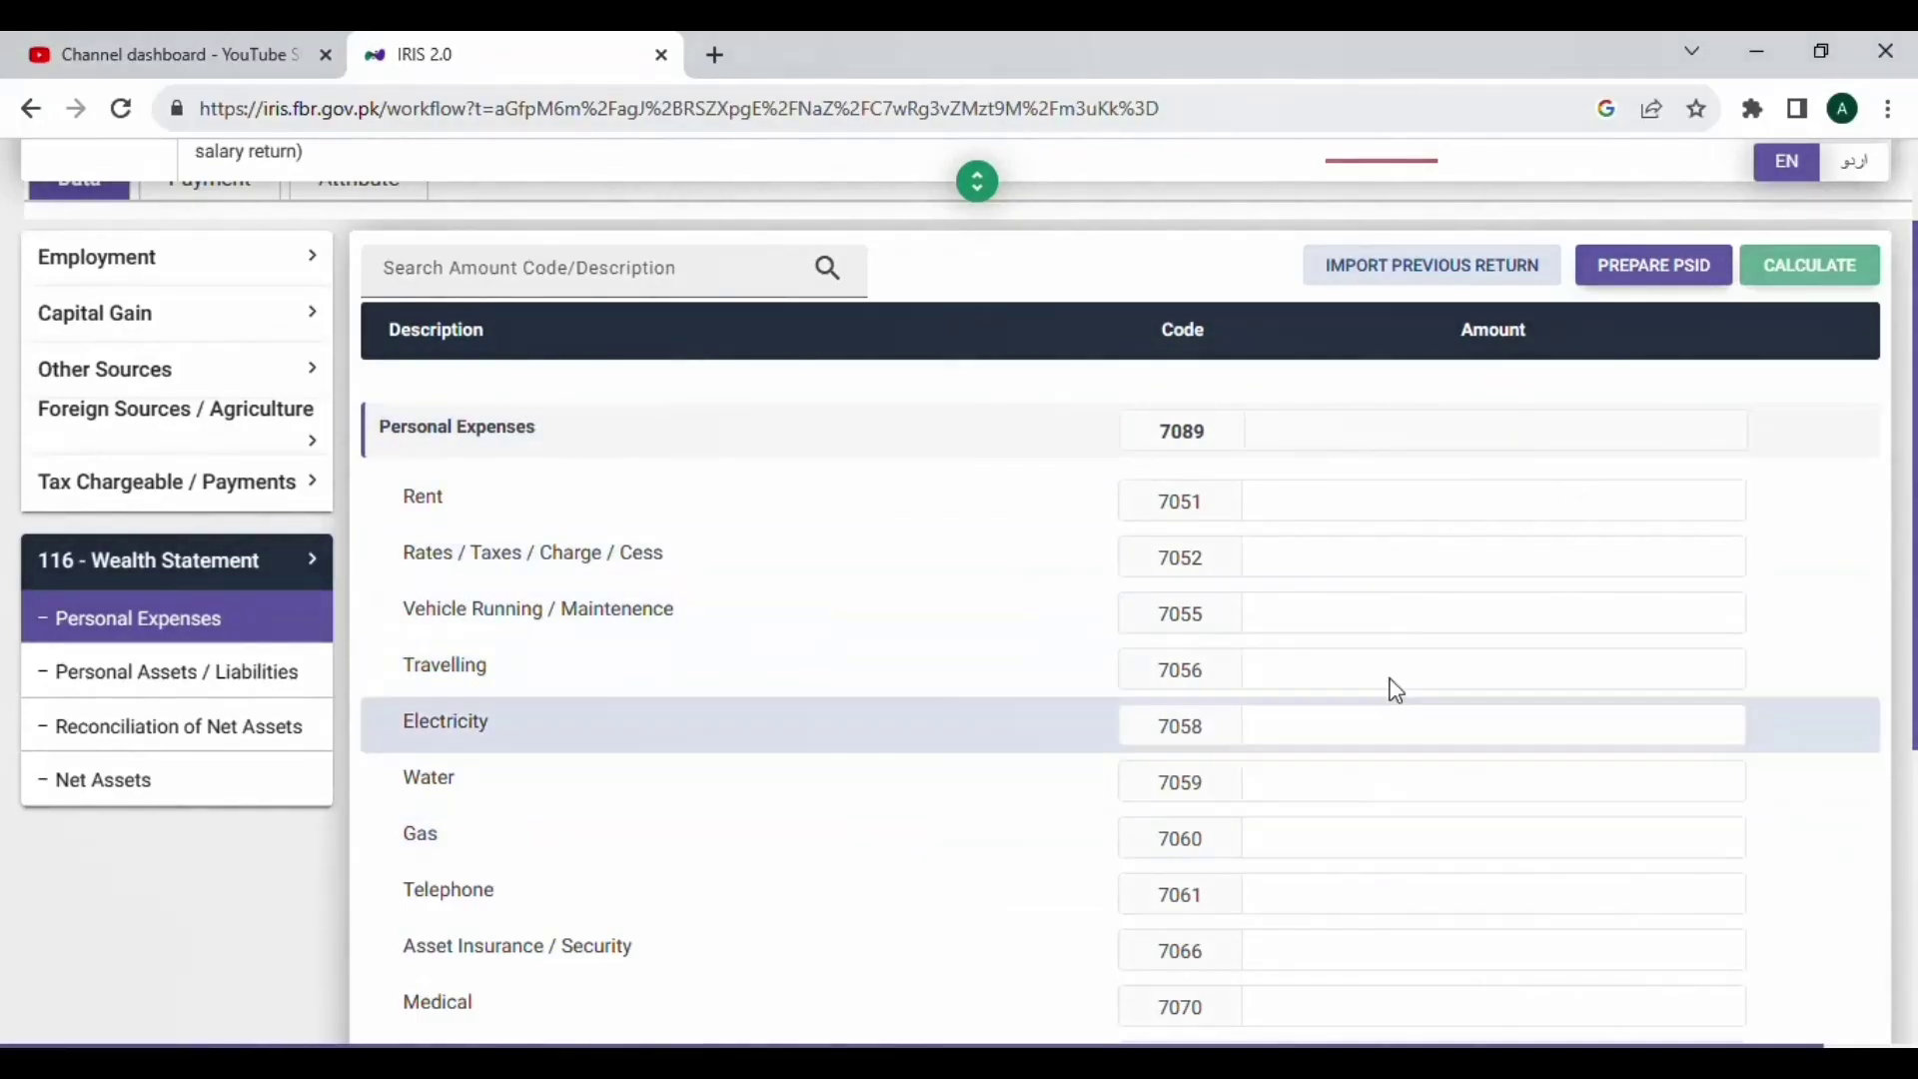
# Step: In IRIS, enter personal expenses of 81,030 for Vehicle Running / Maintenence, 50,000 for Travelling, 40,000 for Electricity and 10,000 for Gas
pyautogui.click(1450, 604)
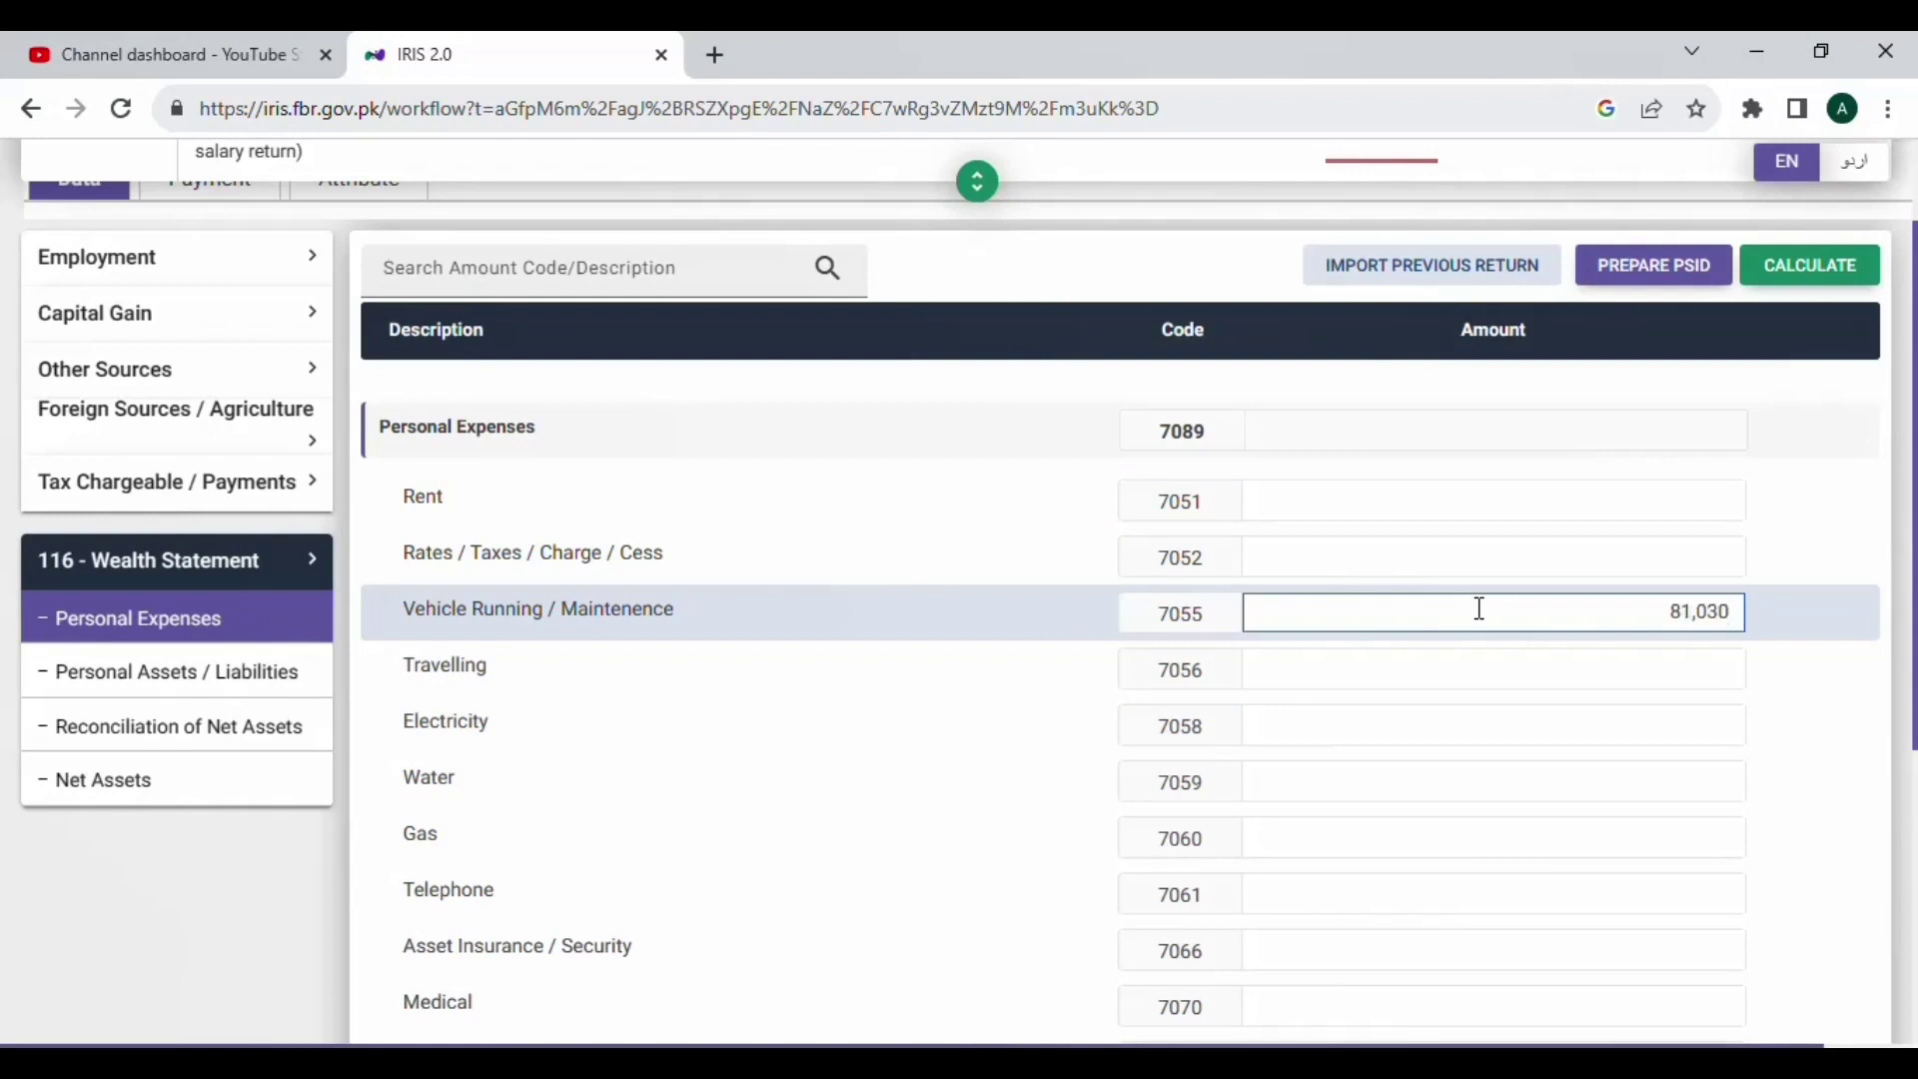
pyautogui.click(1806, 267)
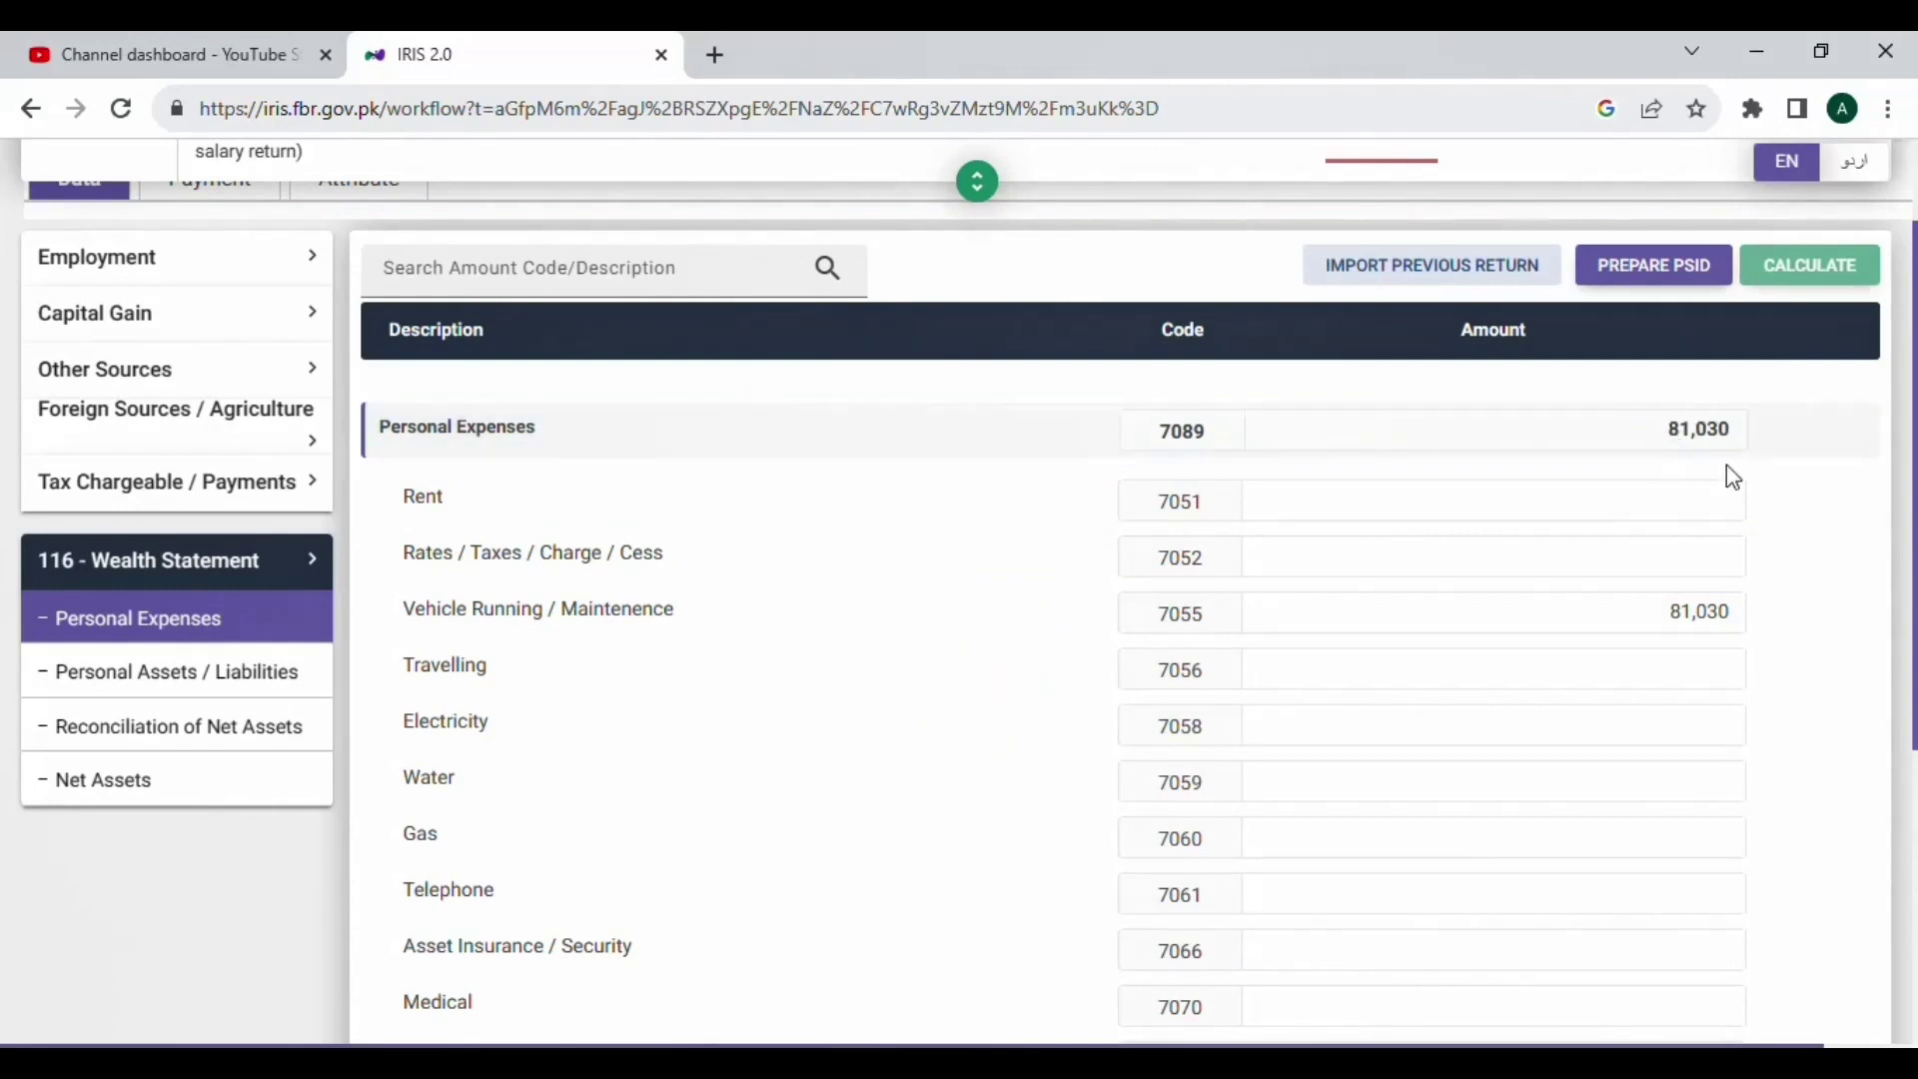
pyautogui.click(1649, 667)
pyautogui.write('50,000')
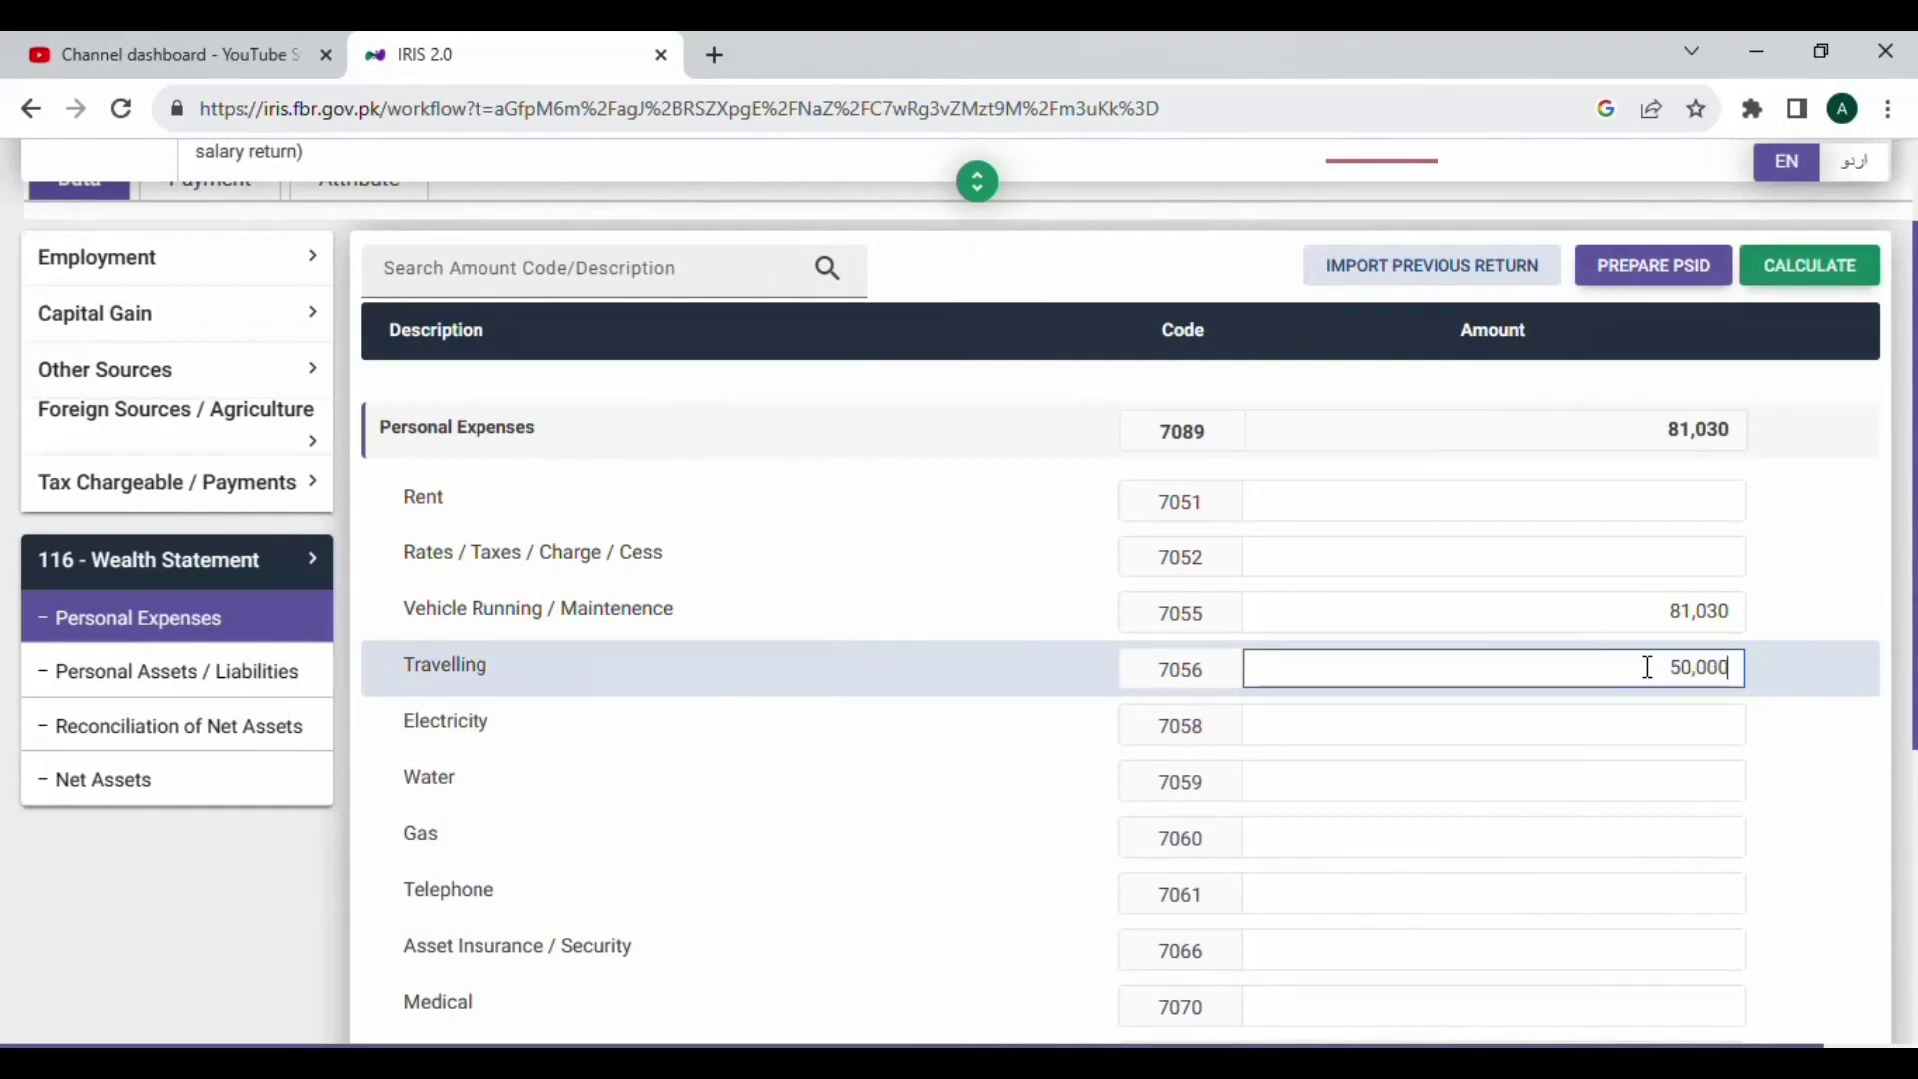
pyautogui.click(1553, 727)
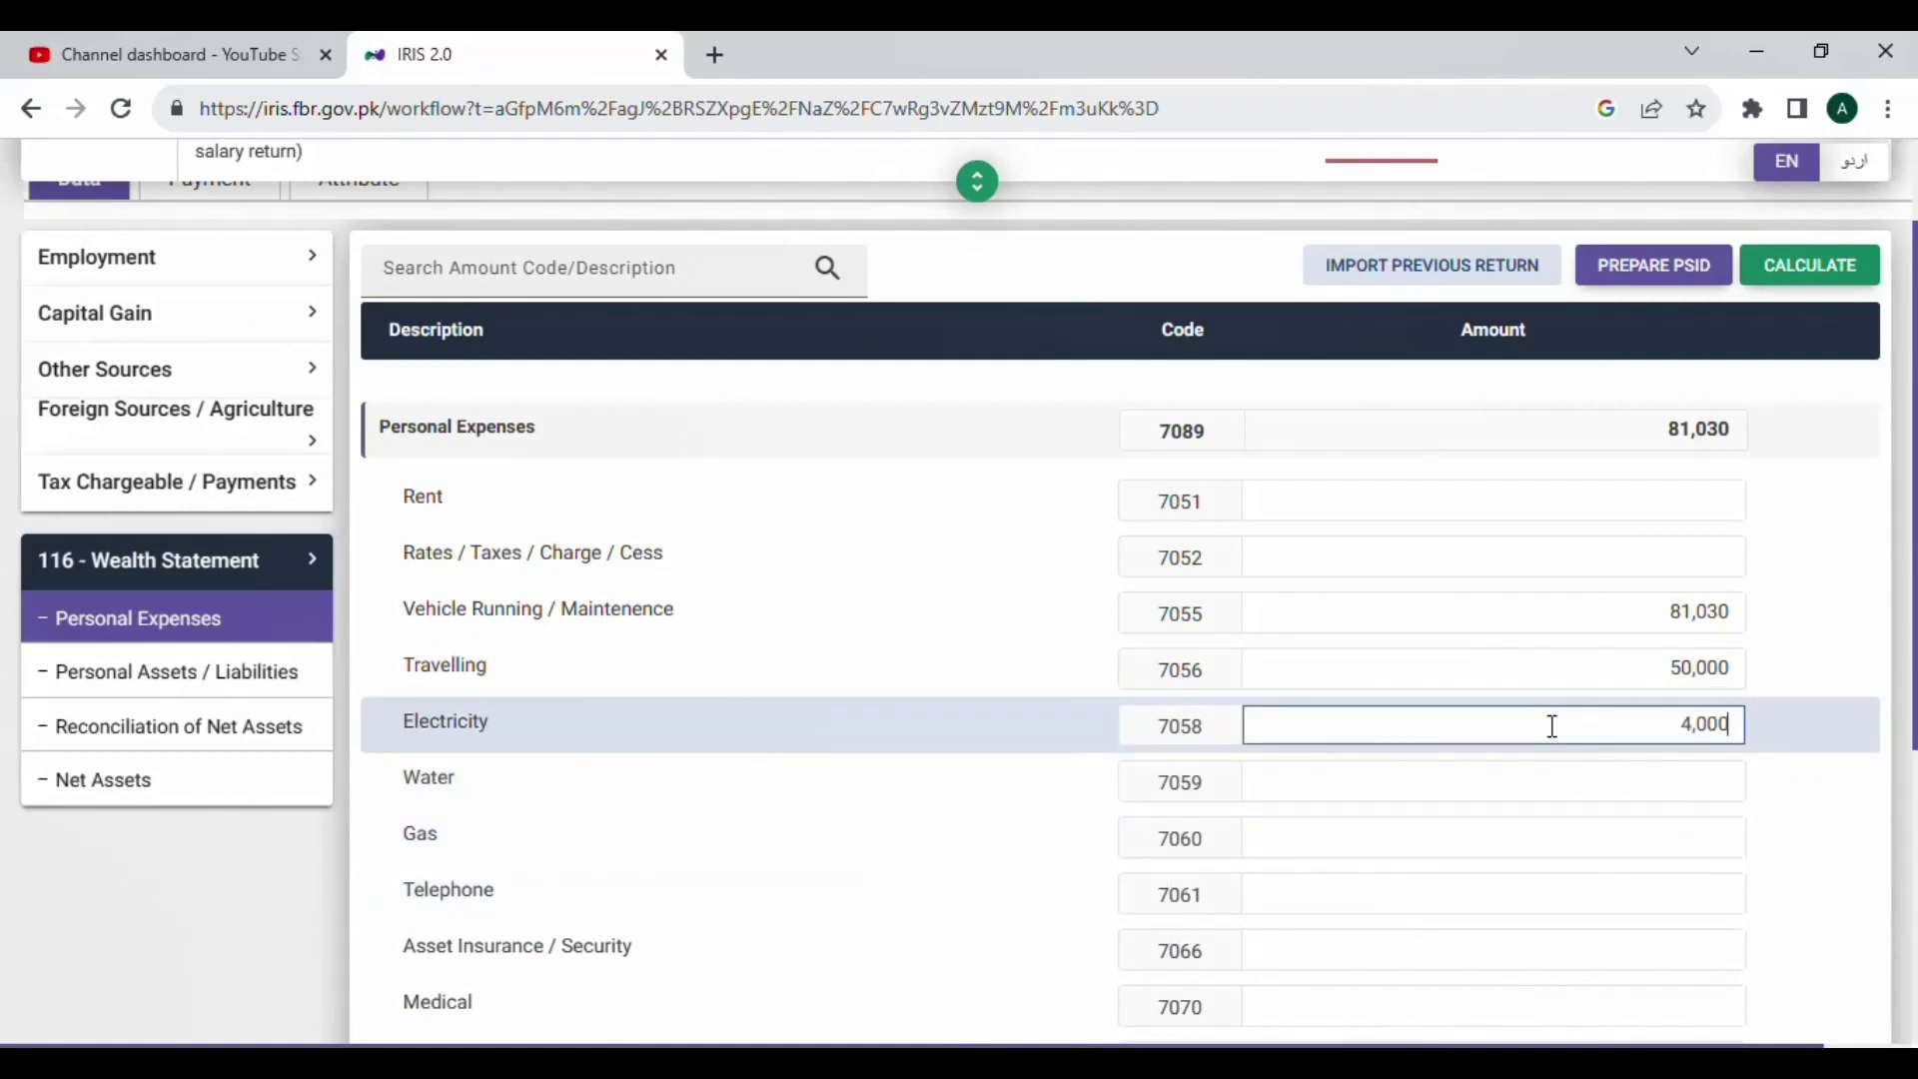
pyautogui.write('10,000')
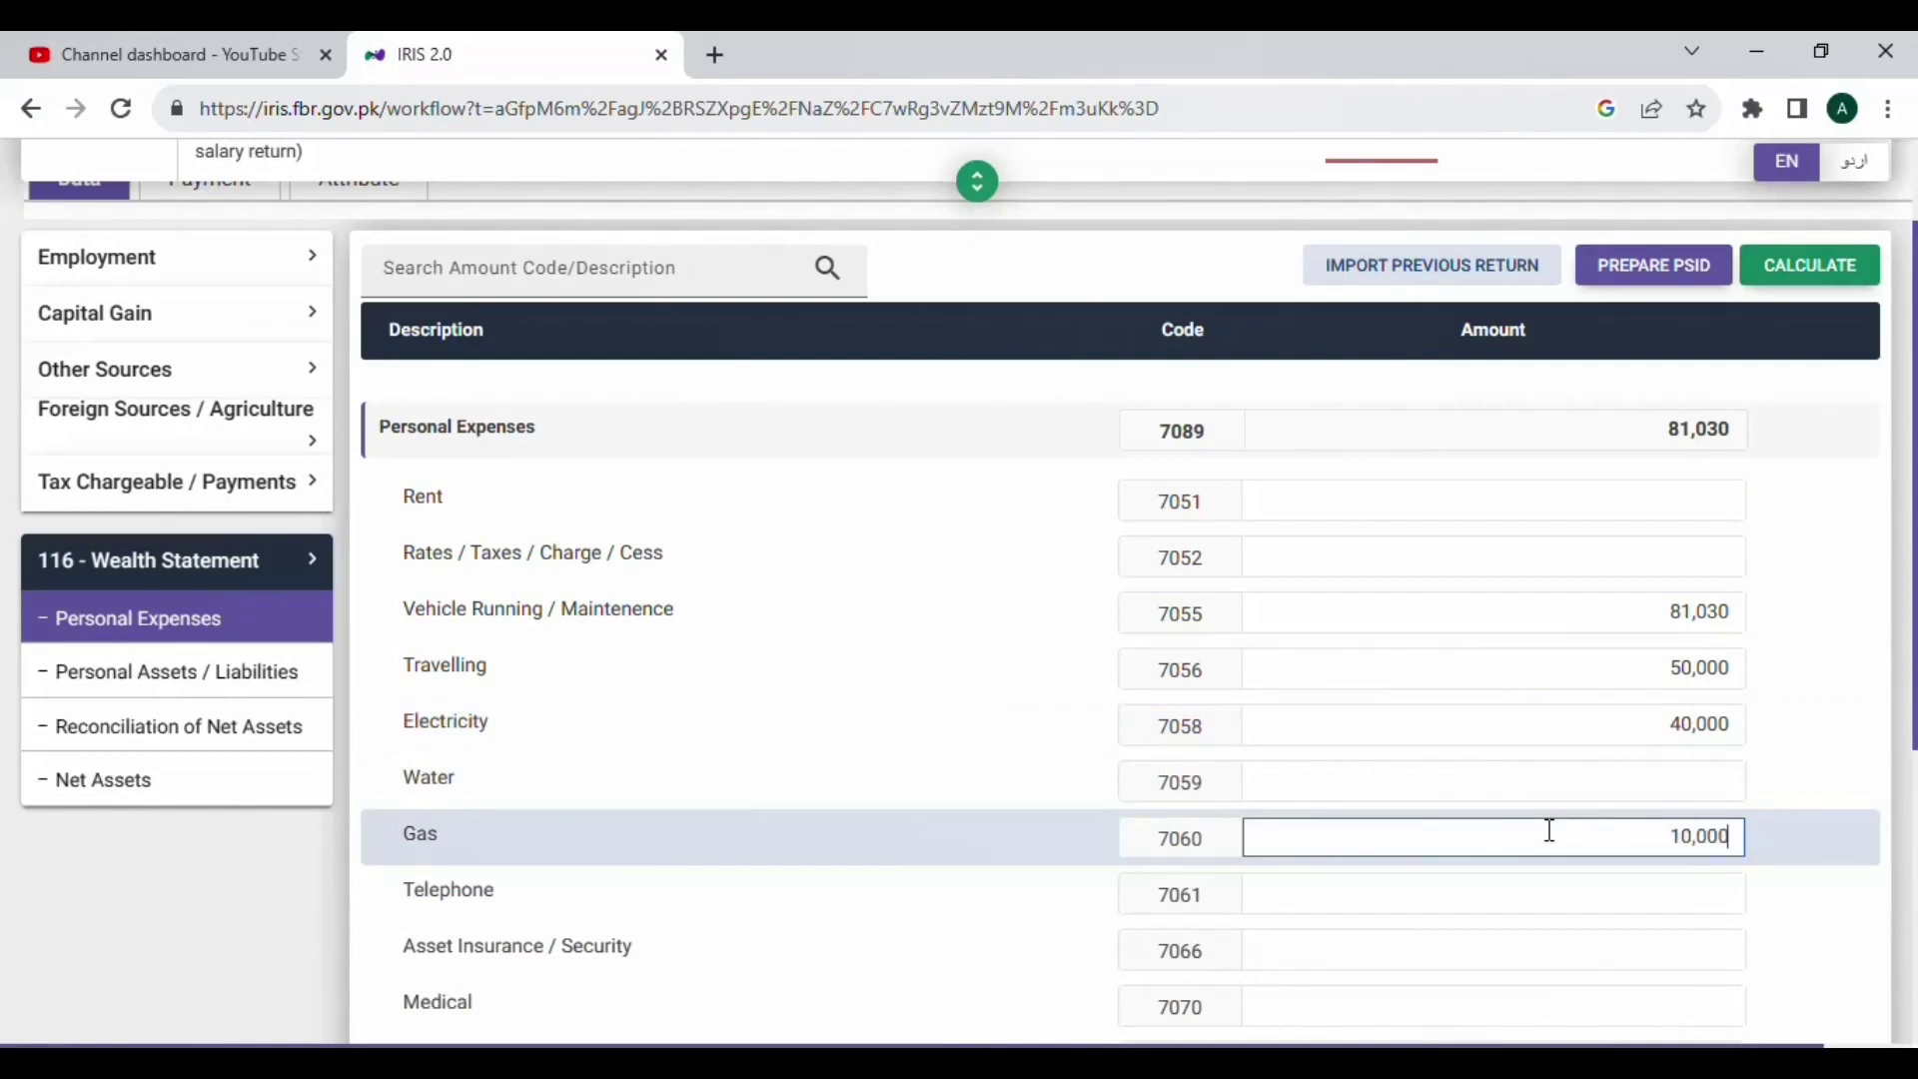
# Step: Enter 50,000 for Medical and 100,000 for Other Personal / Household Expenses, and calculate the return
pyautogui.click(1623, 894)
pyautogui.scroll(-3, 1678, 925)
pyautogui.click(1579, 729)
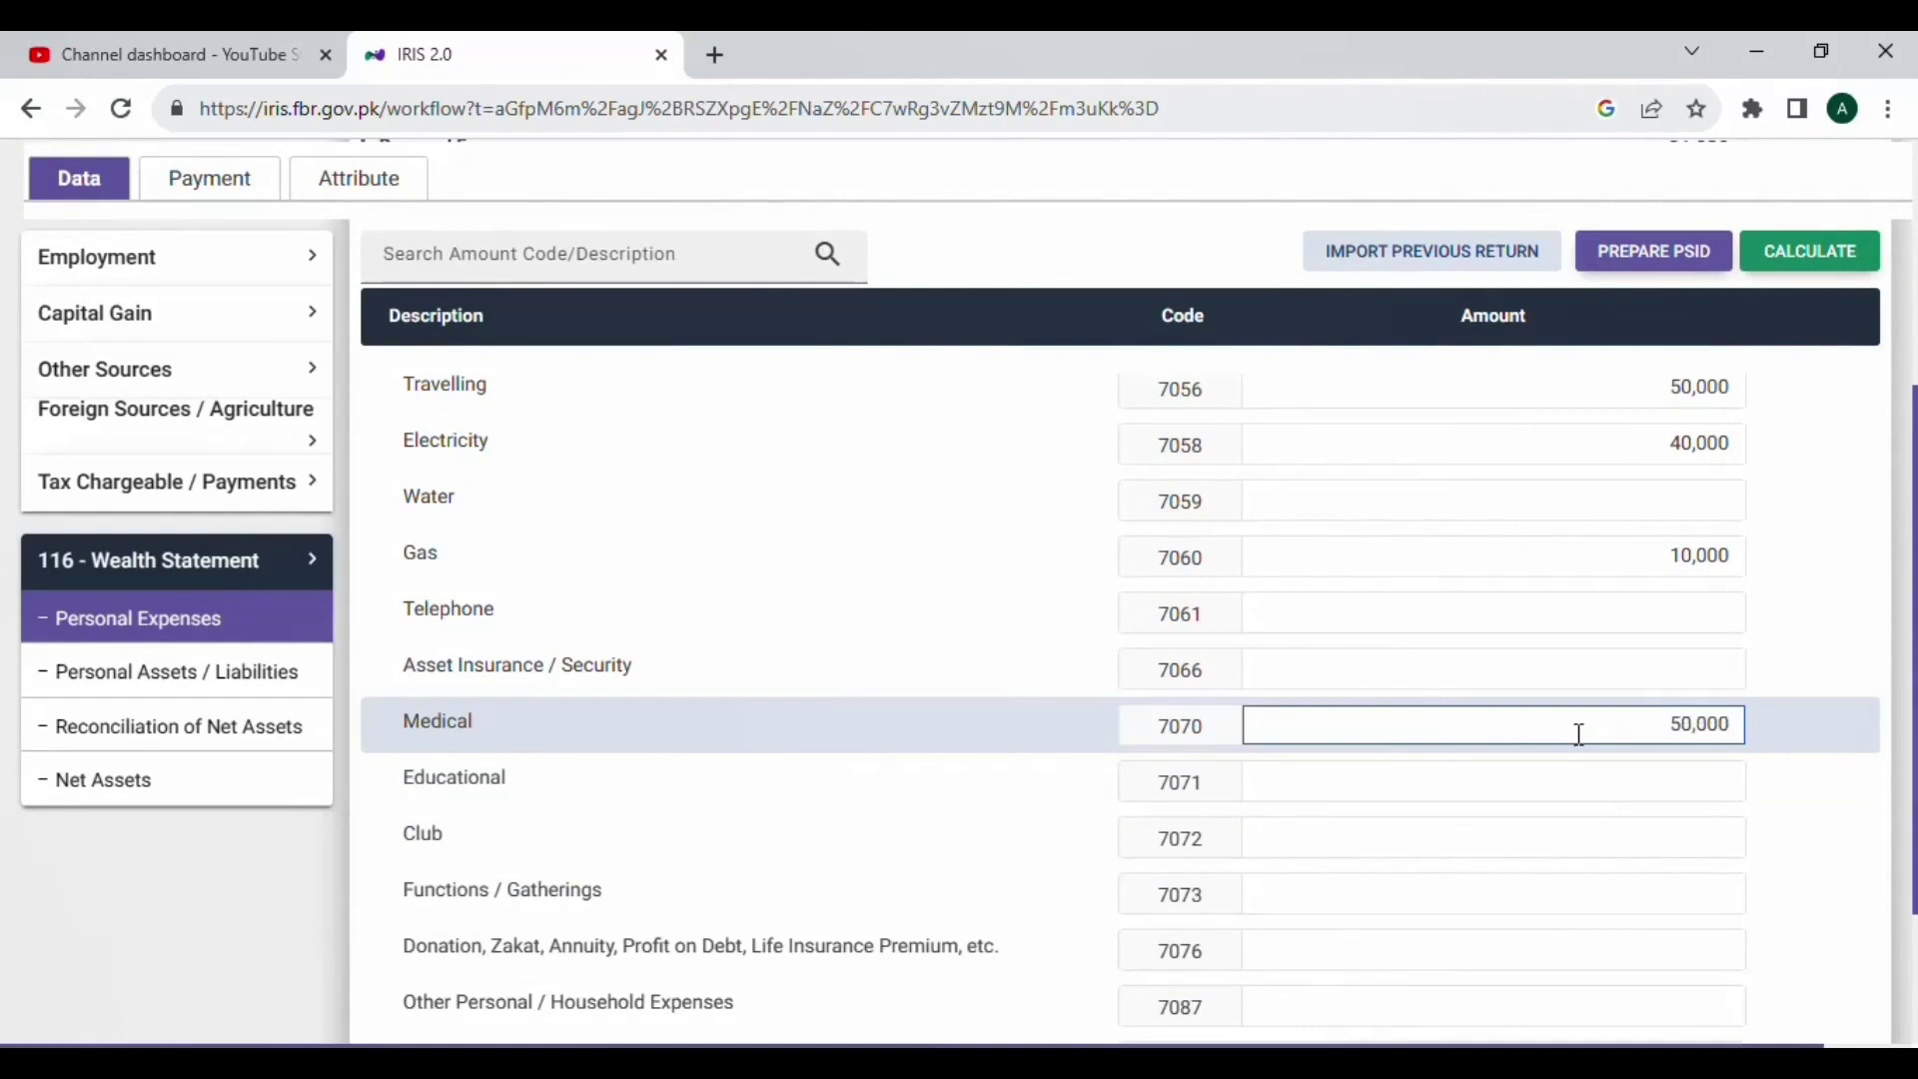
pyautogui.scroll(-2, 1571, 759)
pyautogui.click(1560, 867)
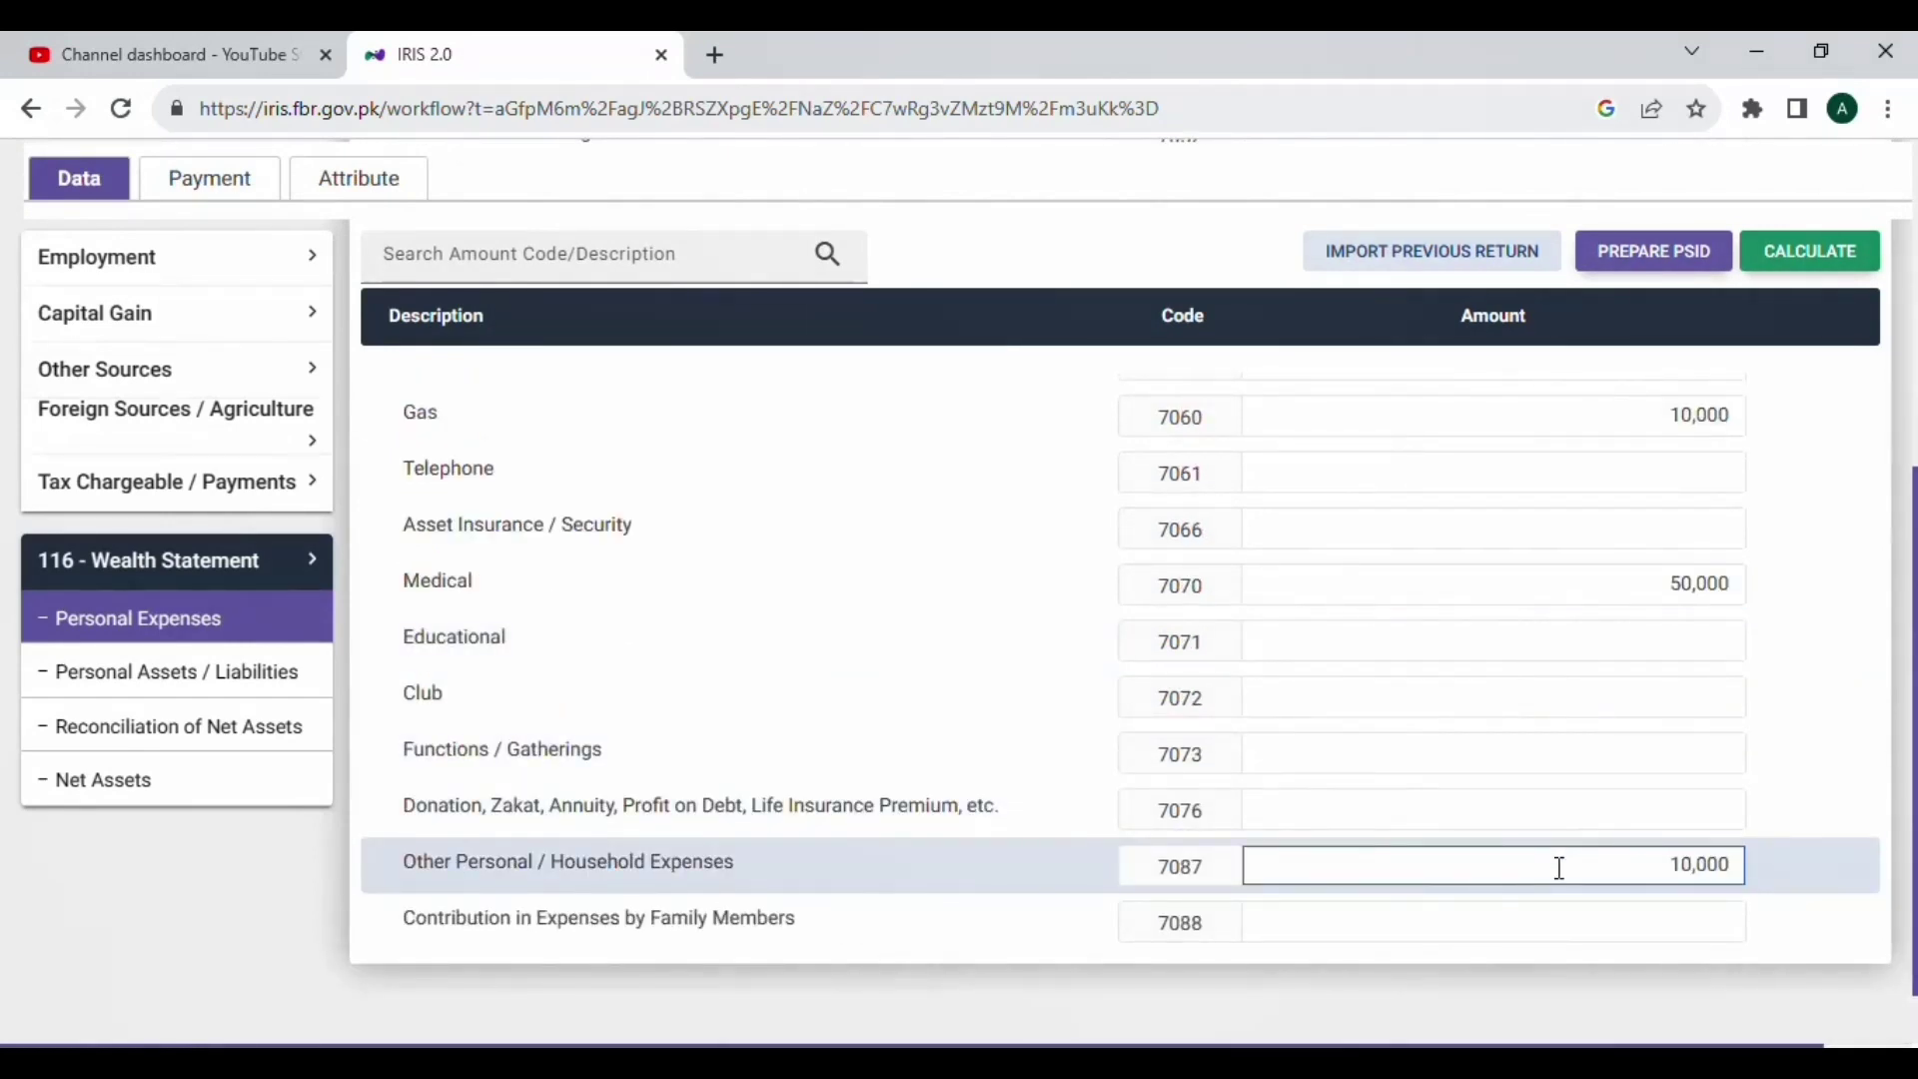
pyautogui.click(1843, 268)
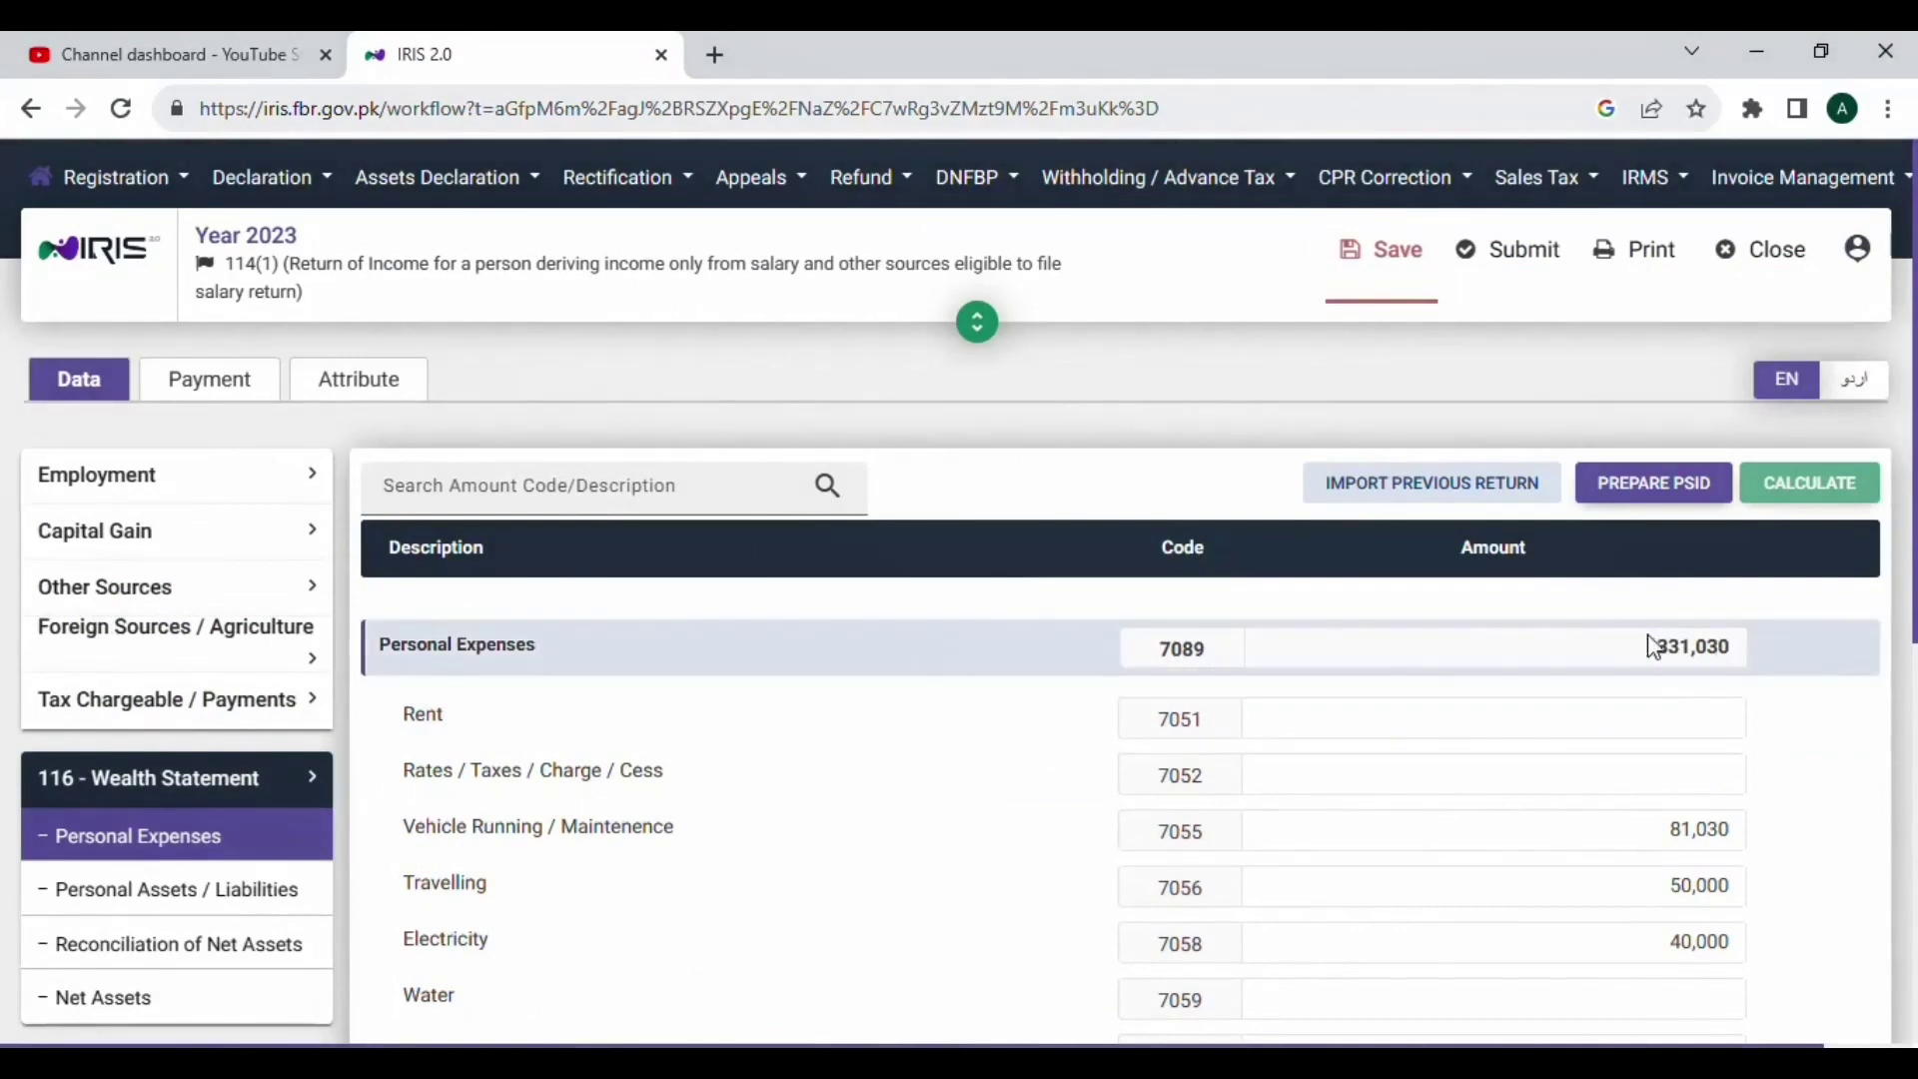
# Step: Enter 50,000 for Functions / Gatherings (code 7073) and recalculate the Personal Expenses total
pyautogui.scroll(-2, 1698, 759)
pyautogui.scroll(-3, 1713, 827)
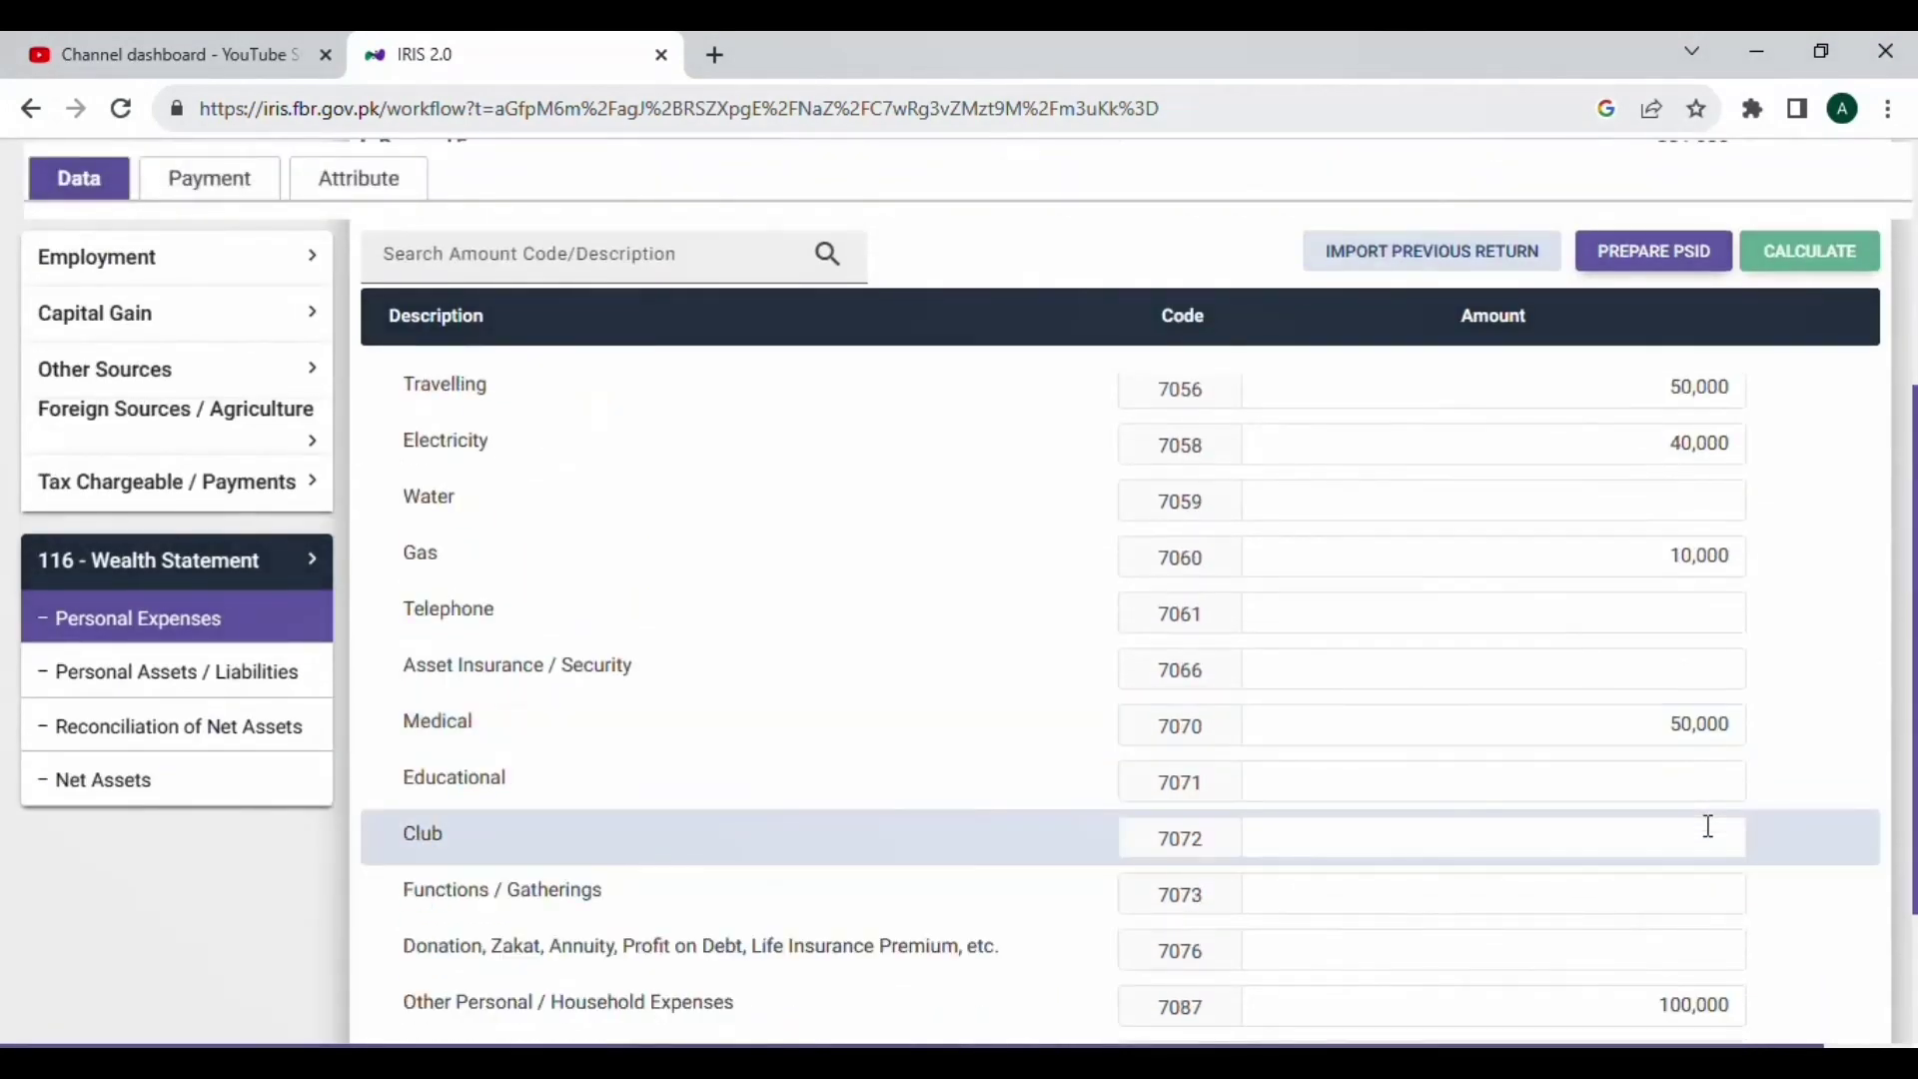
pyautogui.click(1651, 886)
pyautogui.write('500')
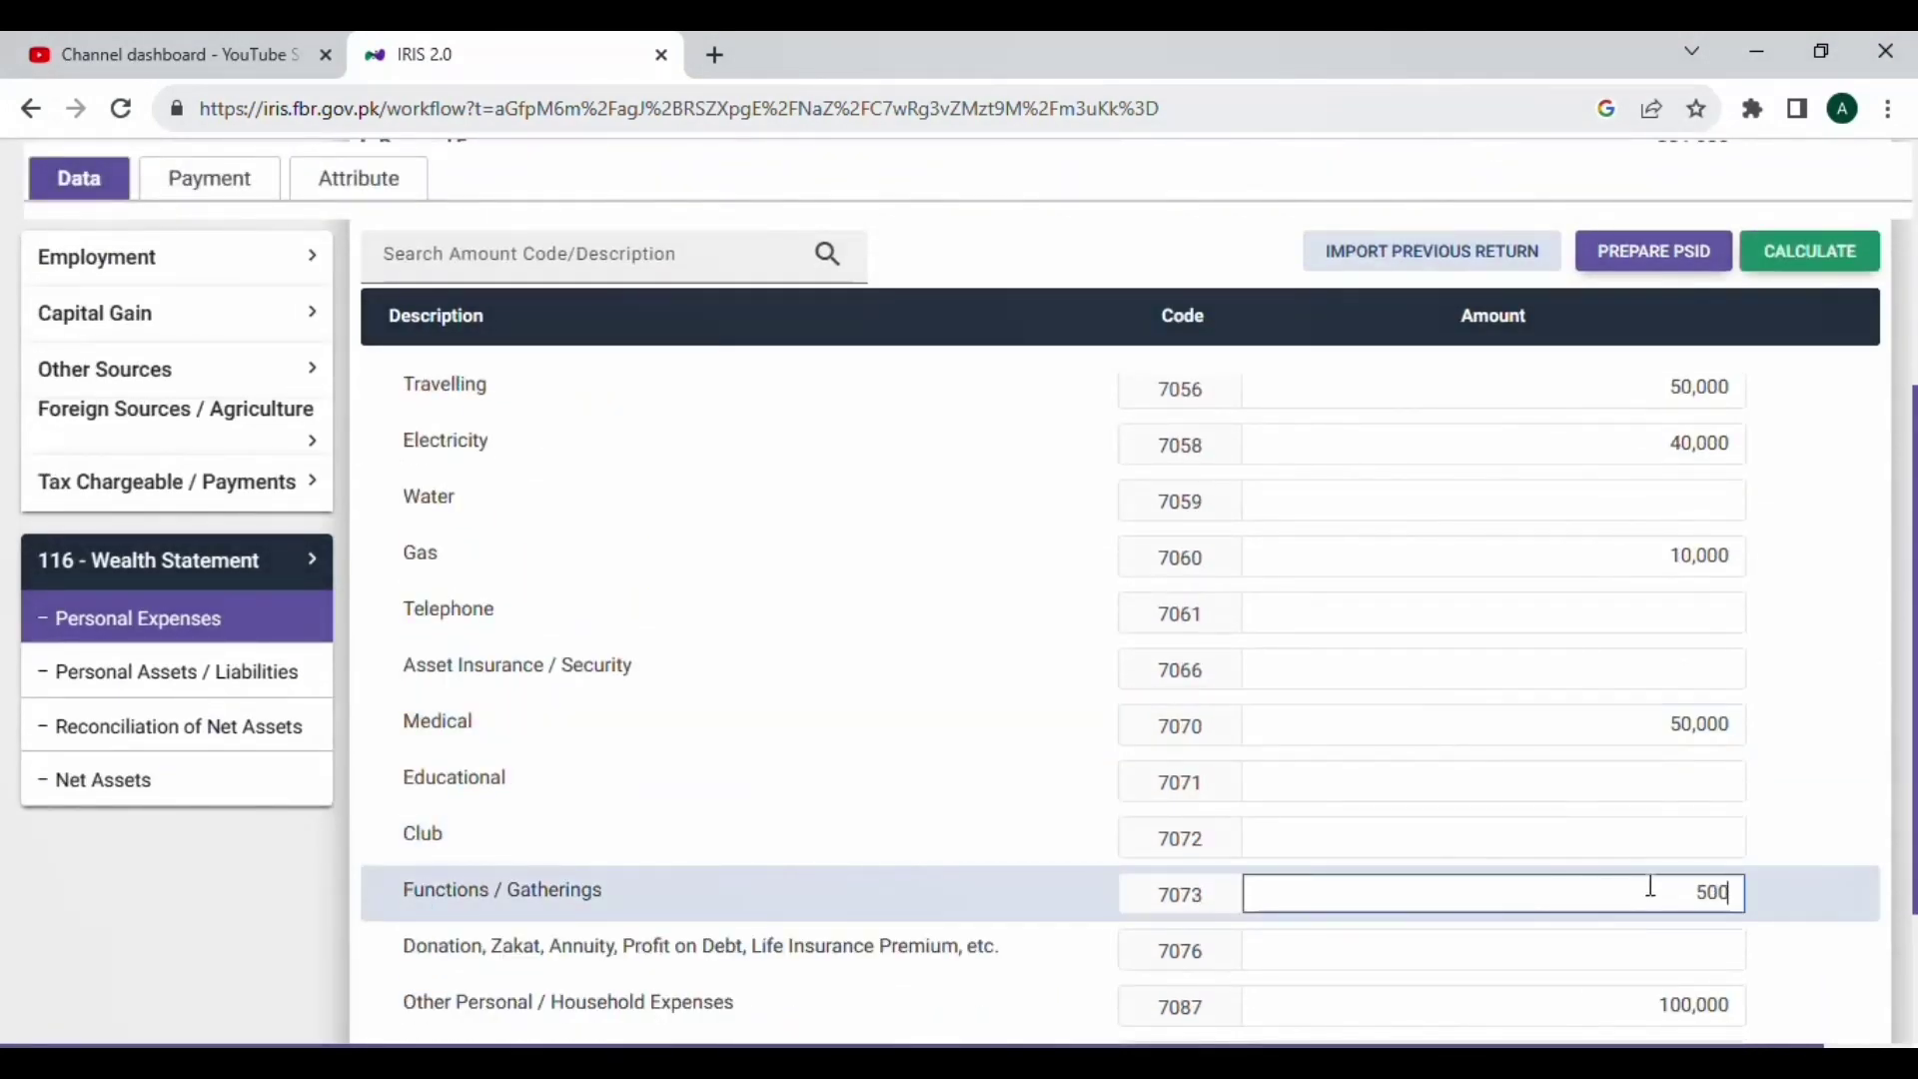
pyautogui.click(1810, 251)
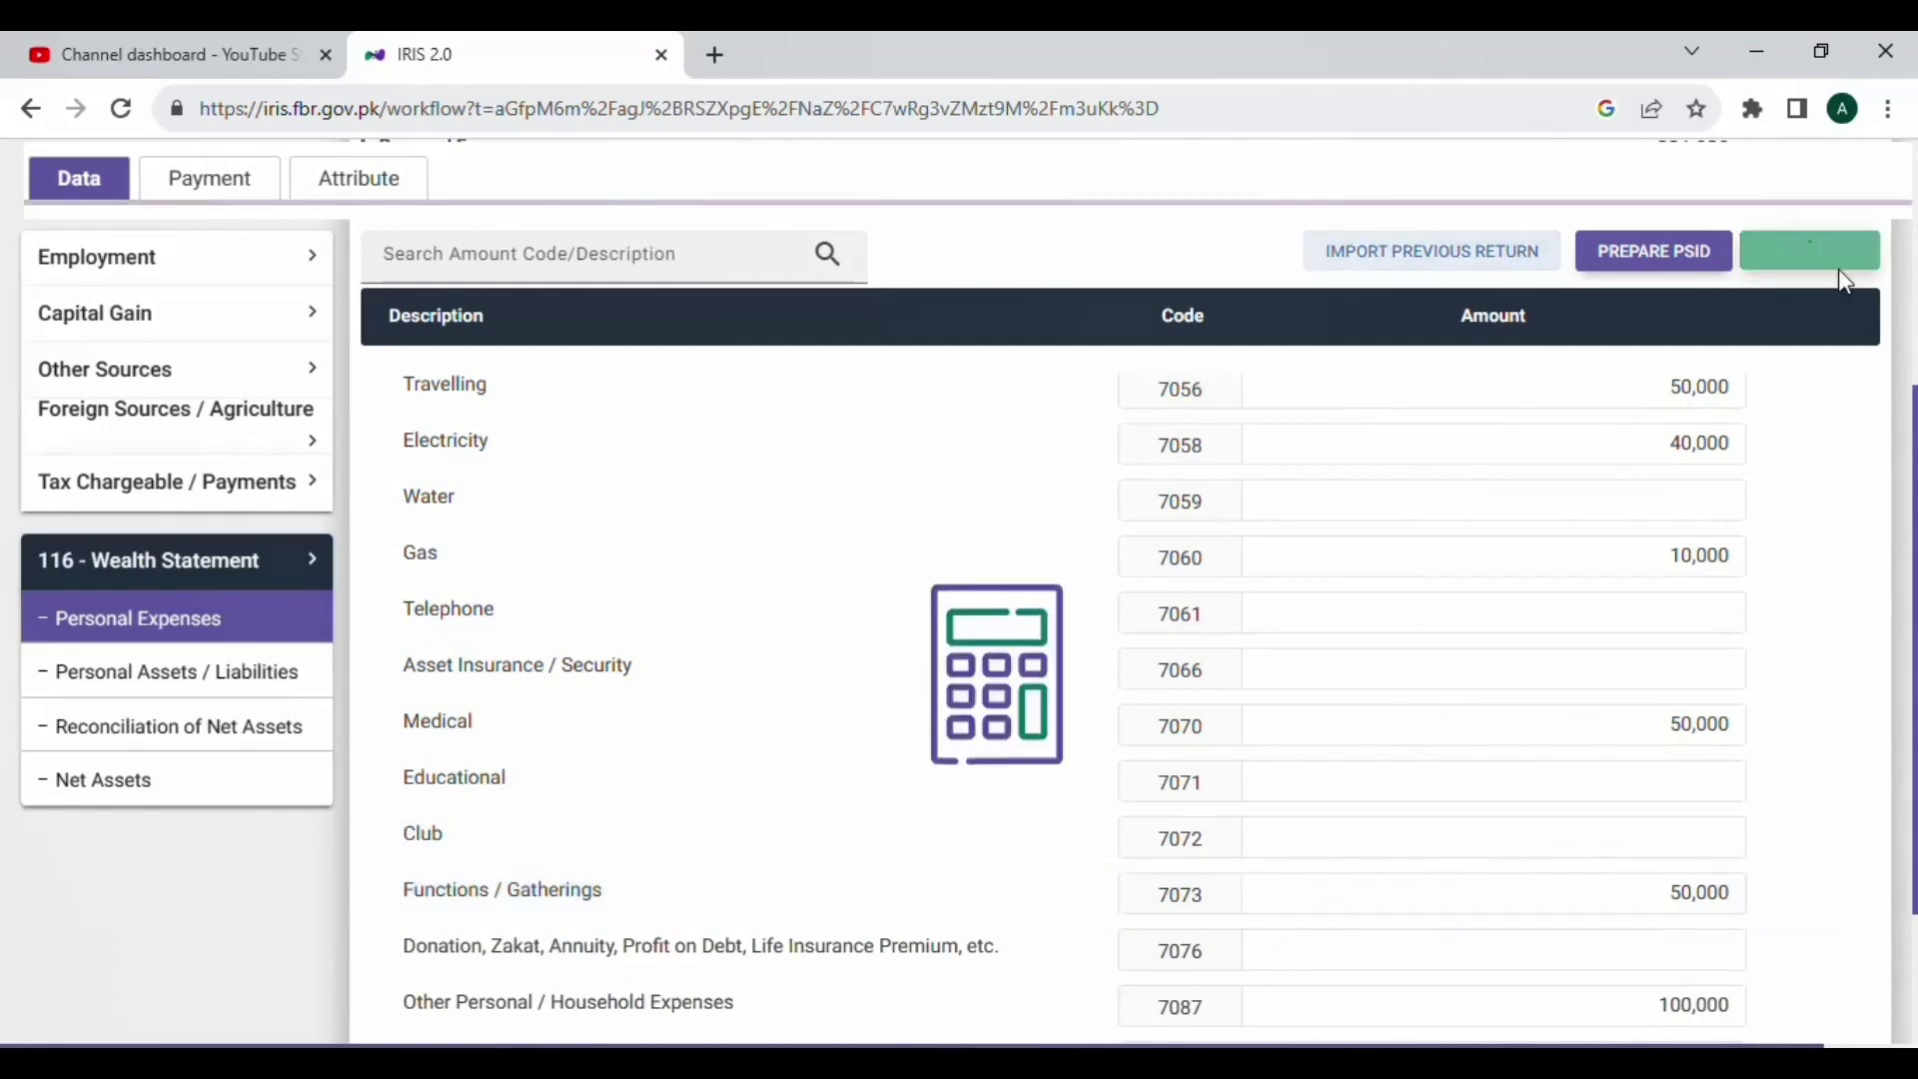
pyautogui.scroll(1, 1605, 593)
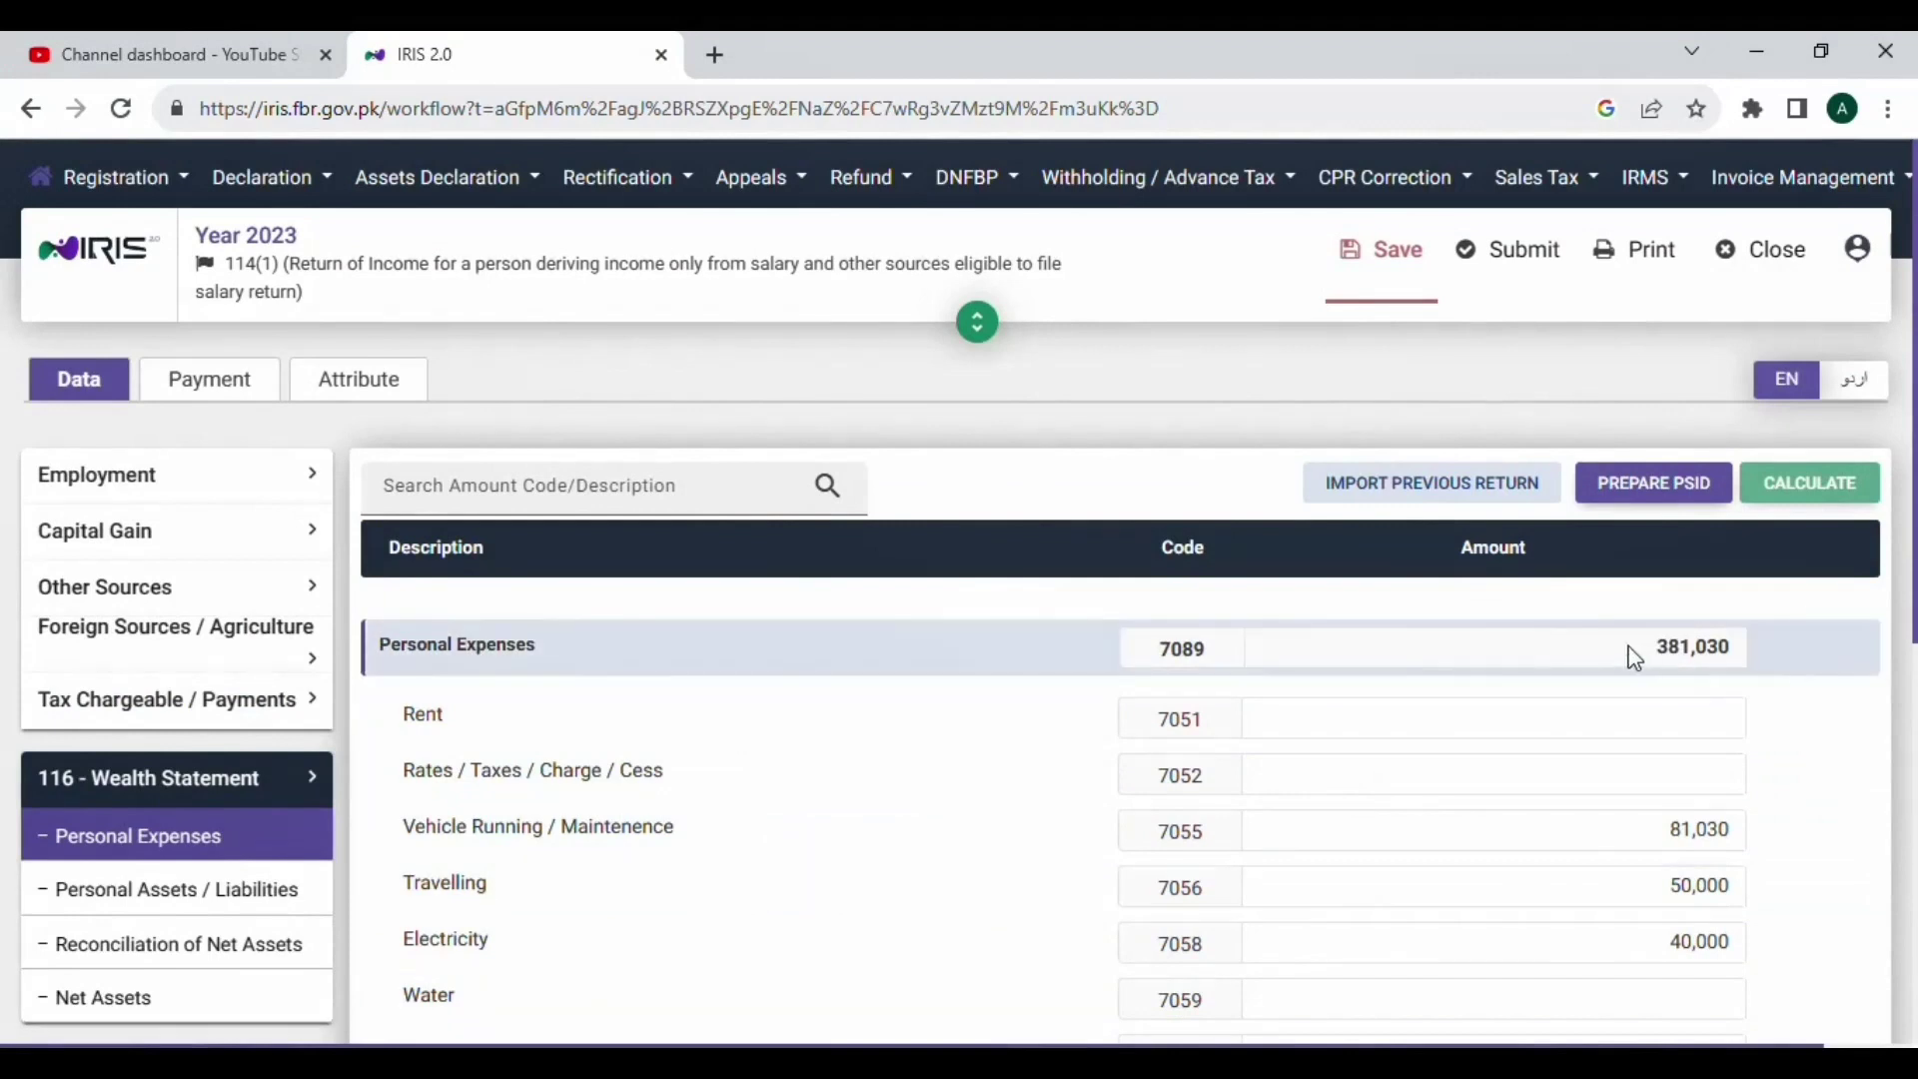
# Step: Compare the Personal Expenses total with cell D12 in Excel, fill D12 with green and check the remaining amount in D15
pyautogui.moveTo(1626, 649); pyautogui.dragTo(1775, 654)
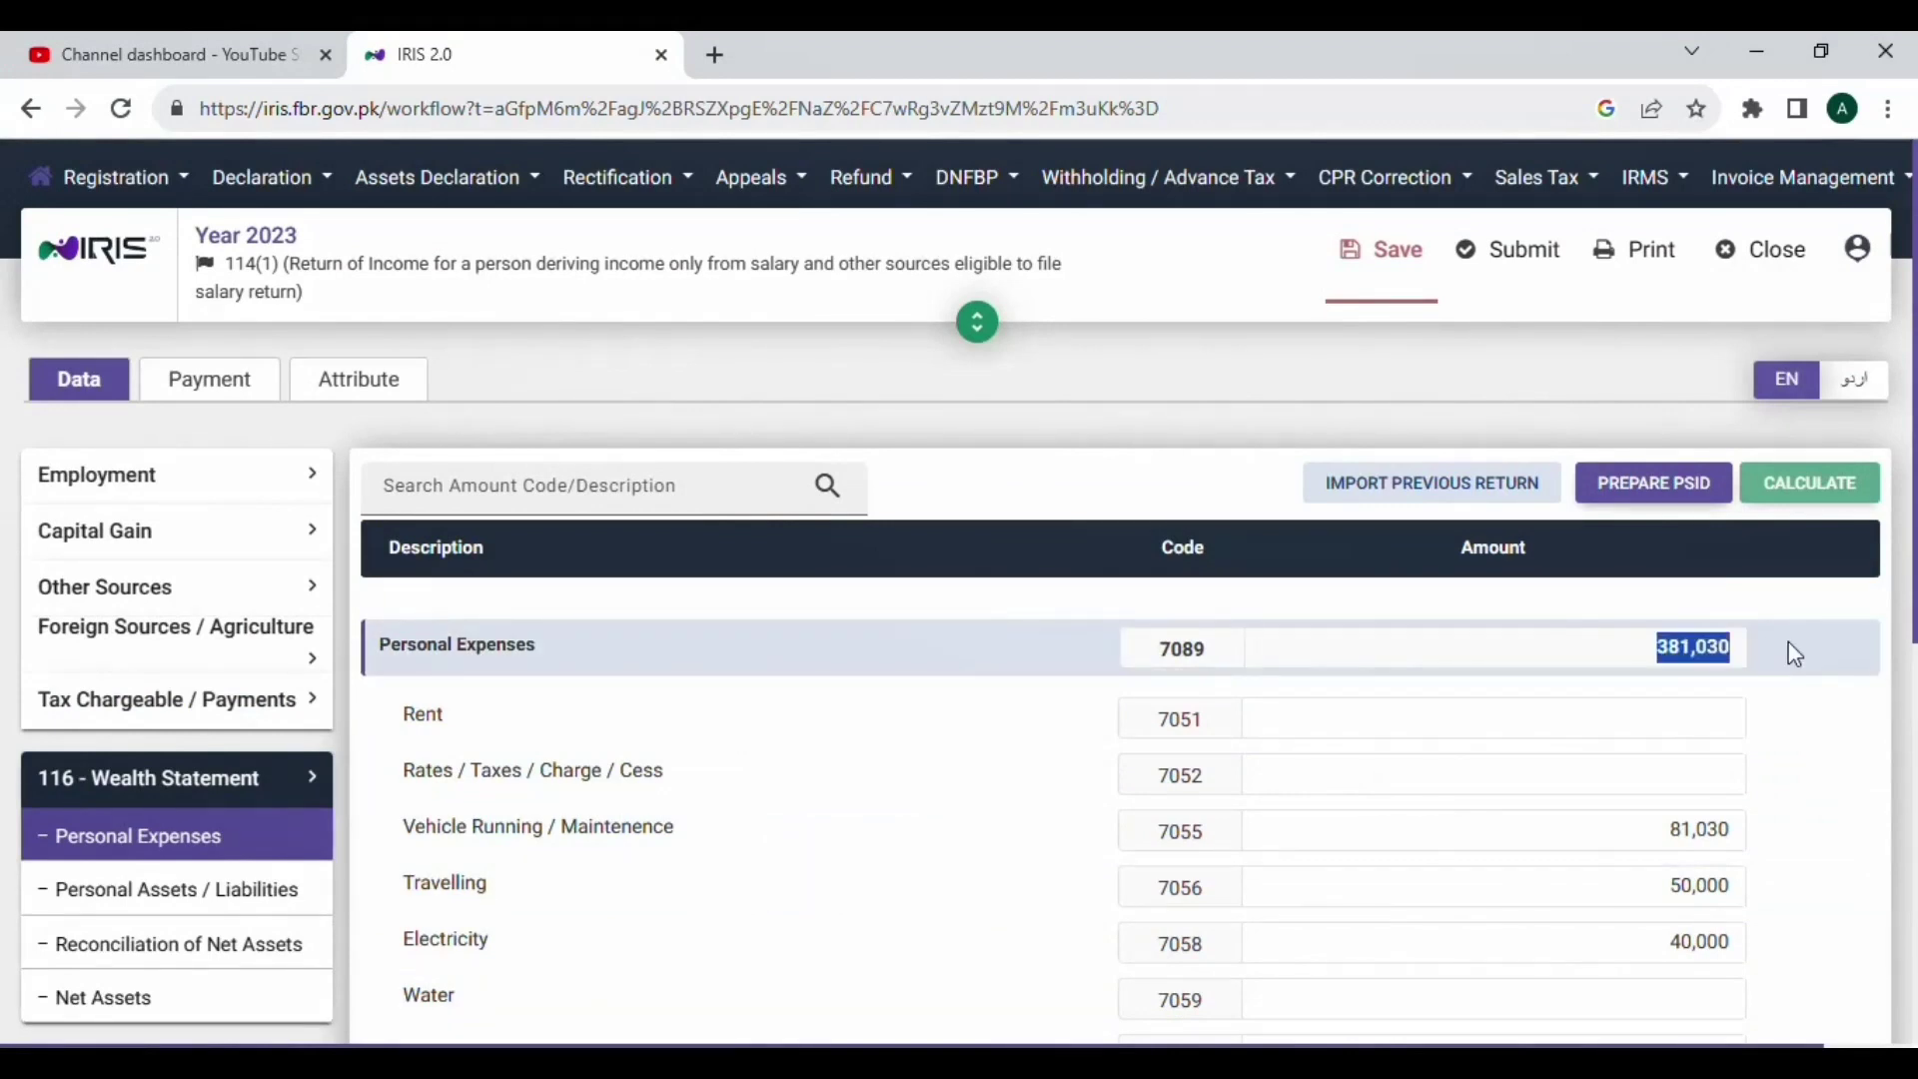
pyautogui.hotkey('alt', 'Tab')
pyautogui.click(1118, 675)
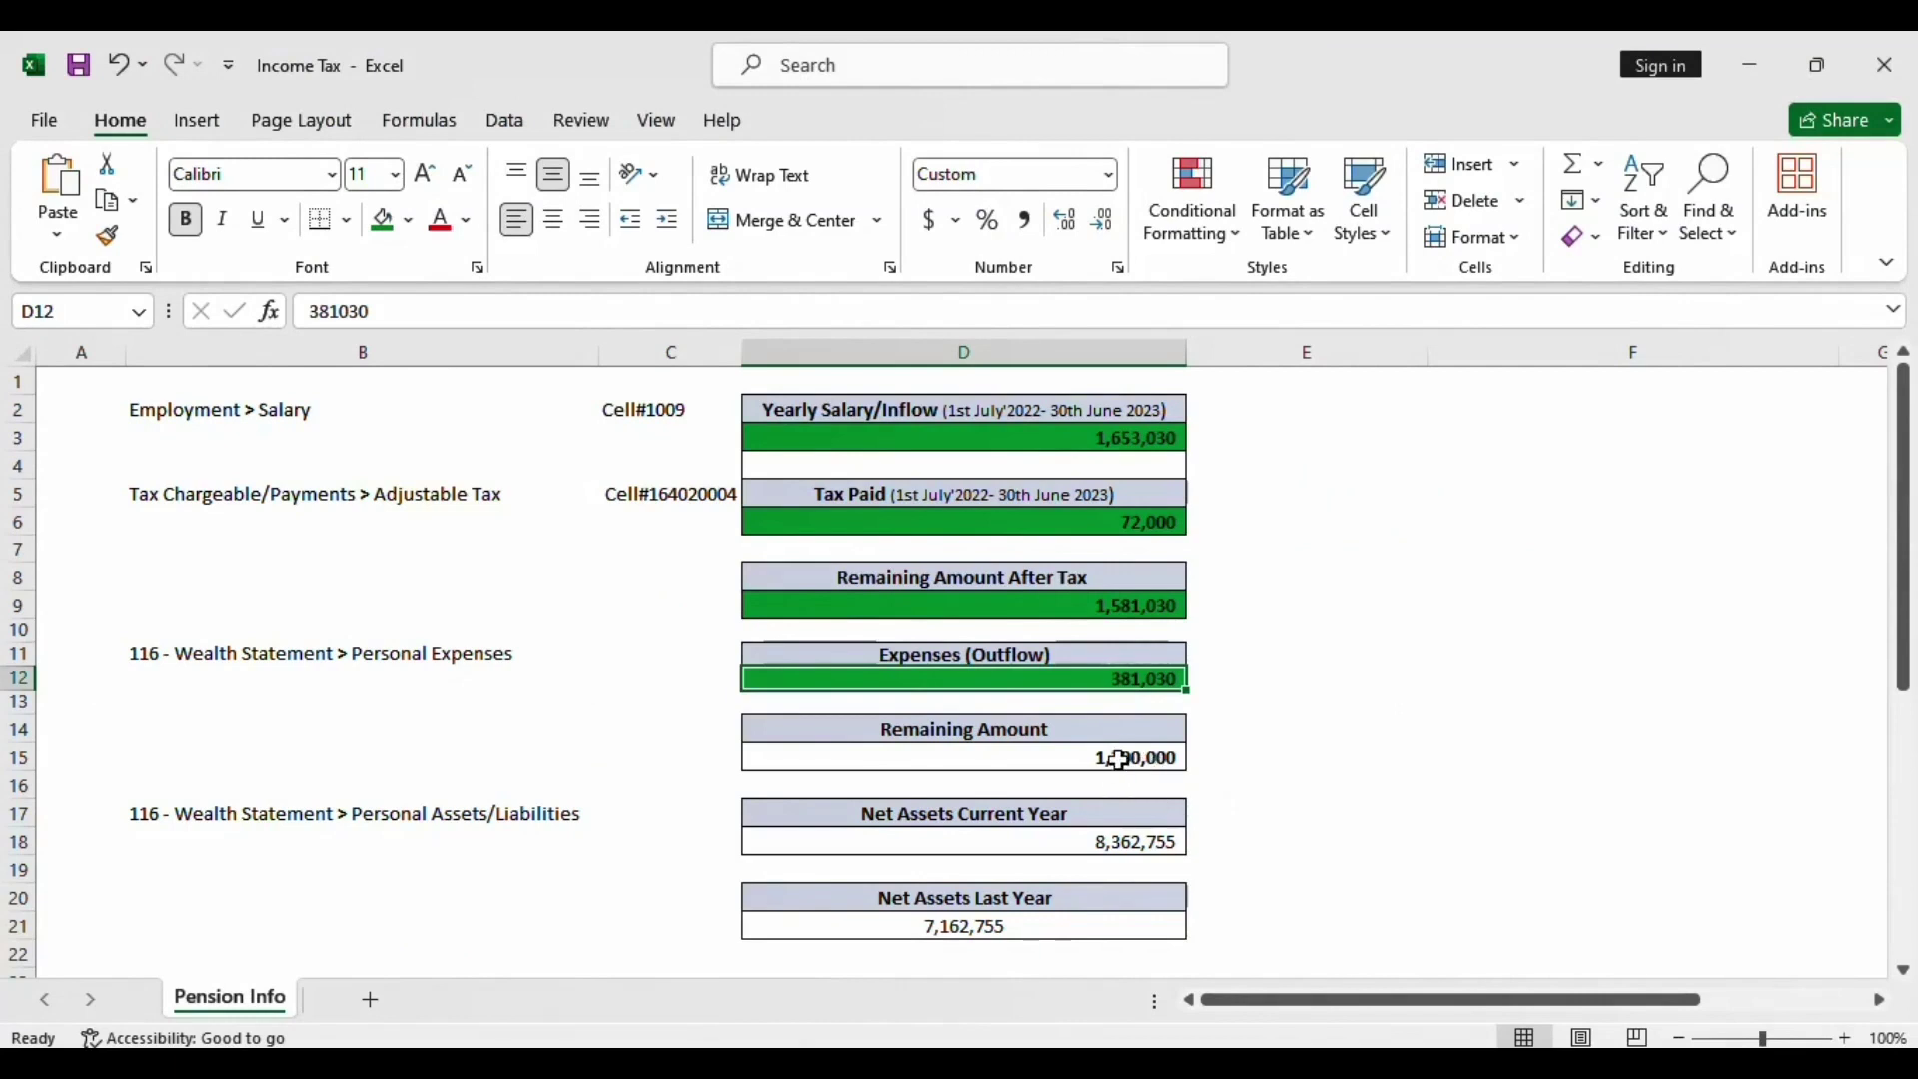
pyautogui.click(1167, 762)
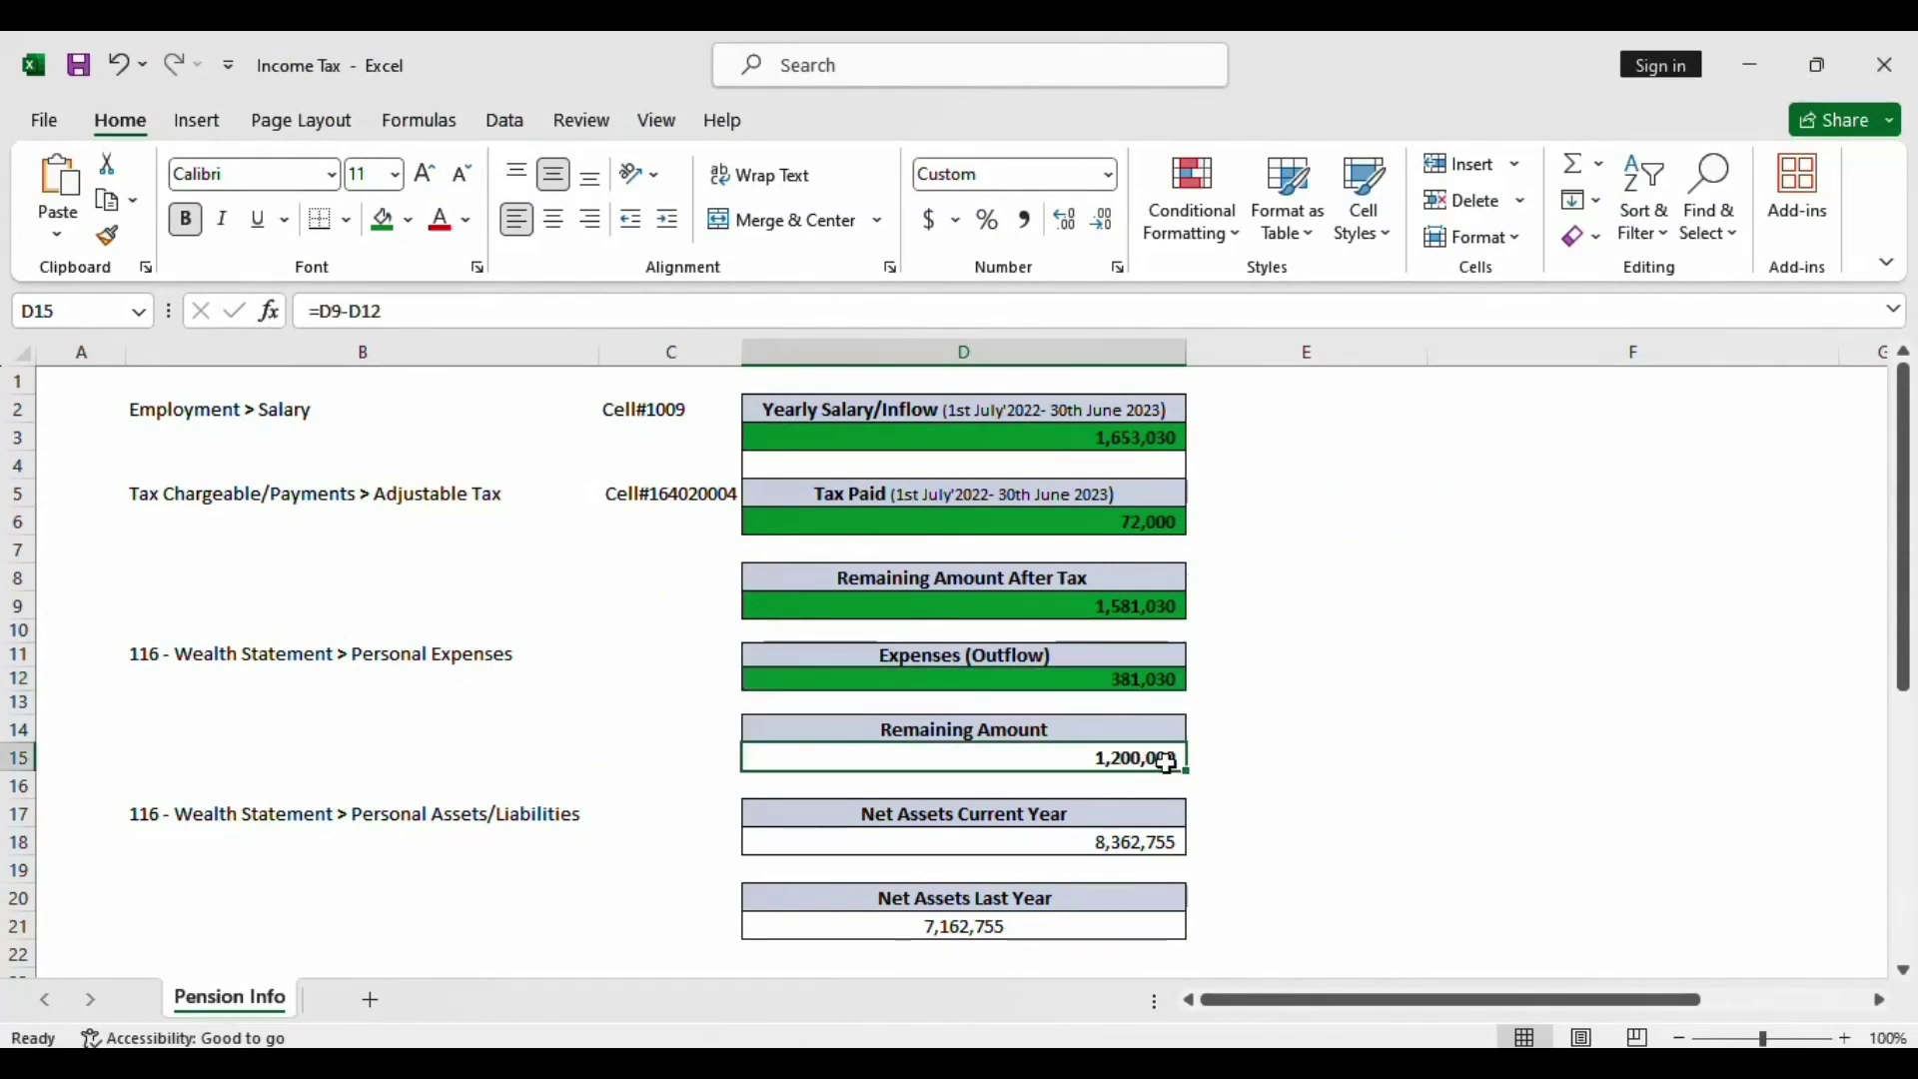
pyautogui.hotkey('alt', 'Tab')
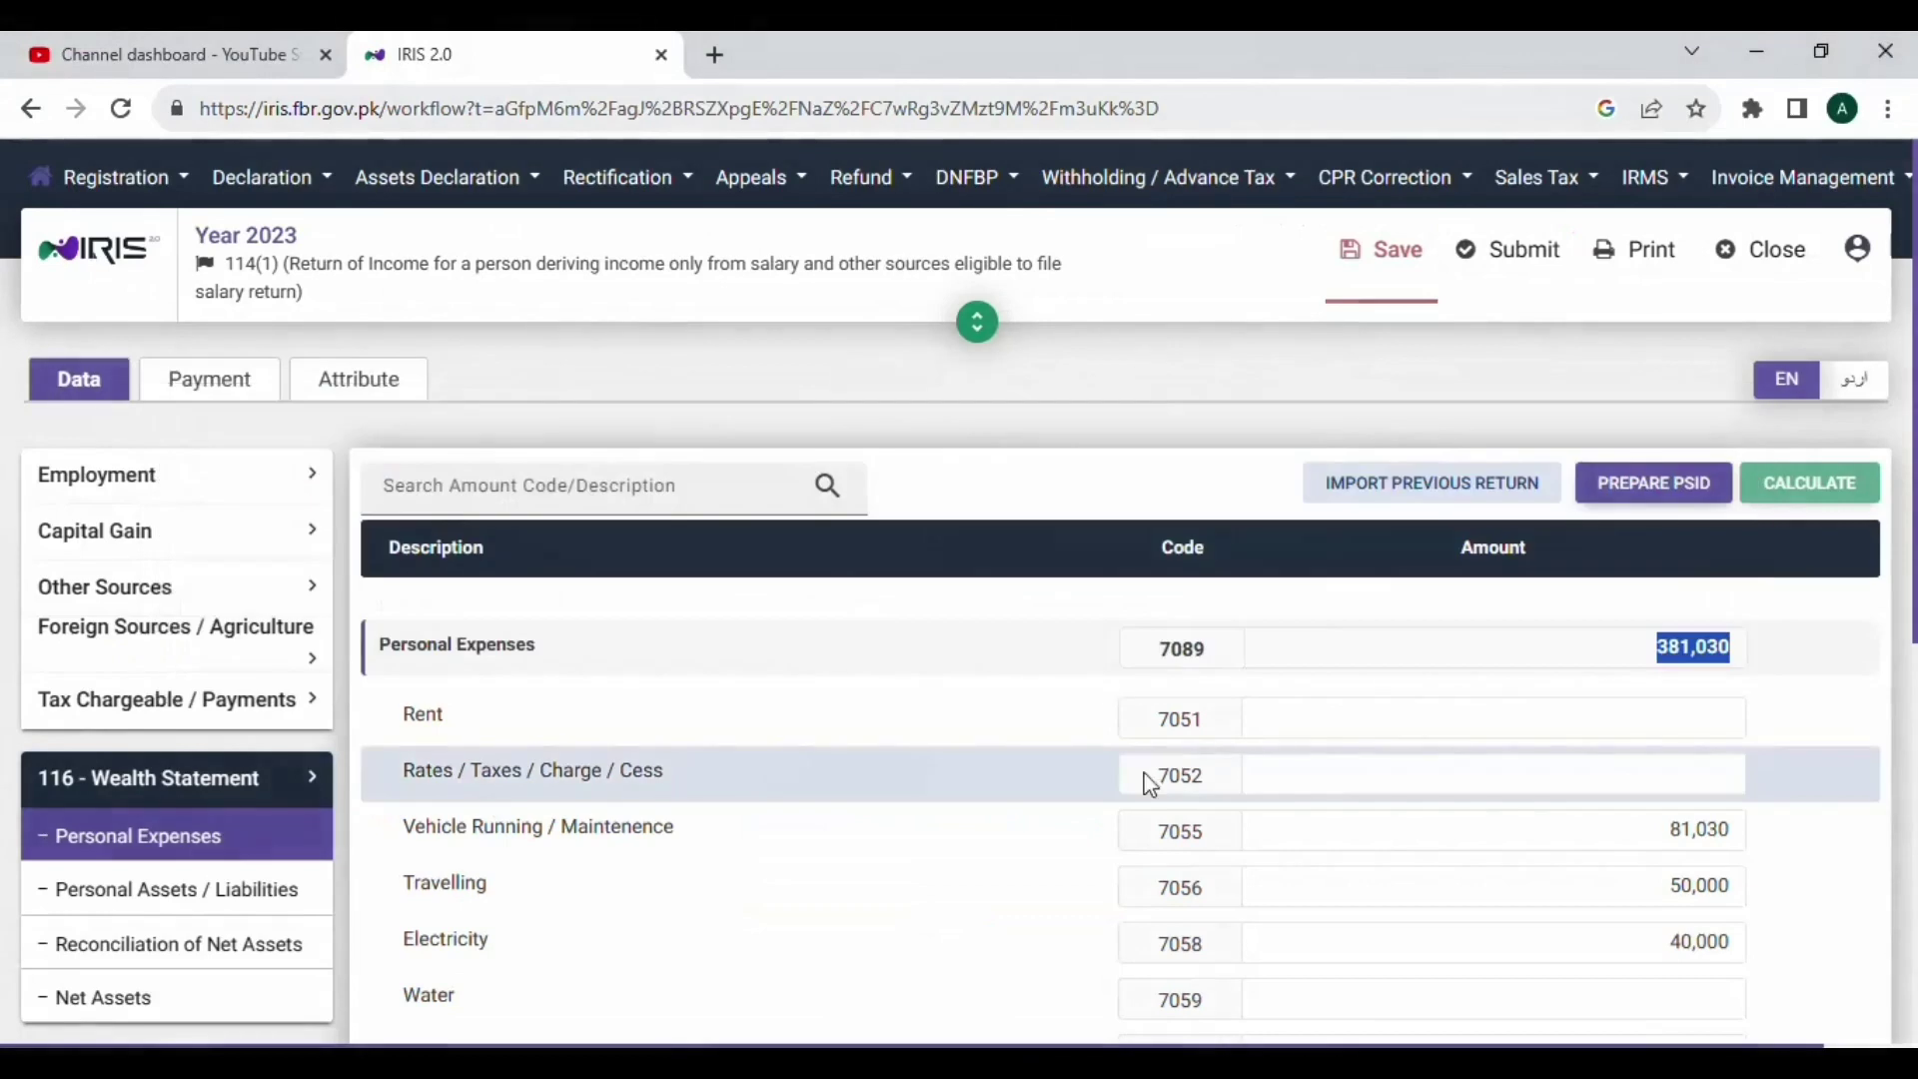
# Step: Open Personal Assets / Liabilities in IRIS and compare Net Assets Current Year with last year's net assets in cell D21 of the workbook
pyautogui.click(245, 907)
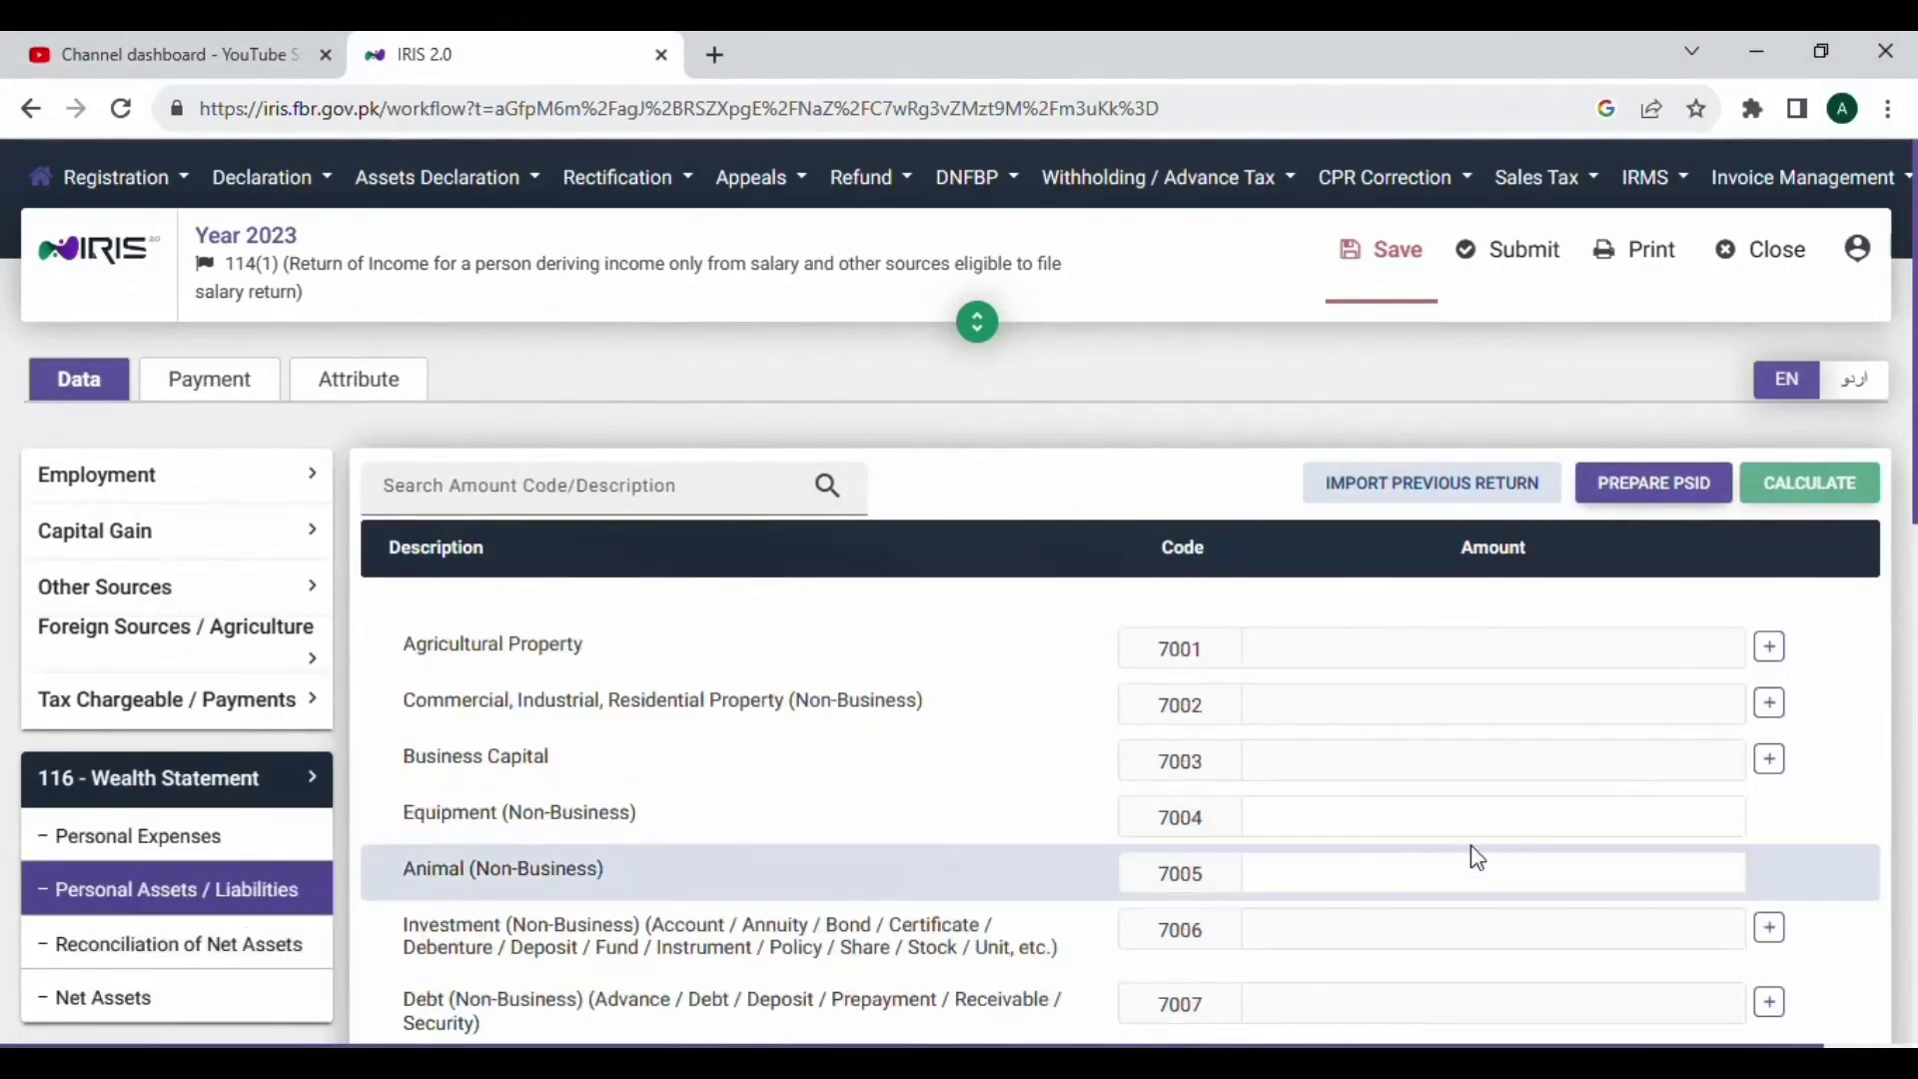
pyautogui.scroll(-2, 1473, 849)
pyautogui.scroll(-5, 1530, 791)
pyautogui.scroll(-2, 1537, 822)
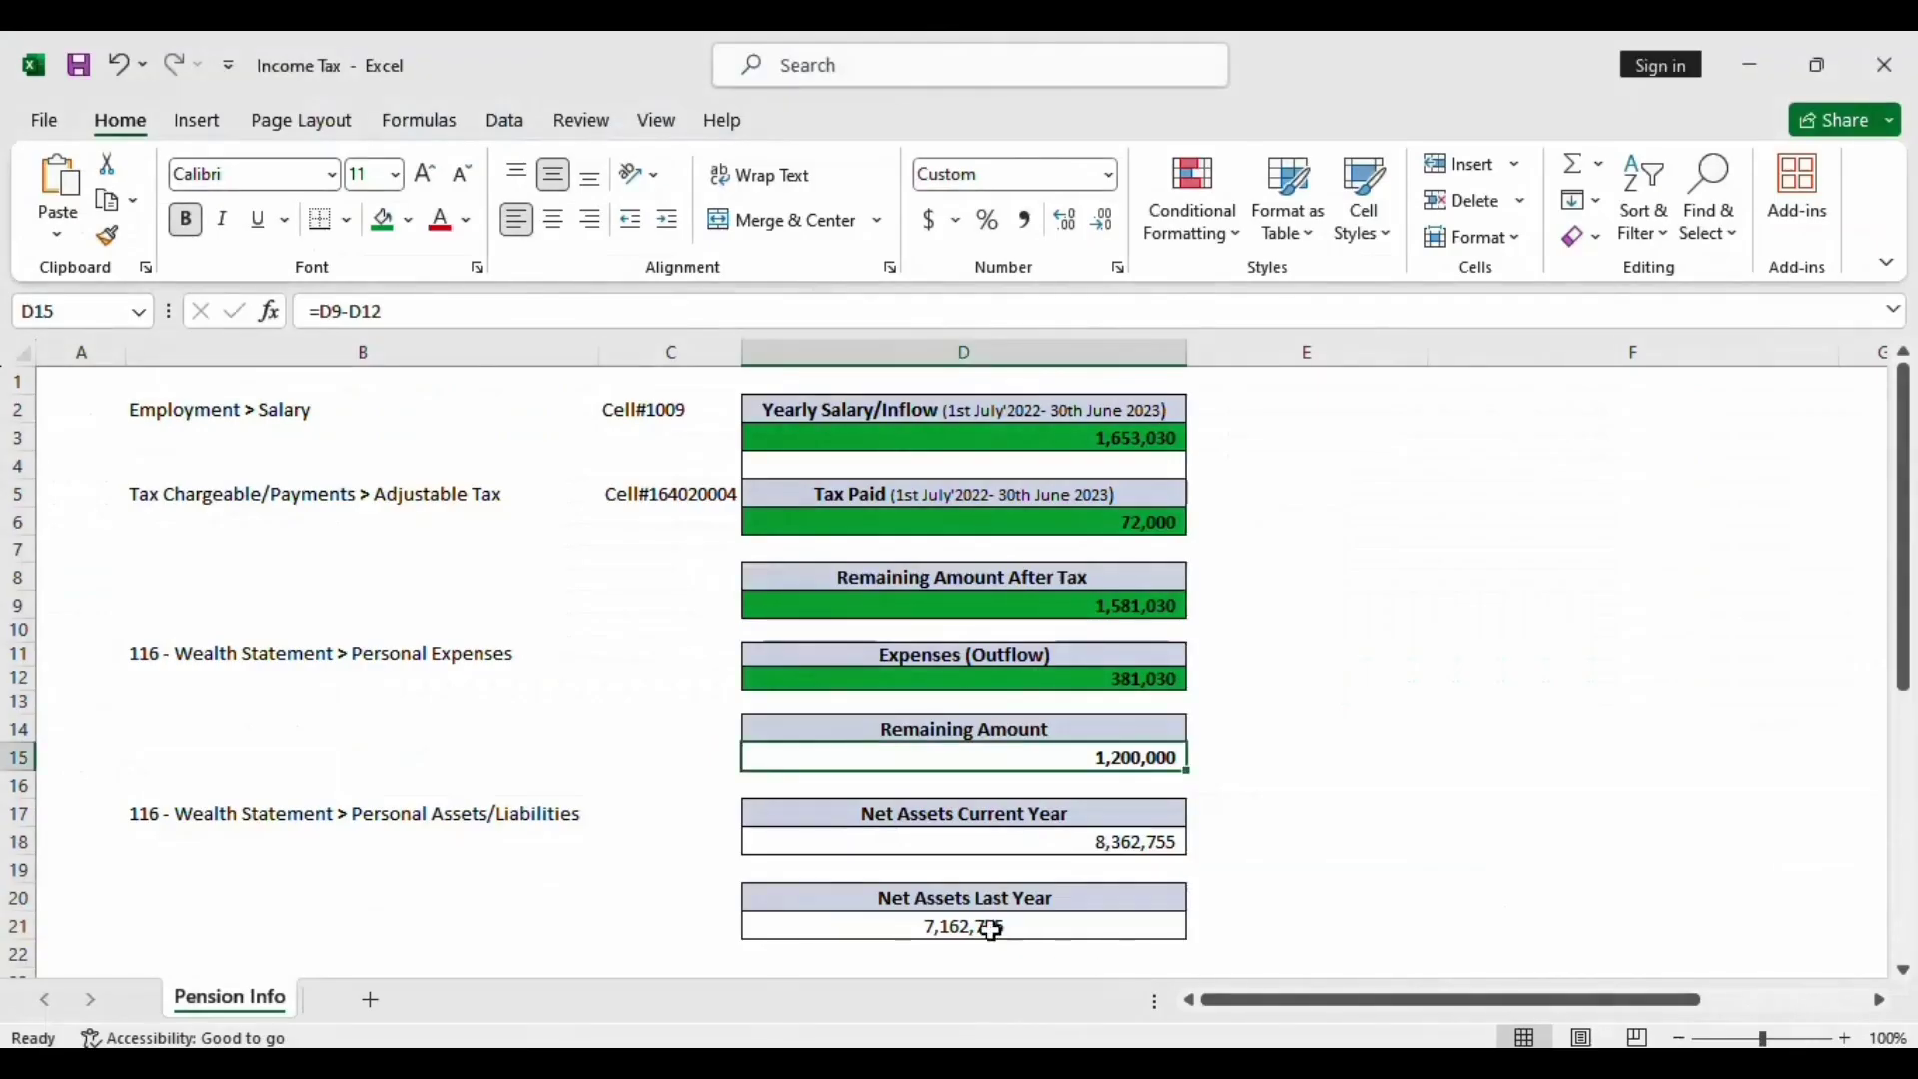
pyautogui.click(984, 926)
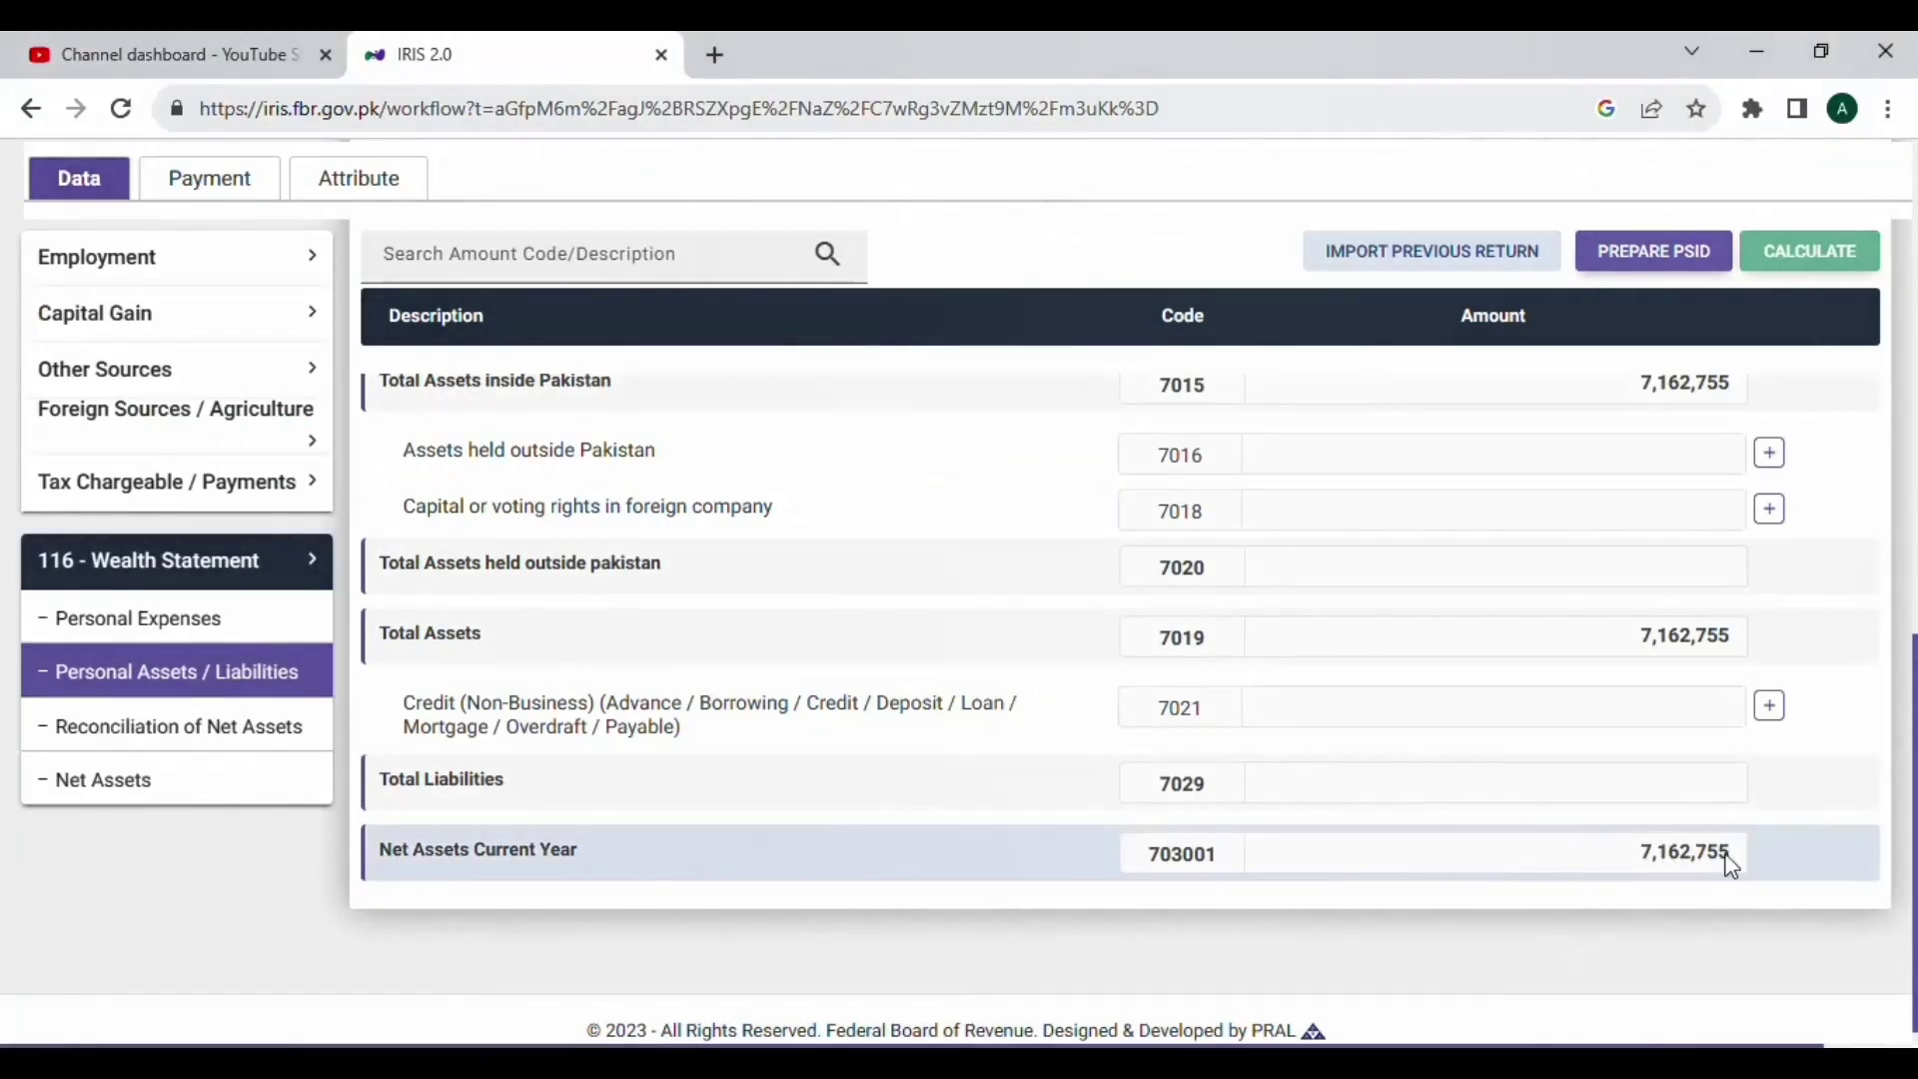
# Step: Review the declared assets and Net Assets Current Year in IRIS, and compare them with the required current-year net assets in cell D18
pyautogui.scroll(7, 1732, 865)
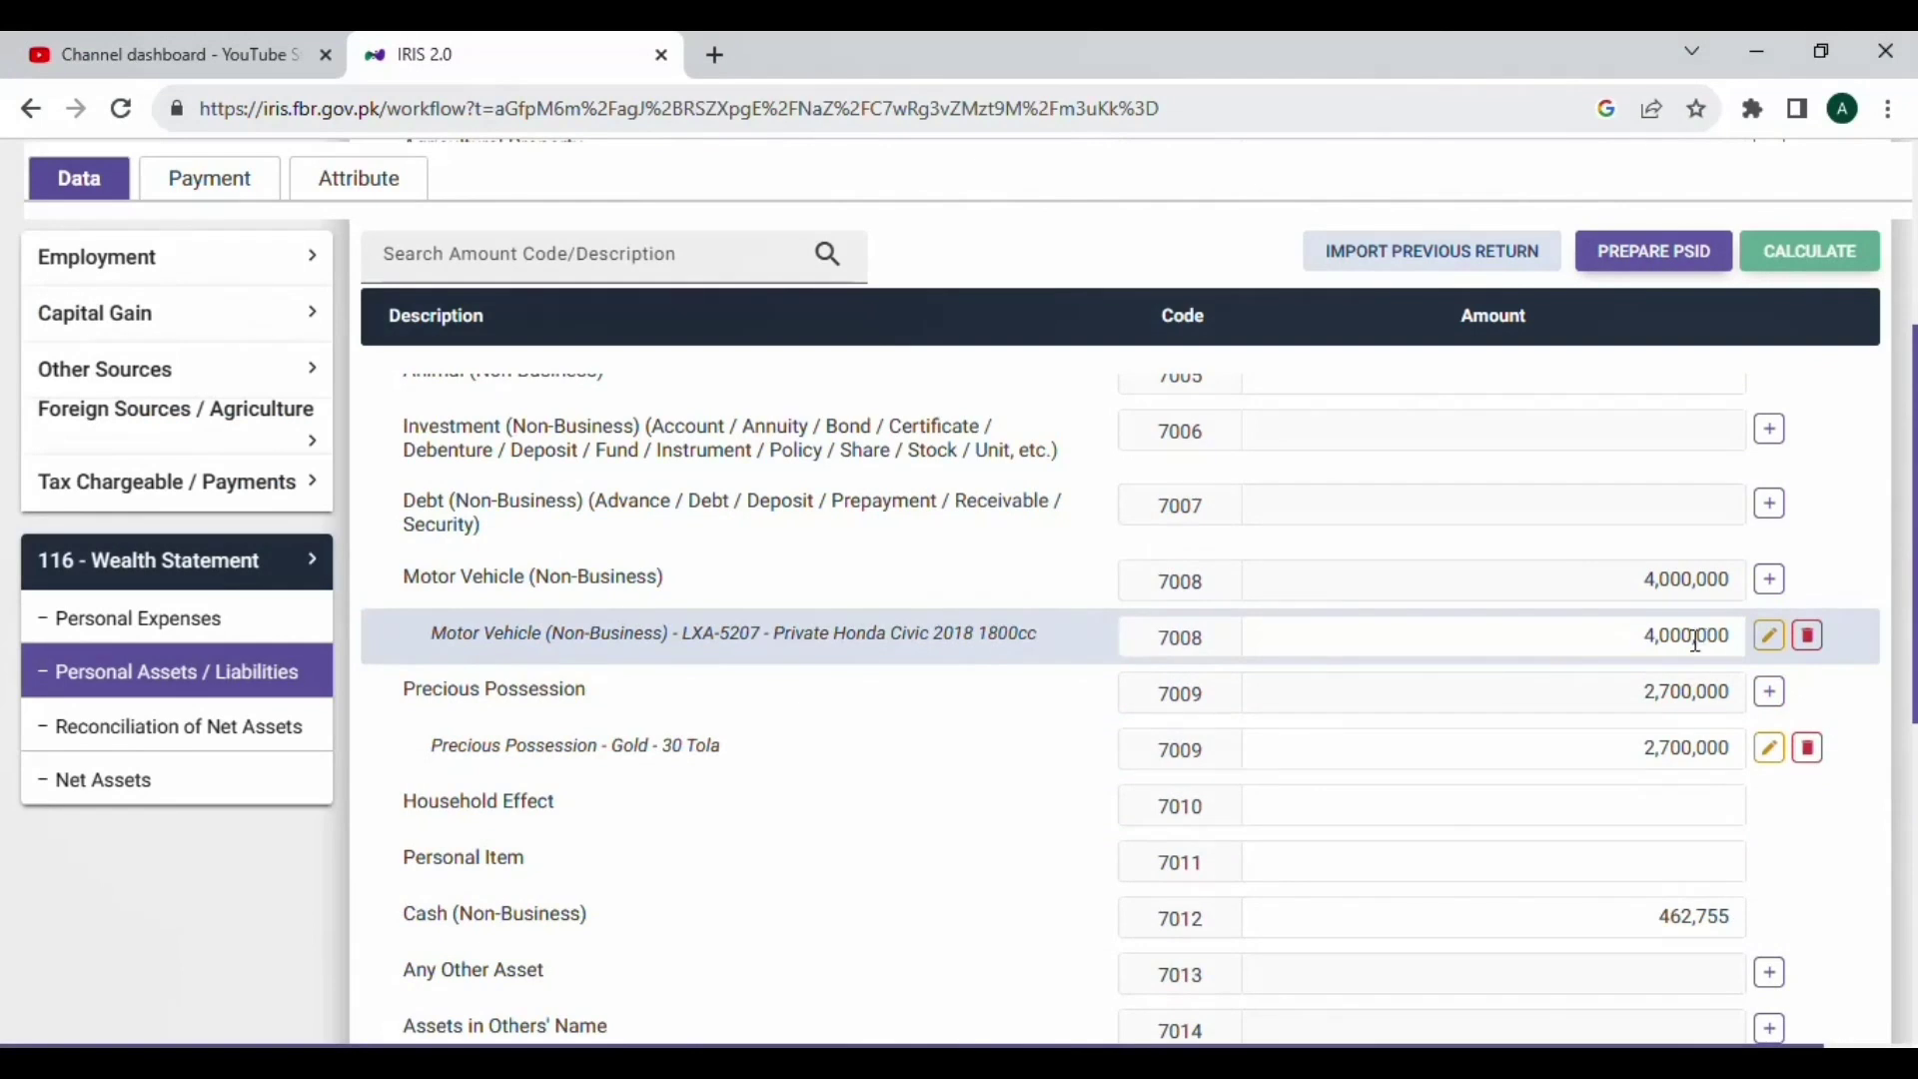
pyautogui.scroll(-1, 1243, 865)
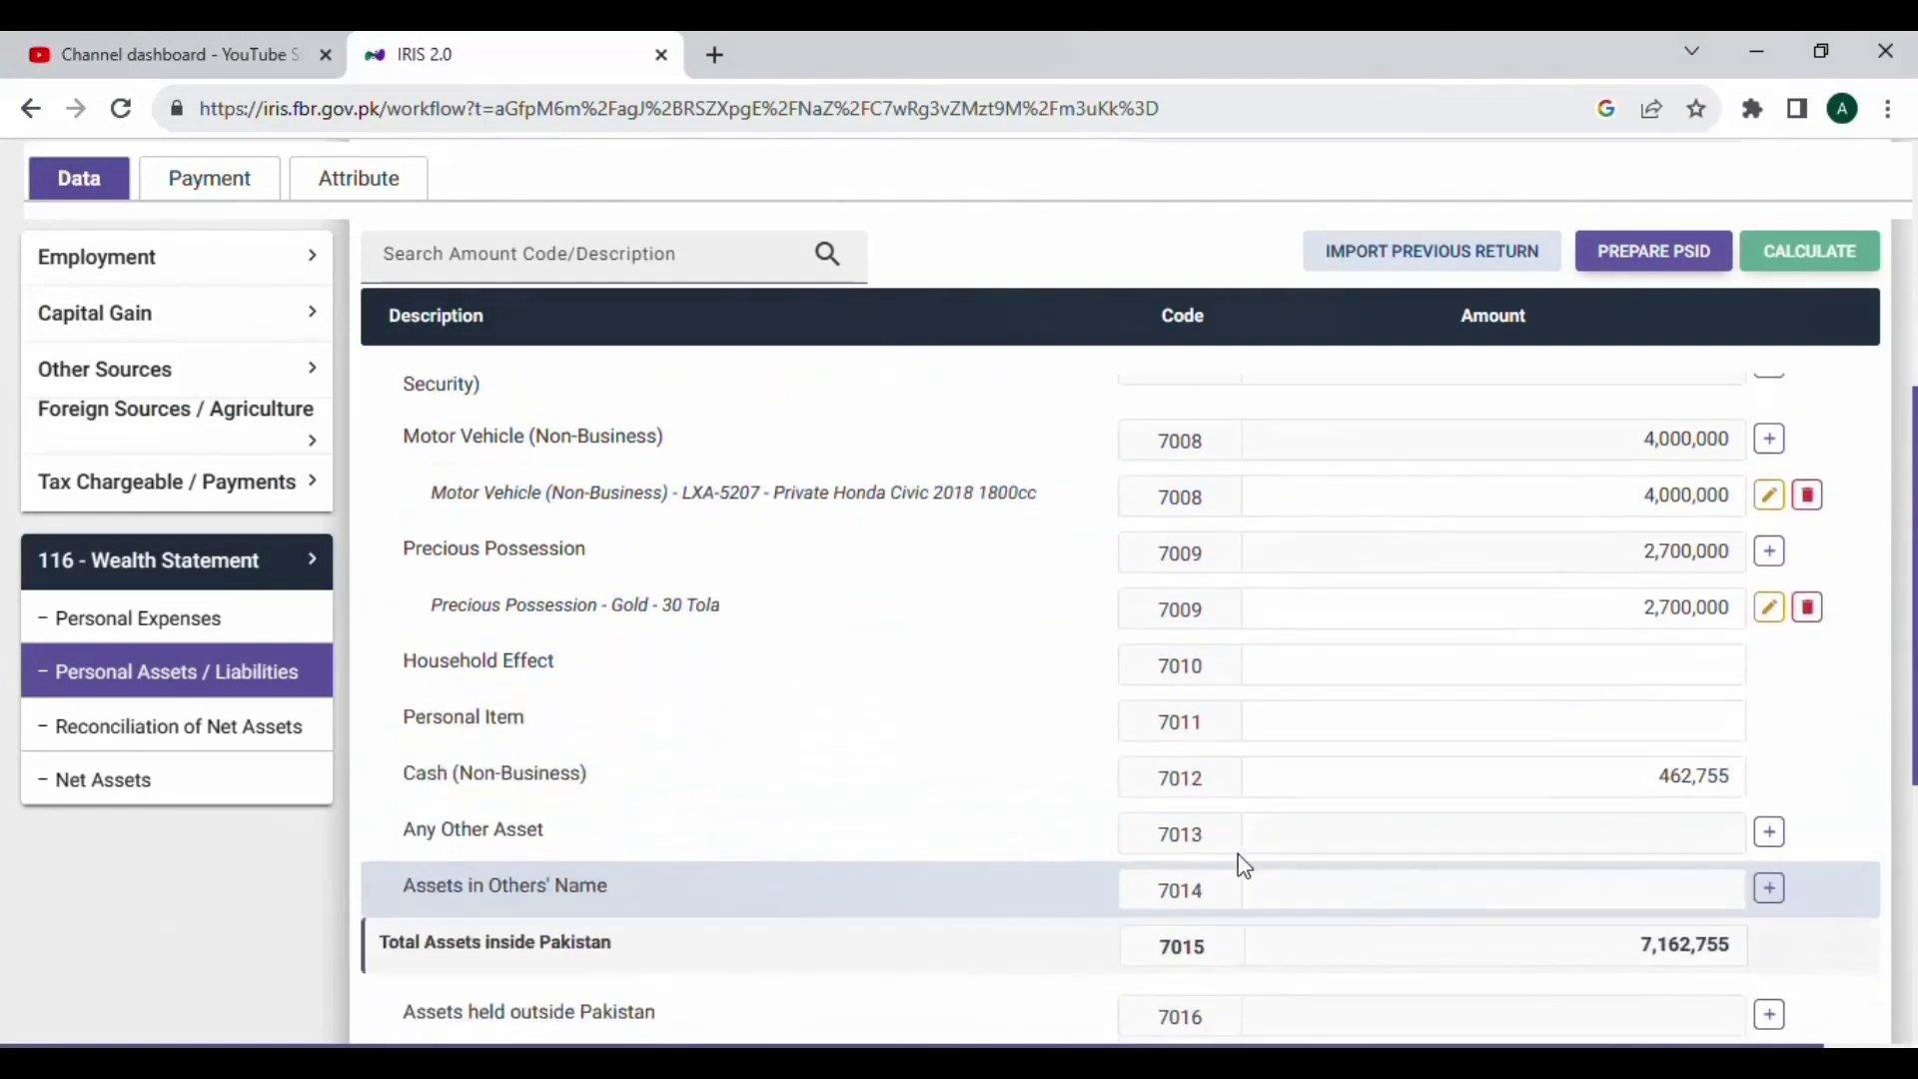
pyautogui.scroll(-5, 1645, 835)
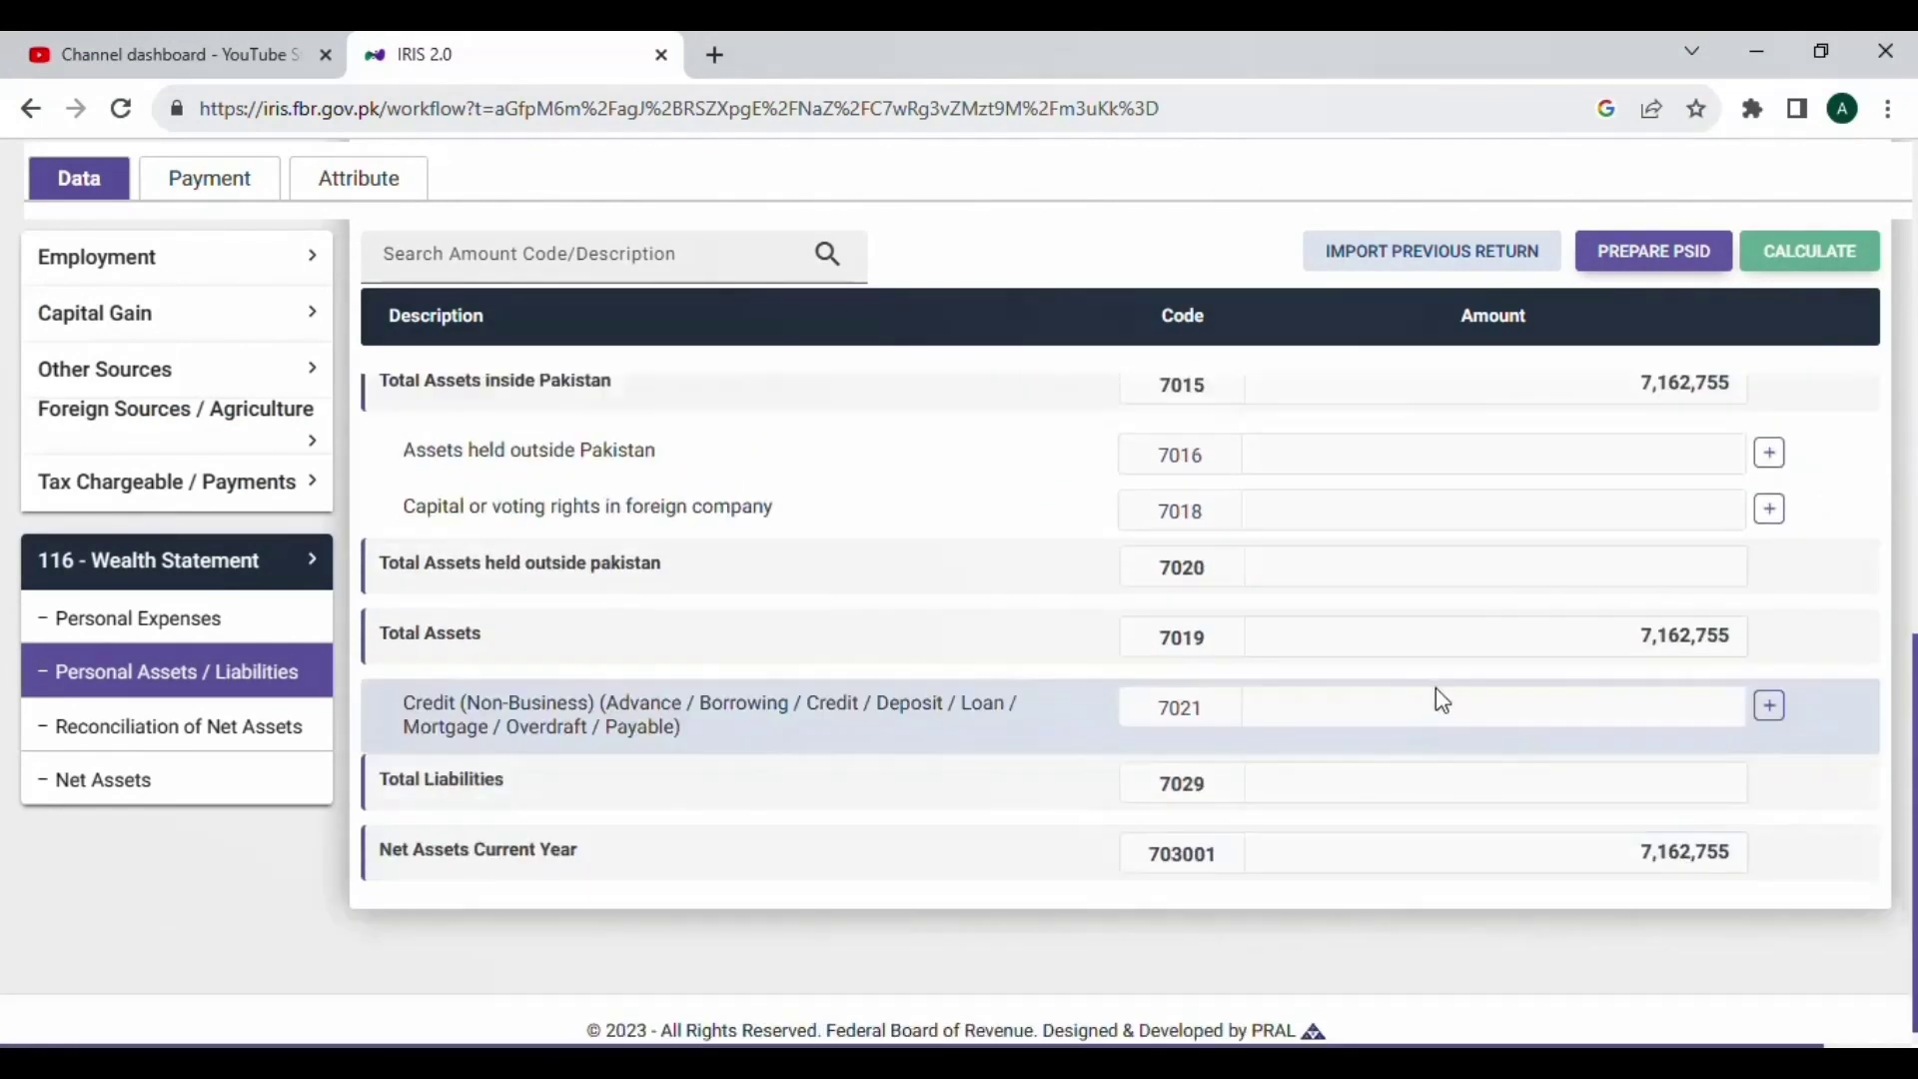
pyautogui.moveTo(1588, 852); pyautogui.dragTo(1738, 853)
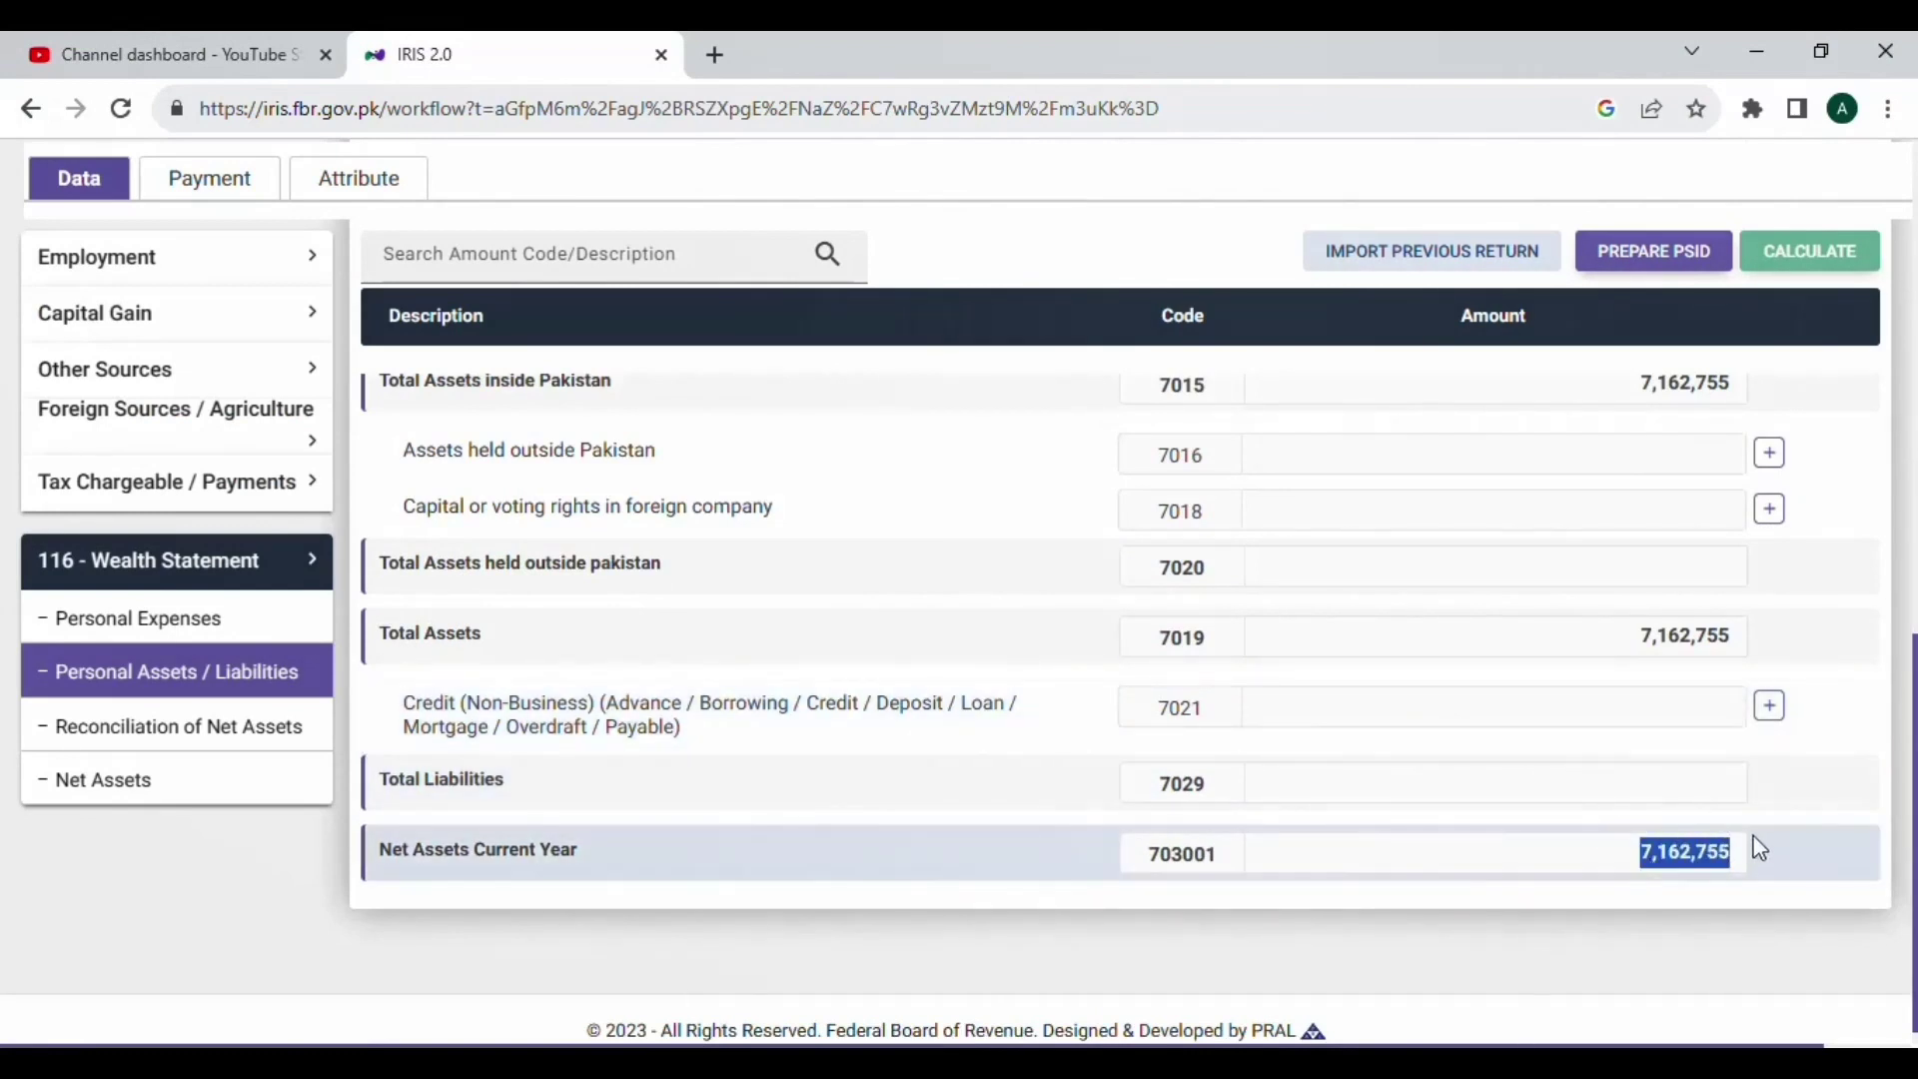
pyautogui.hotkey('alt', 'Tab')
pyautogui.click(1139, 849)
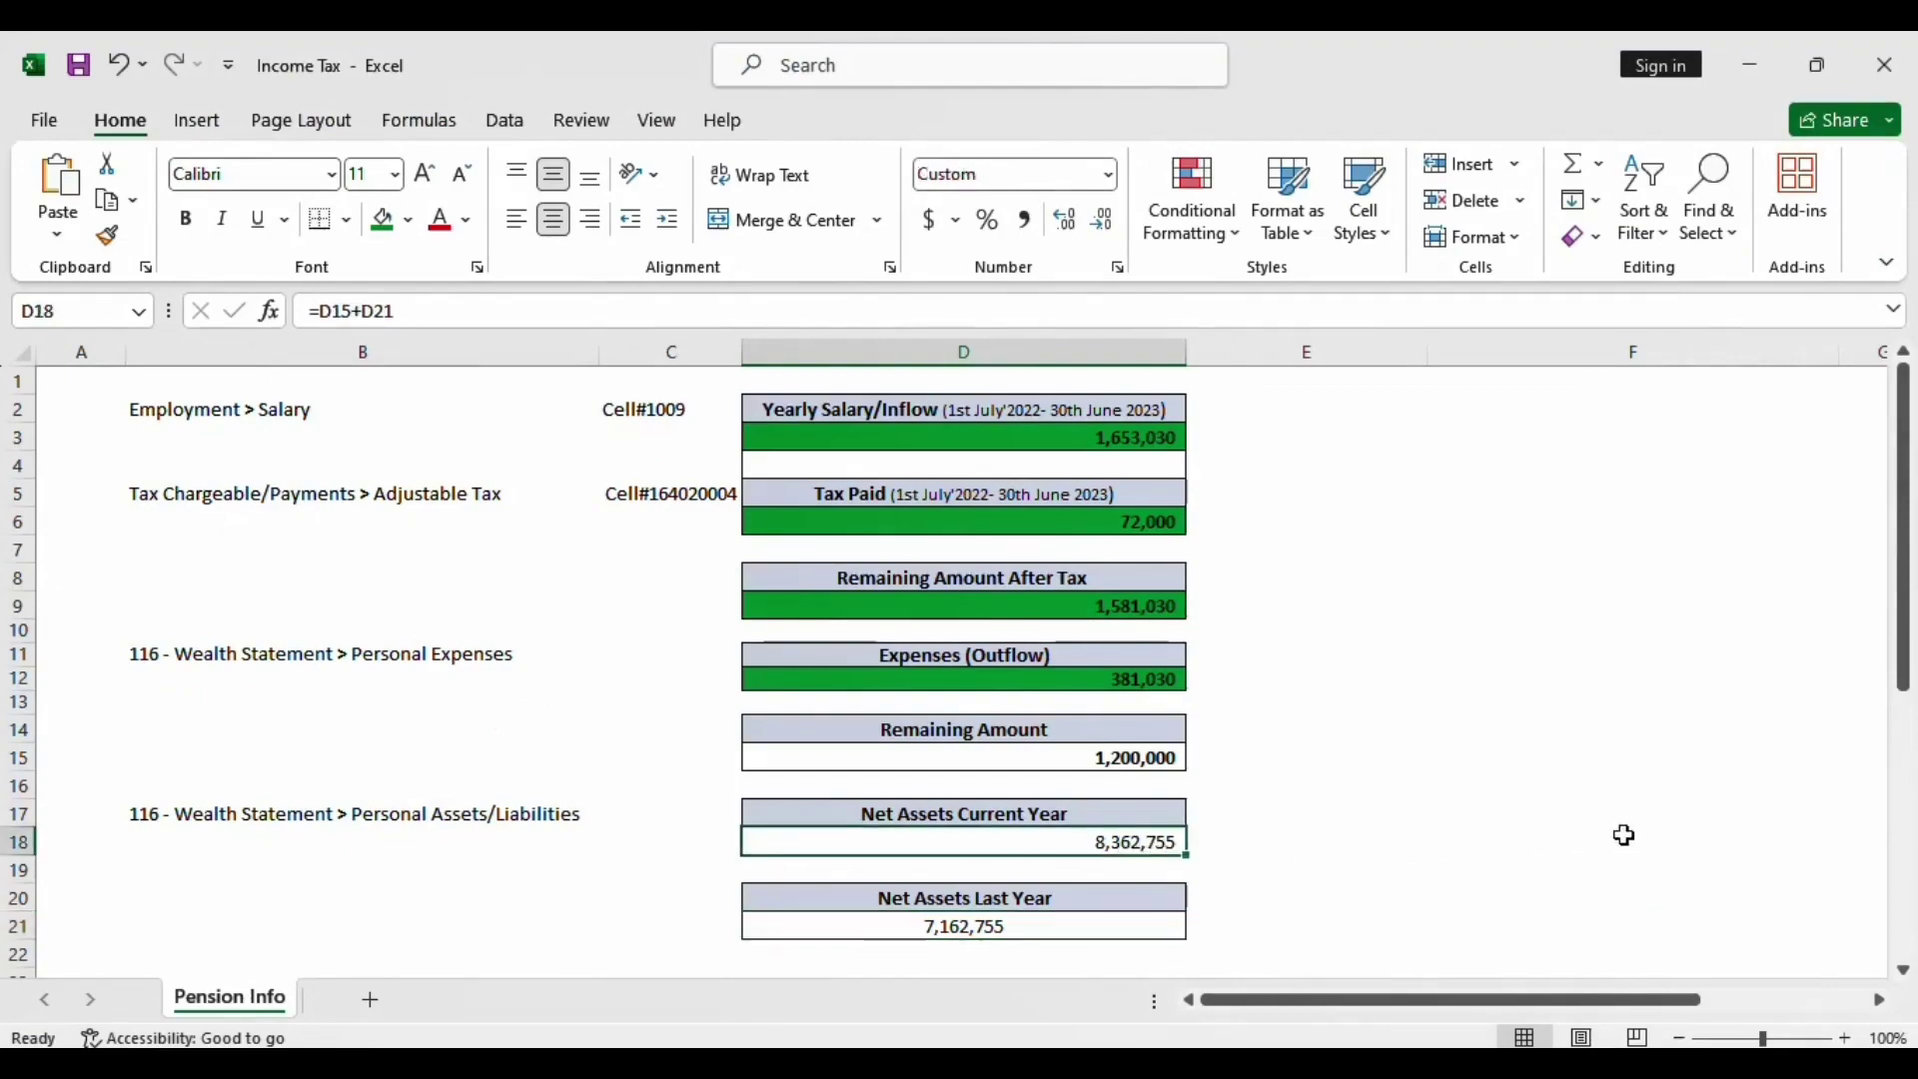
pyautogui.hotkey('alt', 'Tab')
pyautogui.scroll(2, 1644, 778)
pyautogui.scroll(4, 1646, 777)
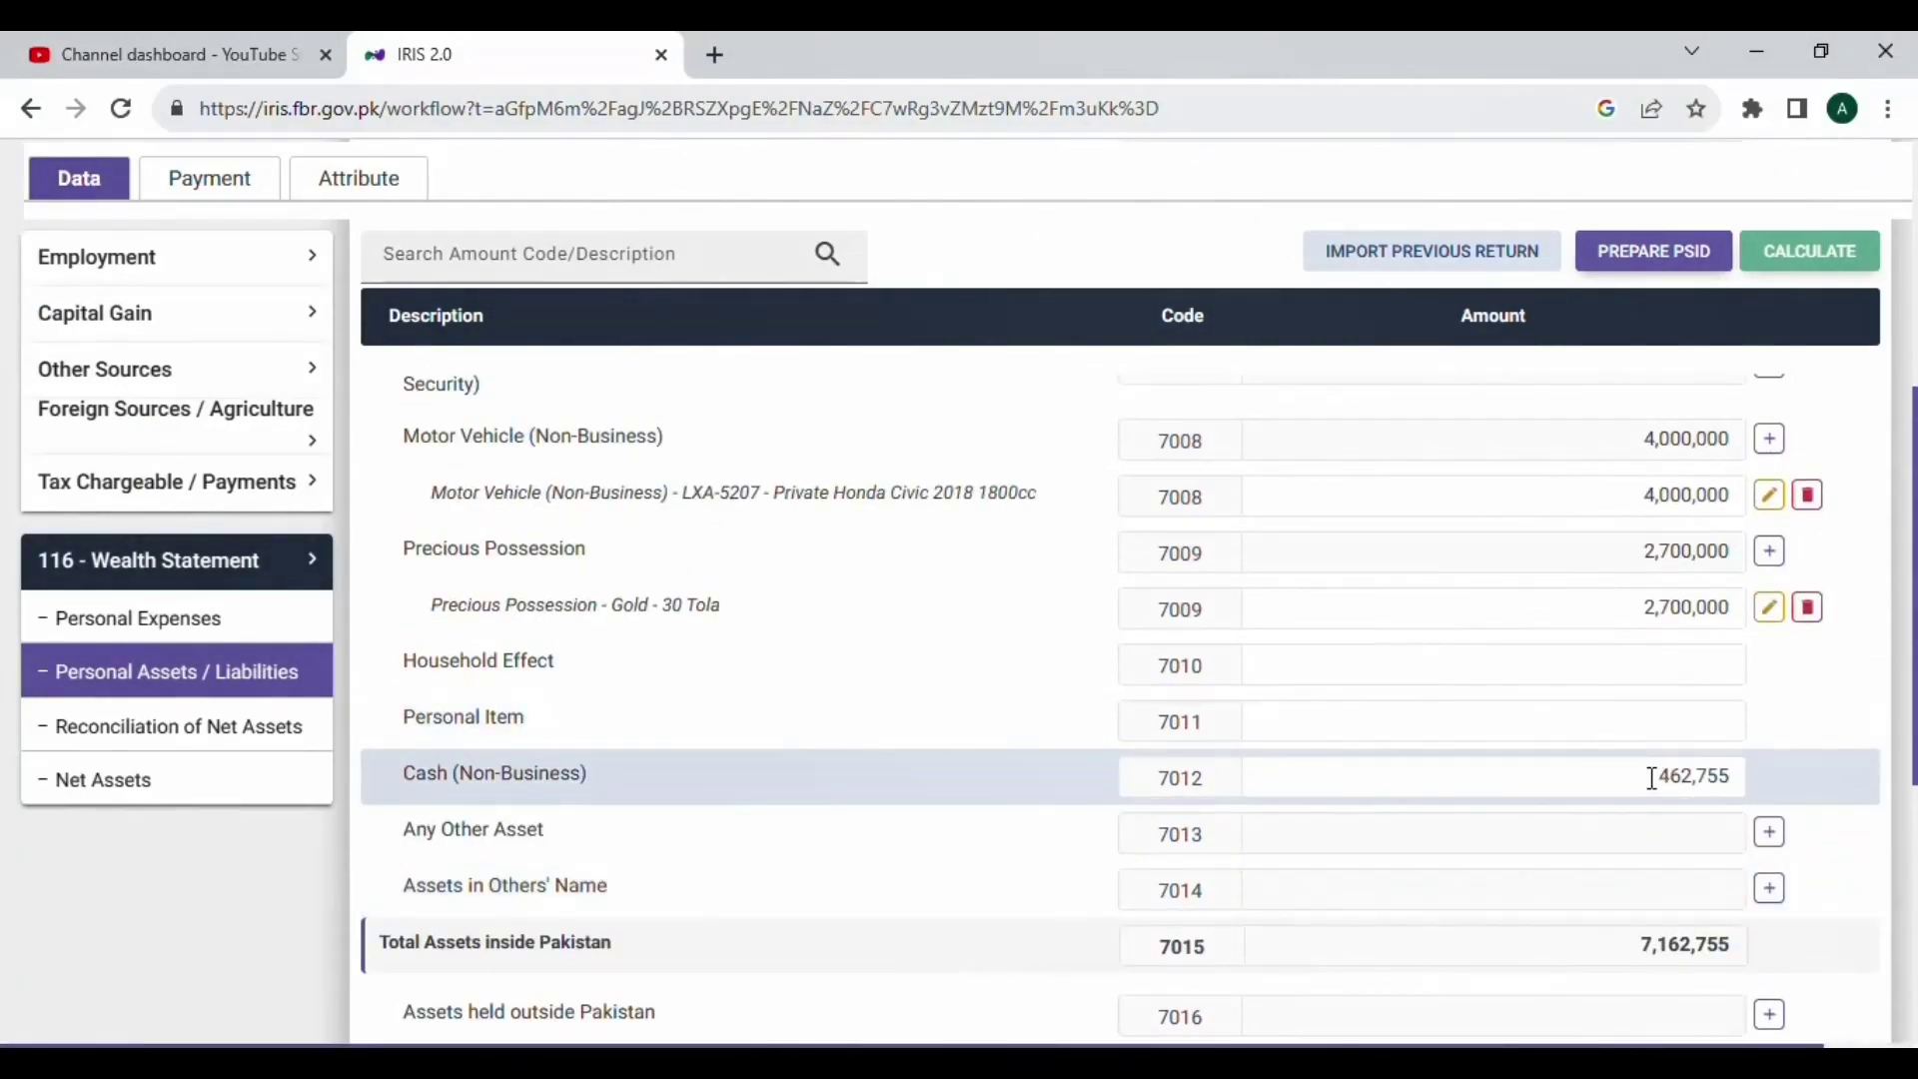
pyautogui.scroll(3, 1648, 777)
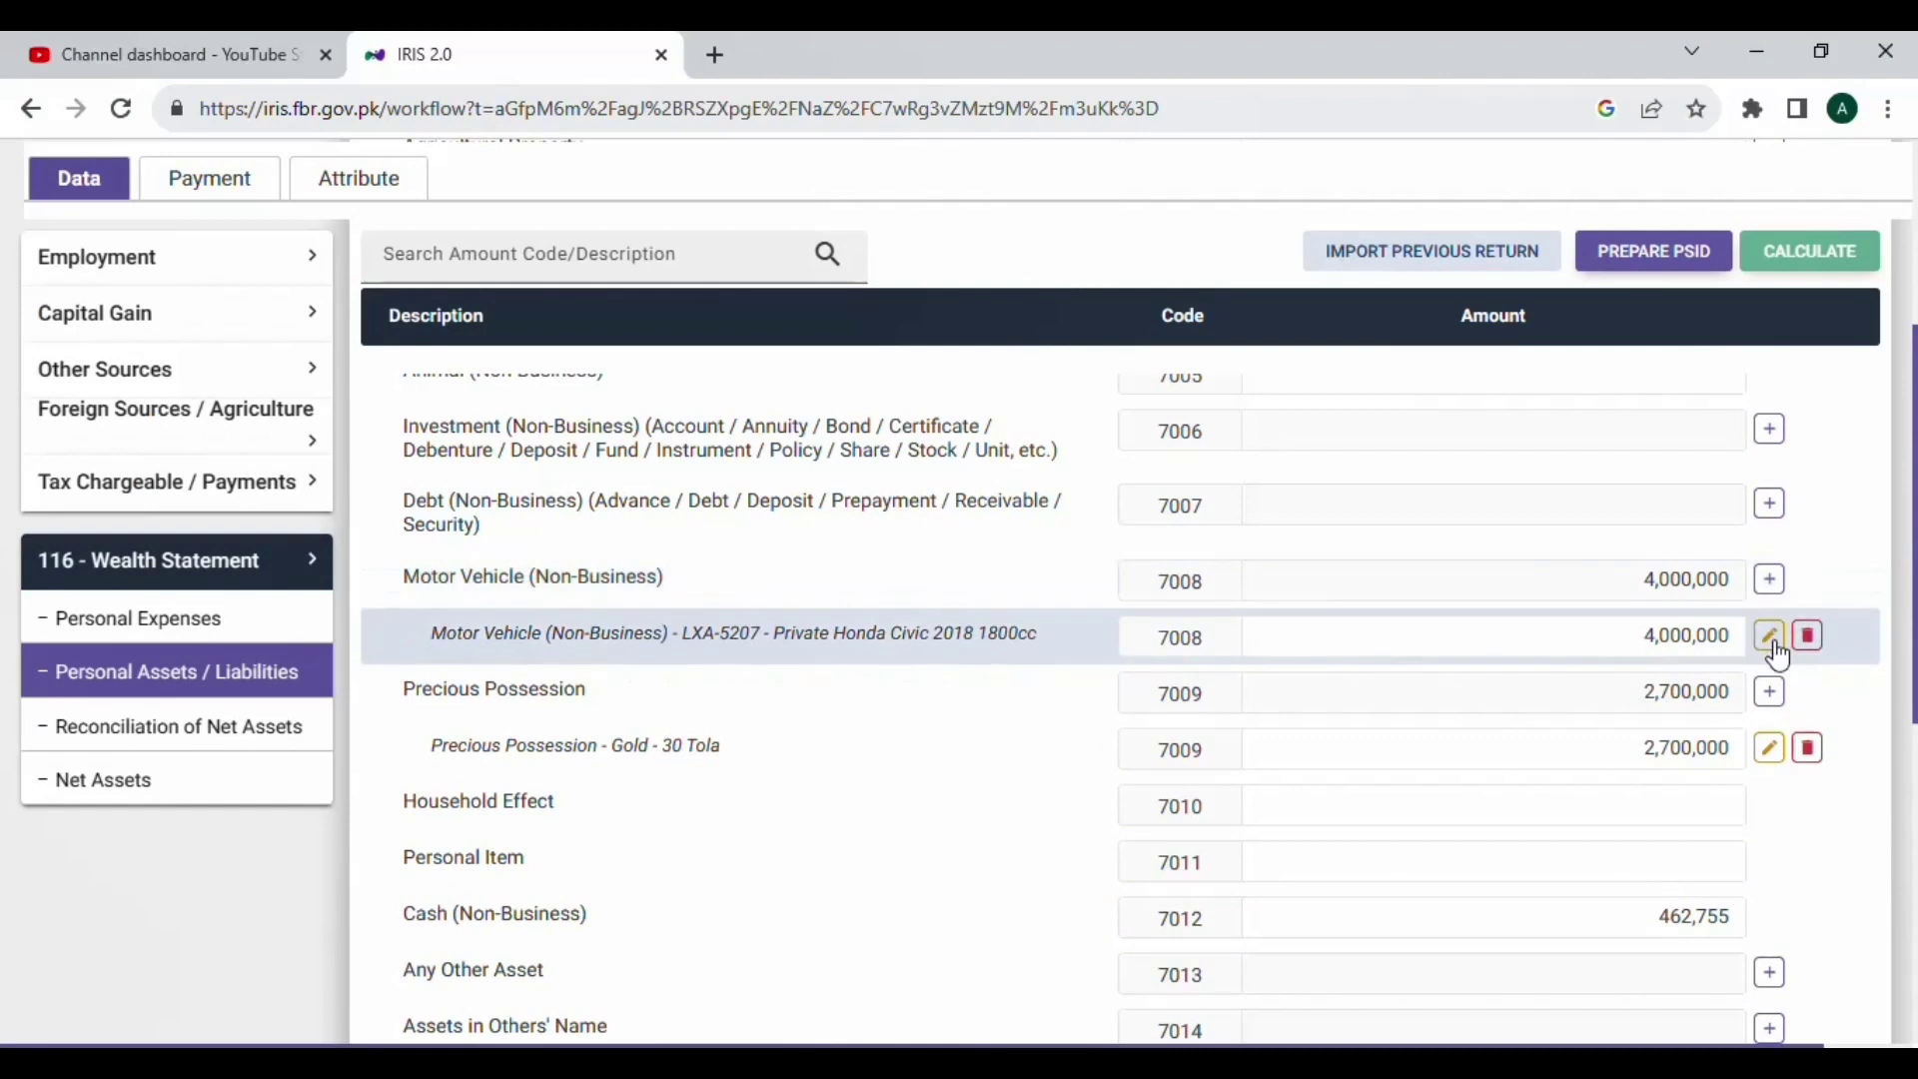
pyautogui.click(1770, 639)
pyautogui.moveTo(811, 485); pyautogui.dragTo(625, 516)
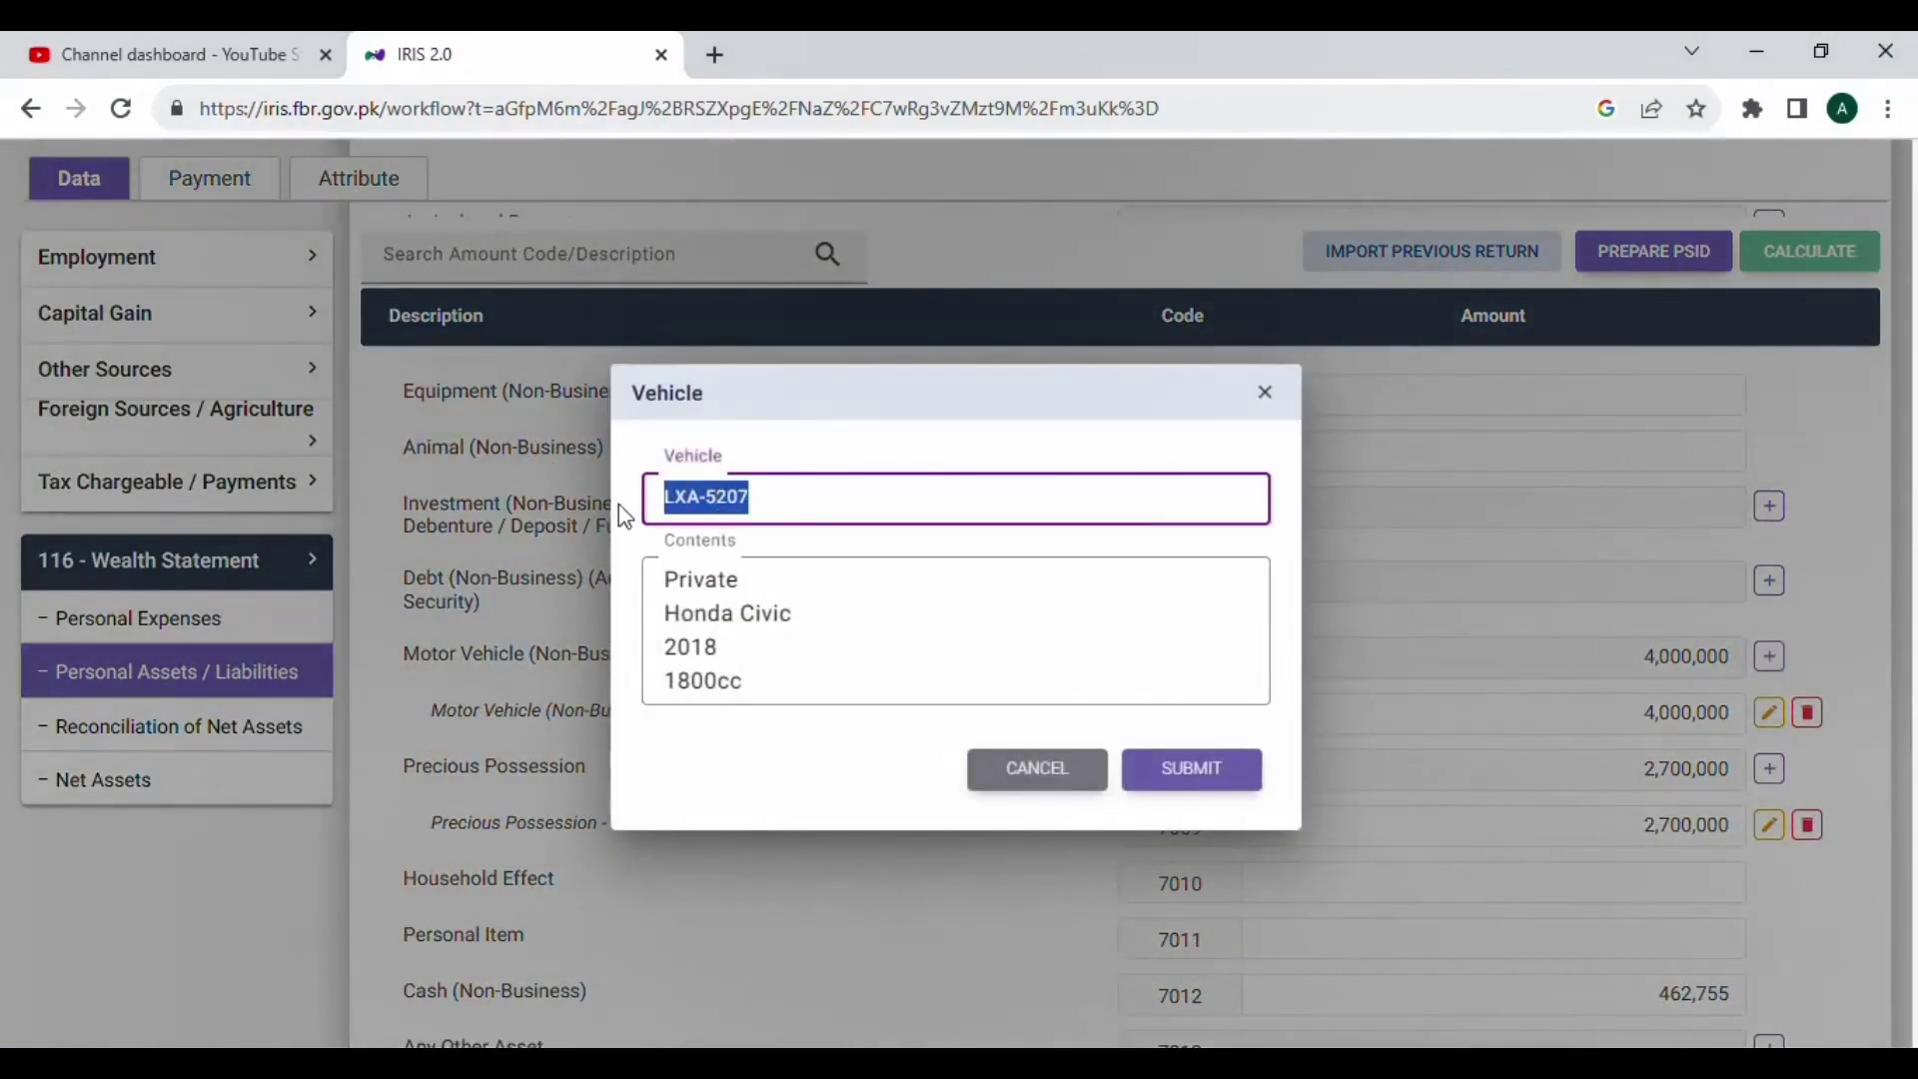
pyautogui.write('AN')
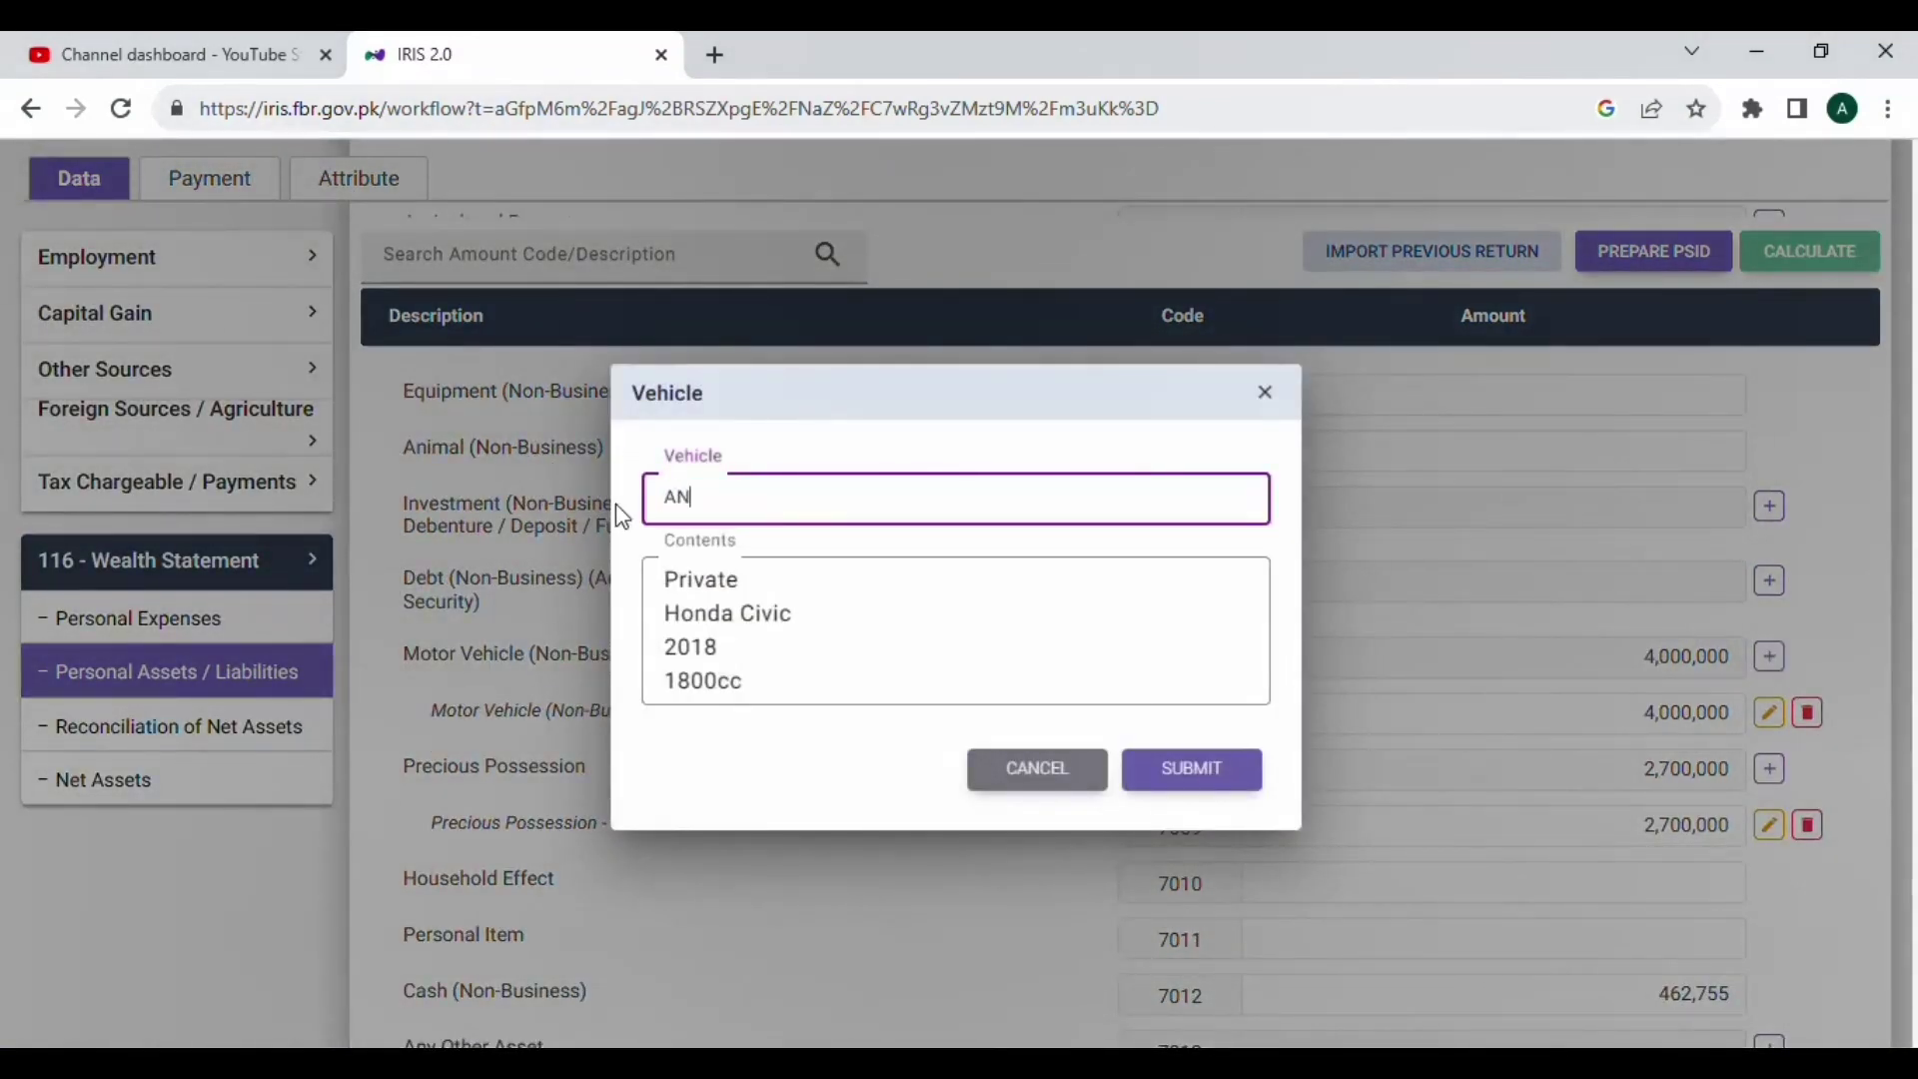
pyautogui.write('G-69')
pyautogui.moveTo(783, 642); pyautogui.dragTo(585, 671)
pyautogui.write('2020')
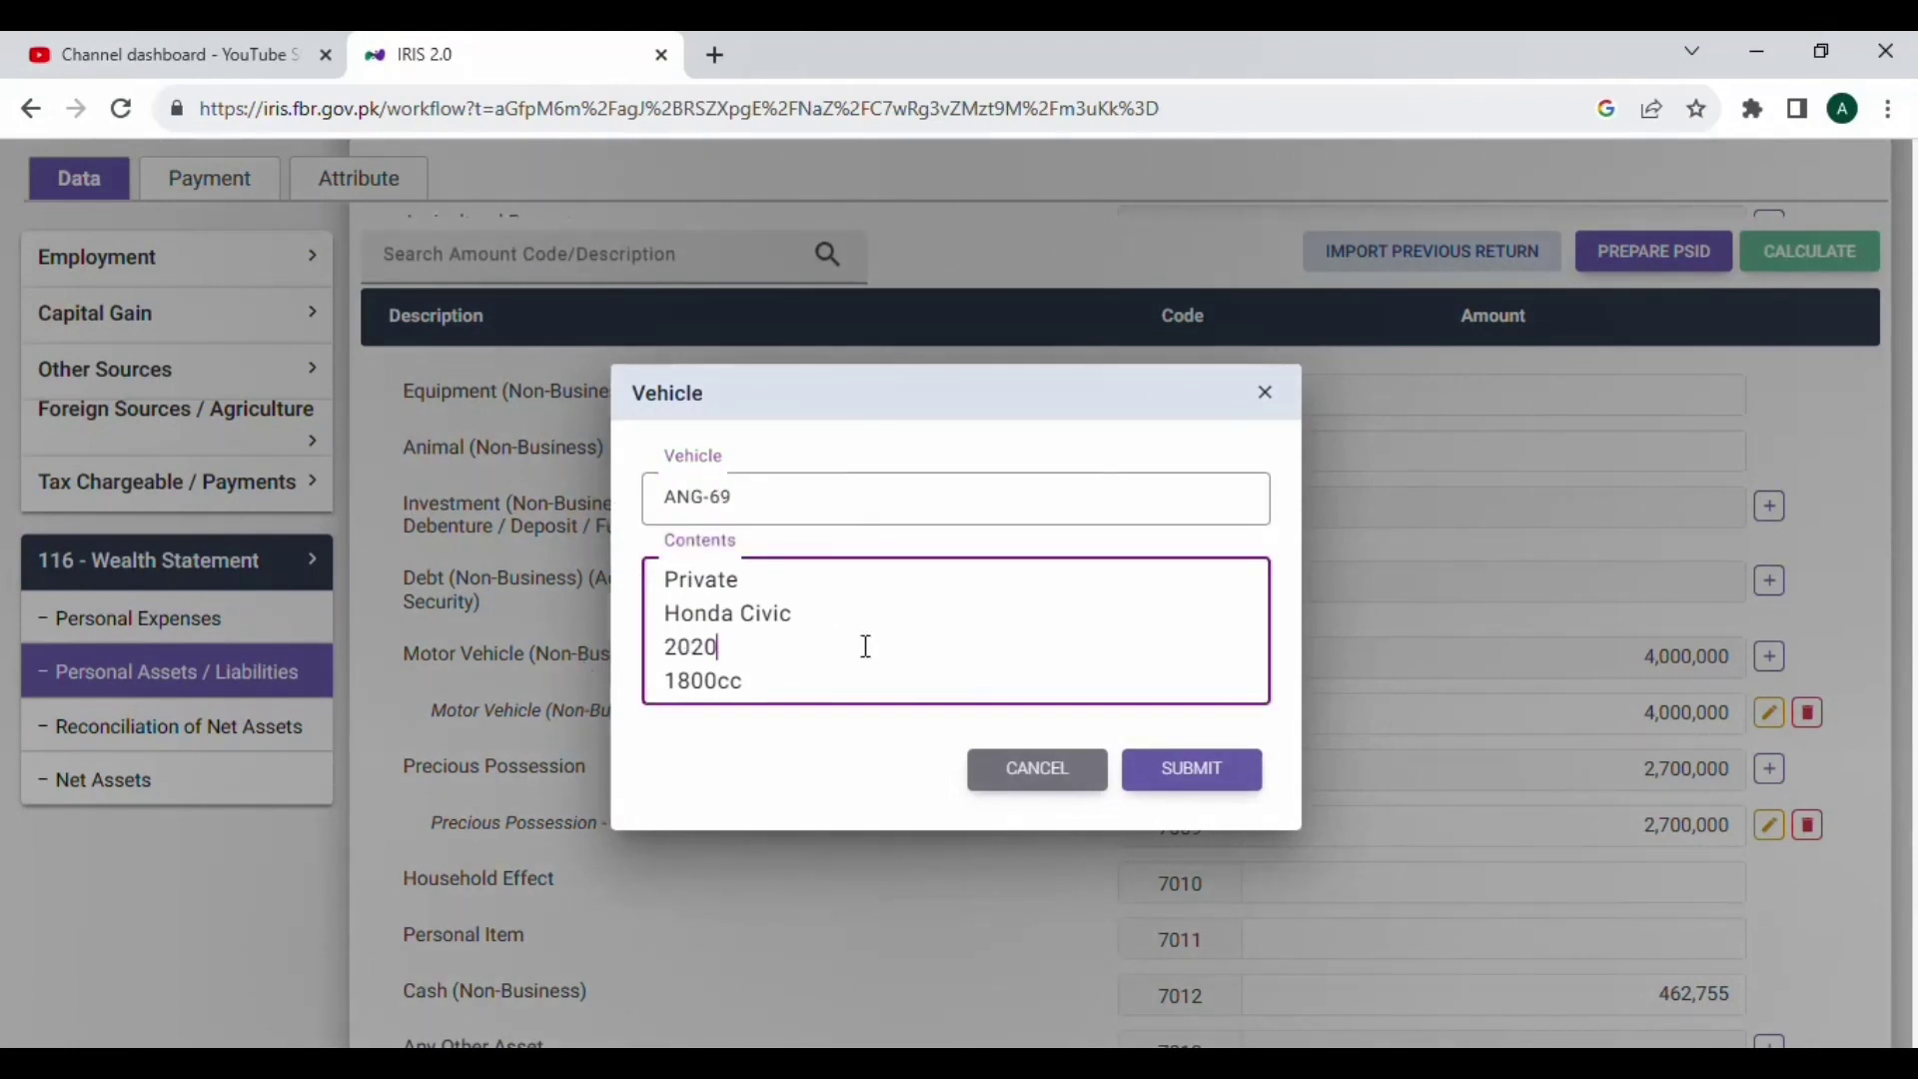
pyautogui.click(1183, 772)
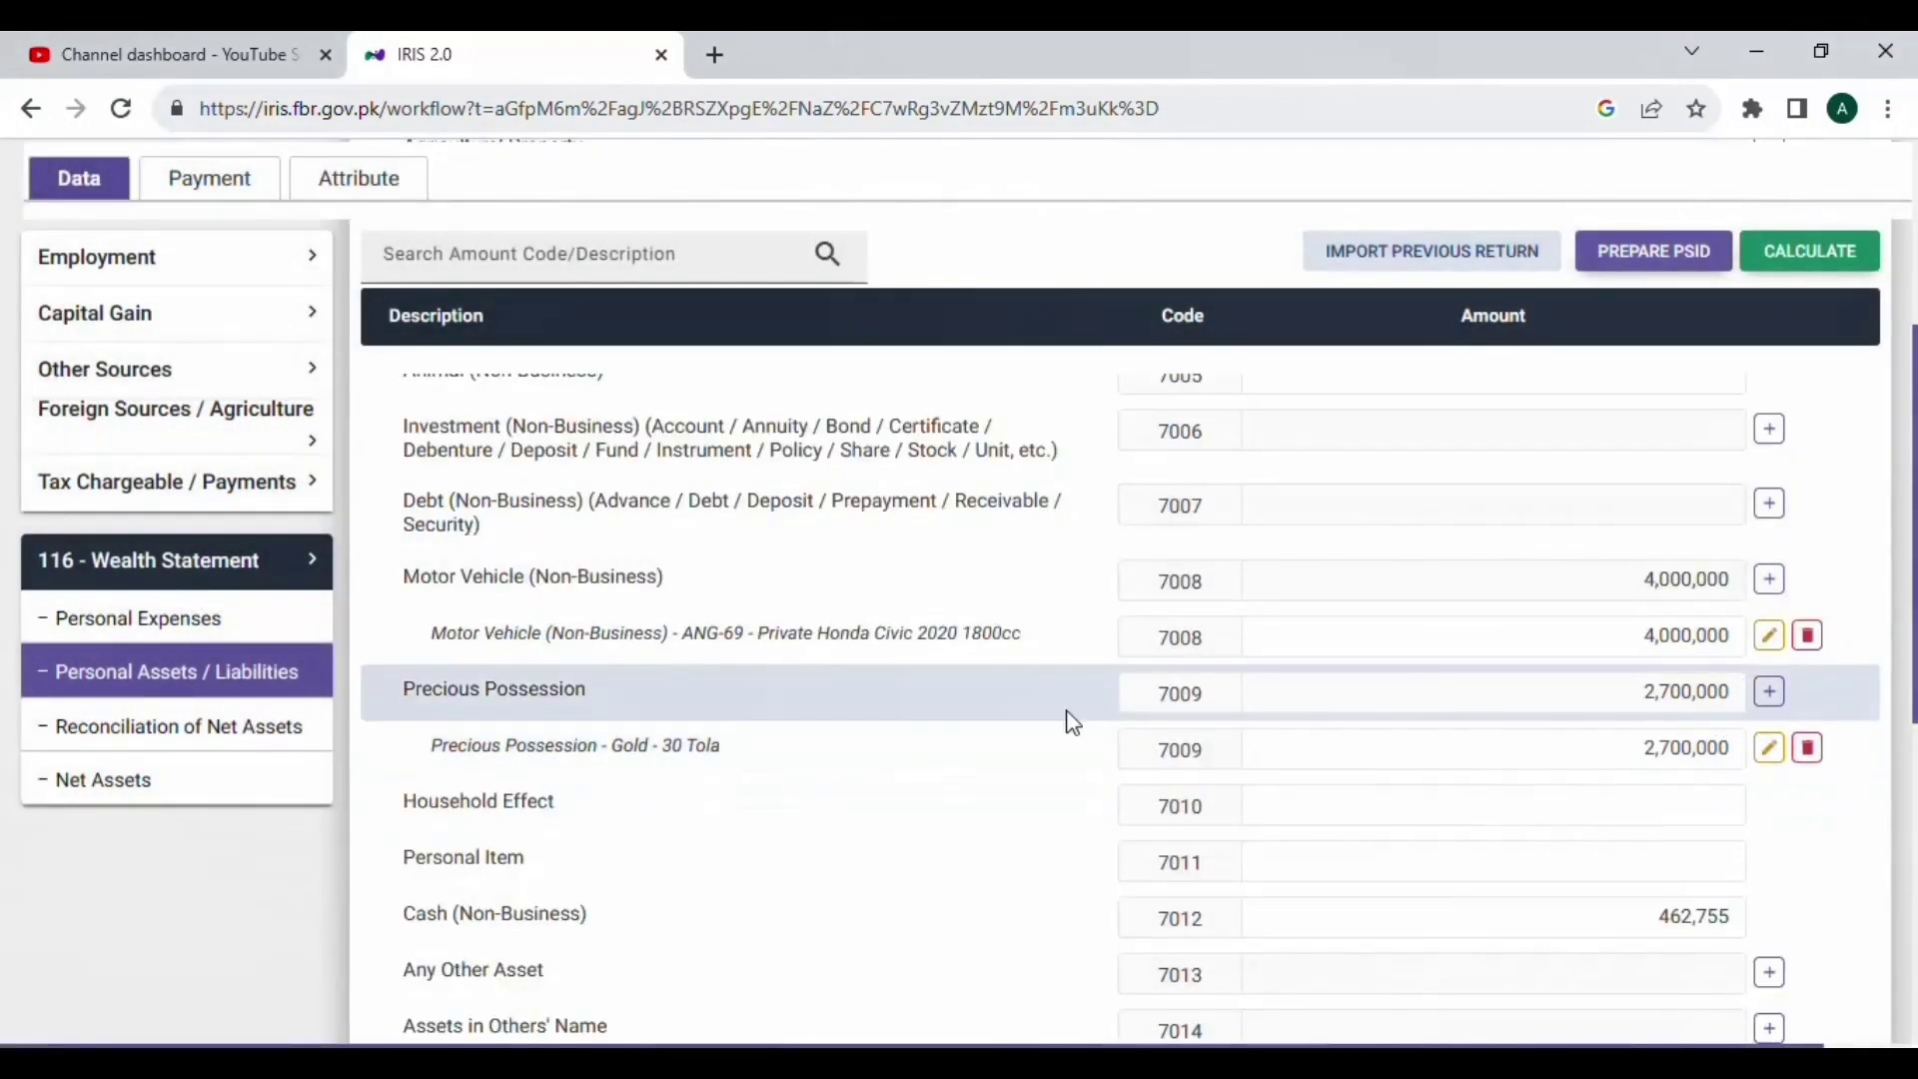
# Step: Set the amount of the ANG-69 Honda Civic entry (code 7008) to 4,500,000 and recalculate
pyautogui.moveTo(697, 633); pyautogui.dragTo(992, 635)
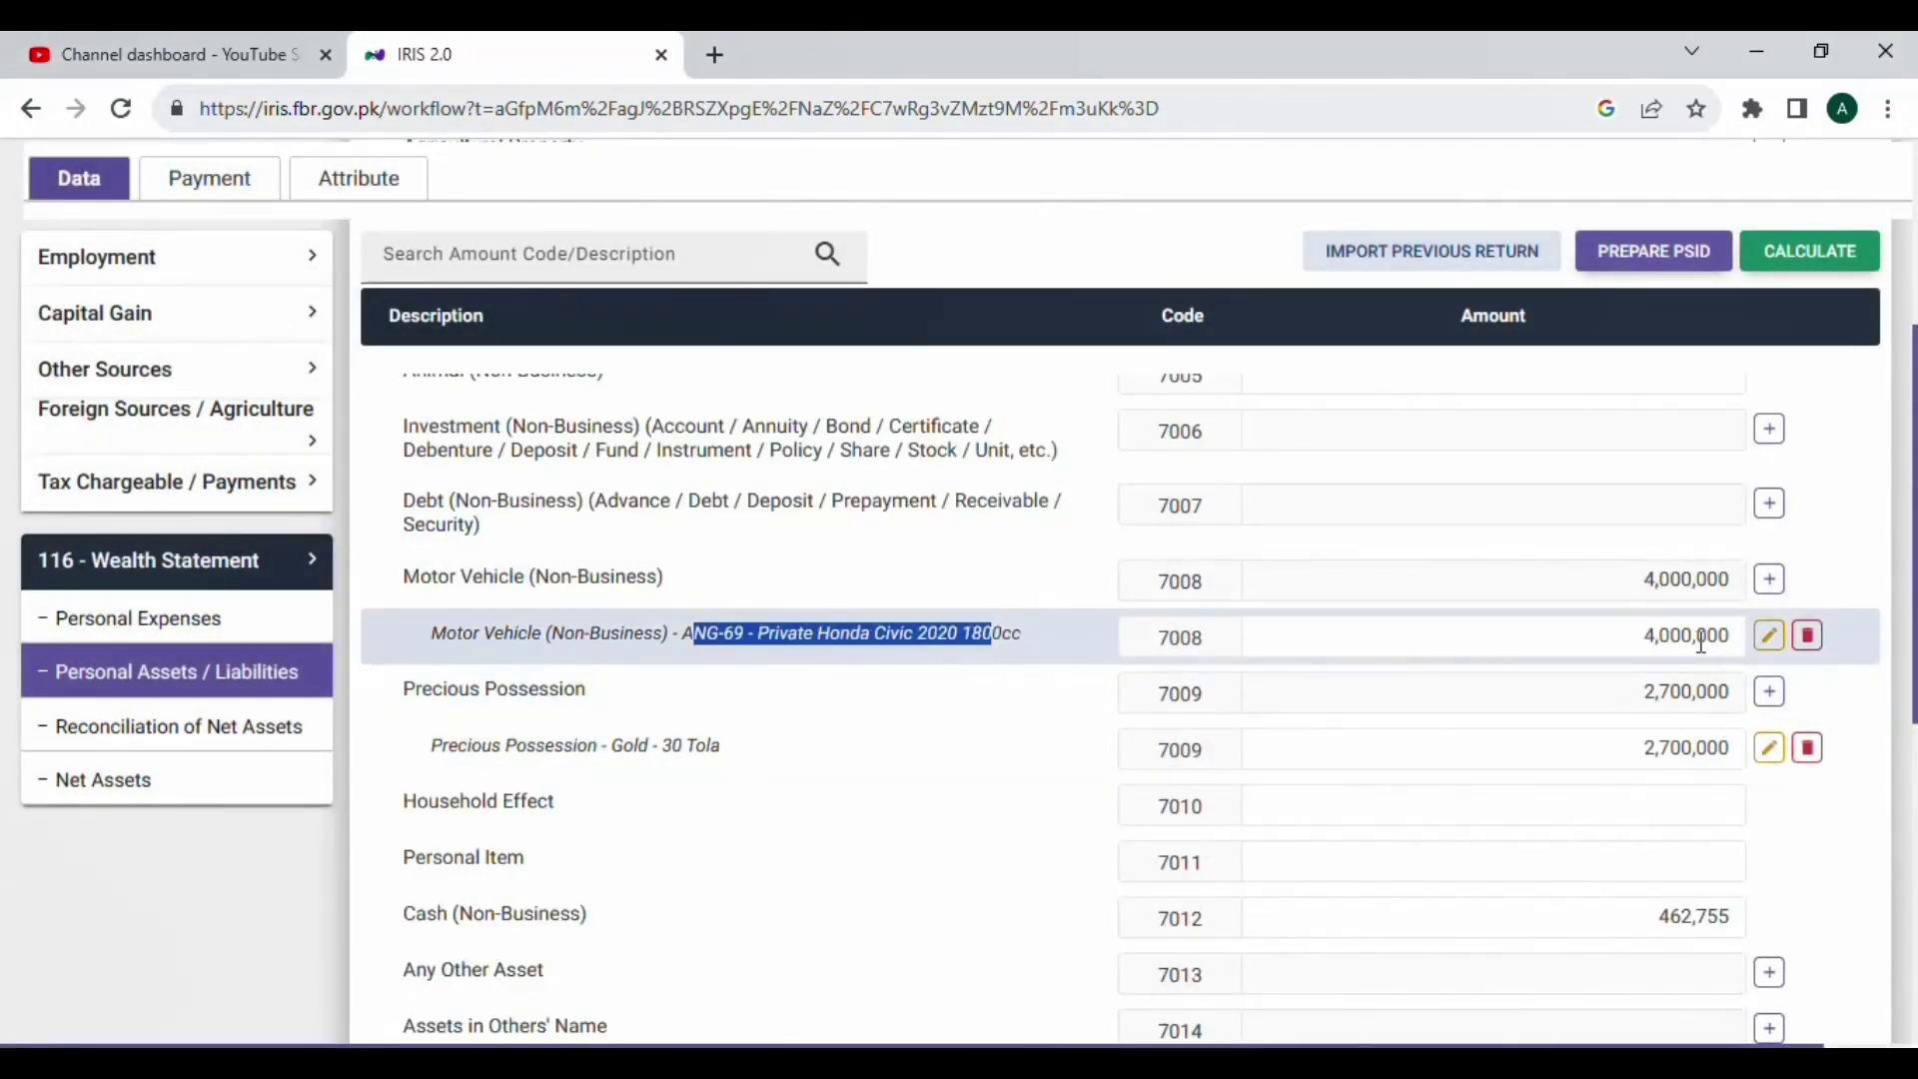
pyautogui.moveTo(1661, 635); pyautogui.dragTo(1733, 632)
pyautogui.write('50')
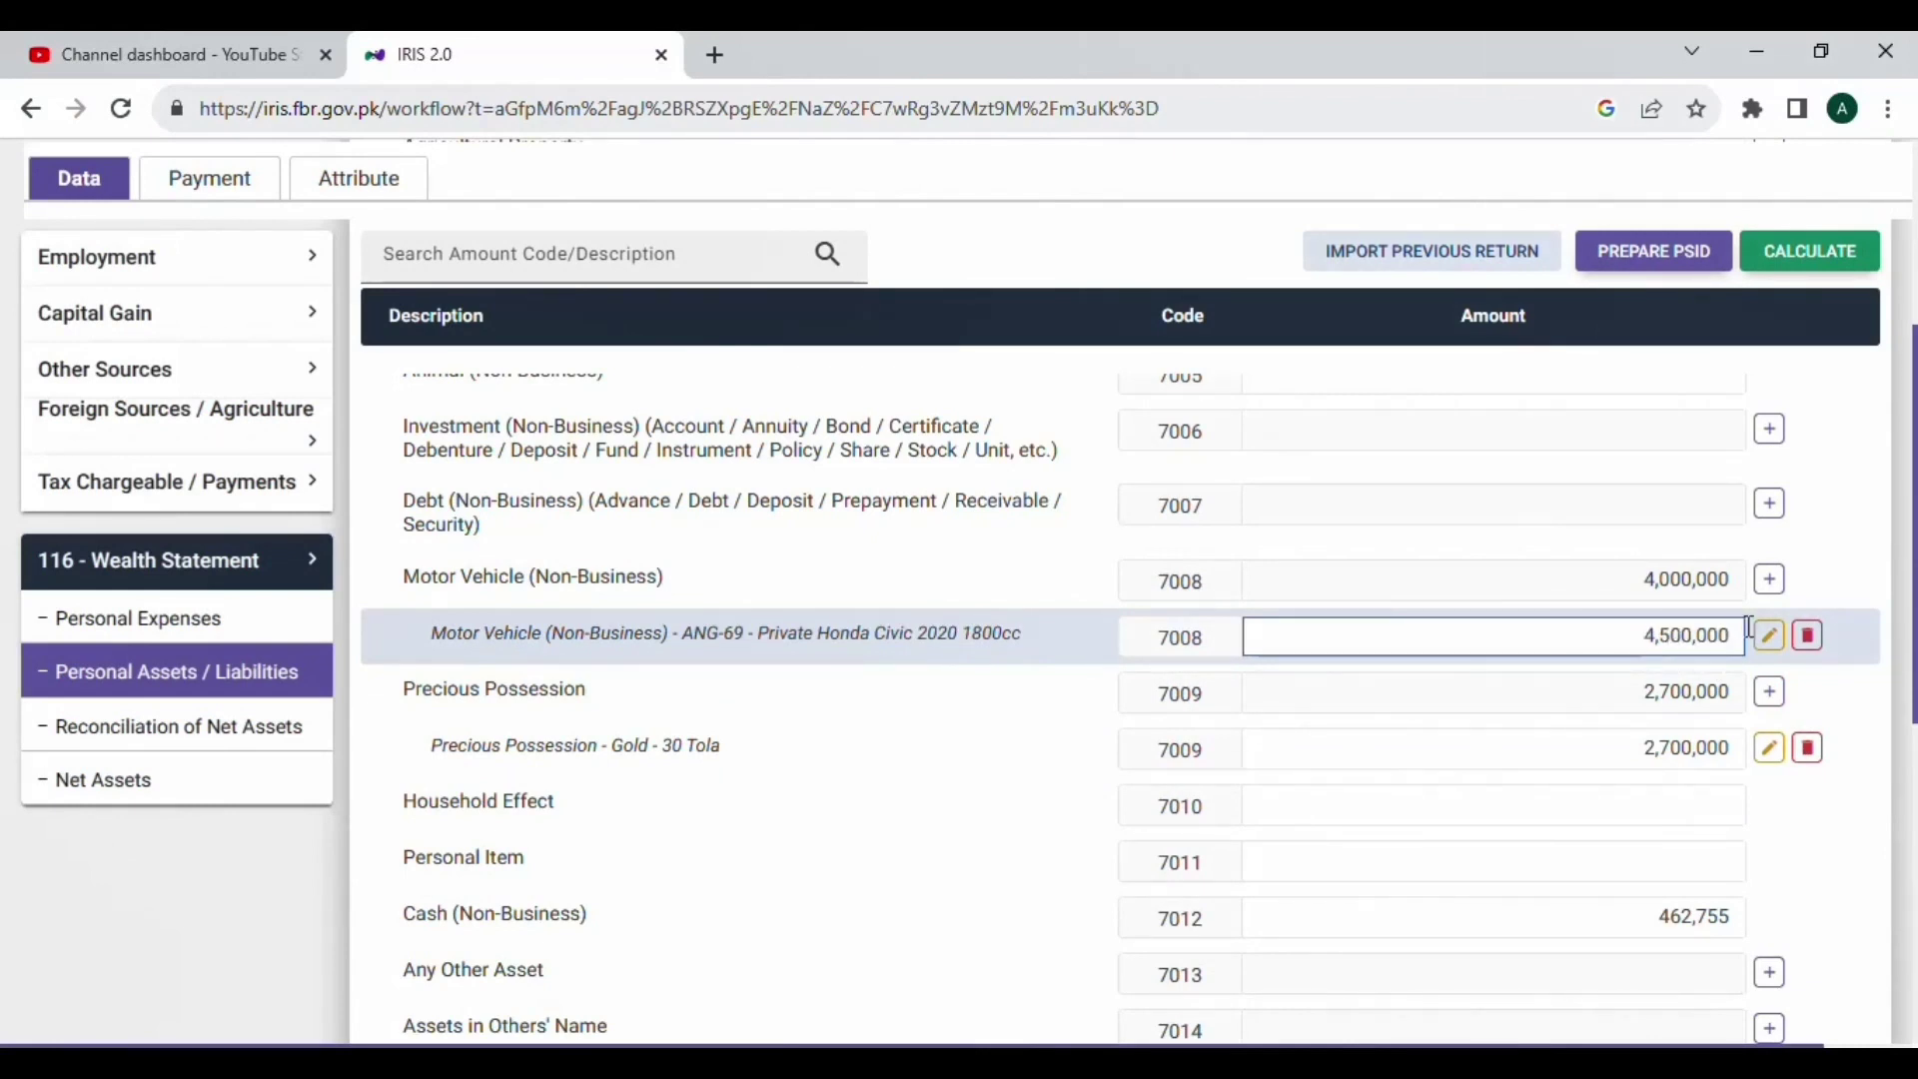
pyautogui.click(1843, 257)
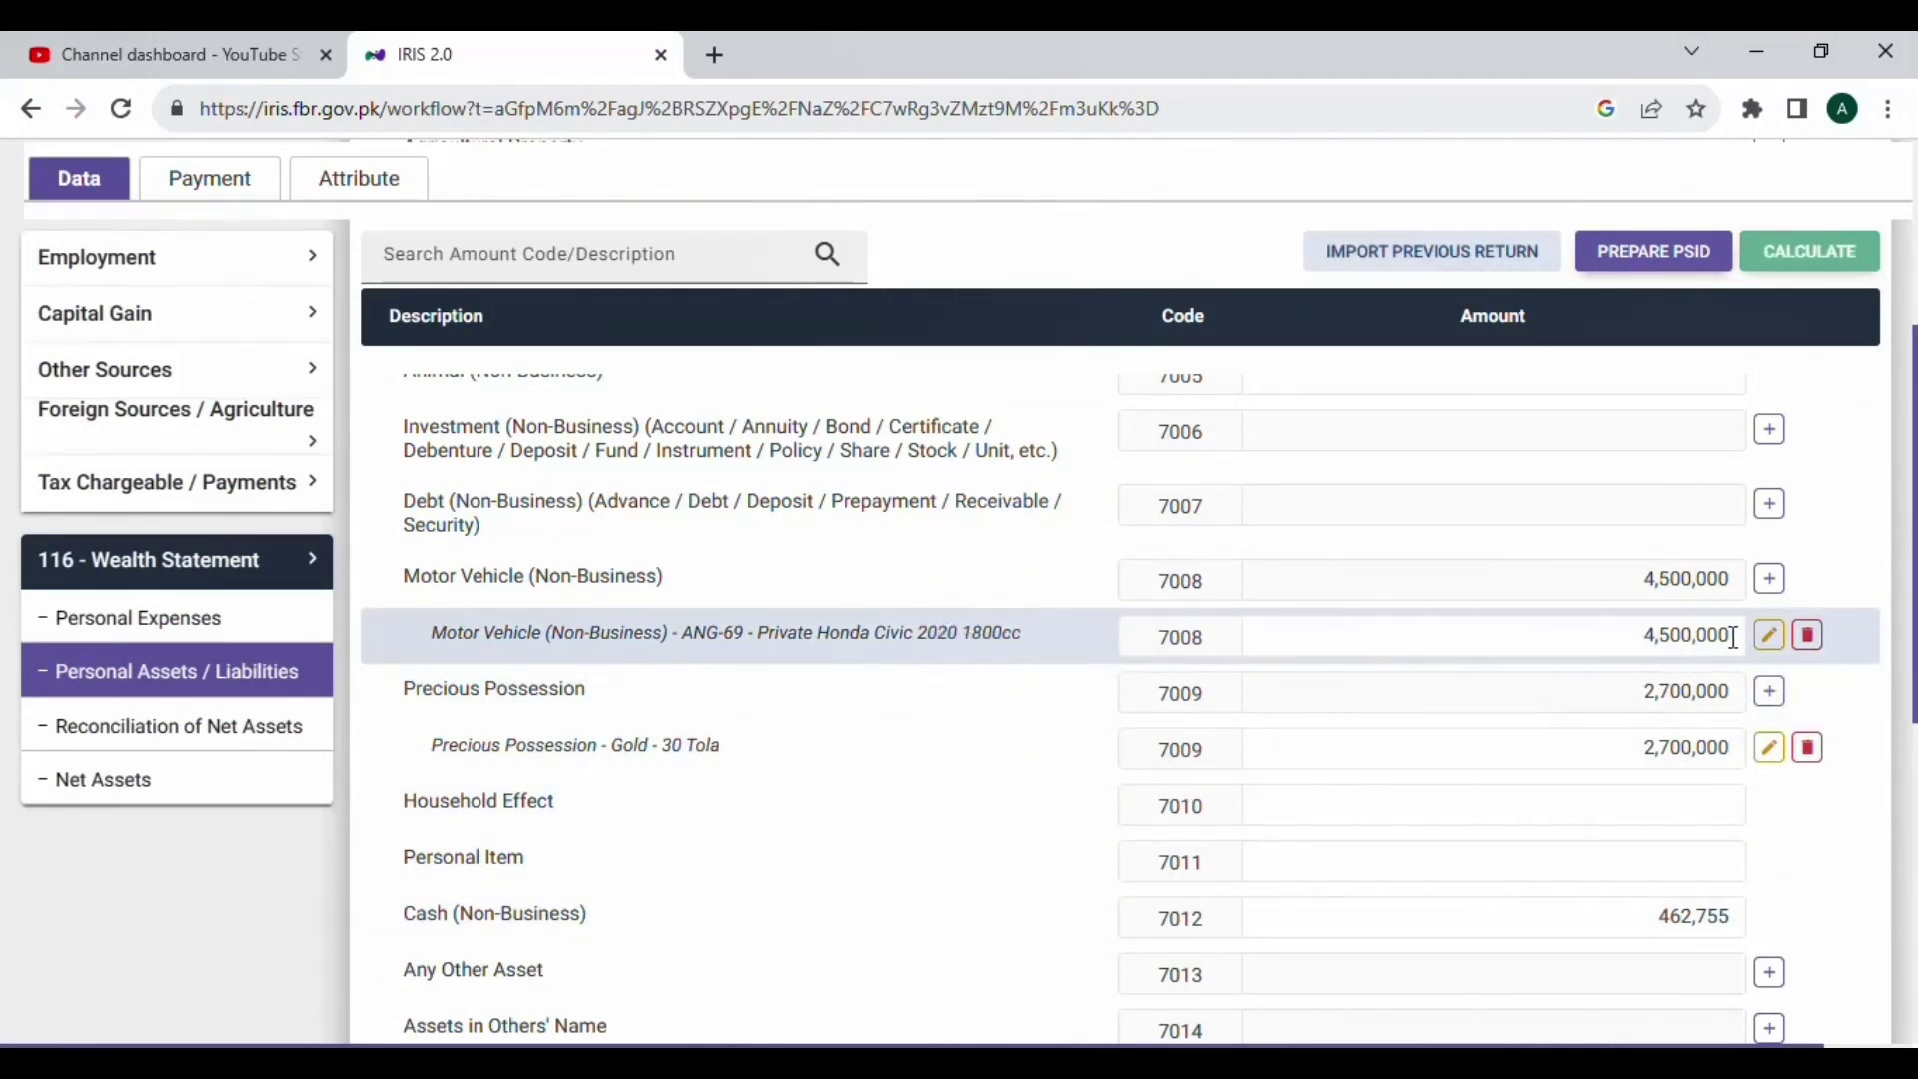
# Step: Clear the Cash (Non-Business) amount (code 7012) and recalculate the assets
pyautogui.scroll(-1, 1733, 637)
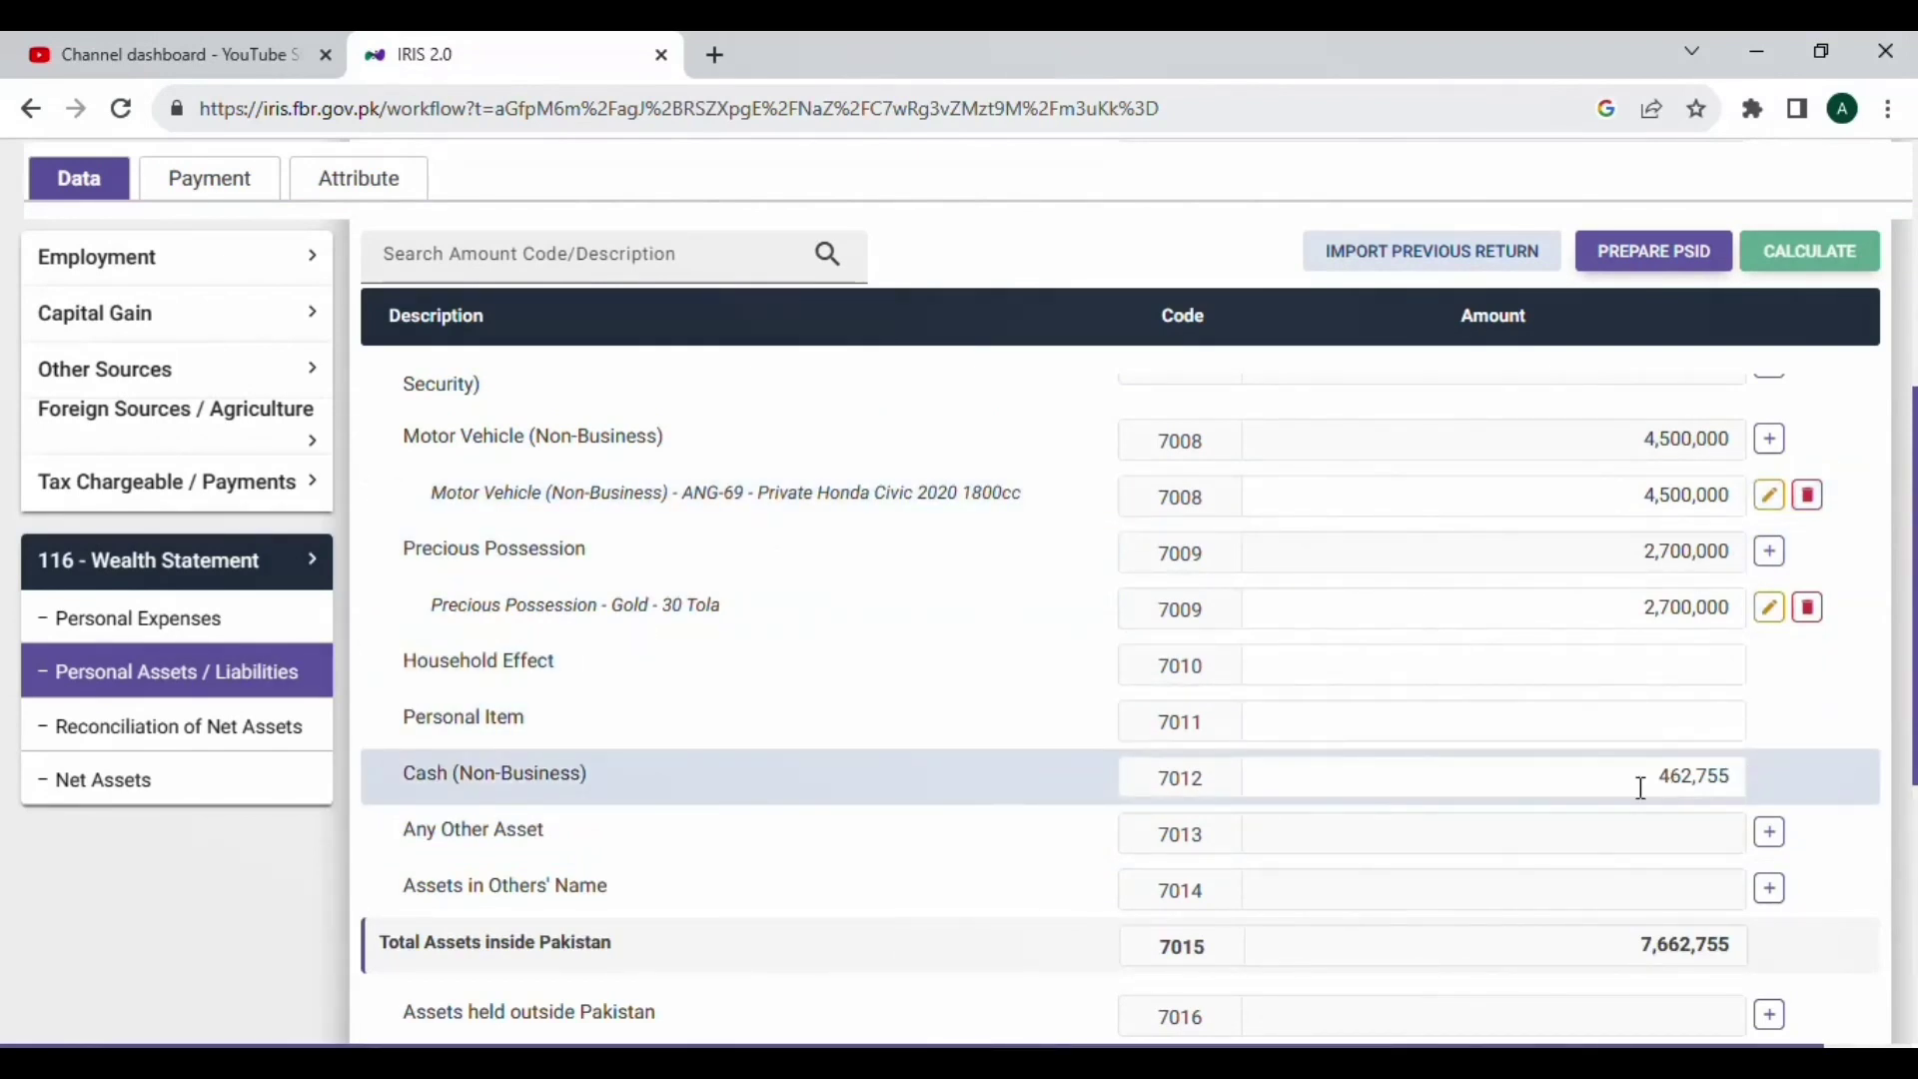
pyautogui.moveTo(1631, 779); pyautogui.dragTo(1749, 767)
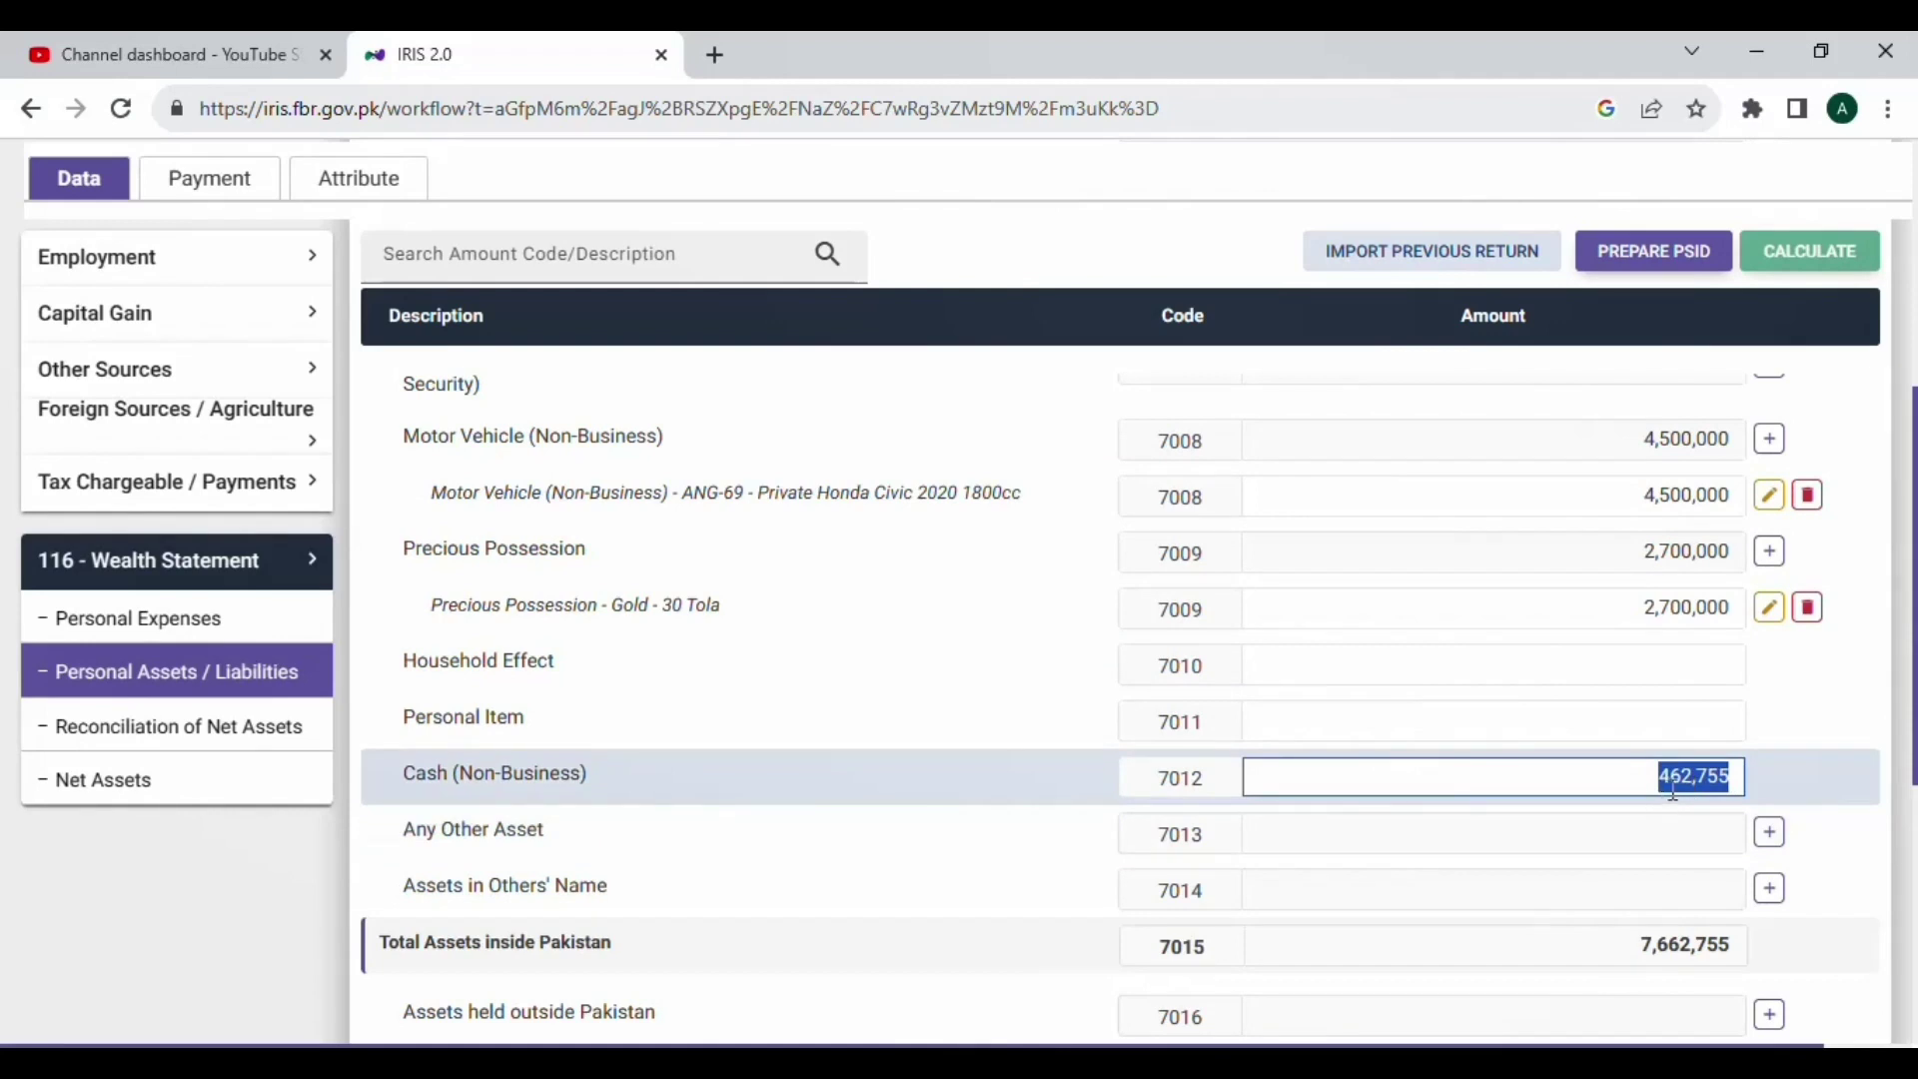
pyautogui.press('BackSpace')
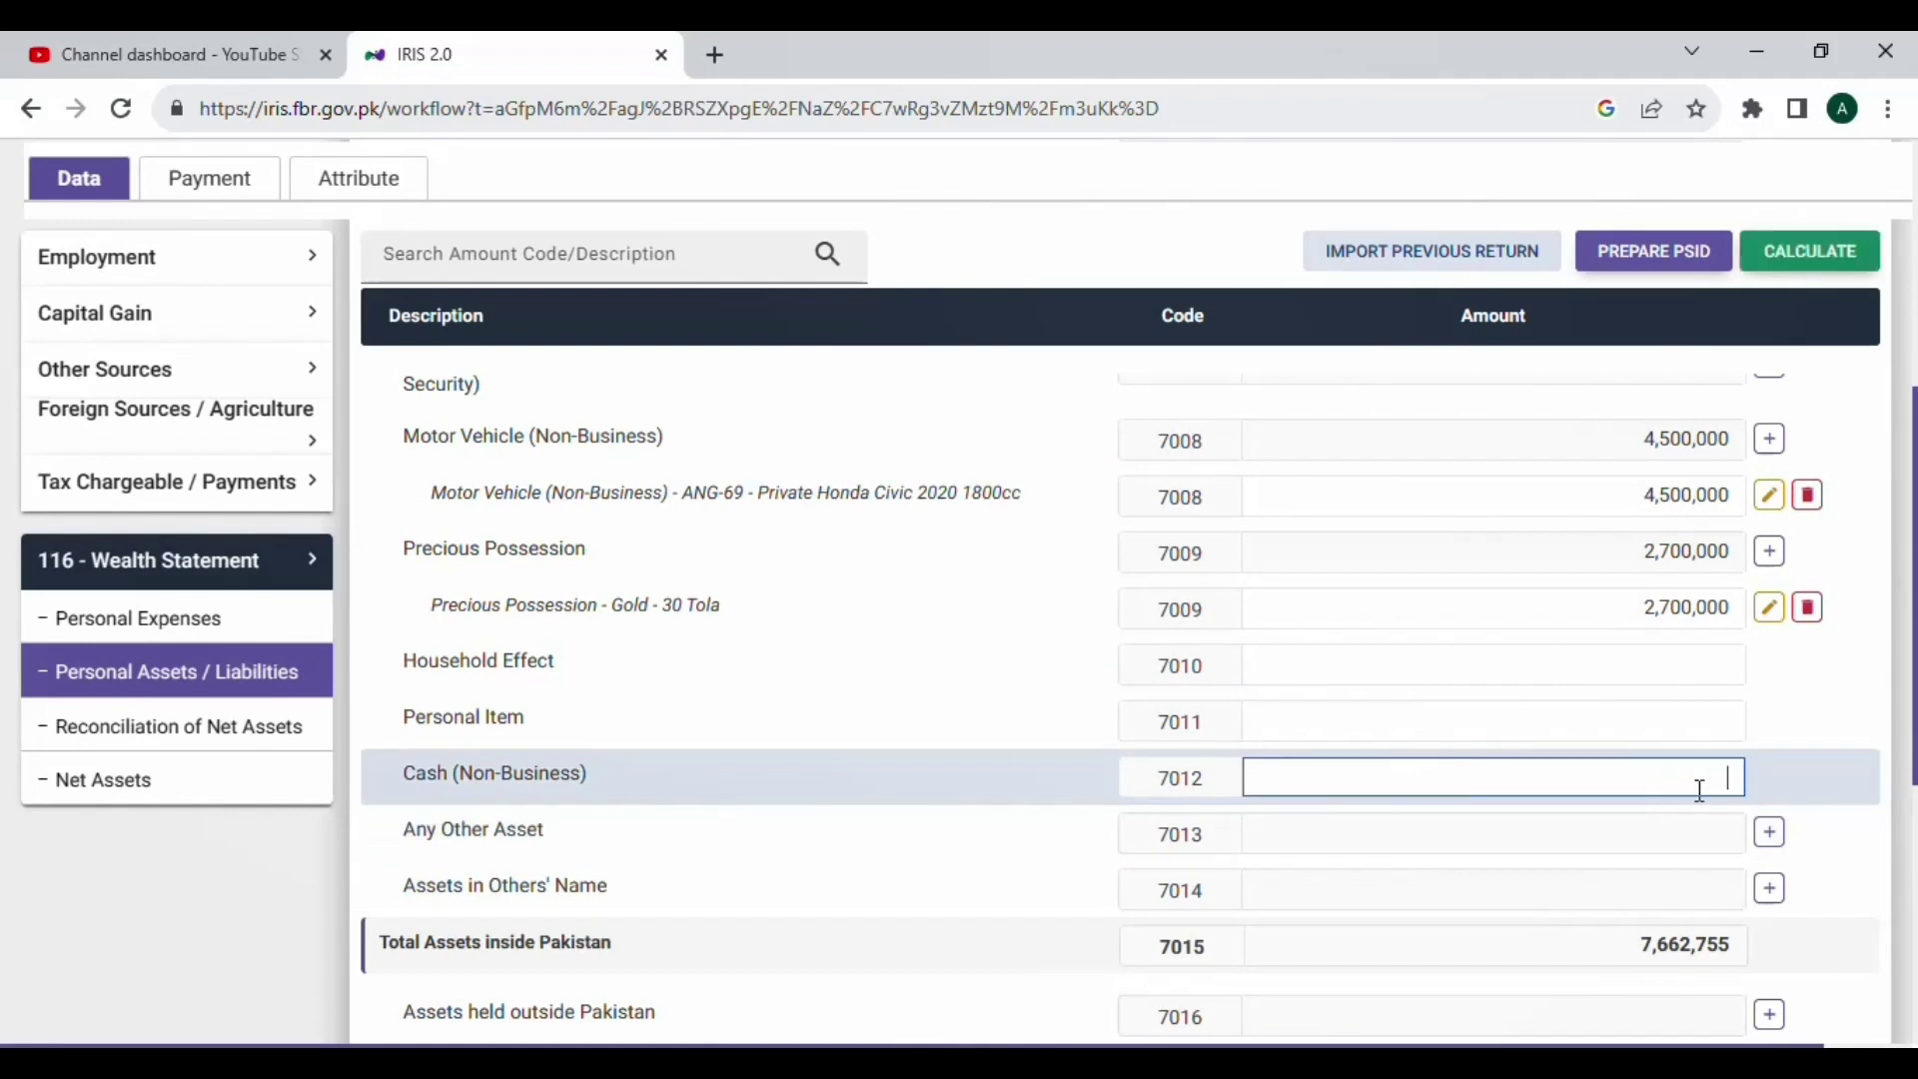
pyautogui.click(1810, 251)
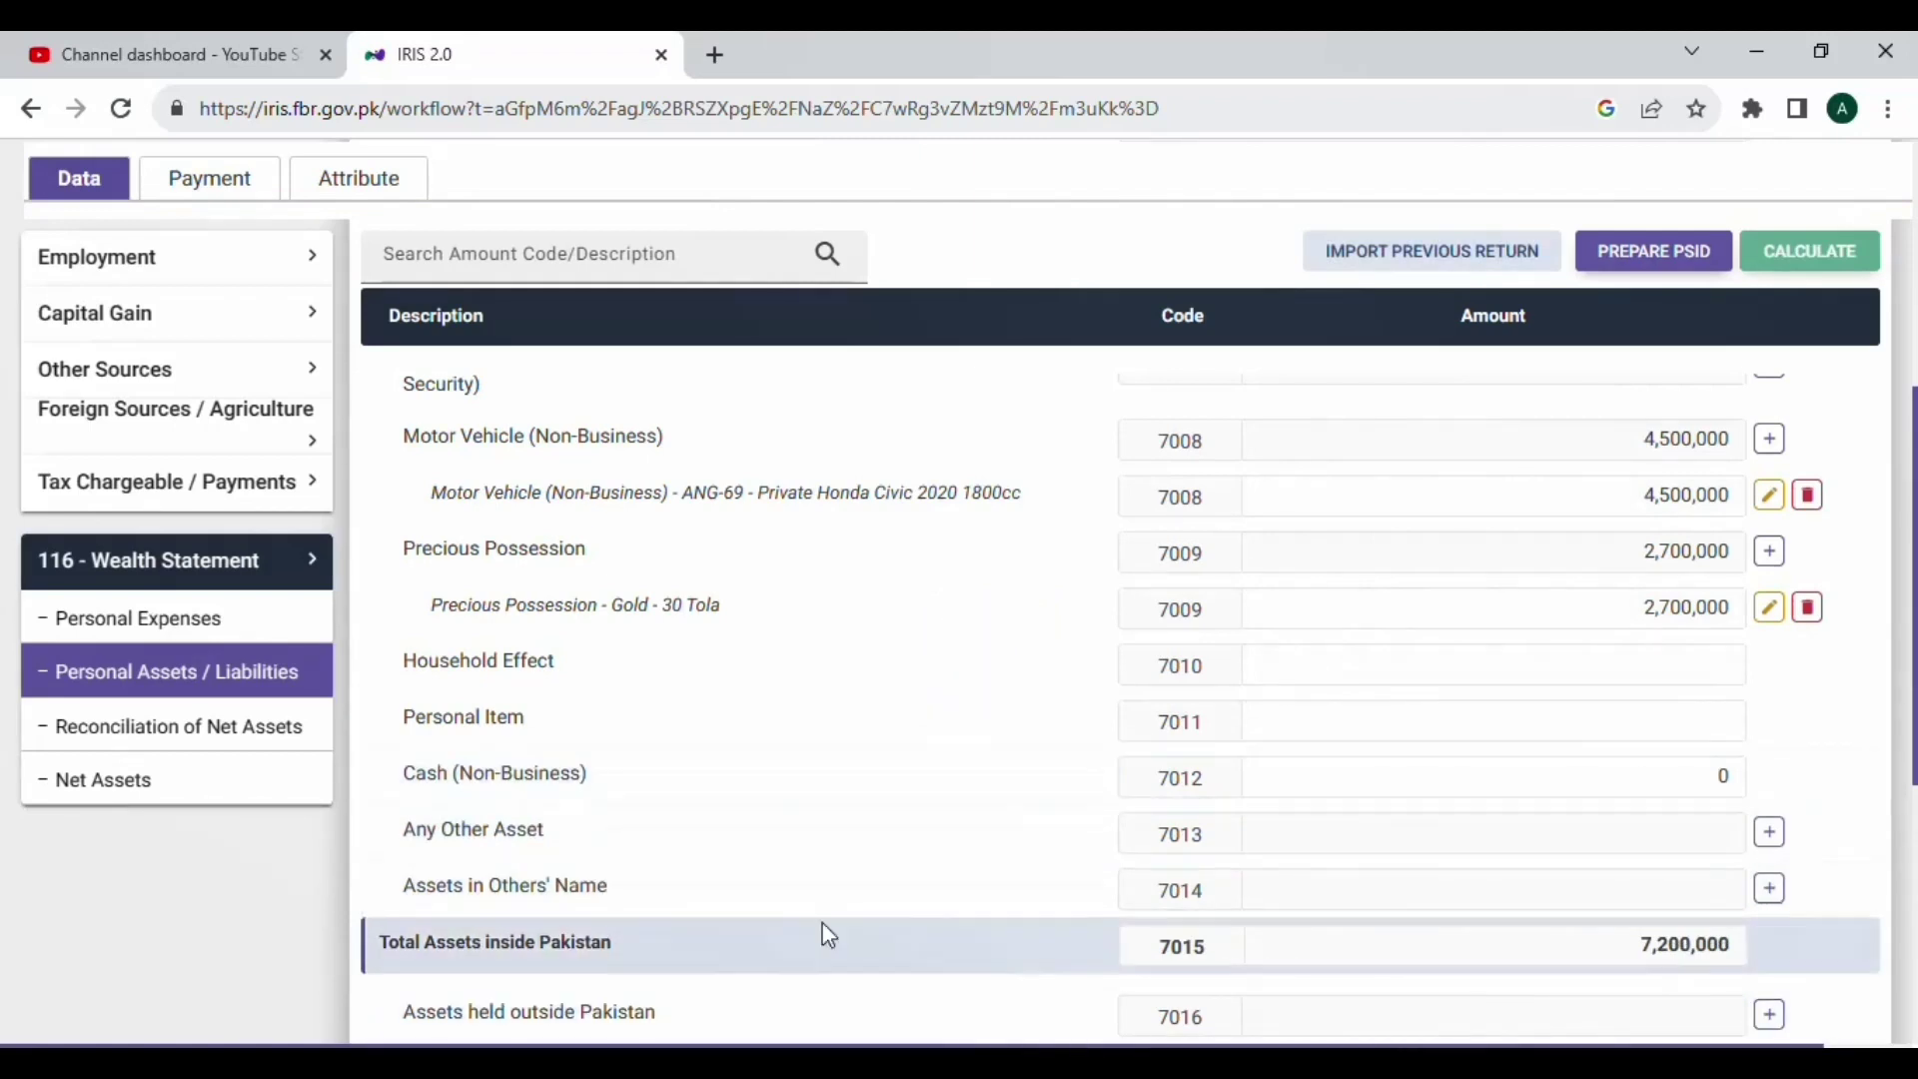
# Step: In Reconciliation of Net Assets, enter the yearly salary 1,653,030 from Excel as Income Declared subject to Normal Tax (code 7031) and recalculate
pyautogui.click(167, 736)
pyautogui.scroll(-2, 1376, 845)
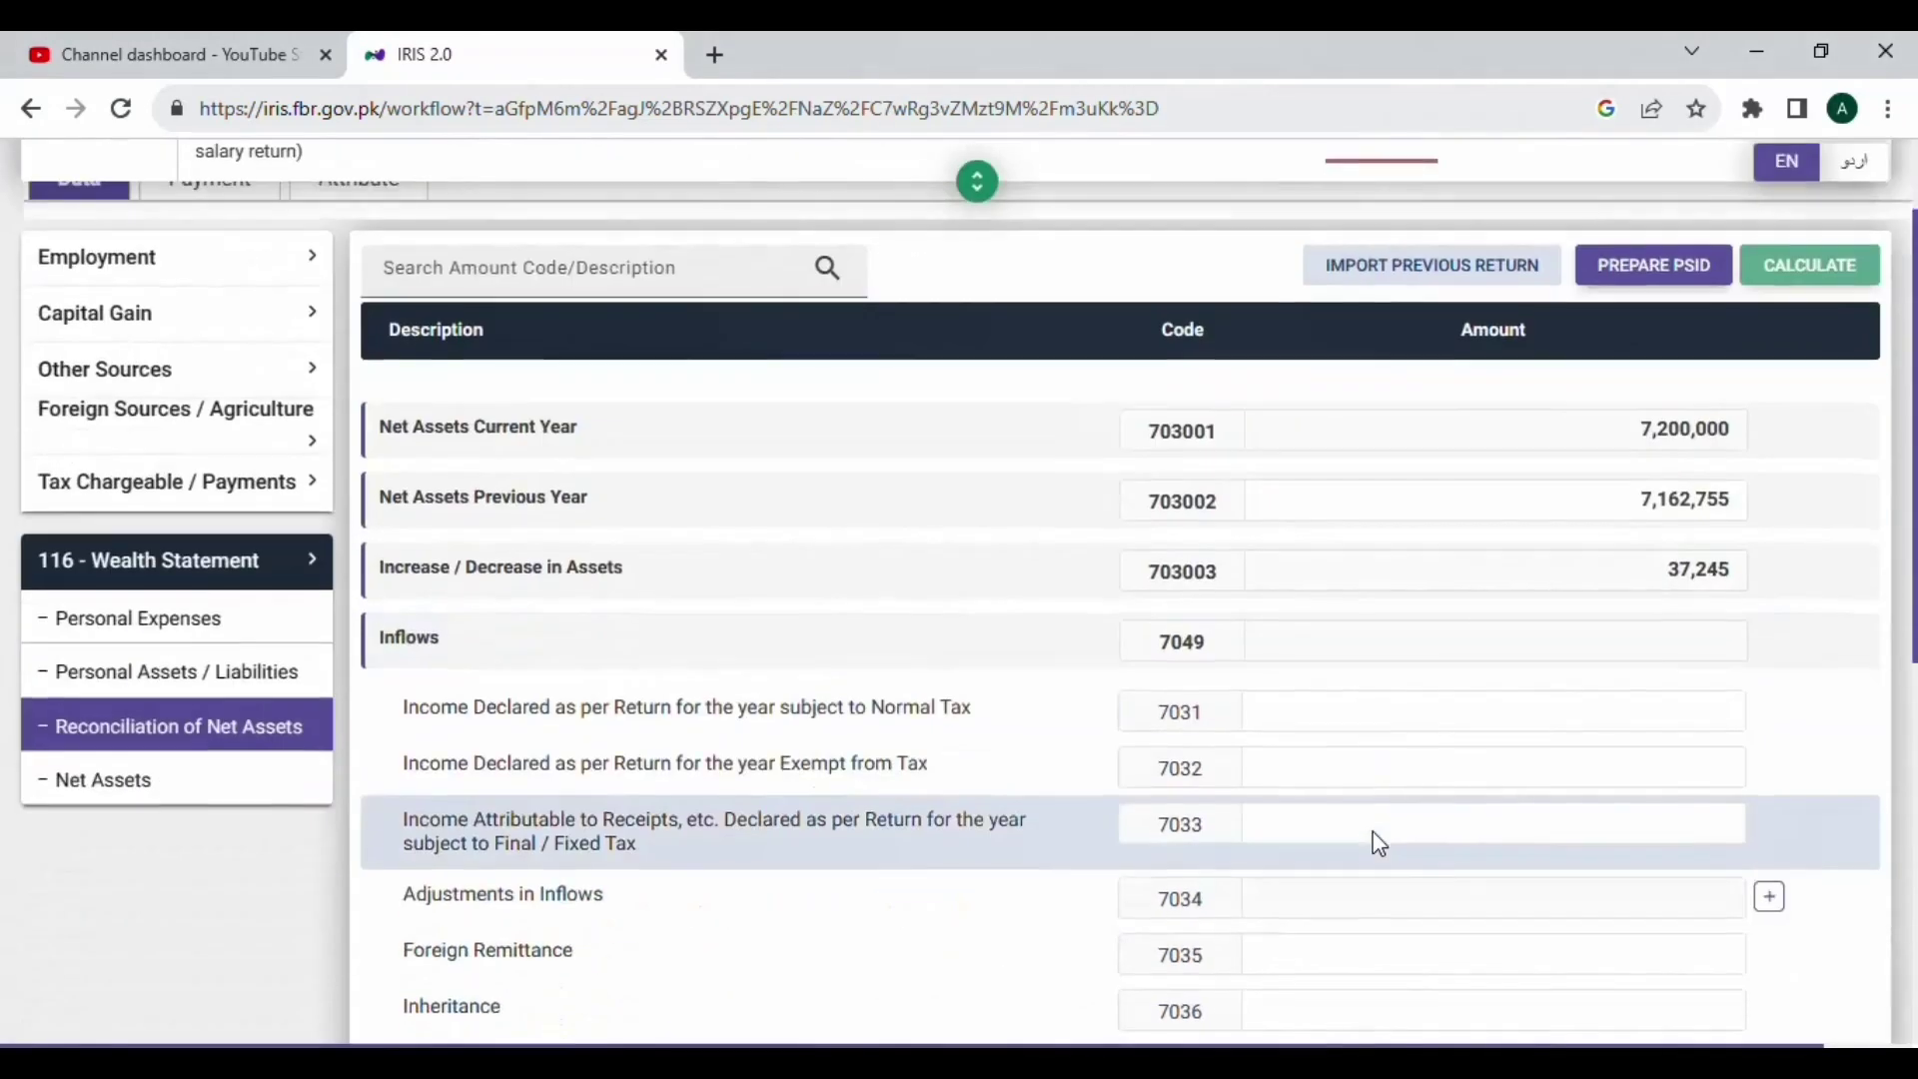
pyautogui.moveTo(522, 707); pyautogui.dragTo(965, 706)
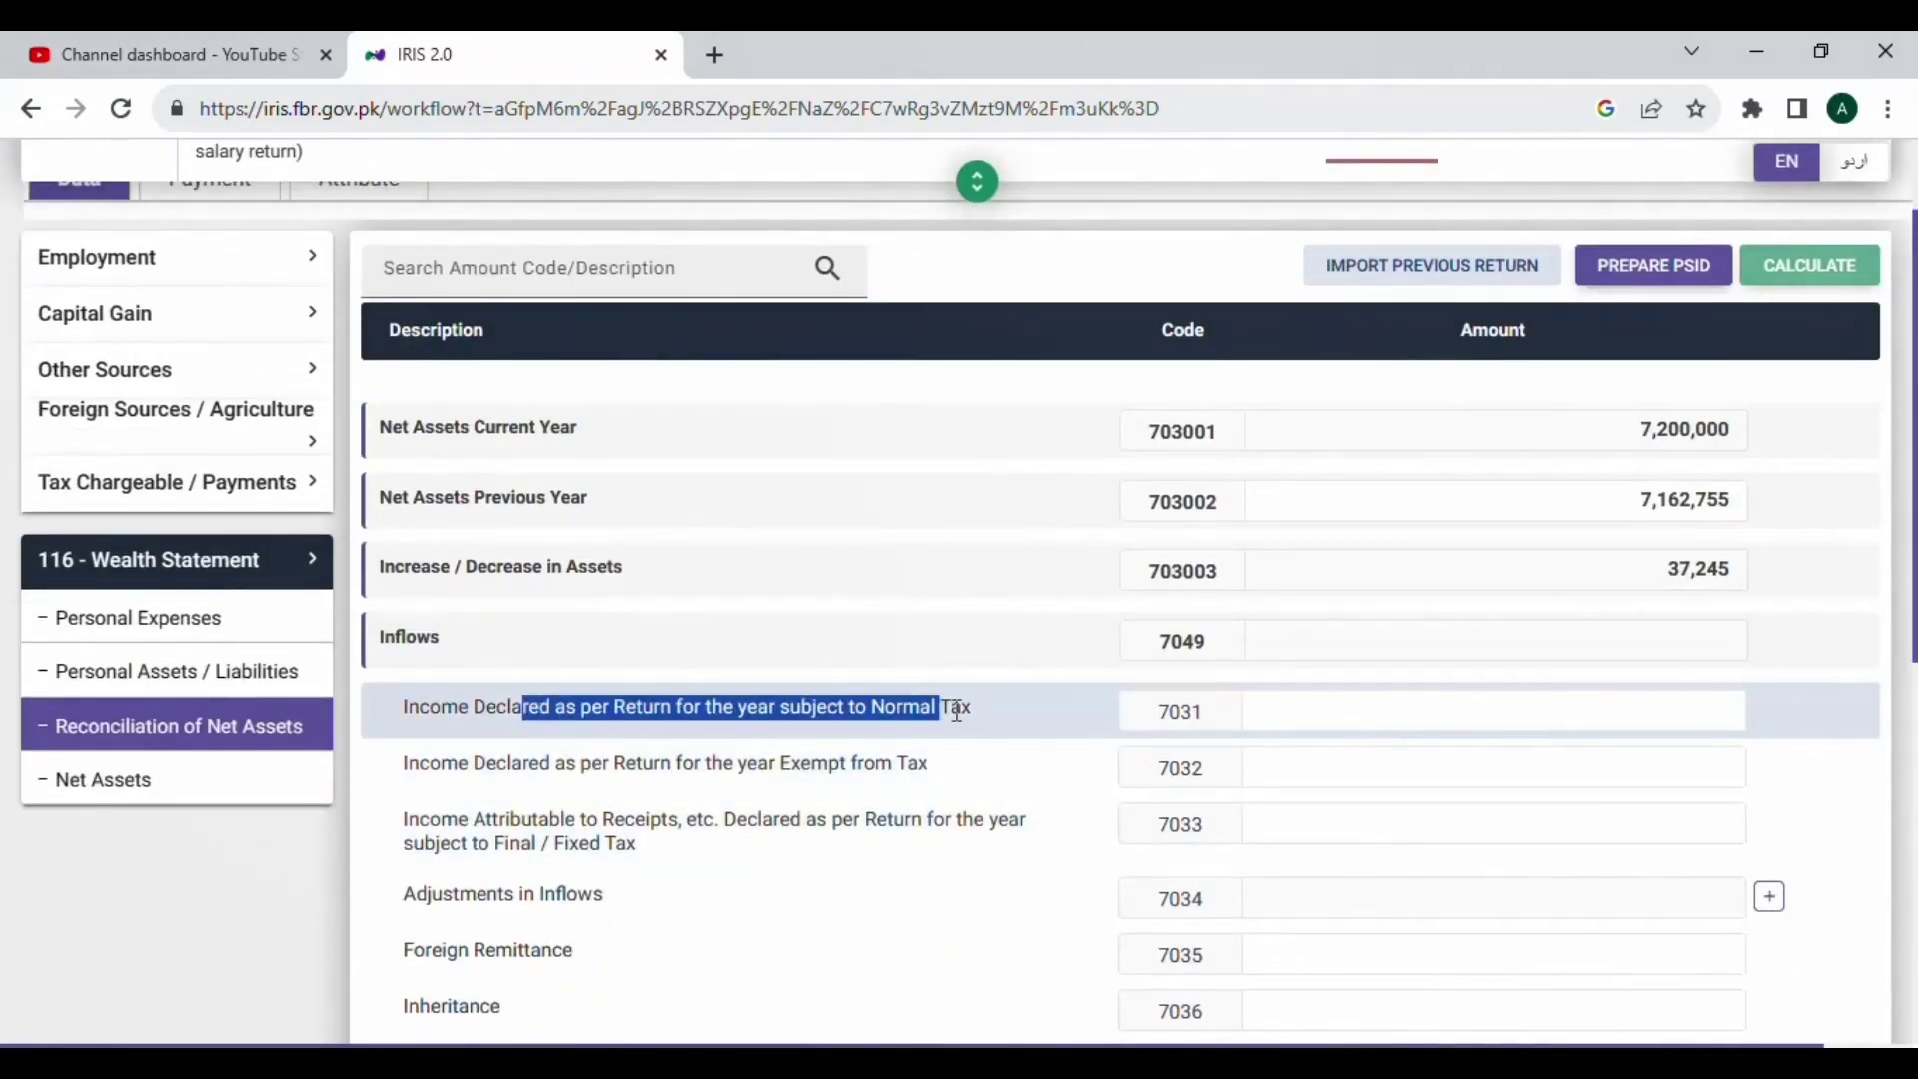
pyautogui.click(1289, 709)
pyautogui.hotkey('alt', 'Tab')
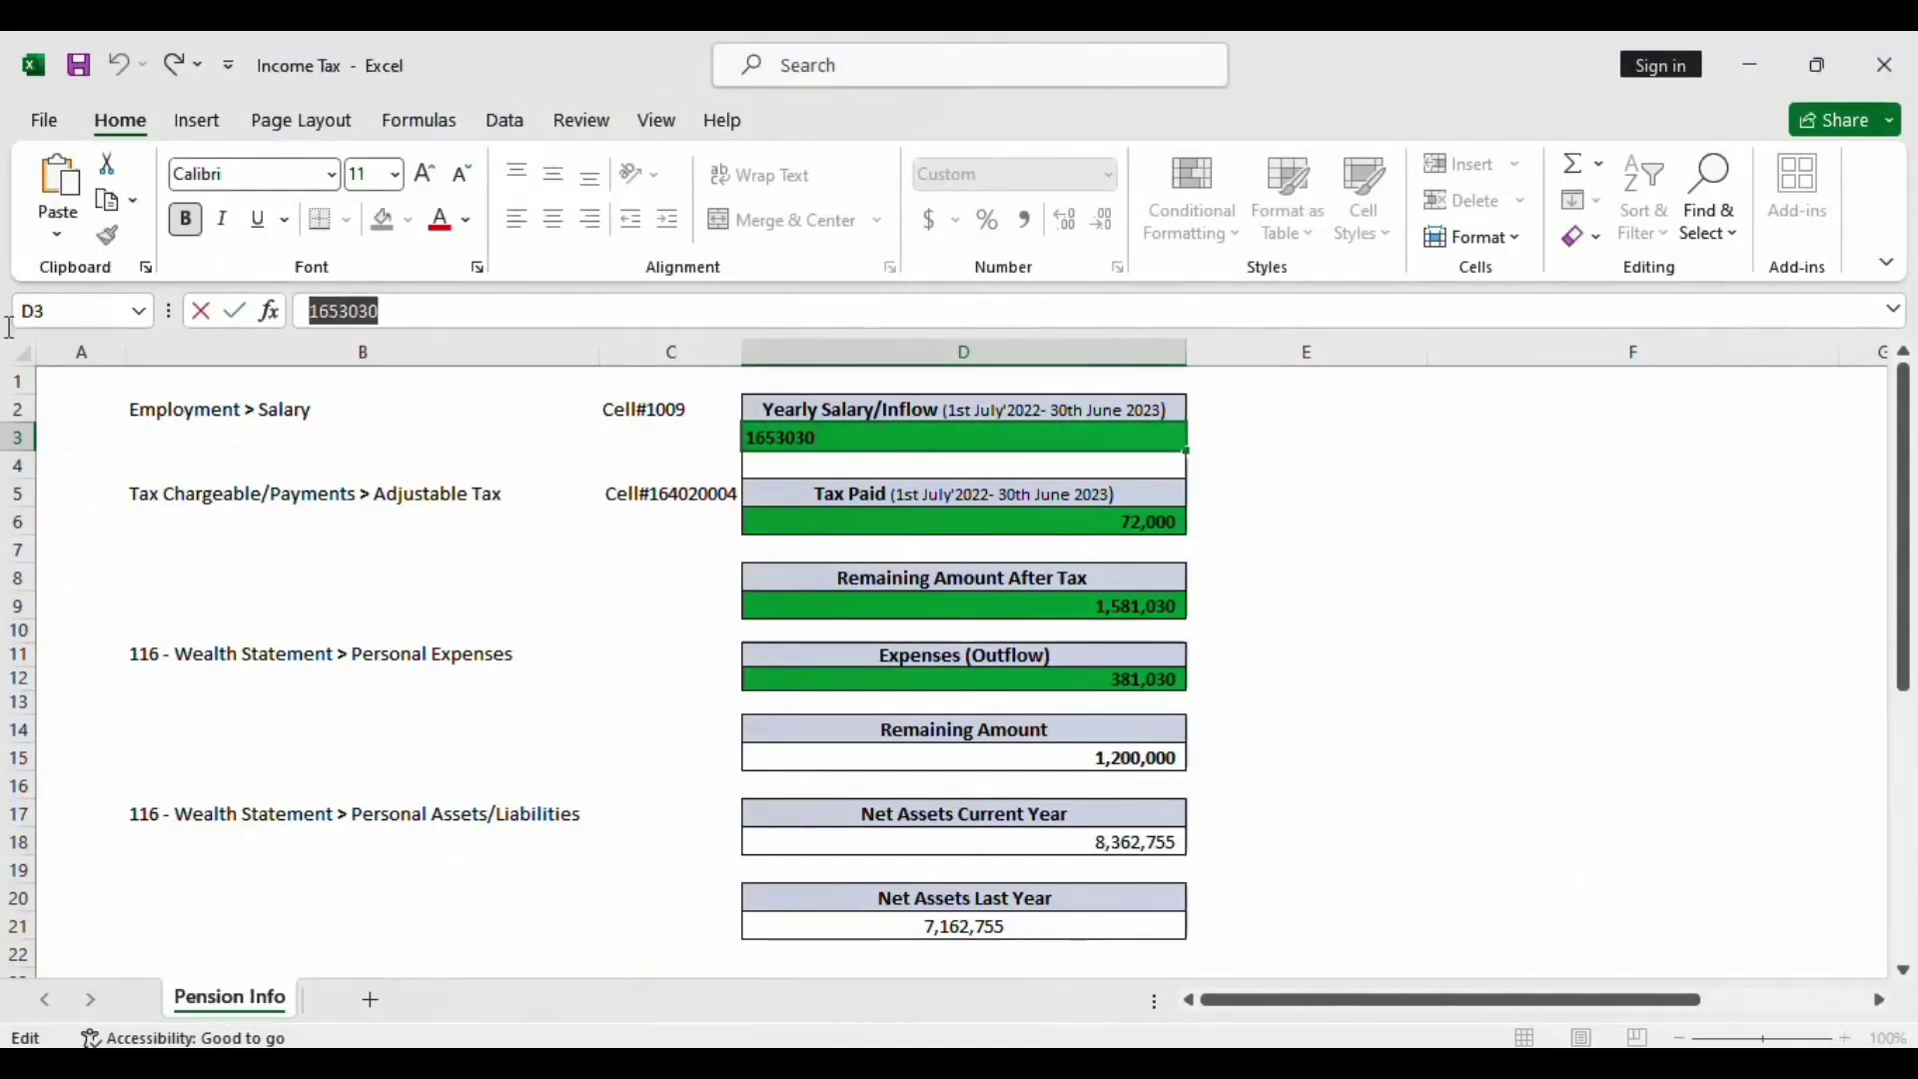
pyautogui.hotkey('alt', 'Tab')
pyautogui.write('1653030')
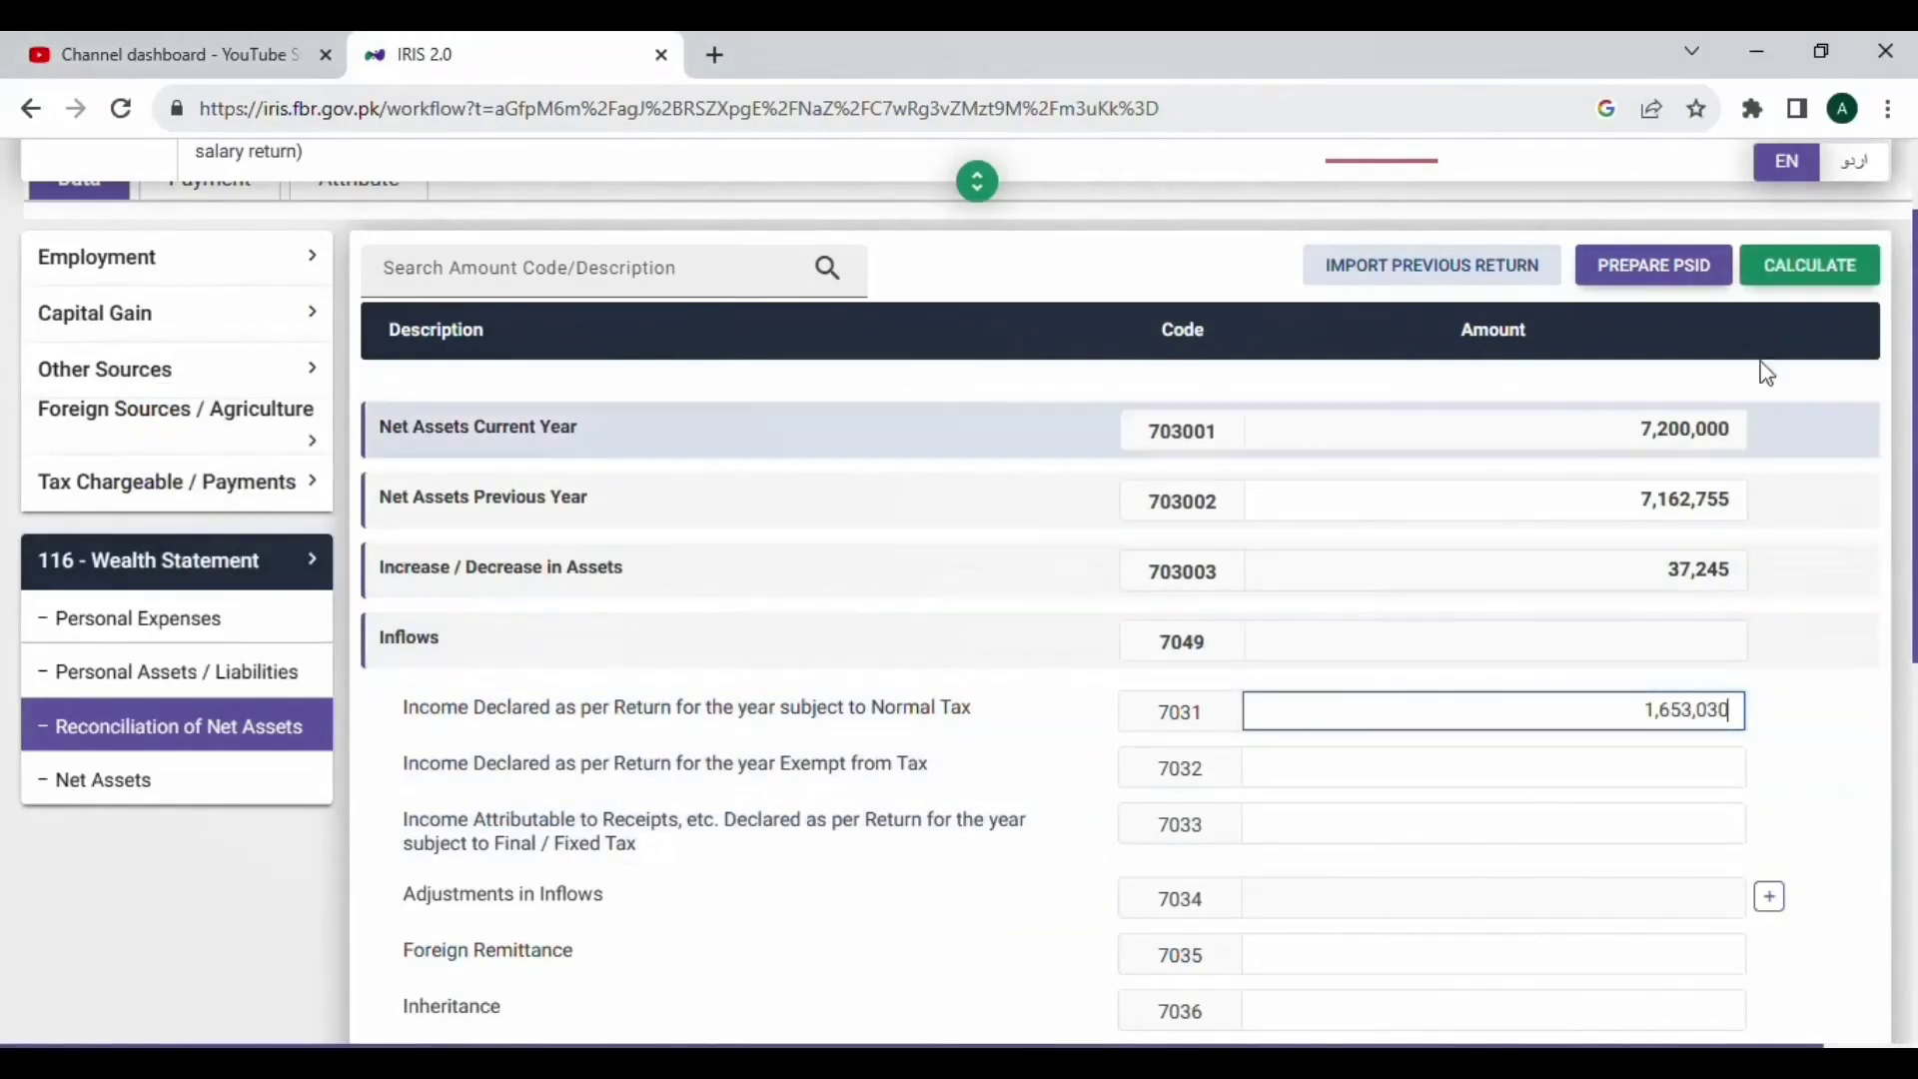
pyautogui.click(1789, 269)
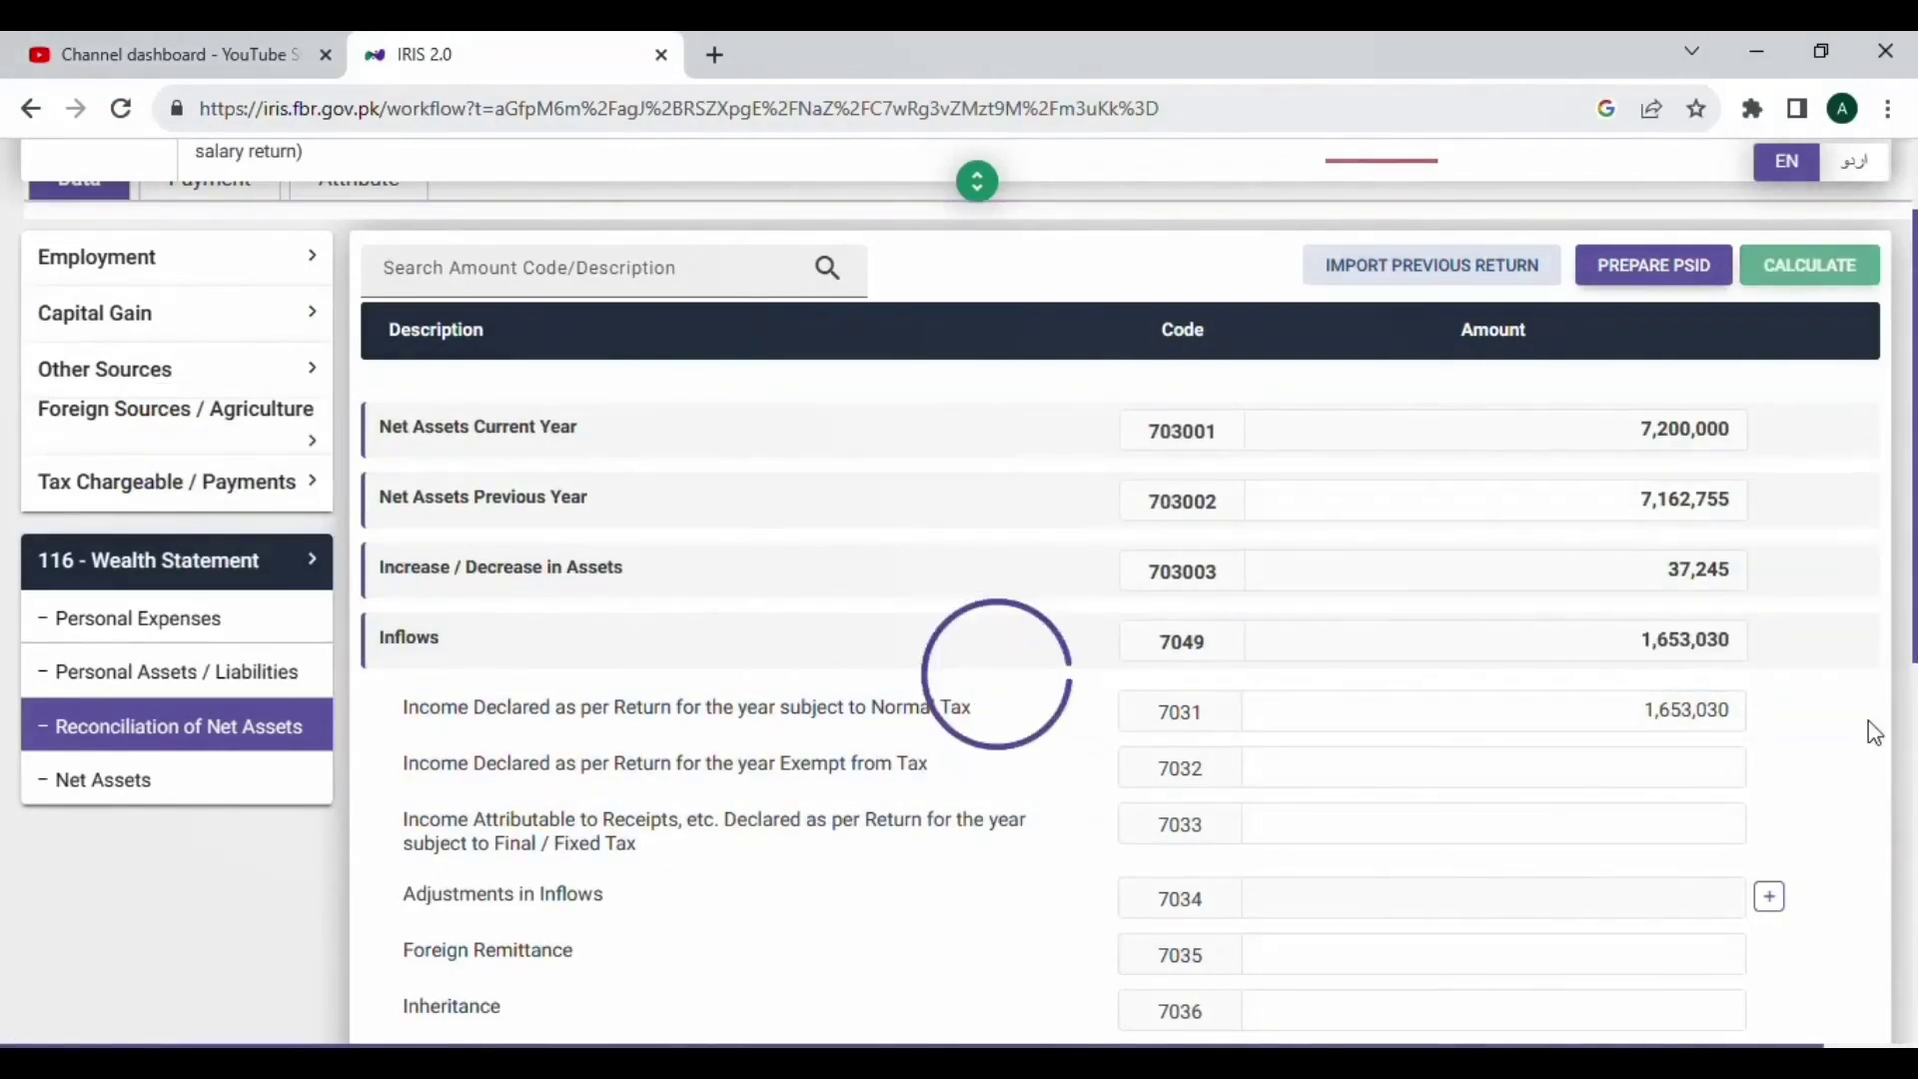
# Step: Check the Unreconciled Amount, enter 1,234,755 as Cash (Non-Business) (code 7012) in Personal Assets / Liabilities, and recalculate
pyautogui.scroll(-8, 1539, 692)
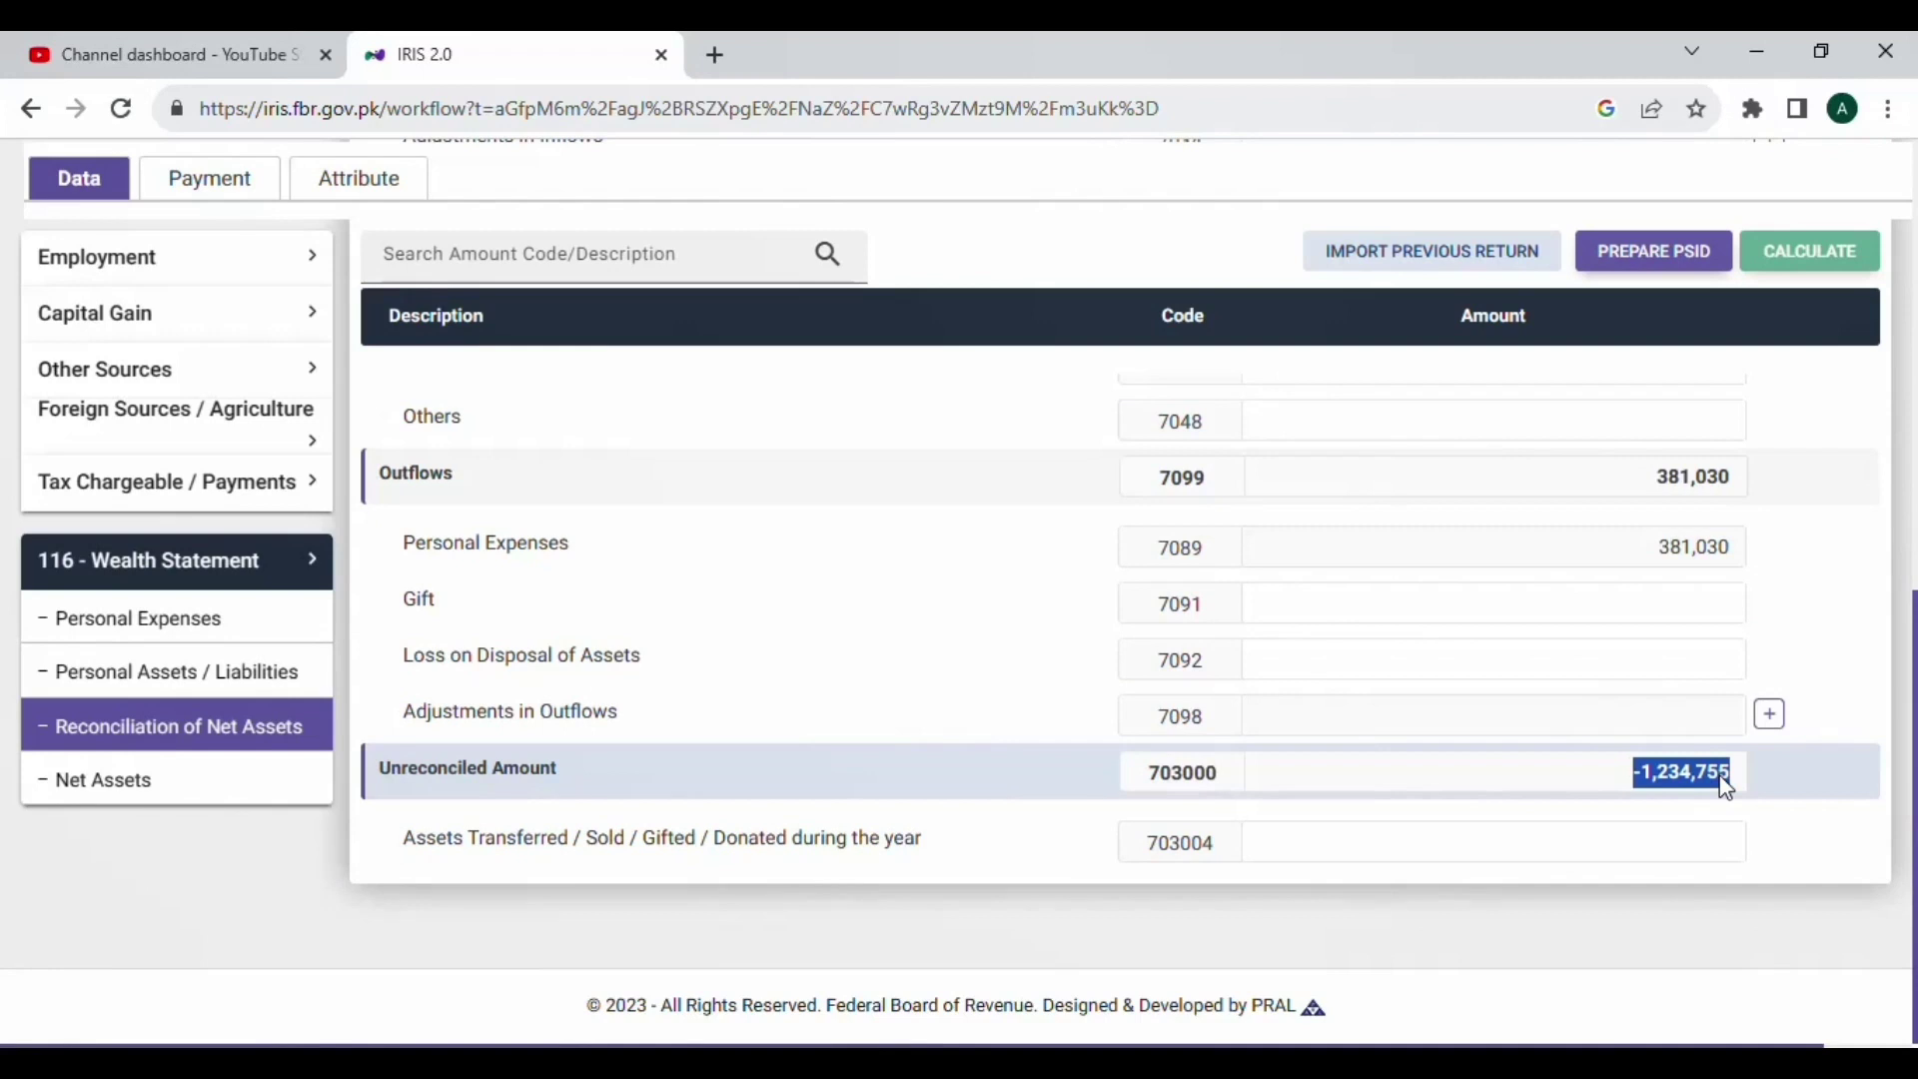
pyautogui.click(205, 679)
pyautogui.scroll(-5, 1515, 791)
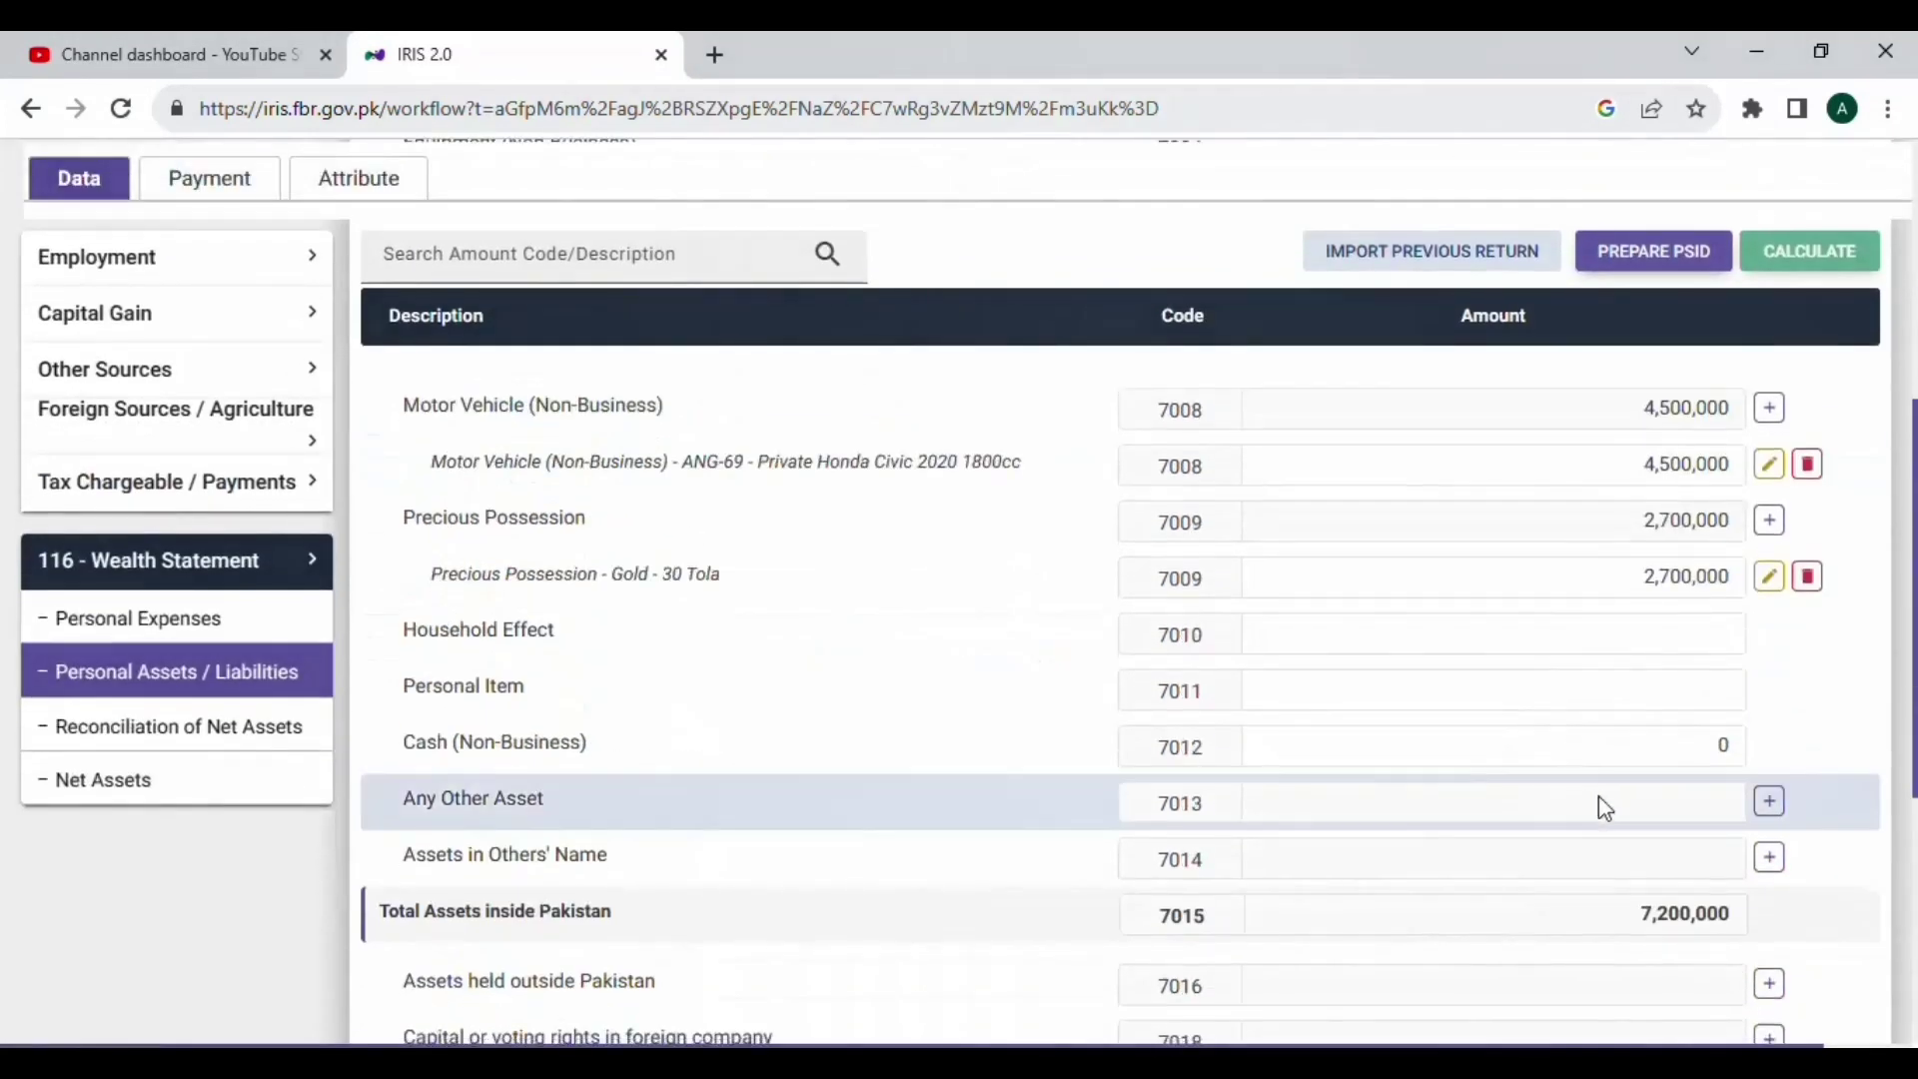
pyautogui.write('1,2')
pyautogui.write('34,755')
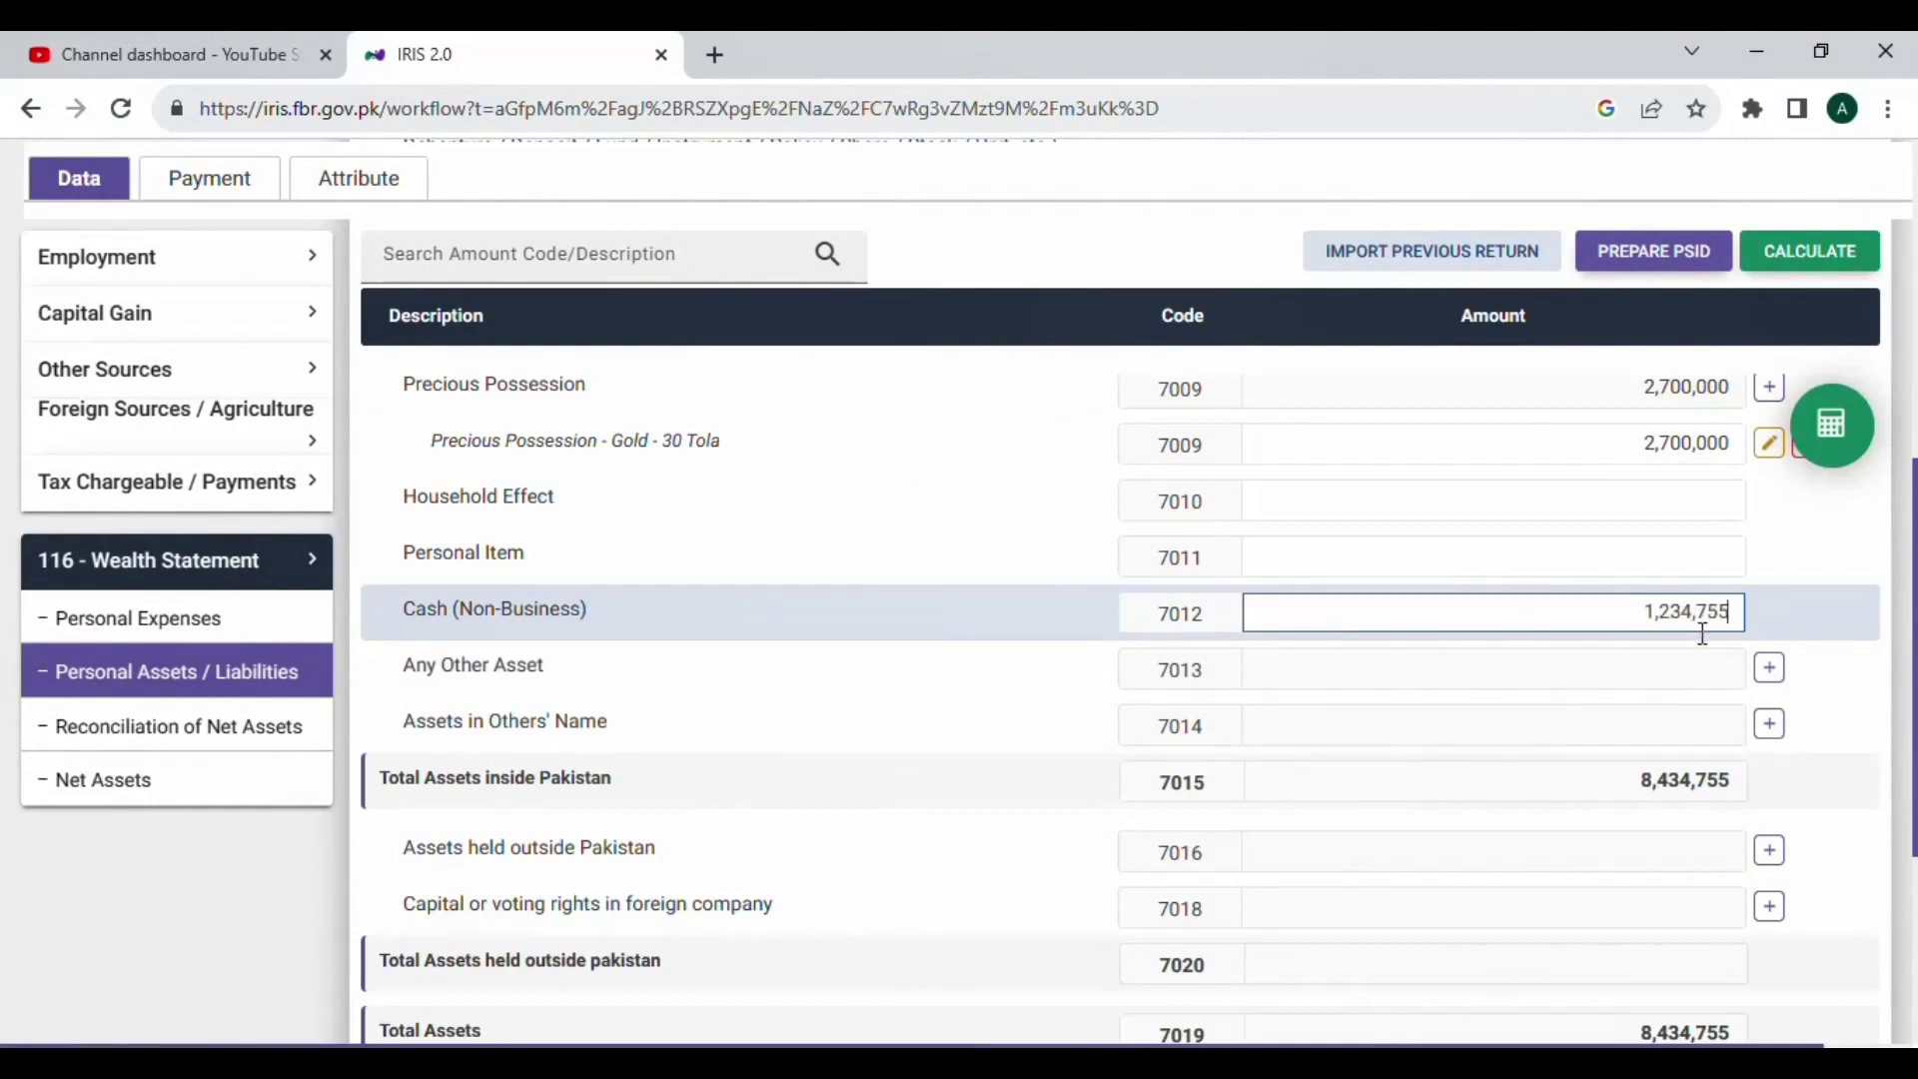
pyautogui.click(1843, 246)
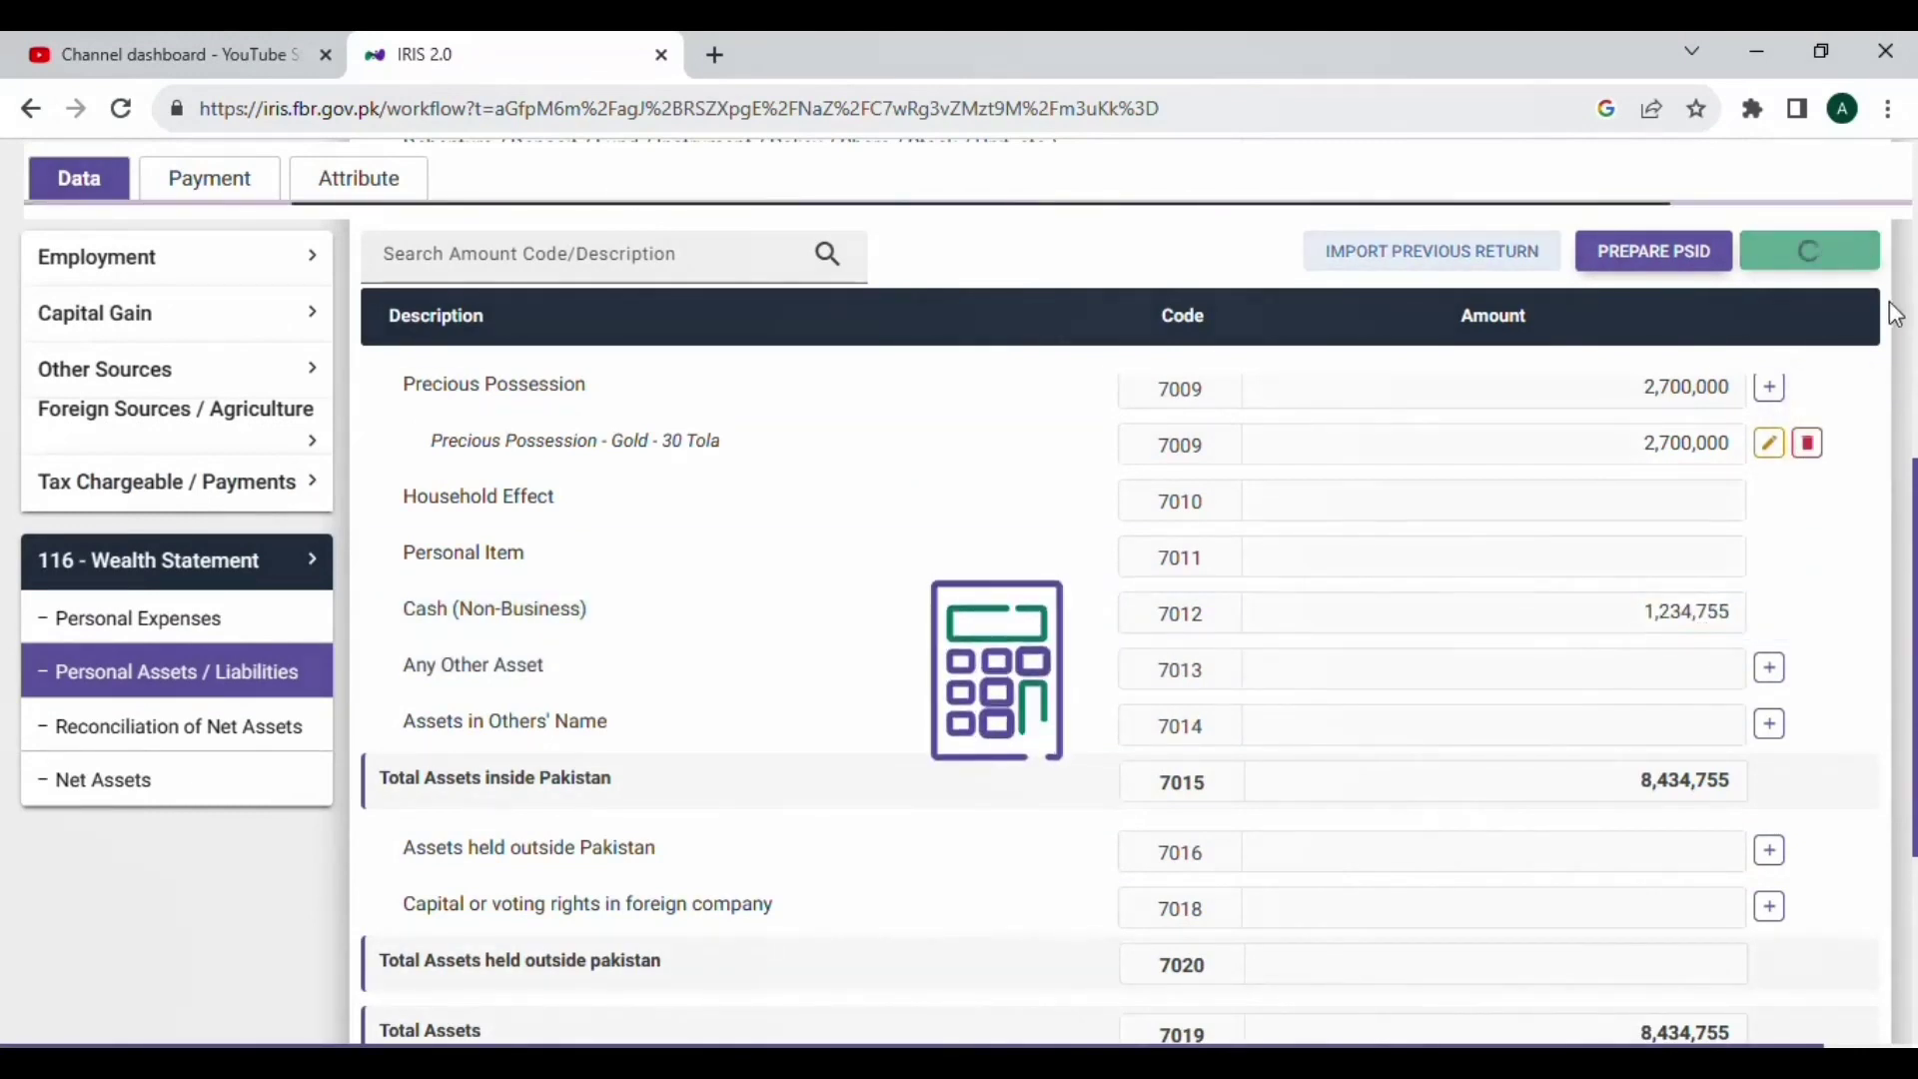
# Step: Check the Unreconciled Amount in Reconciliation of Net Assets and review the declared assets in Personal Assets / Liabilities
pyautogui.click(210, 744)
pyautogui.scroll(-10, 1591, 787)
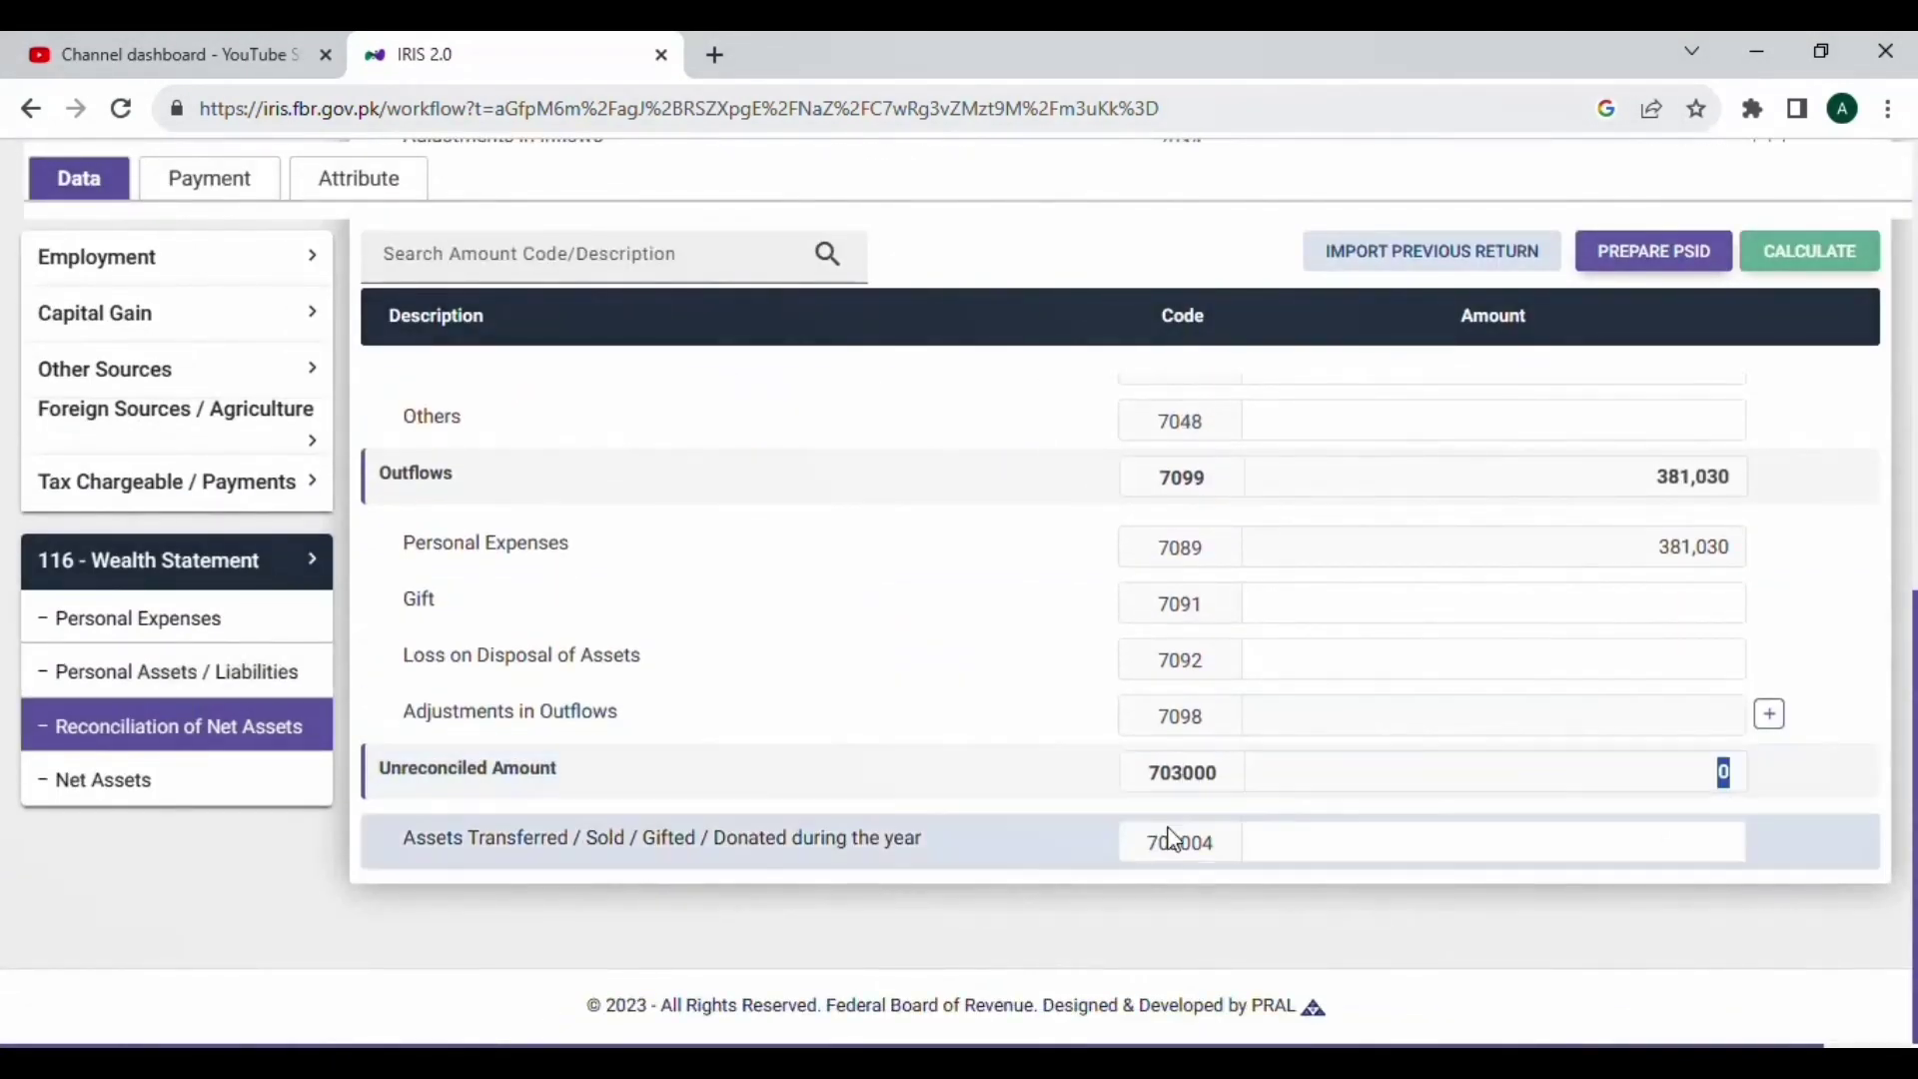
pyautogui.click(183, 699)
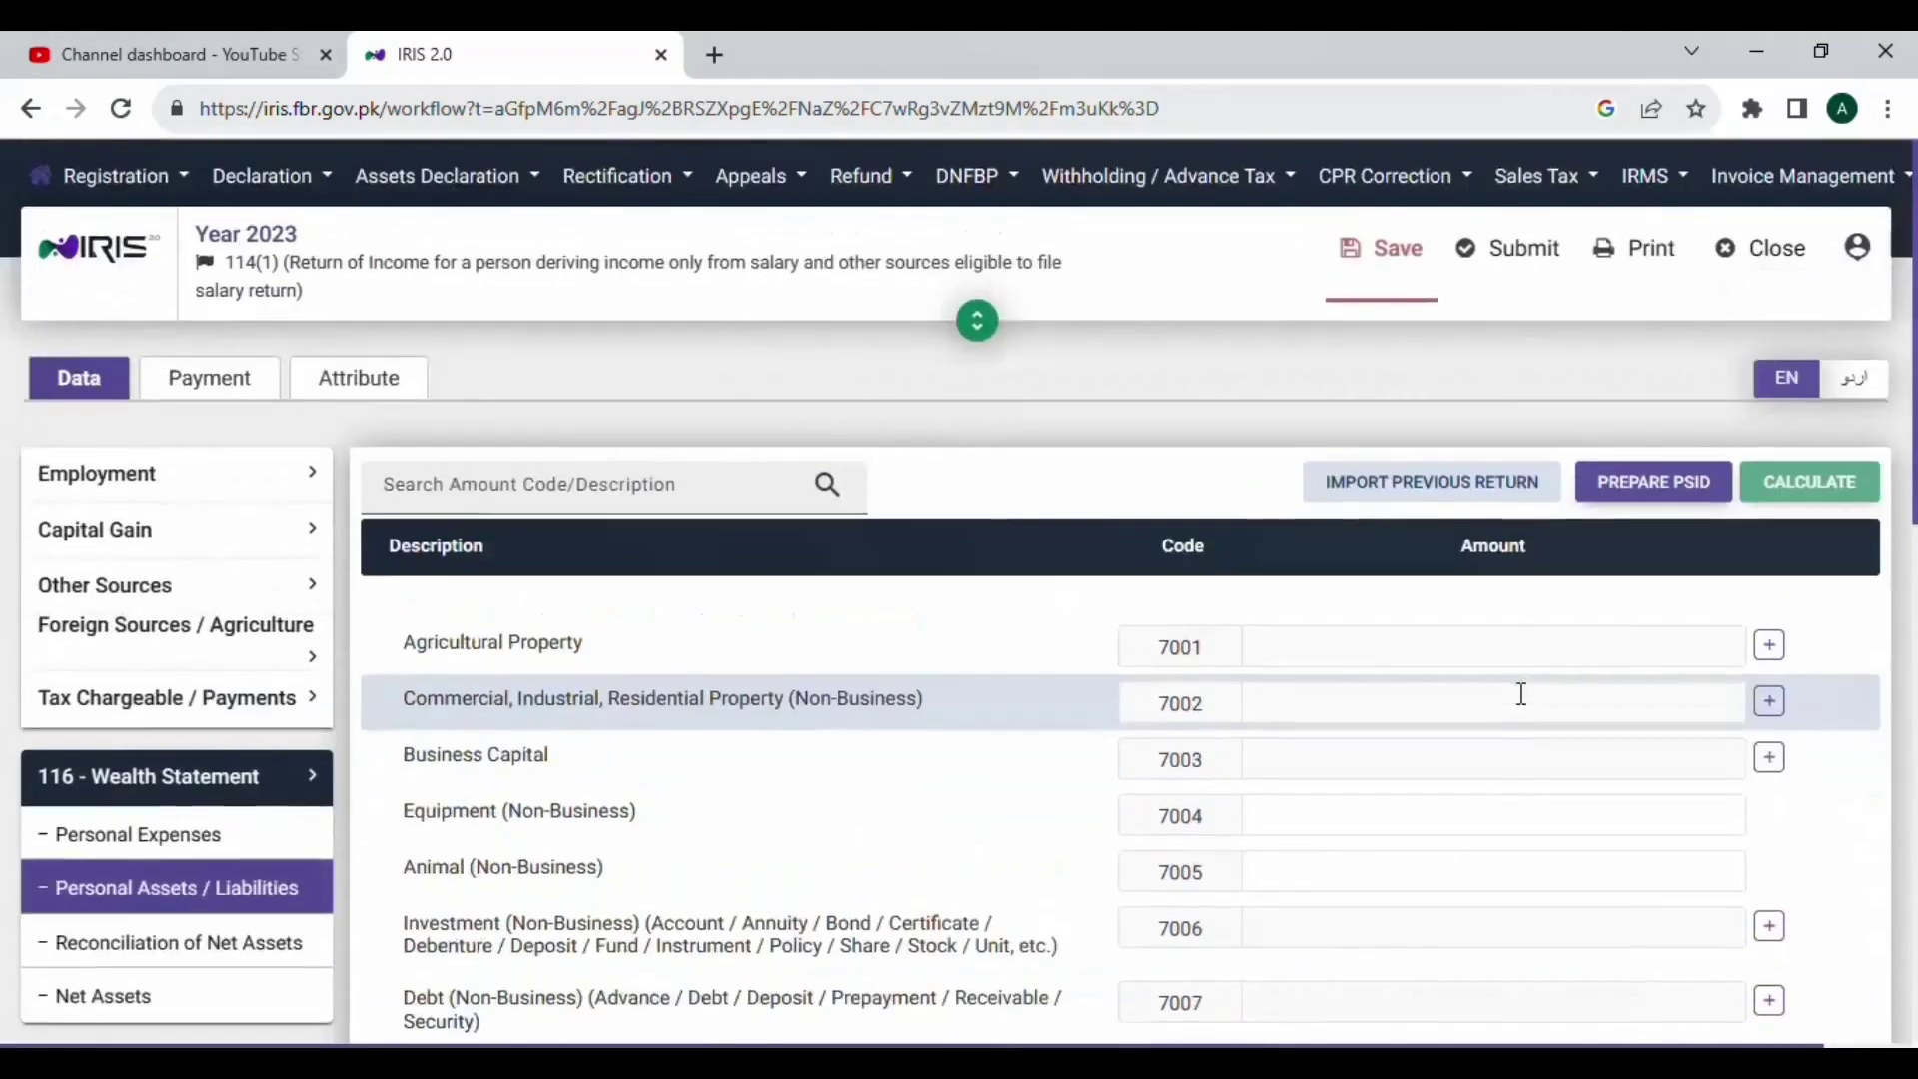
pyautogui.scroll(-5, 1558, 759)
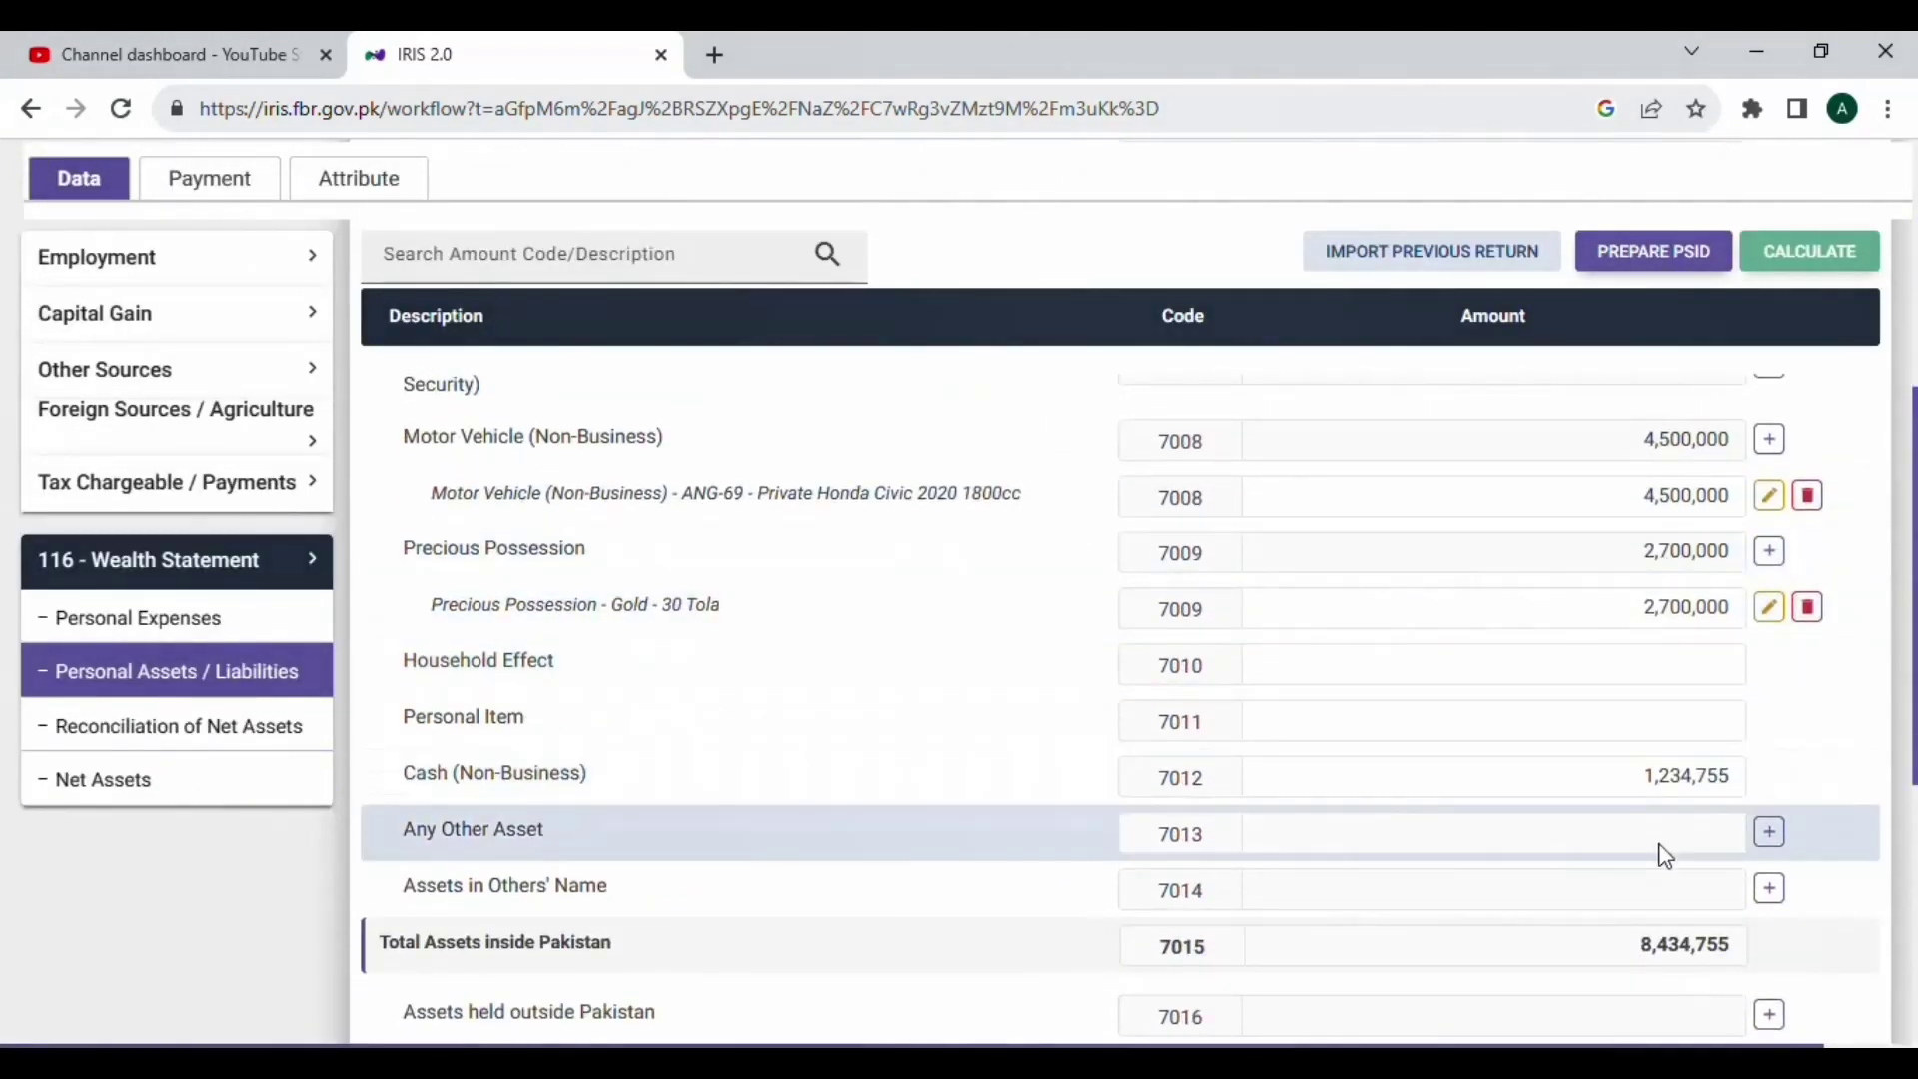
pyautogui.click(240, 727)
pyautogui.scroll(-3, 1568, 766)
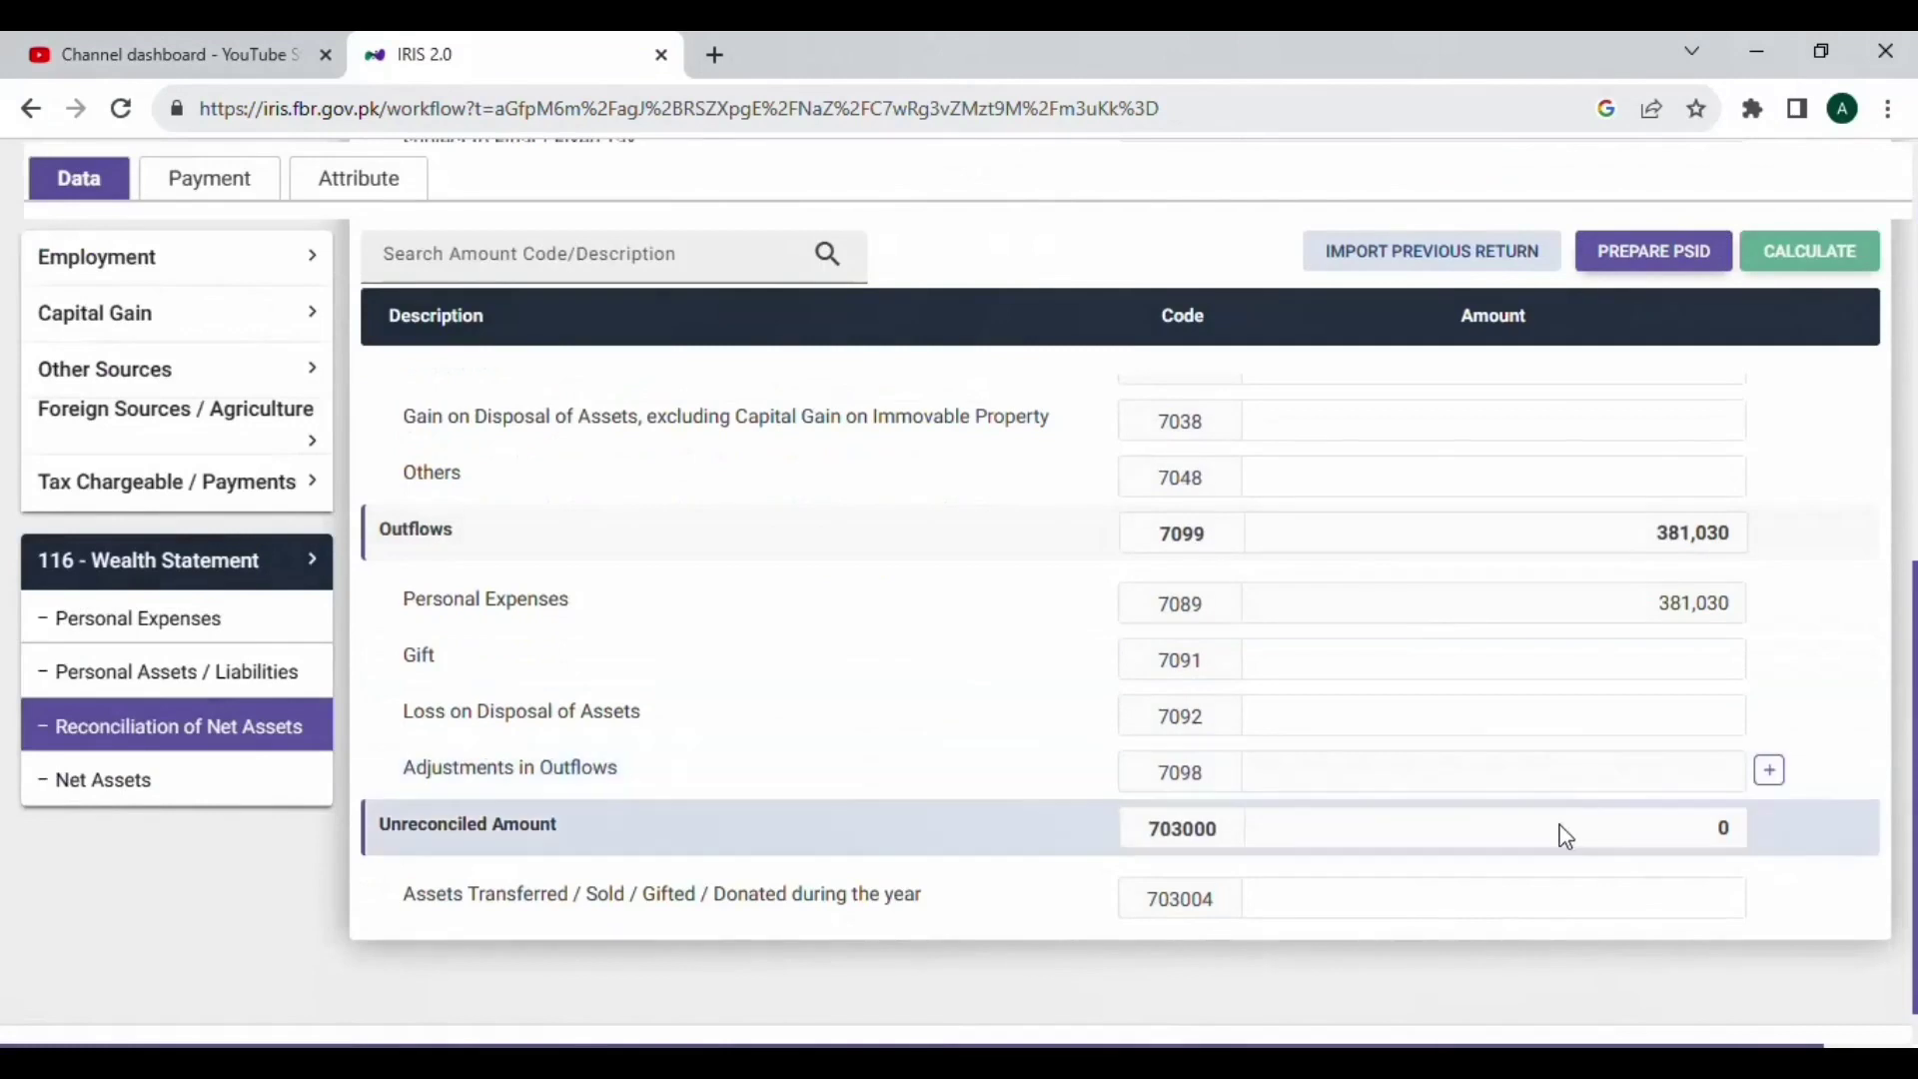
pyautogui.scroll(10, 1532, 753)
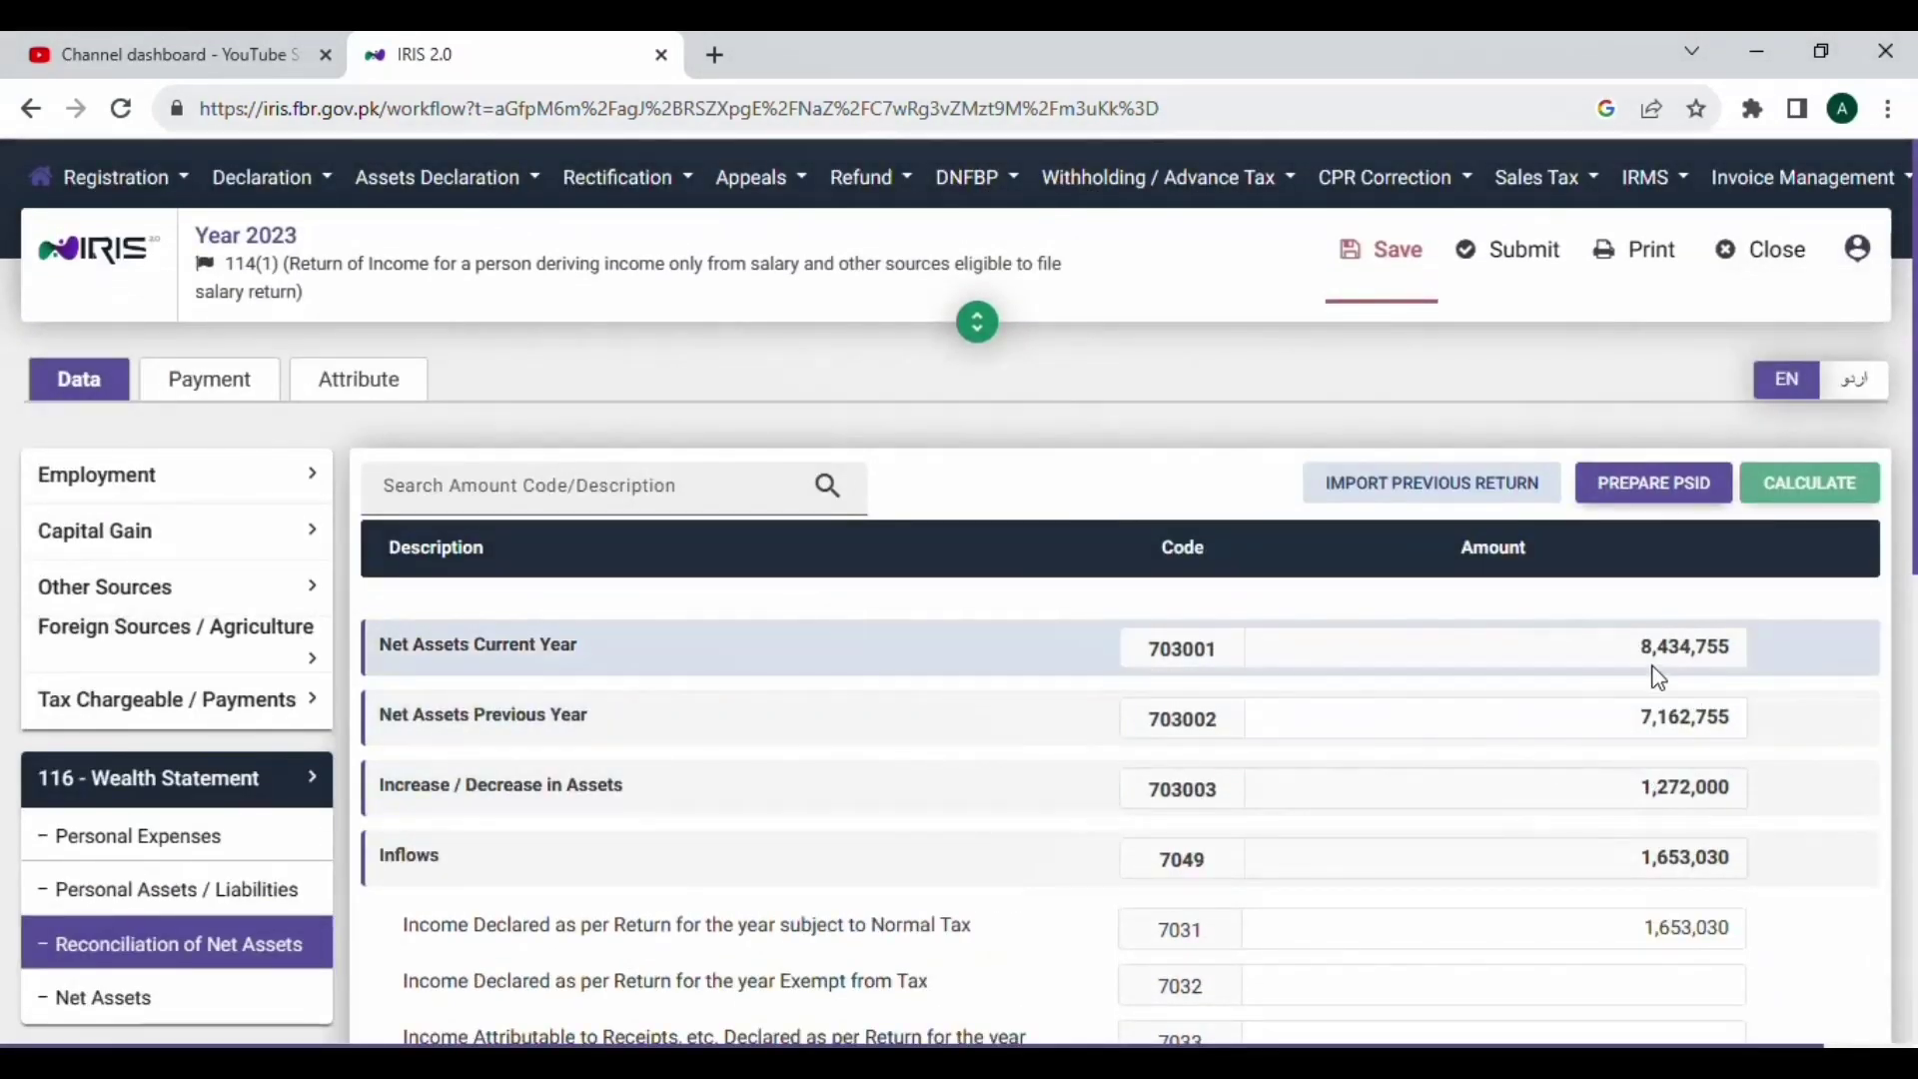
# Step: Compare Net Assets Current Year in IRIS with cell D18 in Excel, fill D18 with green and return to IRIS
pyautogui.moveTo(1643, 662); pyautogui.dragTo(1800, 659)
pyautogui.hotkey('alt', 'Tab')
pyautogui.click(1100, 842)
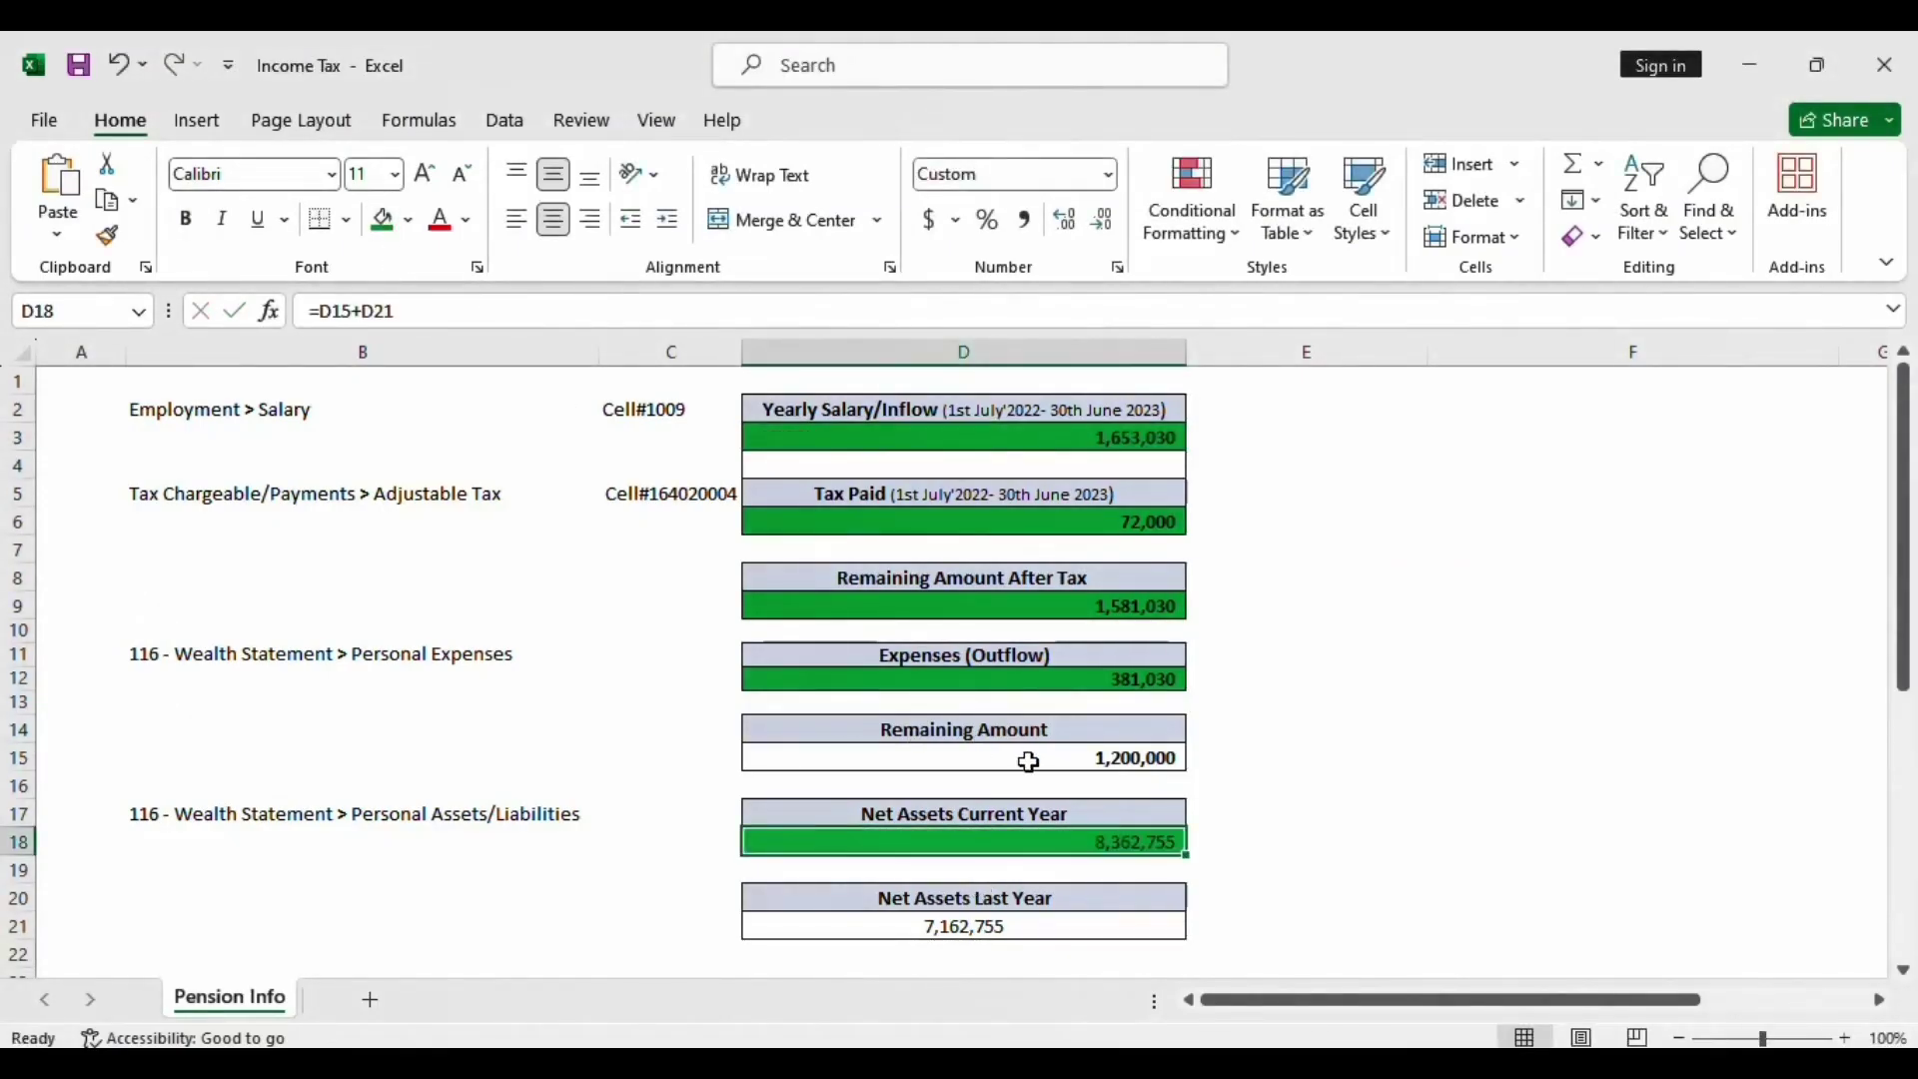
pyautogui.hotkey('alt', 'Tab')
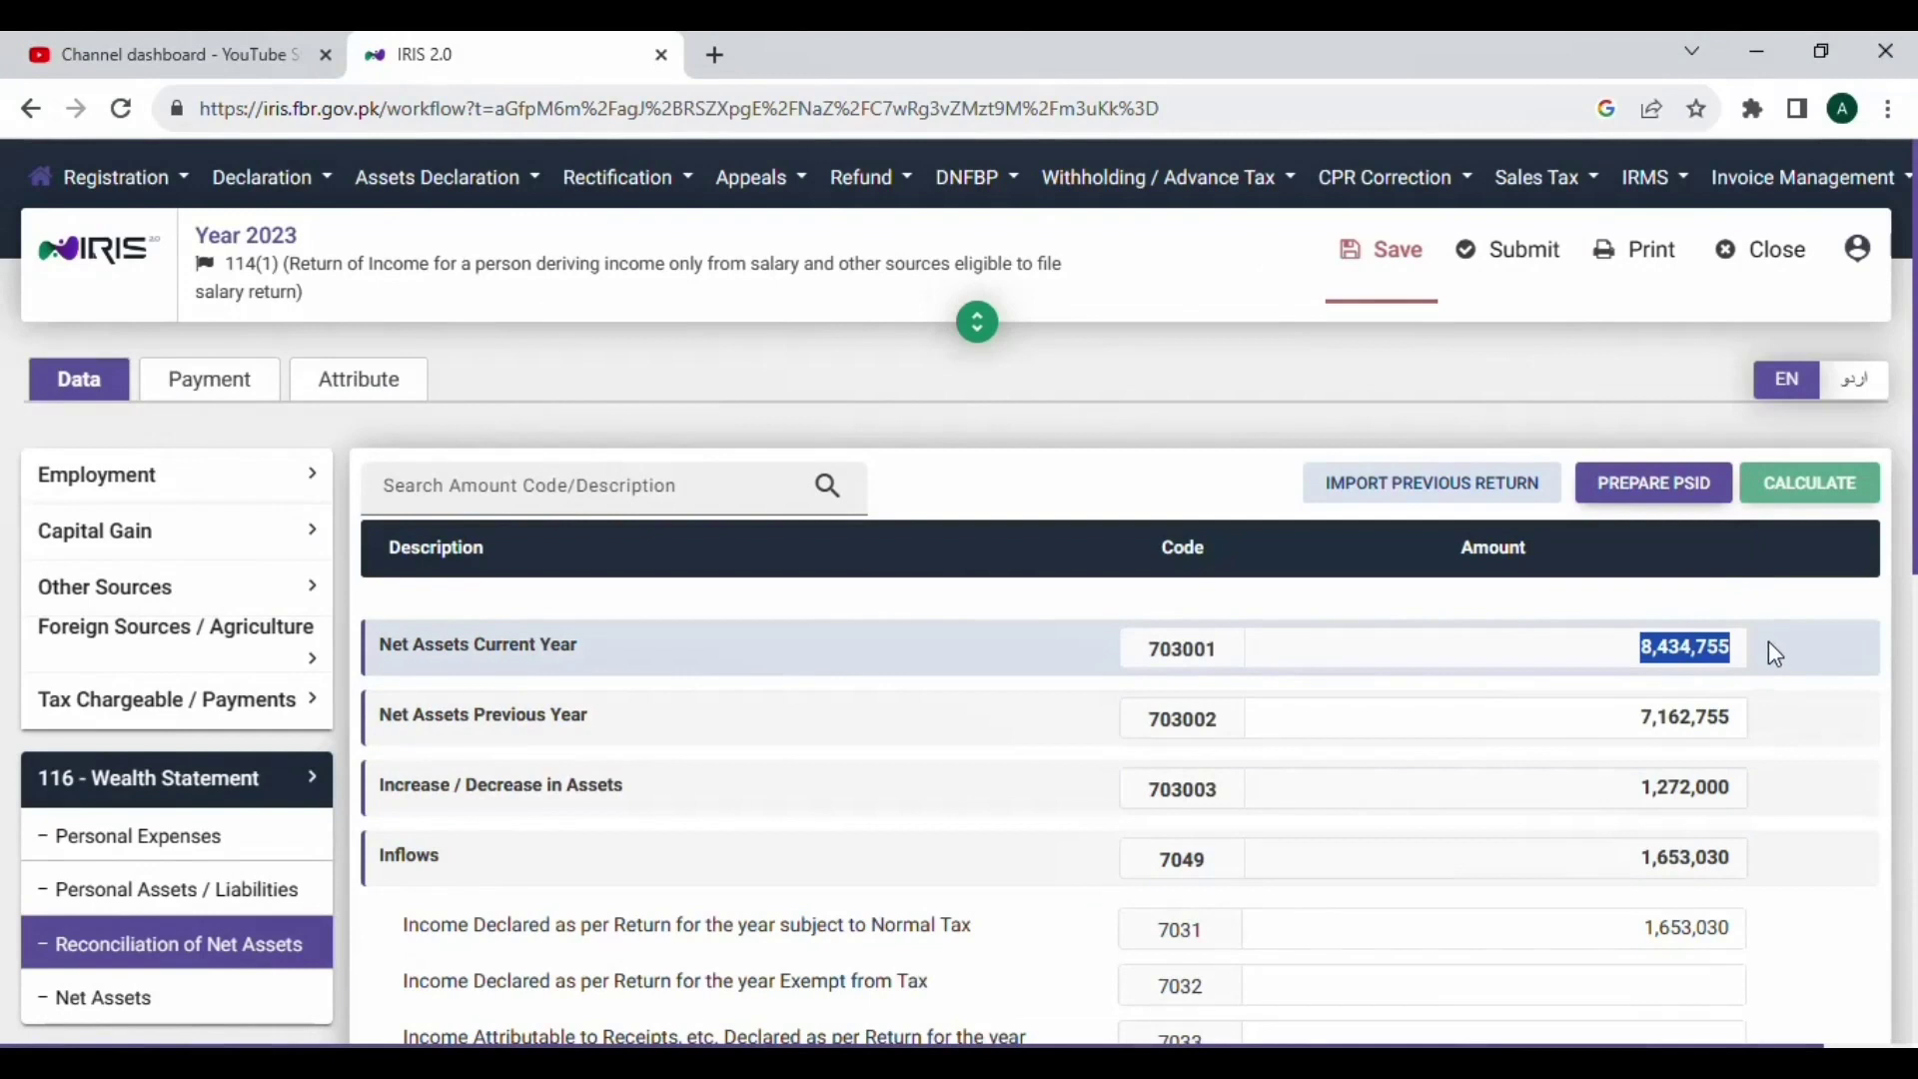
pyautogui.click(1806, 677)
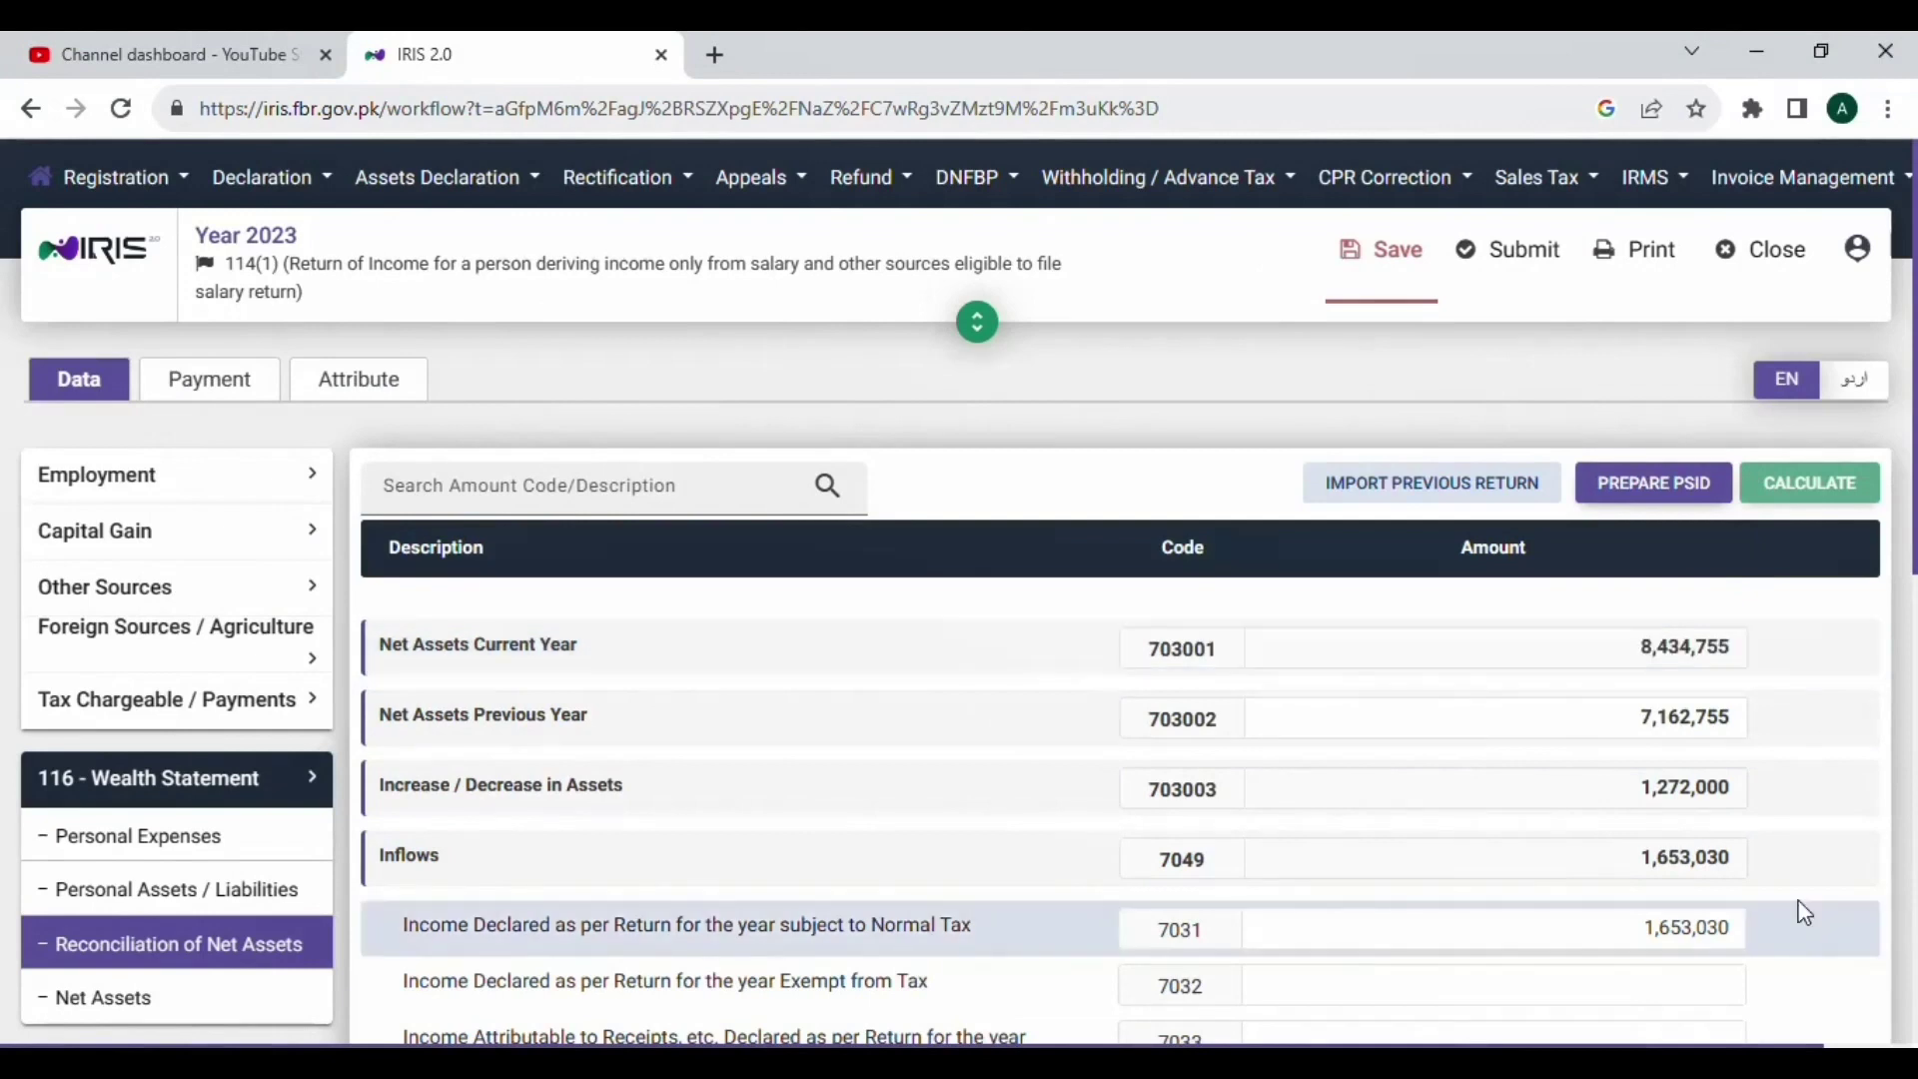
# Step: Save the 2023 return, submit it by entering the 4-digit PIN, and dismiss the browser's password update offer
pyautogui.click(1388, 271)
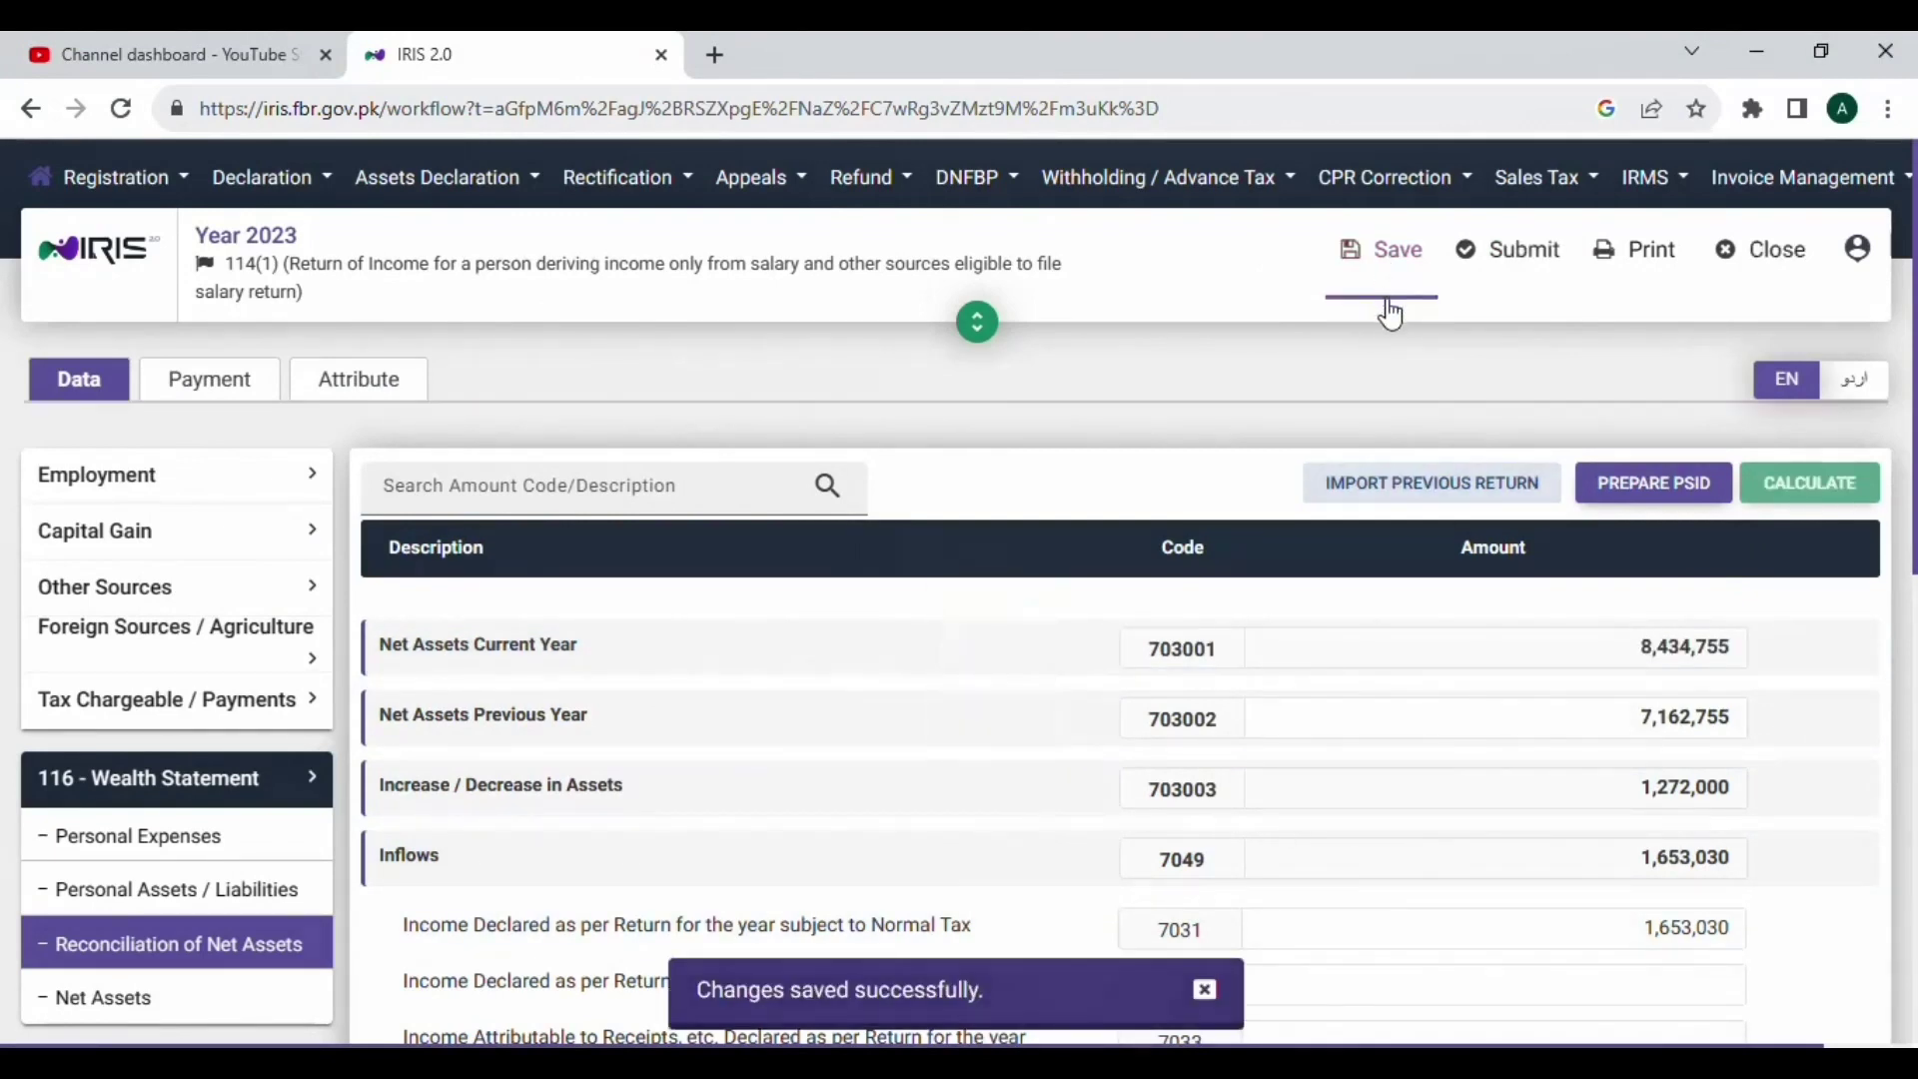
pyautogui.click(1521, 265)
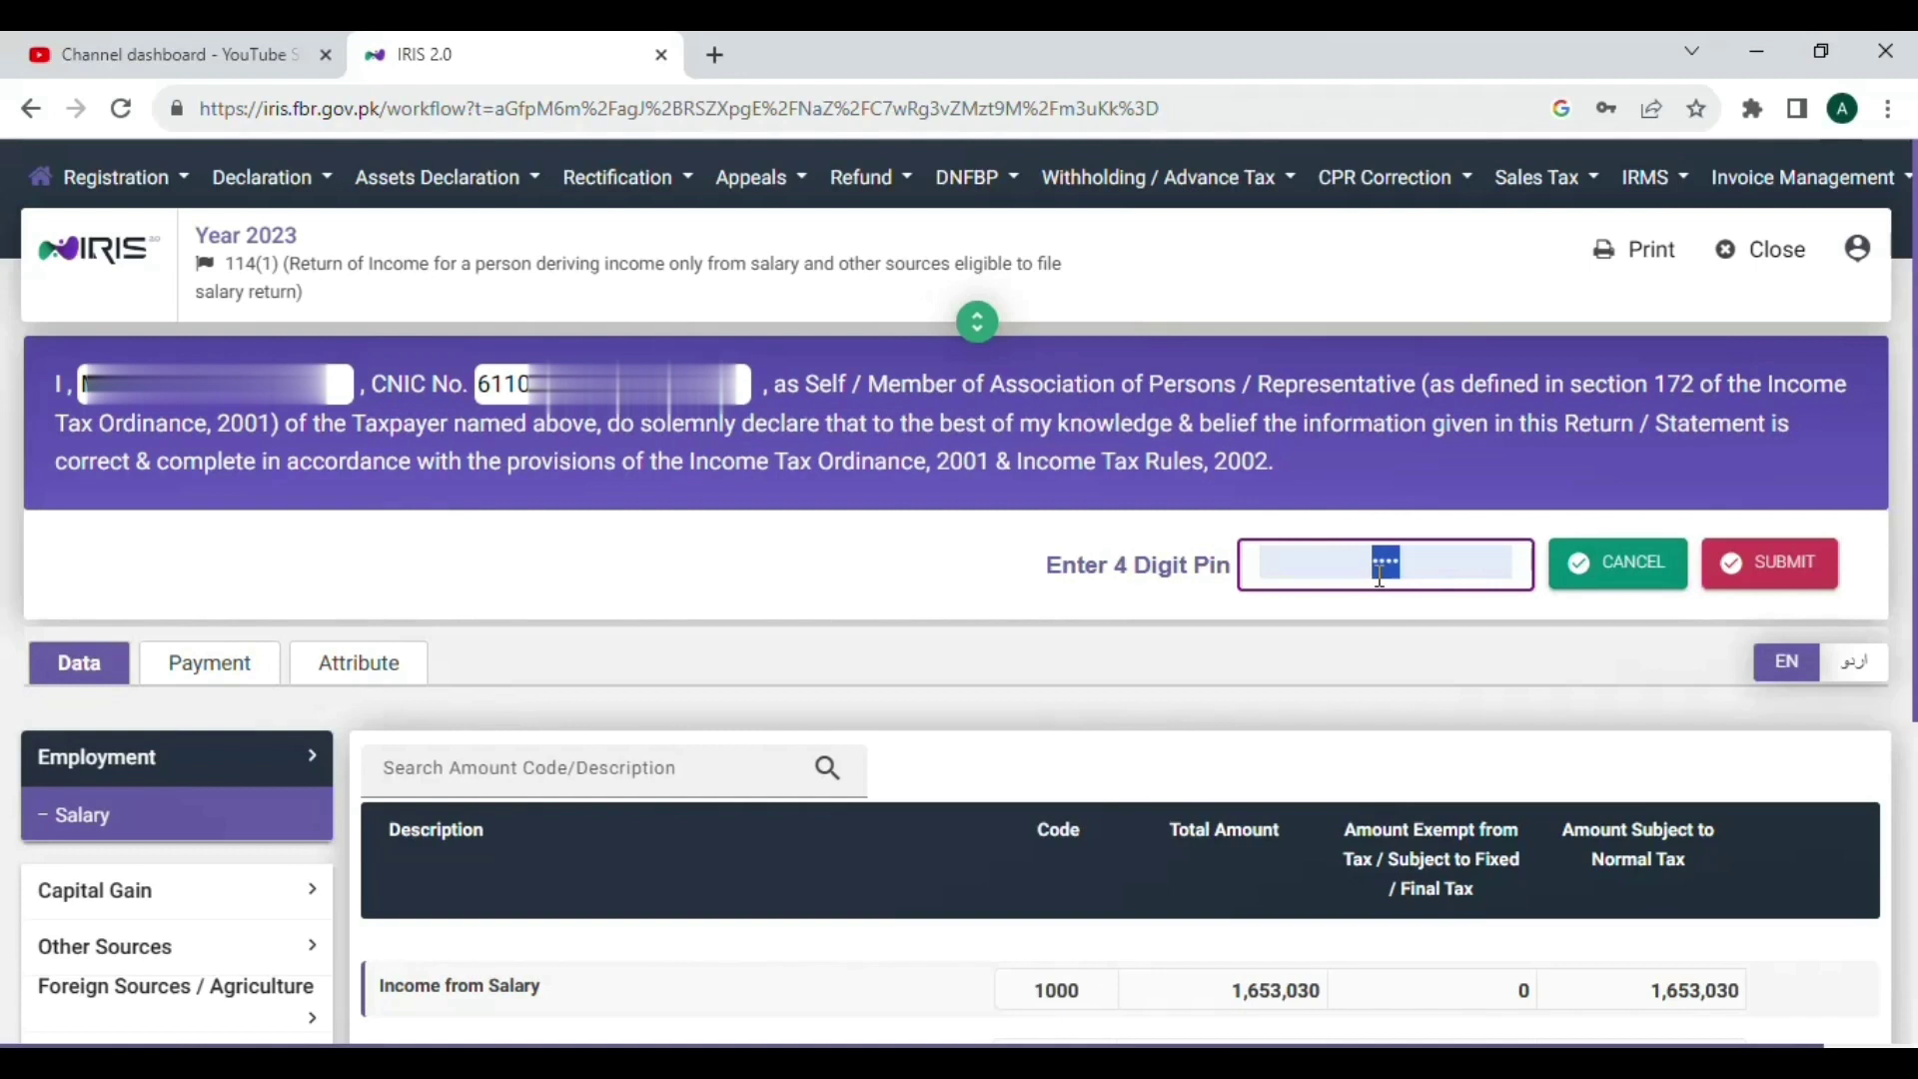
pyautogui.press('BackSpace')
pyautogui.write('••')
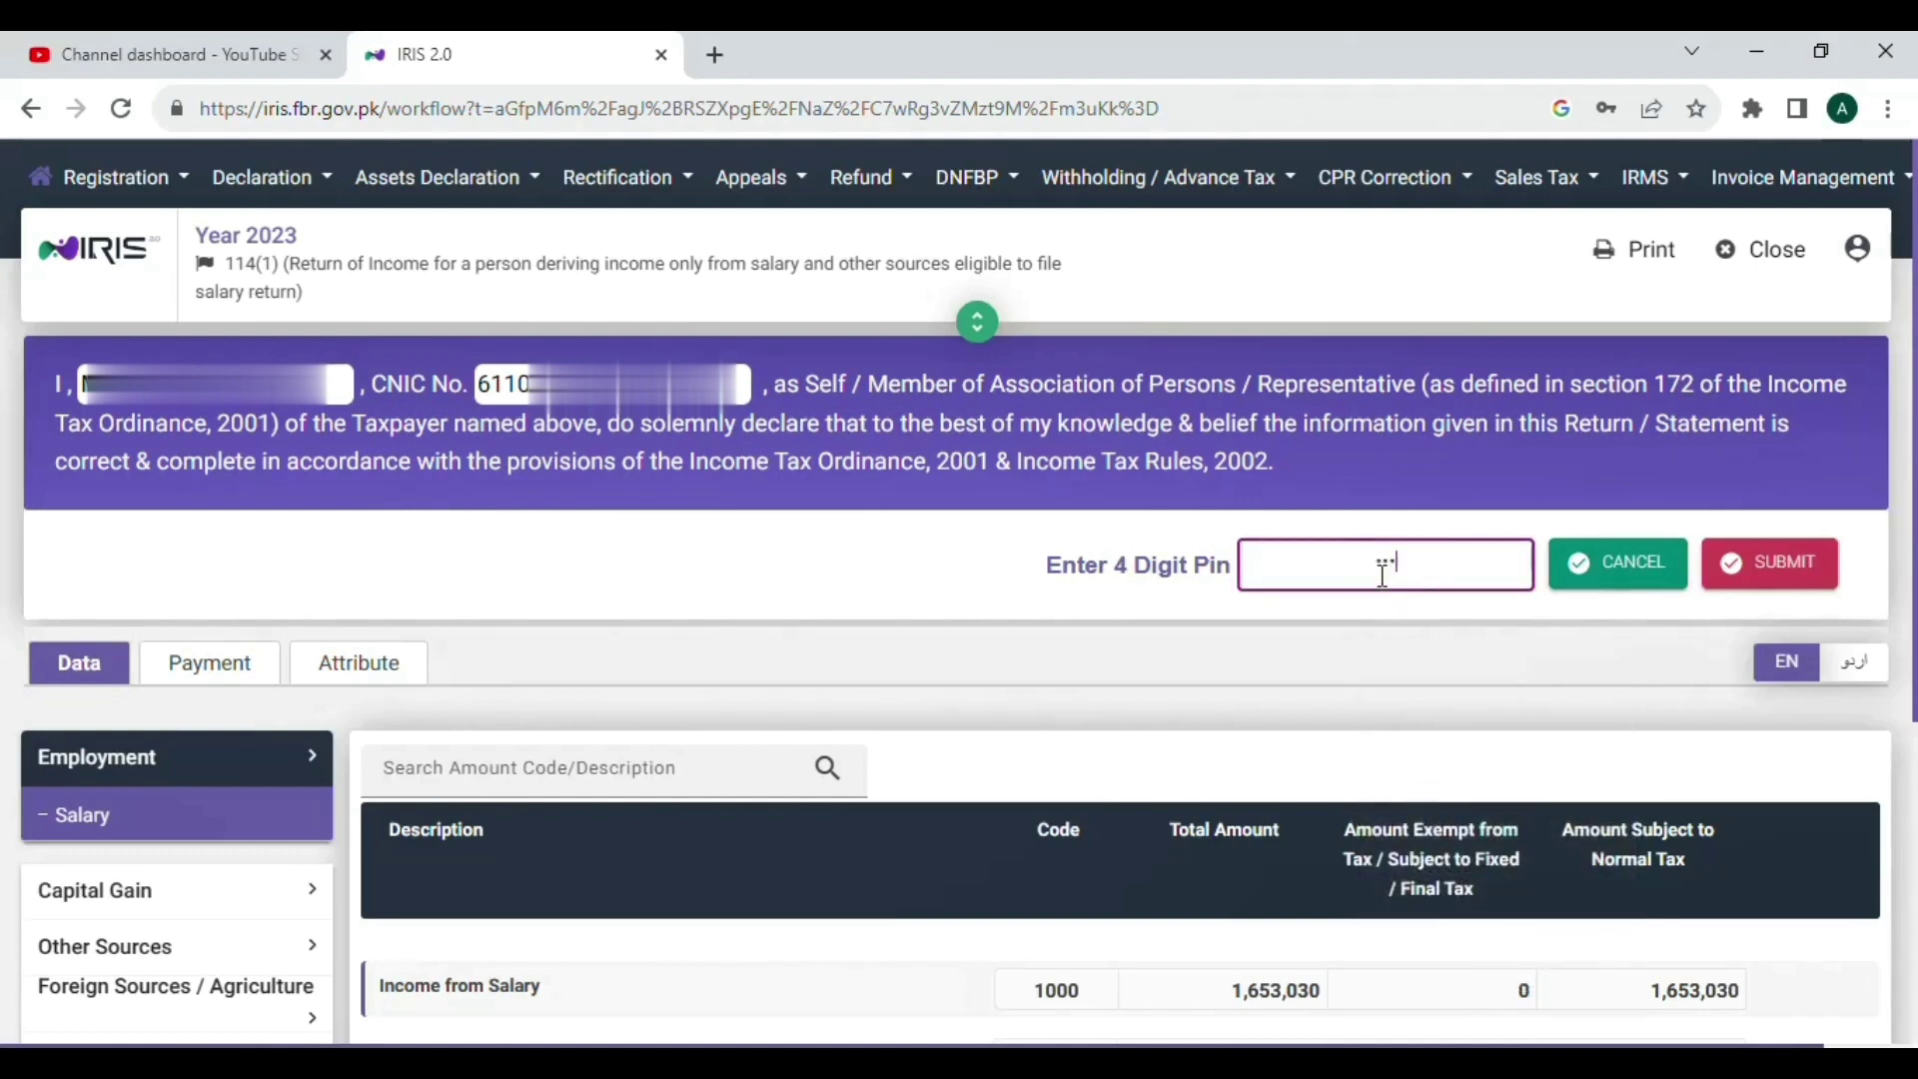
pyautogui.click(1764, 562)
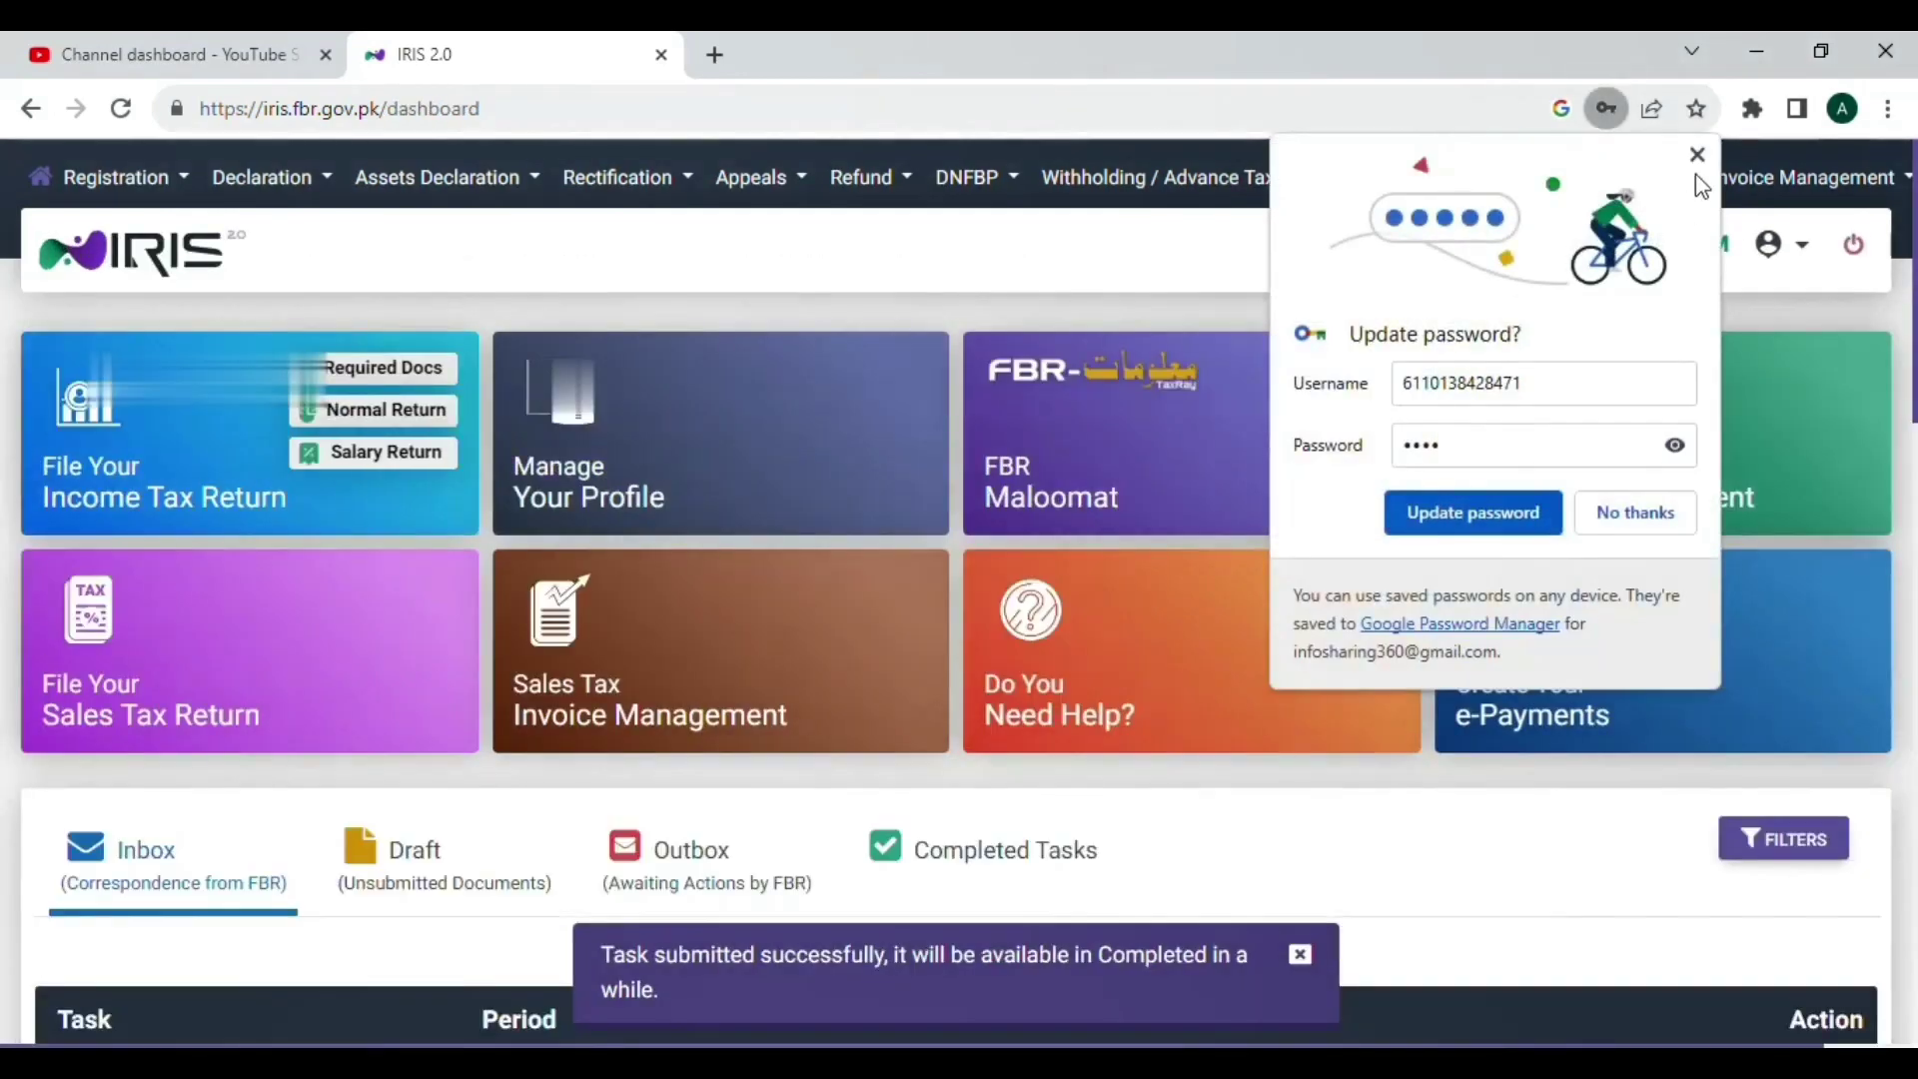
pyautogui.click(1696, 155)
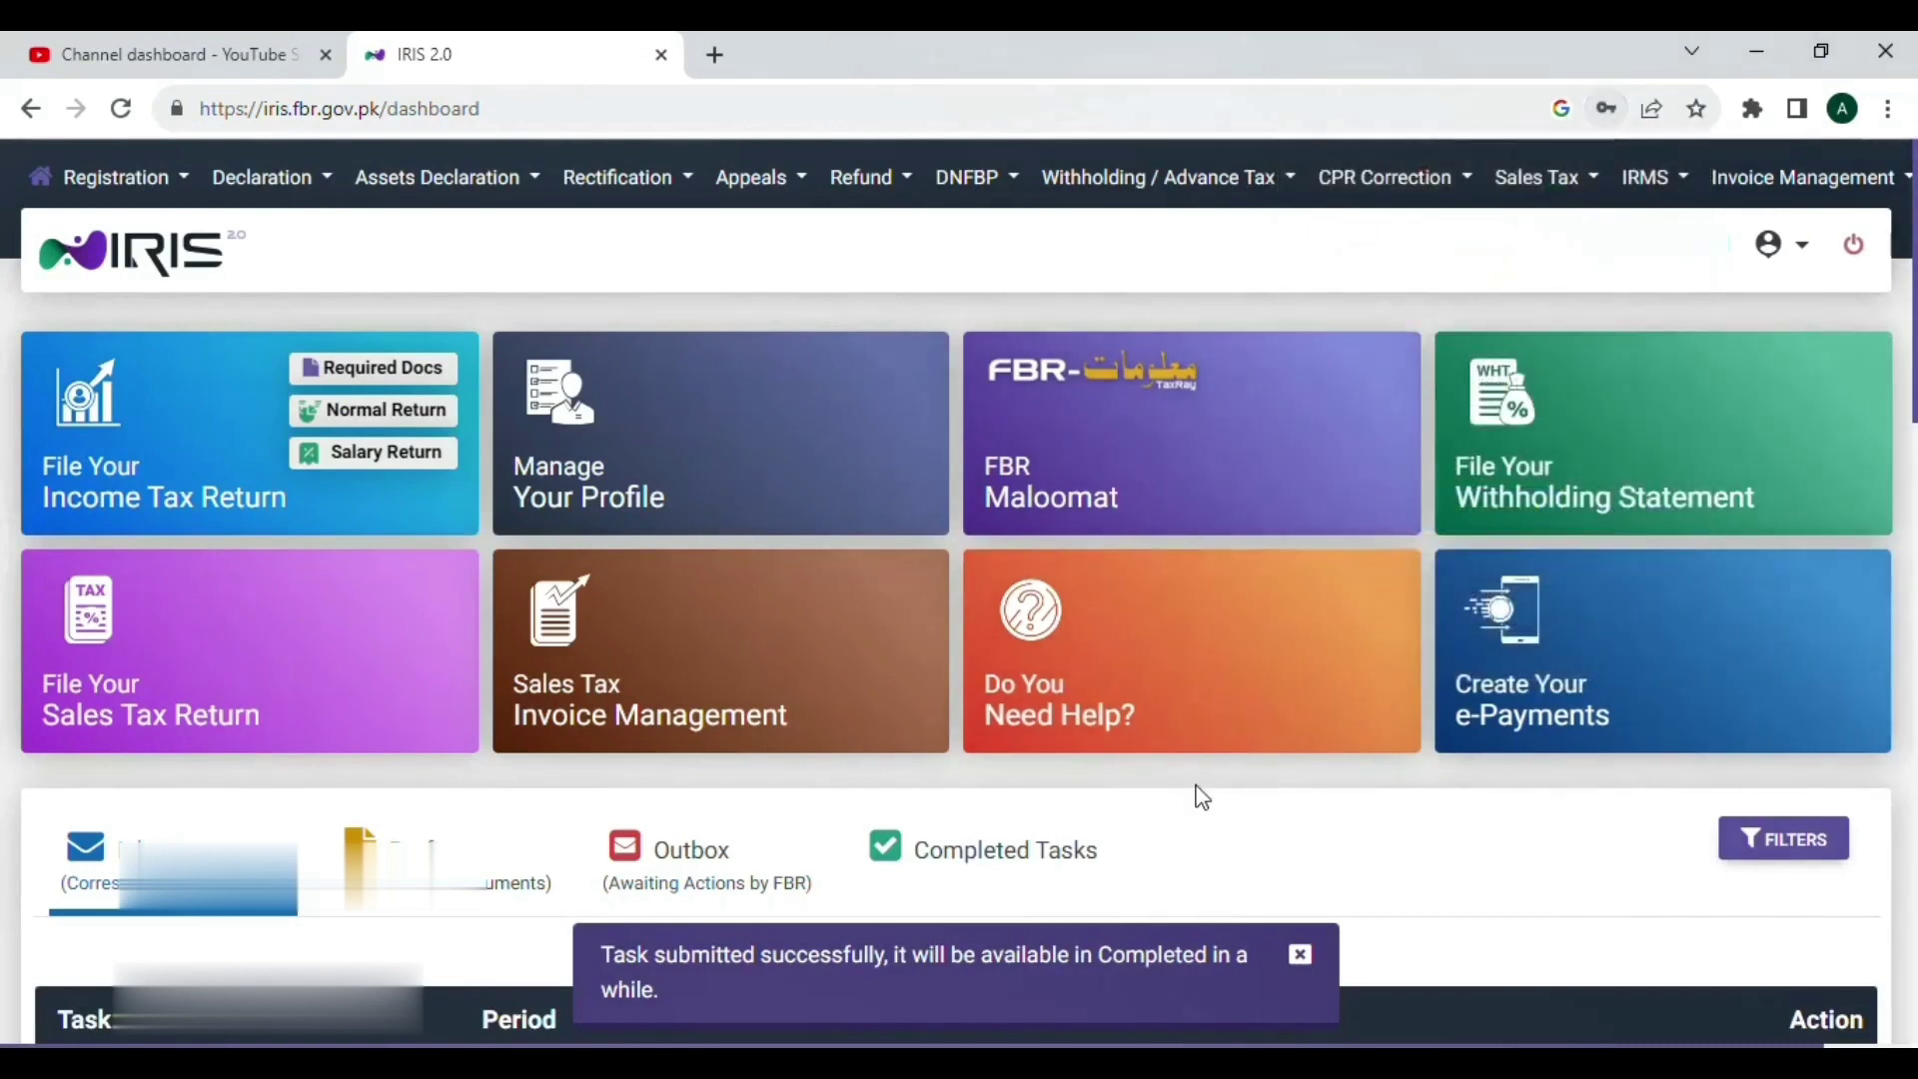
# Step: Open Completed Tasks on the dashboard and check the period and tax year of the submitted 114(1) salary return
pyautogui.scroll(-3, 1195, 767)
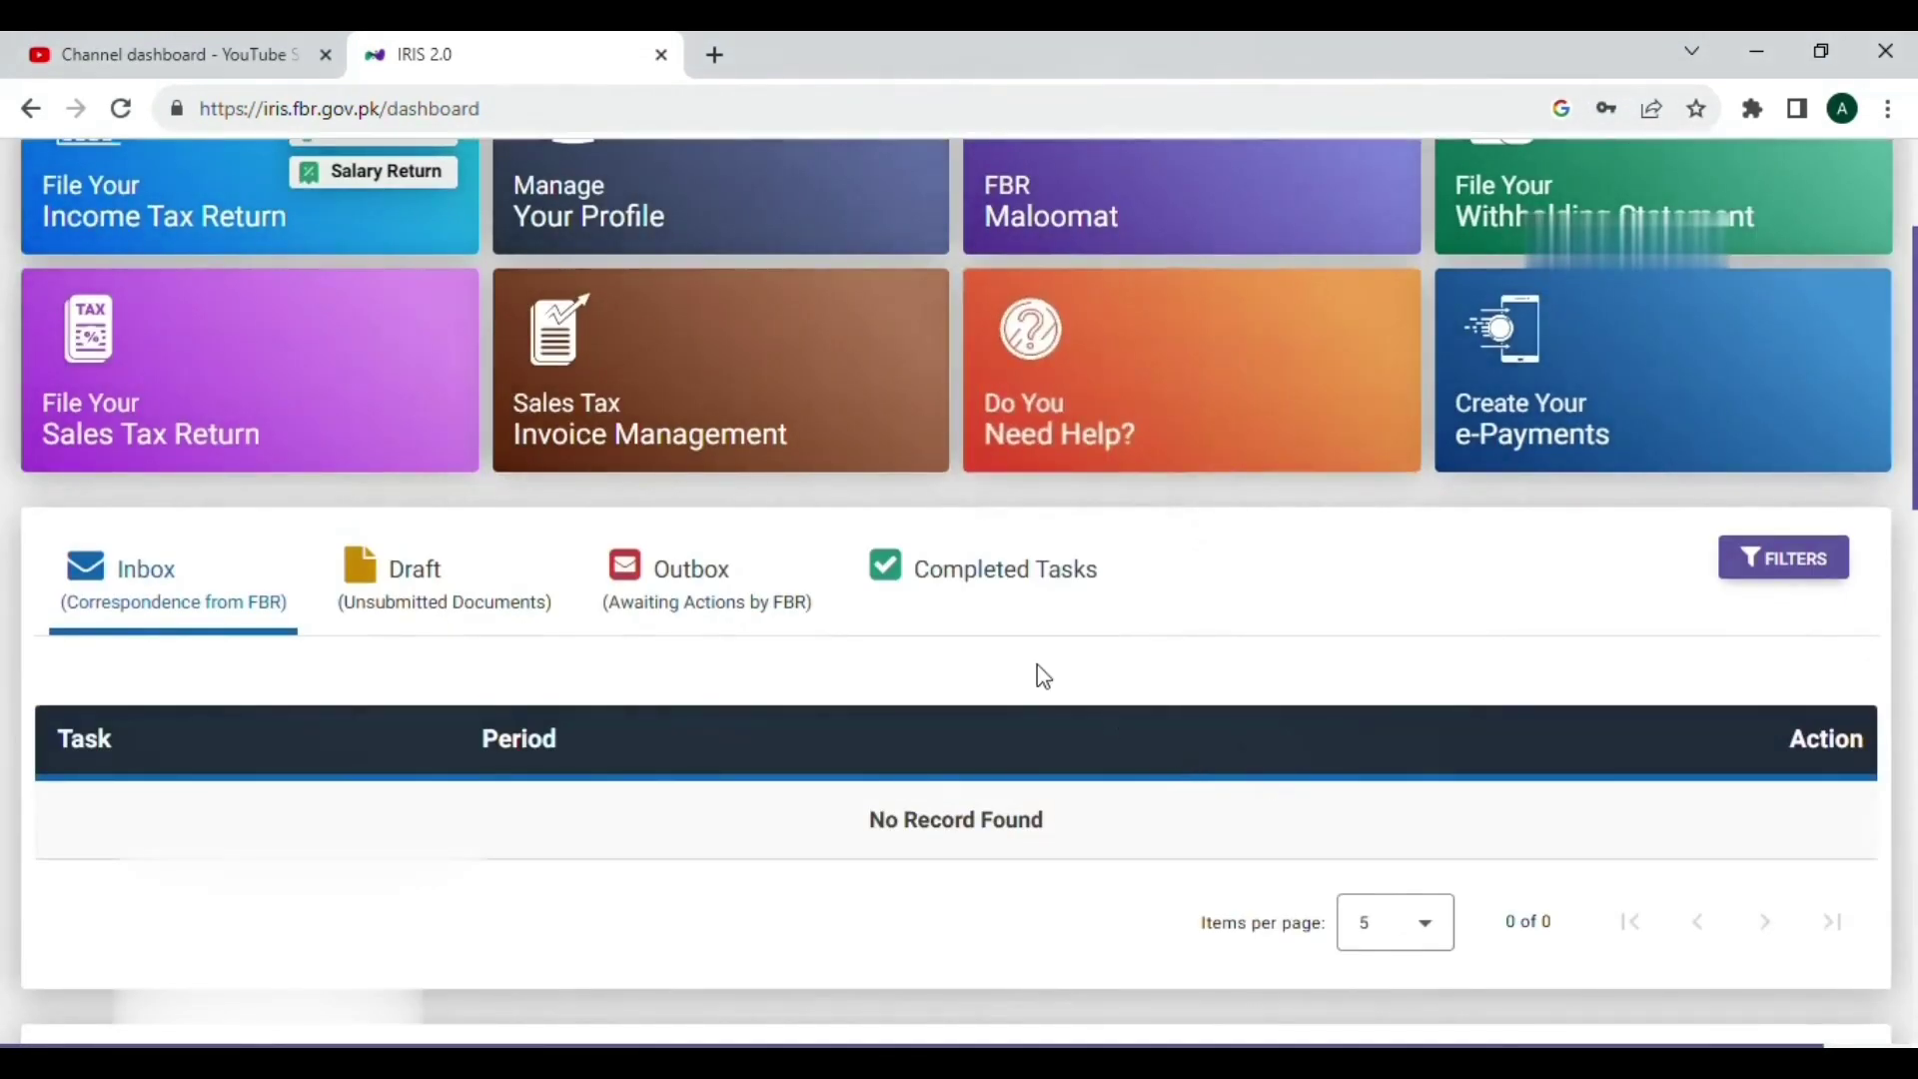
pyautogui.click(1004, 592)
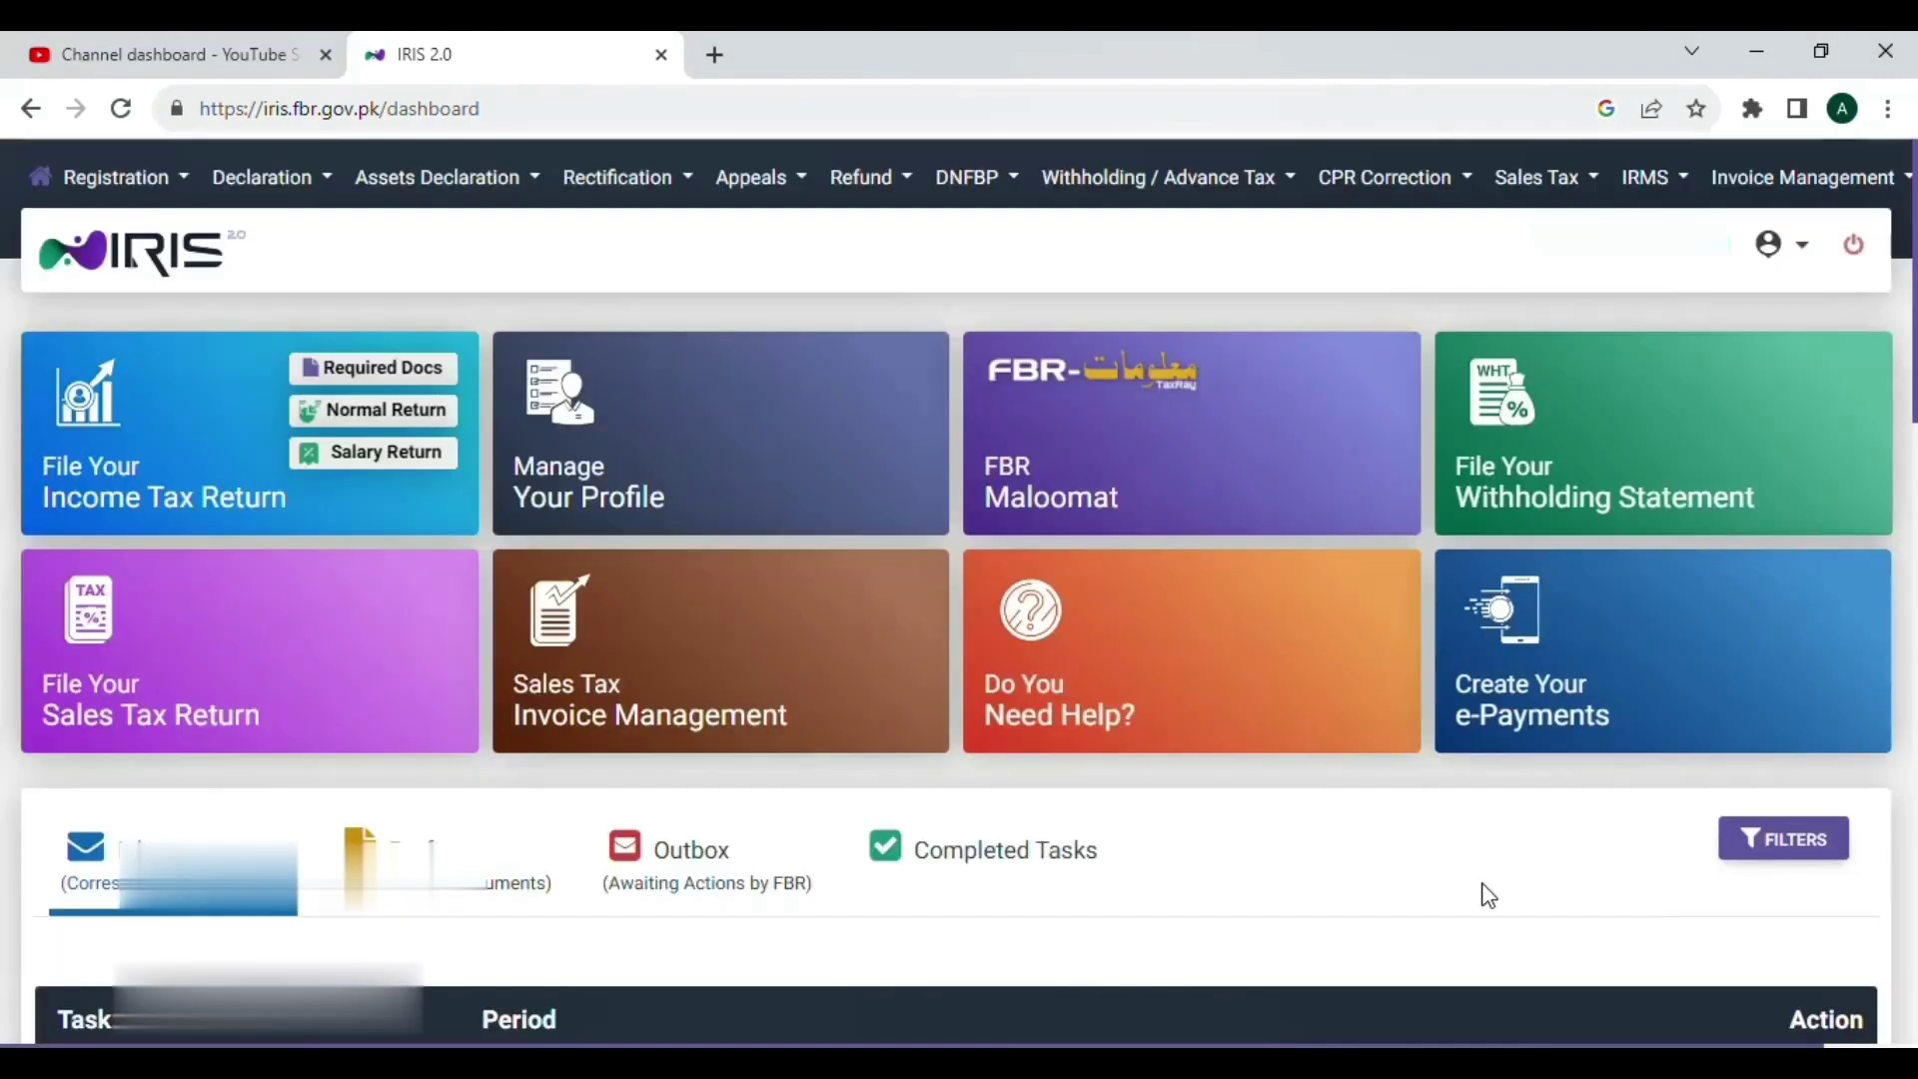
pyautogui.click(1007, 854)
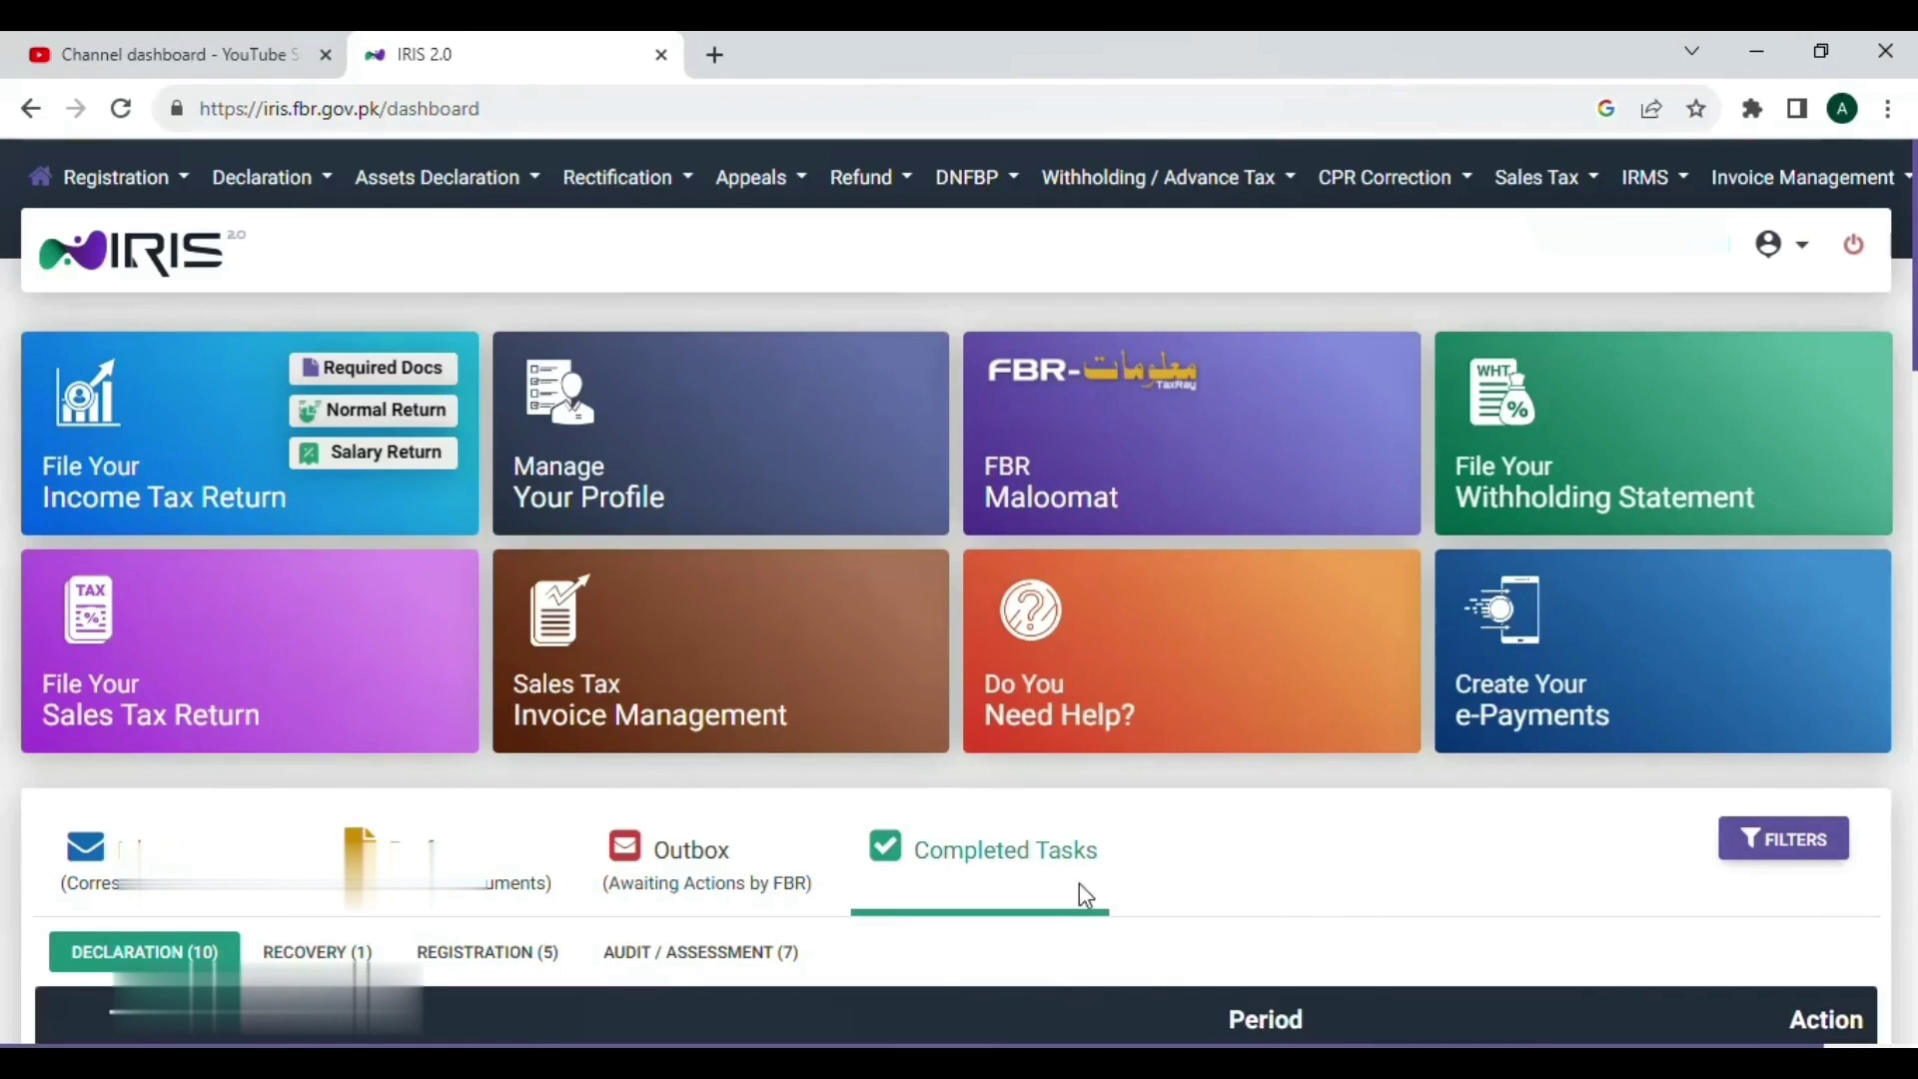
pyautogui.scroll(-3, 1086, 897)
pyautogui.moveTo(1221, 905); pyautogui.dragTo(1612, 886)
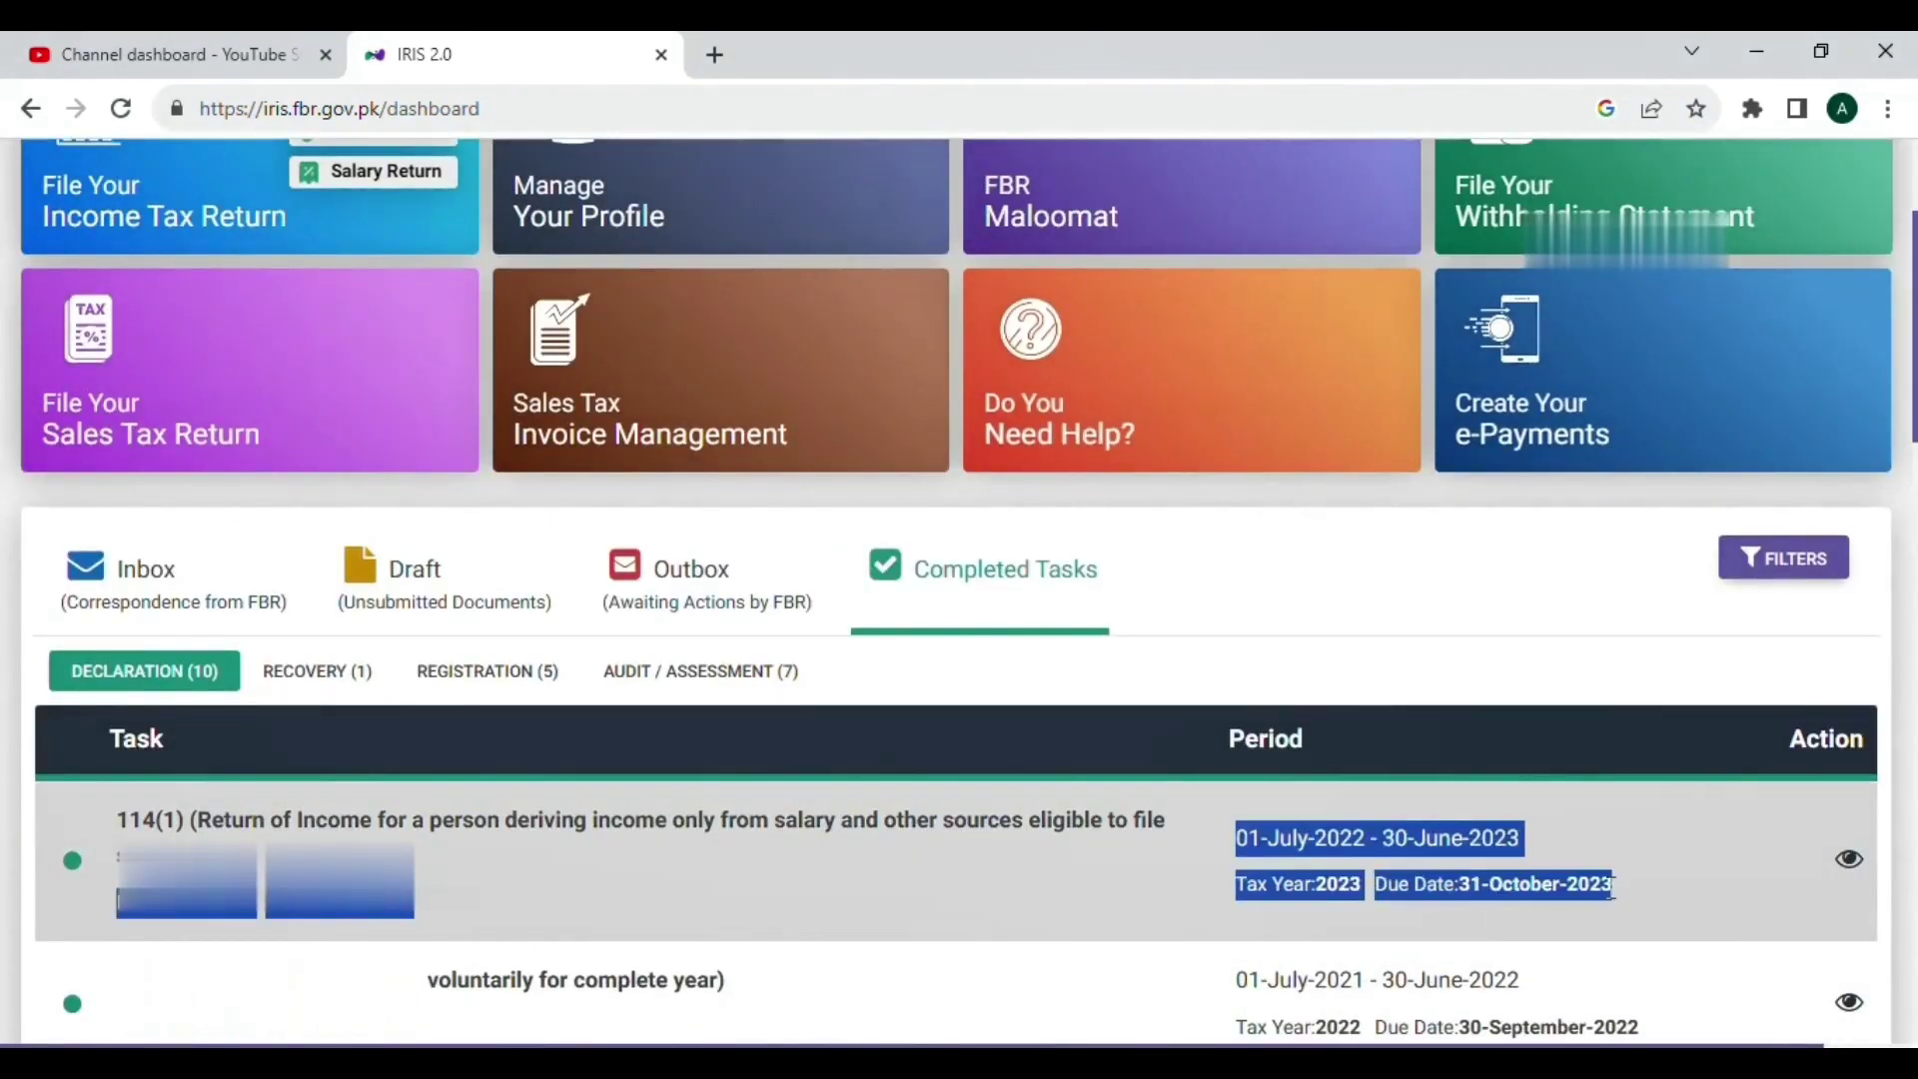